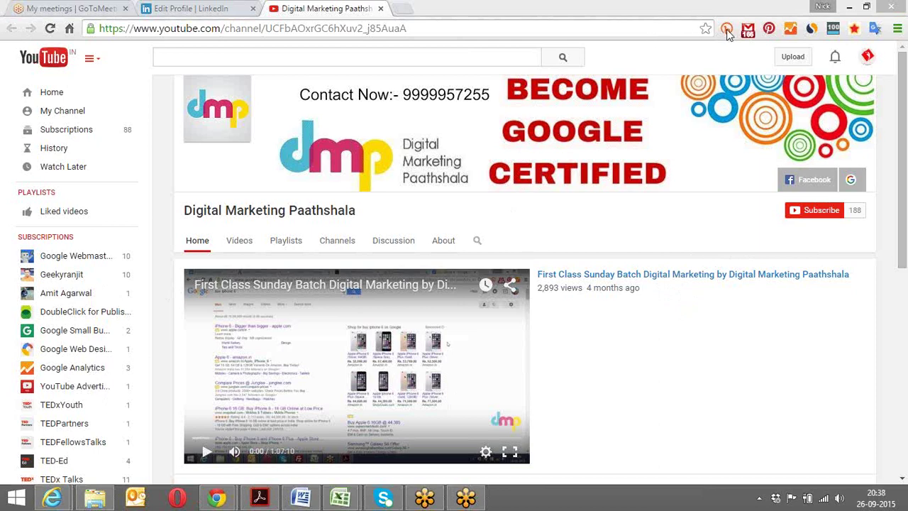
{"action": "left_click", "coordinate": [408, 10]}
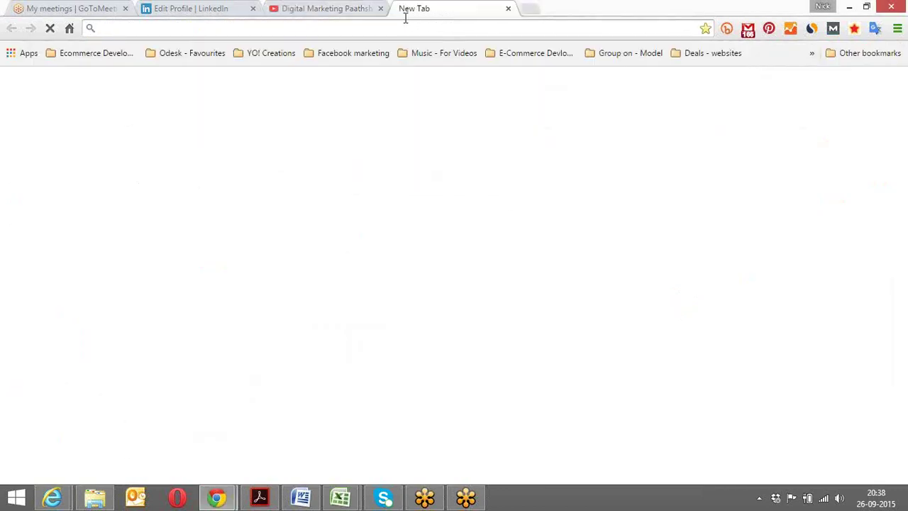
{"action": "type", "text": "yocre"}
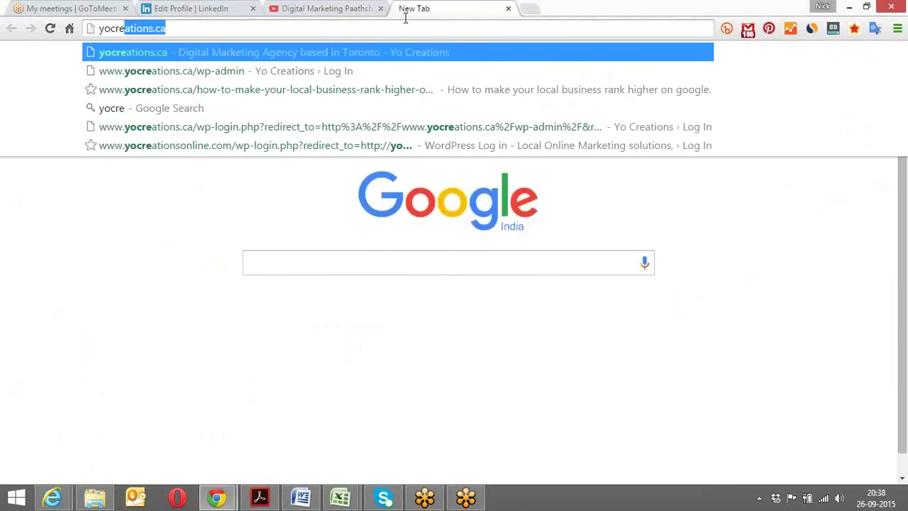
{"action": "key", "text": "Down"}
{"action": "key", "text": "Return"}
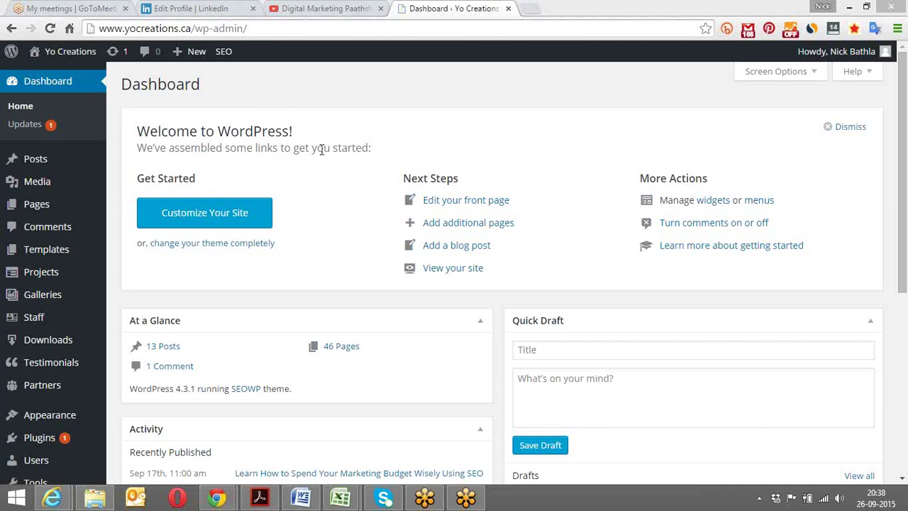
Open All Posts from the Posts menu in the admin sidebar.
{"action": "mouse_move", "coordinate": [71, 158]}
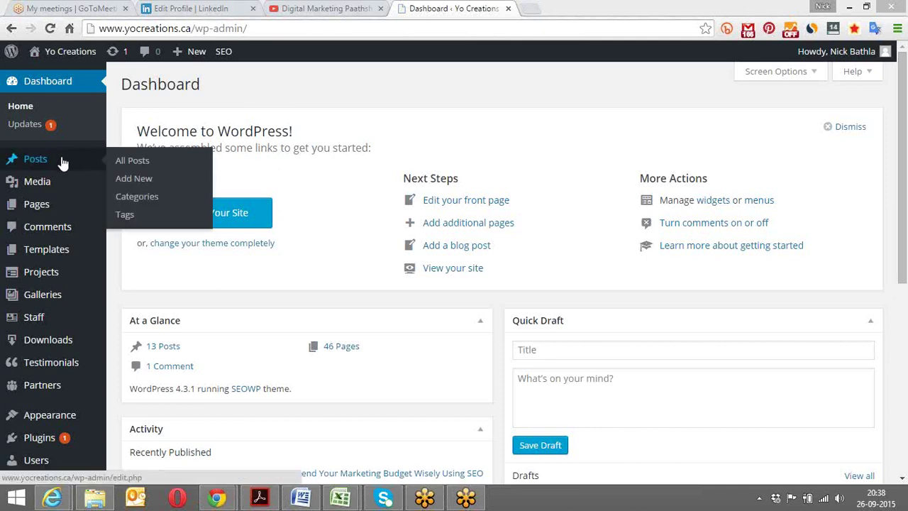
{"action": "left_click", "coordinate": [146, 162]}
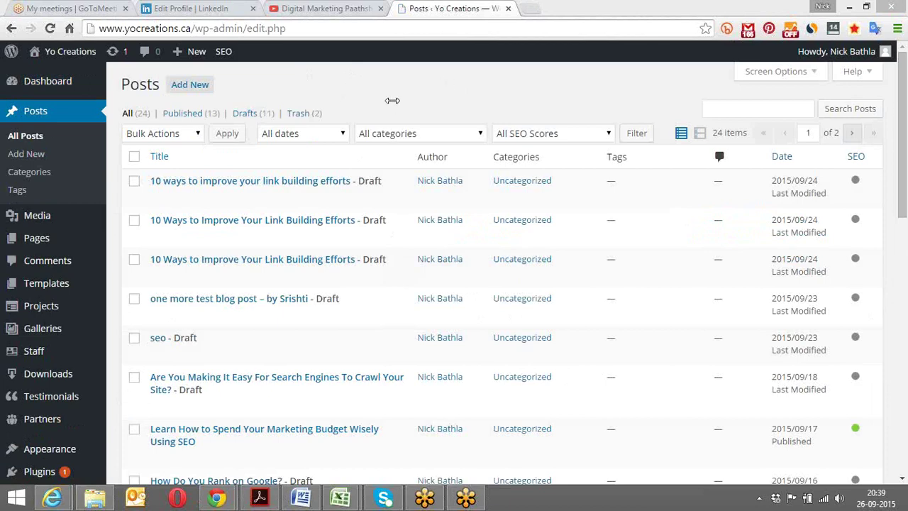
Open the post 'Local SEO: How to make your local business rank higher on google' for editing.
{"action": "scroll", "coordinate": [328, 89], "scroll_direction": "down", "scroll_amount": 1}
{"action": "scroll", "coordinate": [329, 89], "scroll_direction": "down", "scroll_amount": 3}
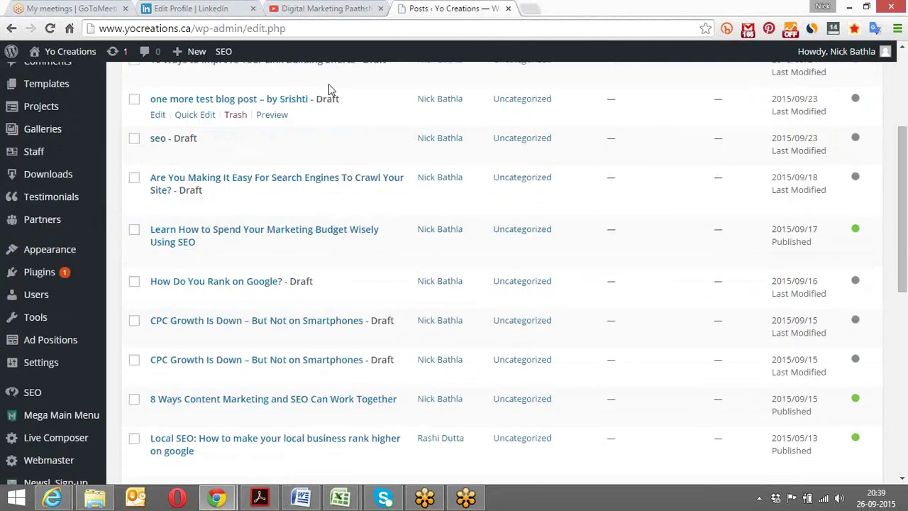
{"action": "scroll", "coordinate": [328, 91], "scroll_direction": "down", "scroll_amount": 1}
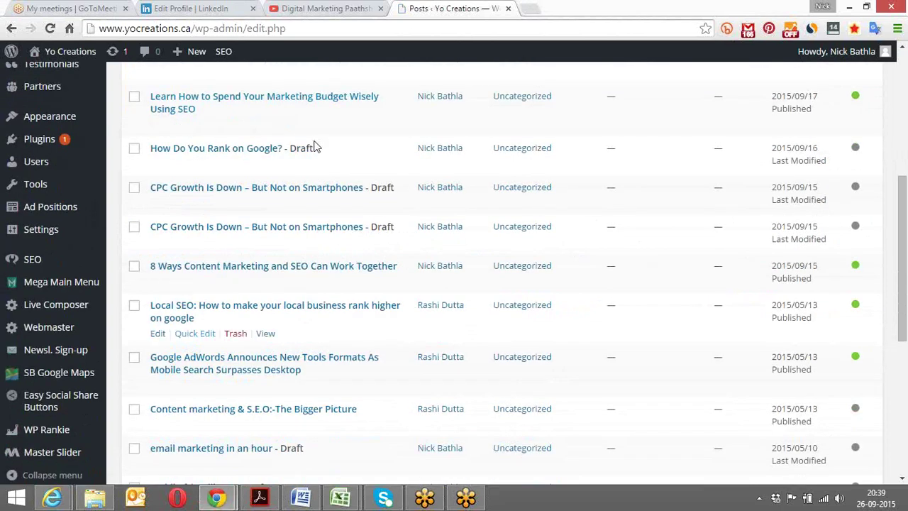
{"action": "left_click", "coordinate": [159, 334]}
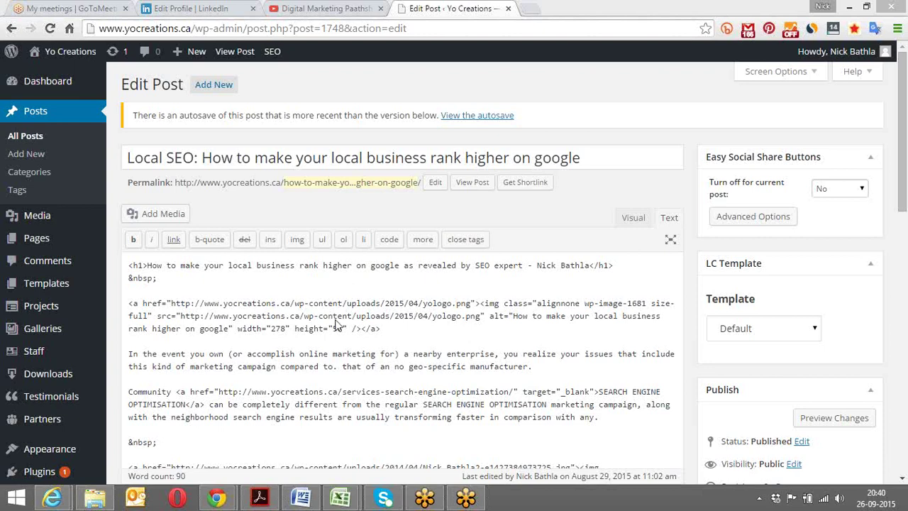
Switch the Local SEO post editor from HTML source to the Visual view.
{"action": "left_click", "coordinate": [533, 10]}
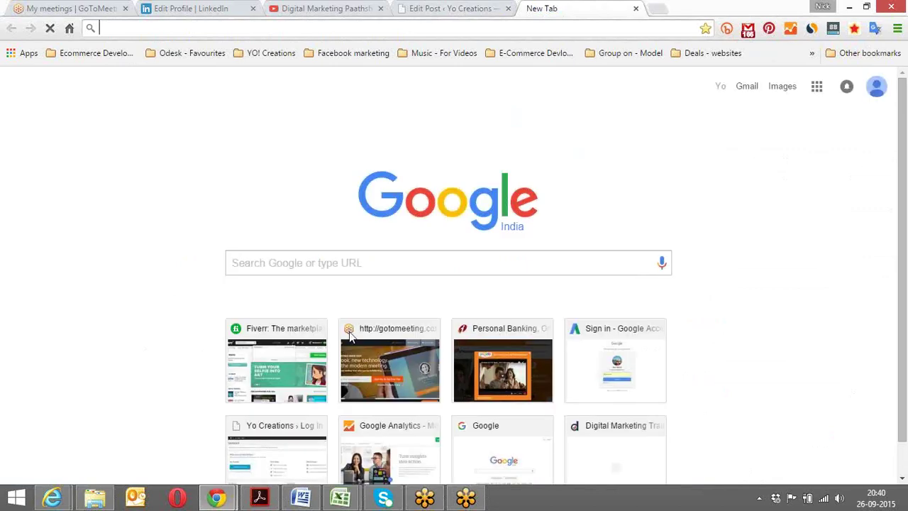
{"action": "left_click", "coordinate": [442, 7]}
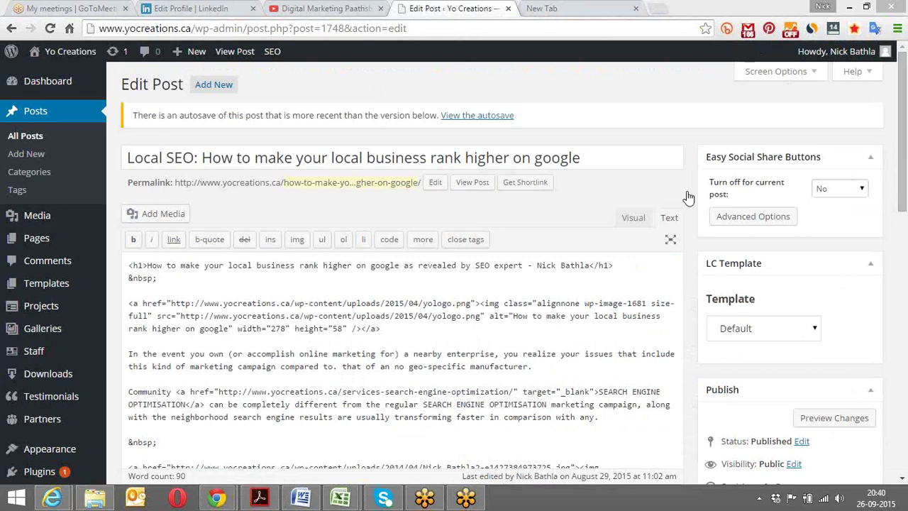
{"action": "left_click", "coordinate": [630, 220]}
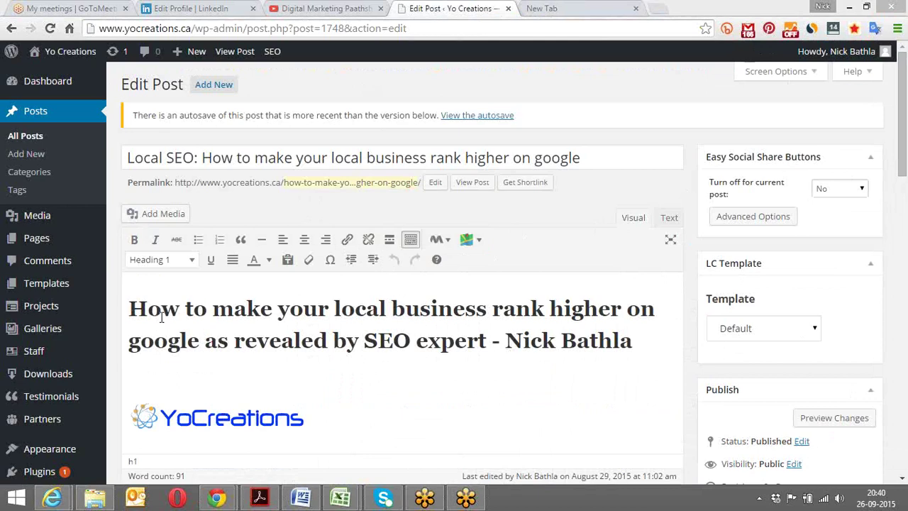
{"action": "left_click", "coordinate": [132, 309]}
{"action": "left_click_drag", "start_coordinate": [133, 309], "coordinate": [428, 340]}
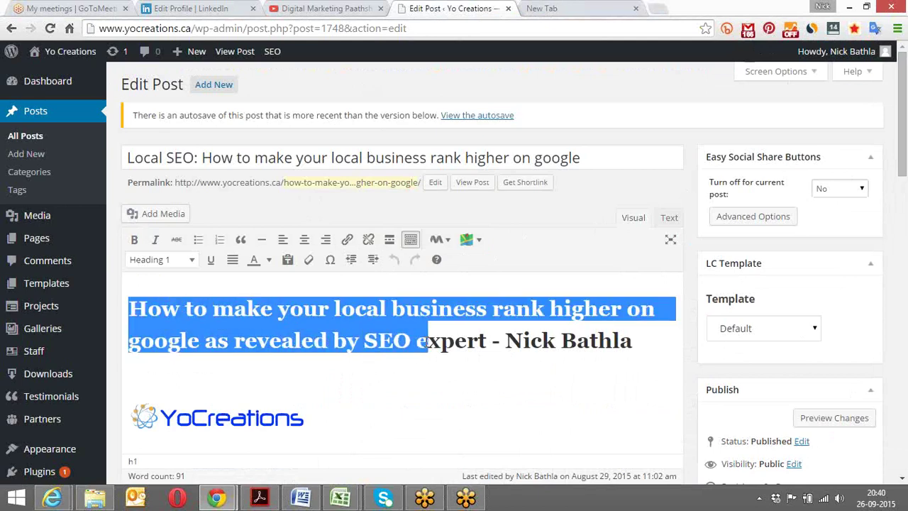
{"action": "left_click", "coordinate": [192, 261]}
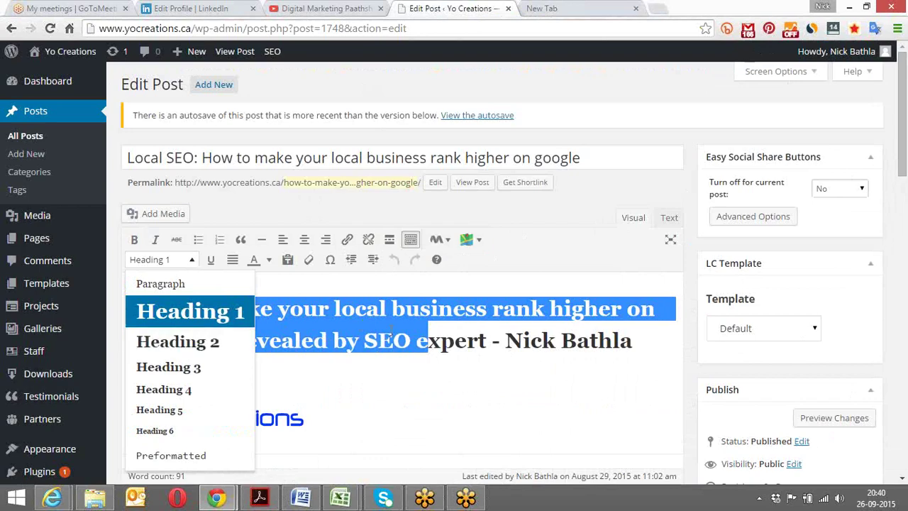
{"action": "left_click", "coordinate": [383, 335]}
{"action": "scroll", "coordinate": [373, 340], "scroll_direction": "down", "scroll_amount": 1}
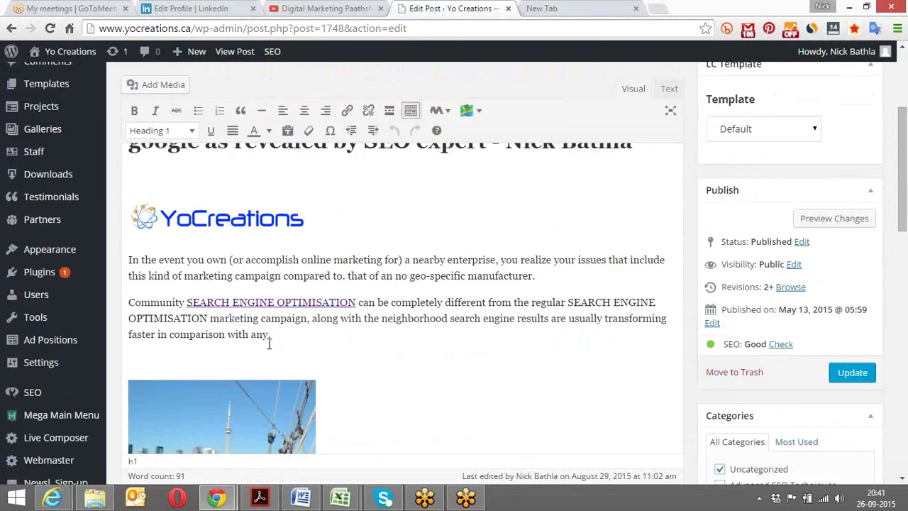
{"action": "scroll", "coordinate": [259, 365], "scroll_direction": "up", "scroll_amount": 1}
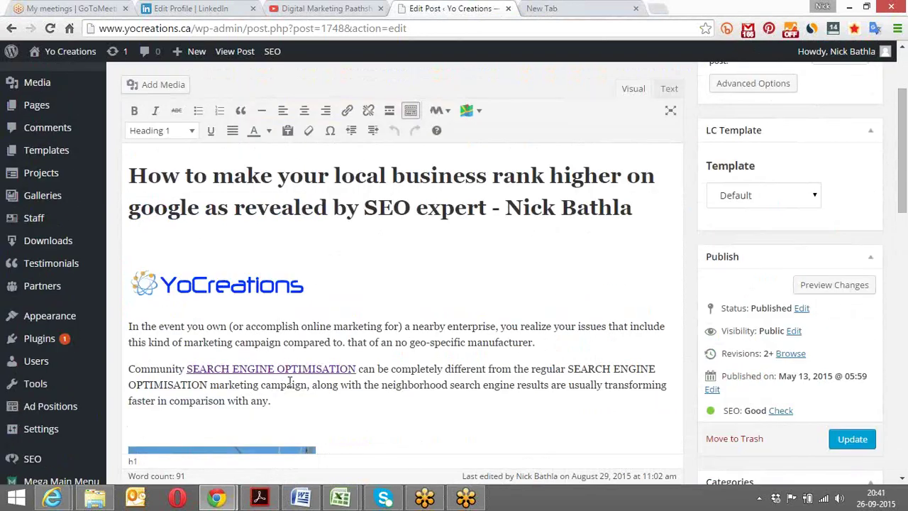
{"action": "left_click", "coordinate": [192, 131]}
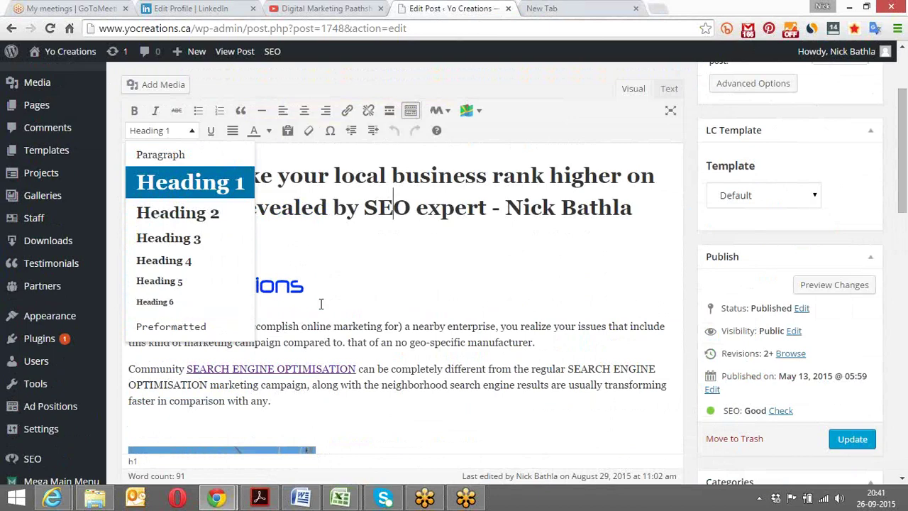
{"action": "left_click", "coordinate": [348, 307]}
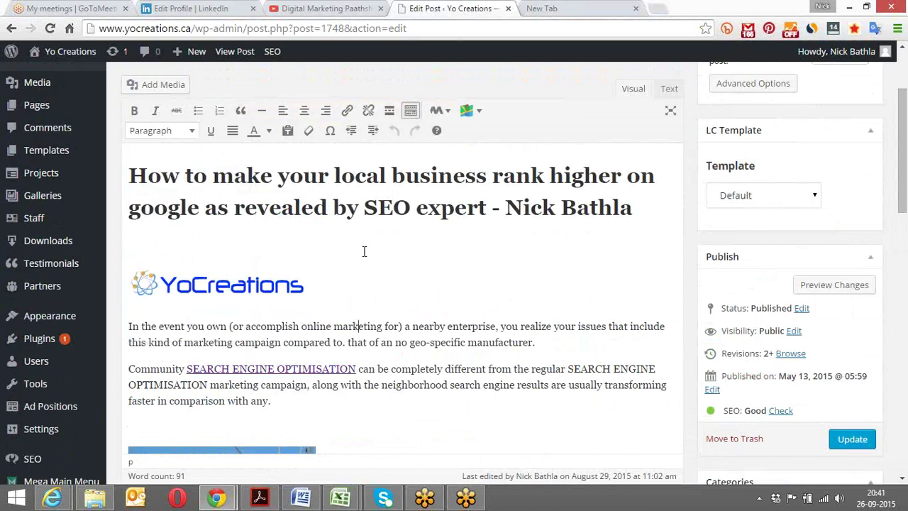
{"action": "scroll", "coordinate": [364, 251], "scroll_direction": "down", "scroll_amount": 8}
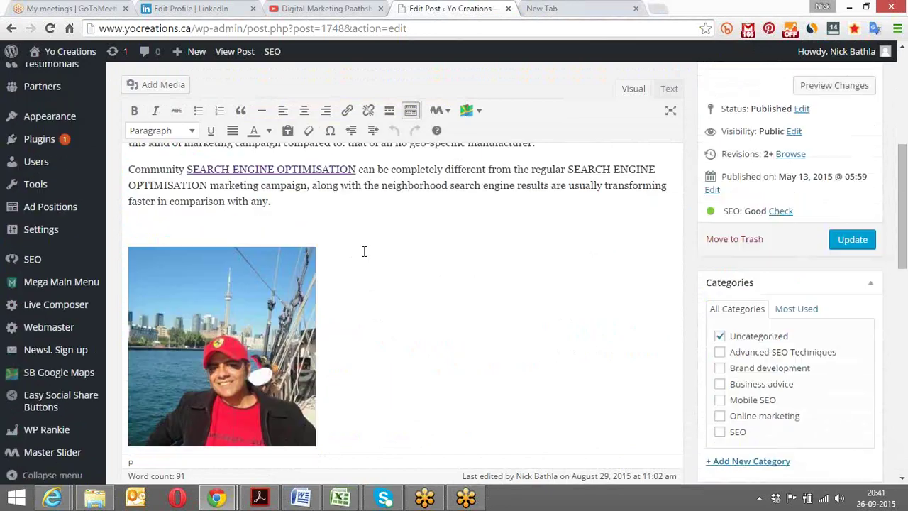
{"action": "scroll", "coordinate": [364, 256], "scroll_direction": "up", "scroll_amount": 6}
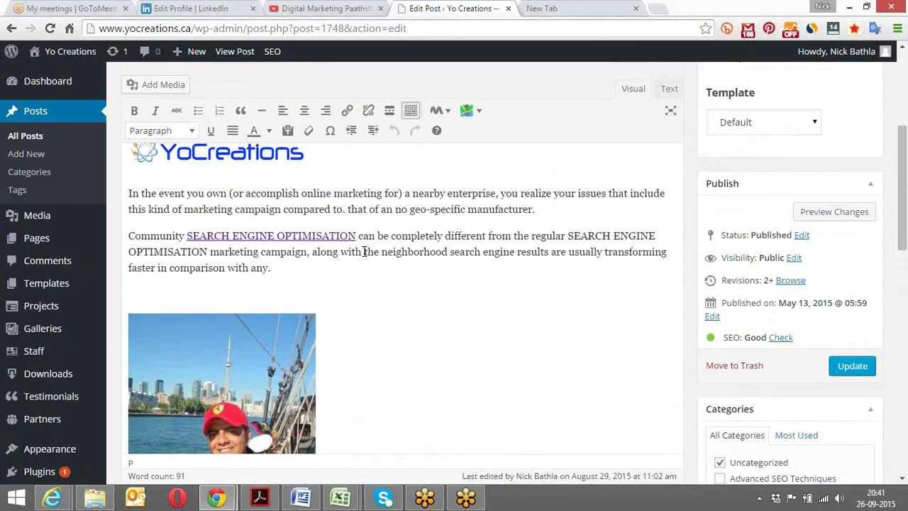
{"action": "scroll", "coordinate": [355, 251], "scroll_direction": "up", "scroll_amount": 2}
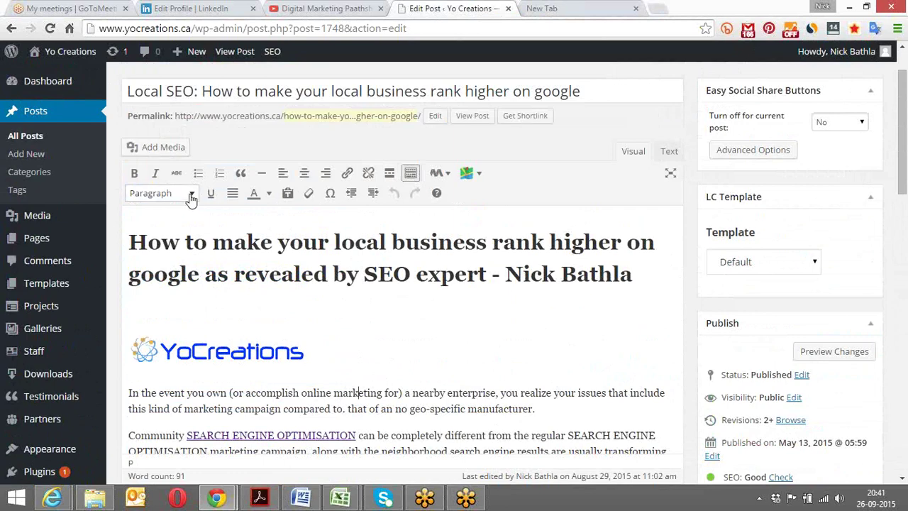
{"action": "left_click", "coordinate": [190, 196]}
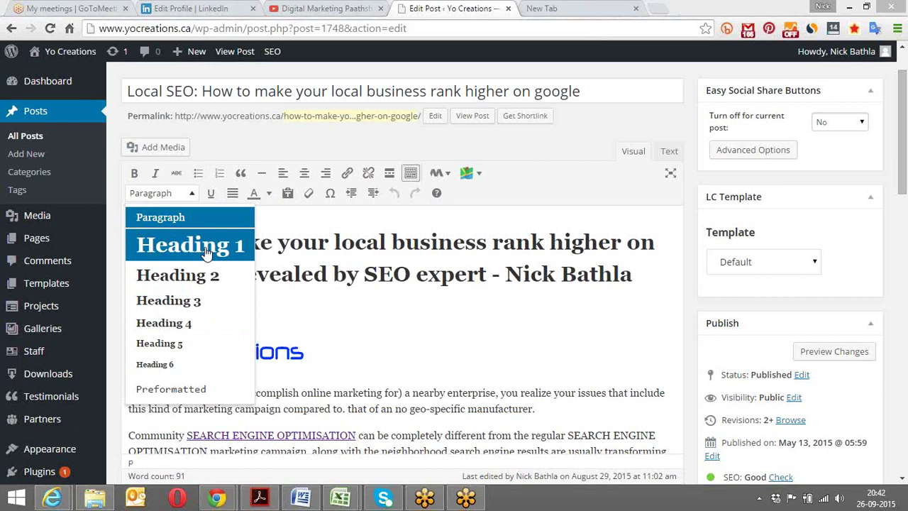
{"action": "left_click", "coordinate": [246, 139]}
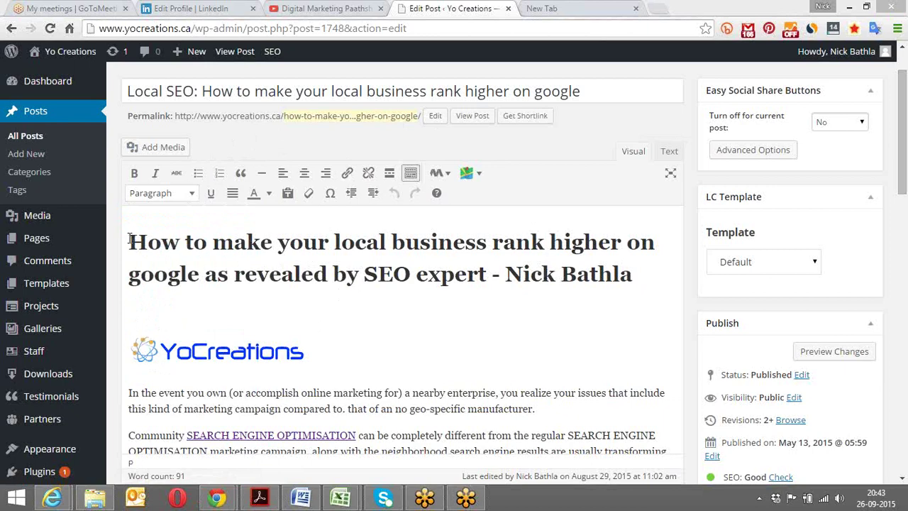
Apply Heading 1 to the post's main heading line above the YoCreations logo.
{"action": "left_click_drag", "start_coordinate": [129, 240], "coordinate": [416, 285]}
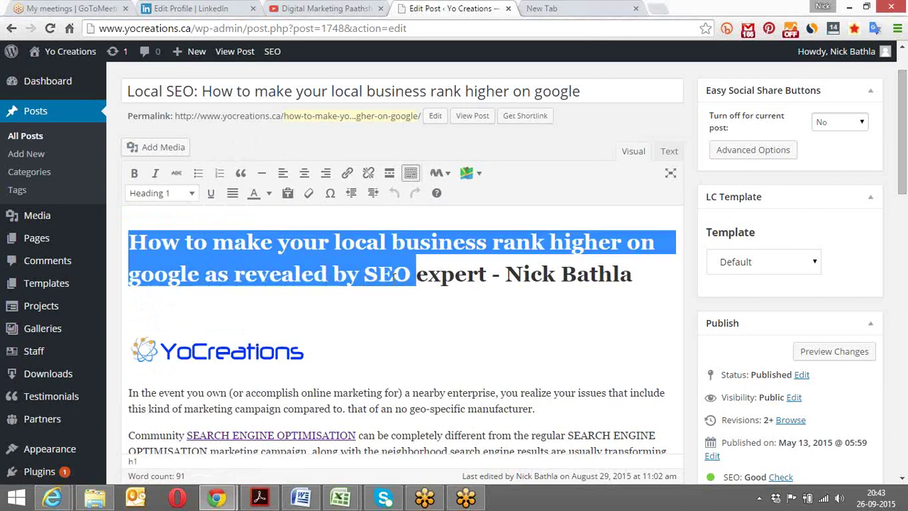
{"action": "left_click", "coordinate": [170, 194]}
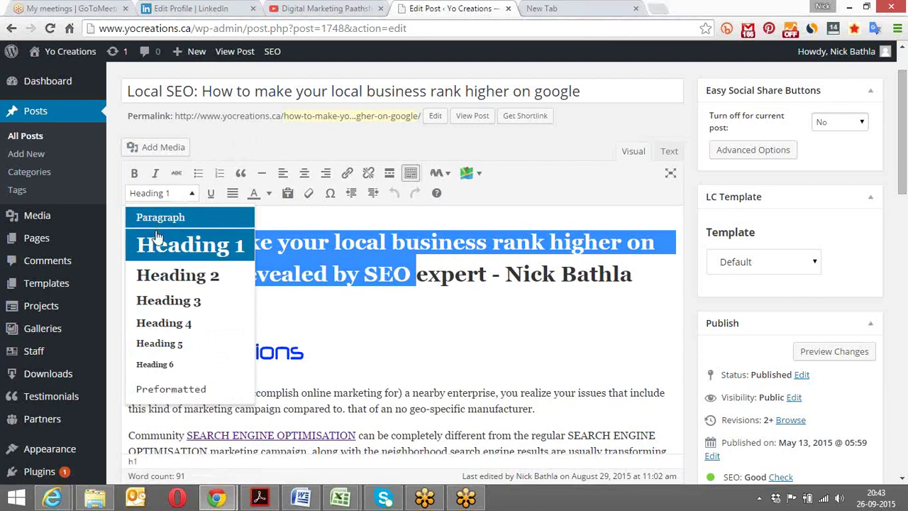
{"action": "left_click", "coordinate": [211, 248]}
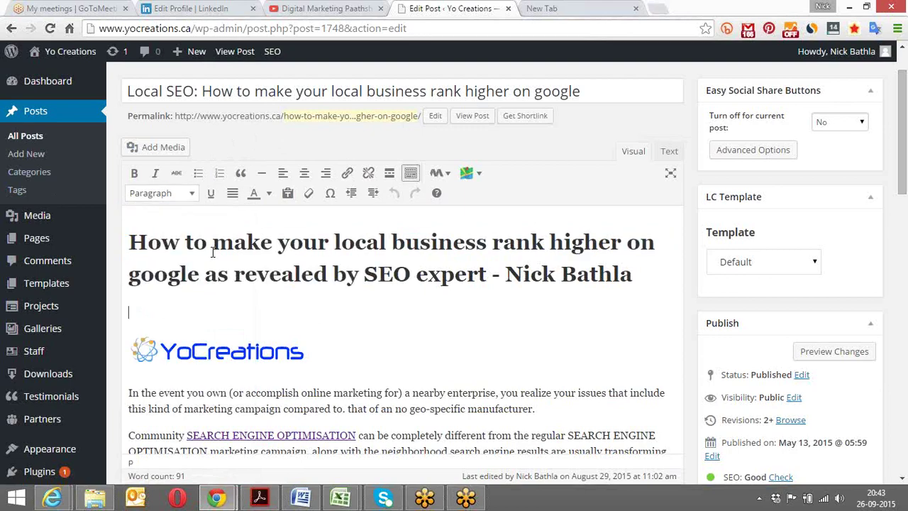
{"action": "scroll", "coordinate": [212, 251], "scroll_direction": "down", "scroll_amount": 3}
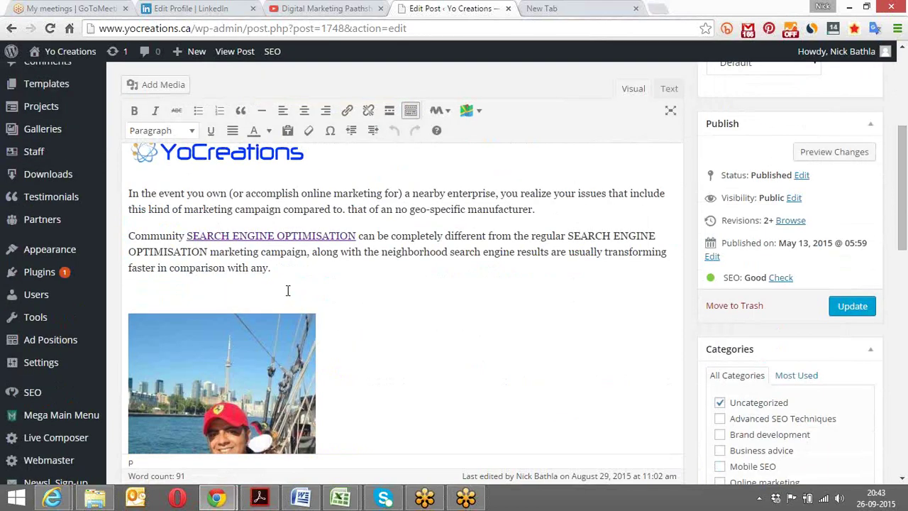
{"action": "scroll", "coordinate": [287, 290], "scroll_direction": "up", "scroll_amount": 3}
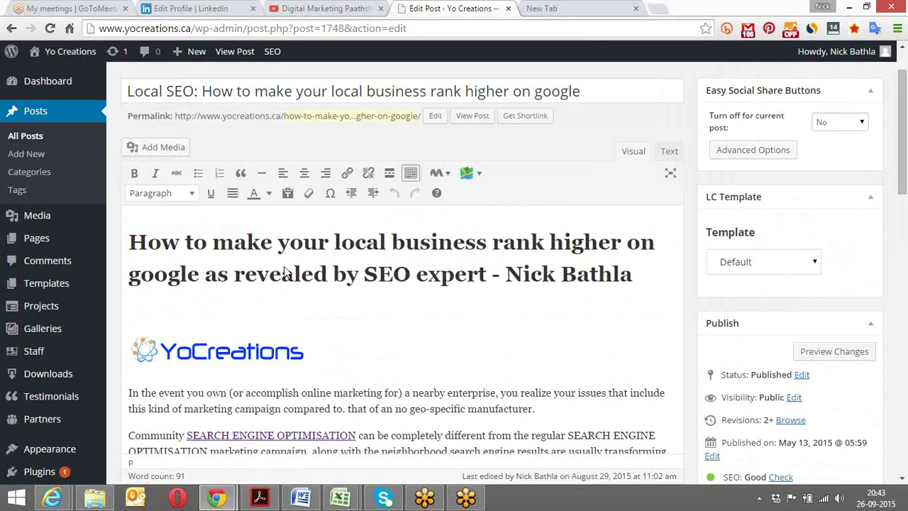
{"action": "left_click", "coordinate": [189, 196]}
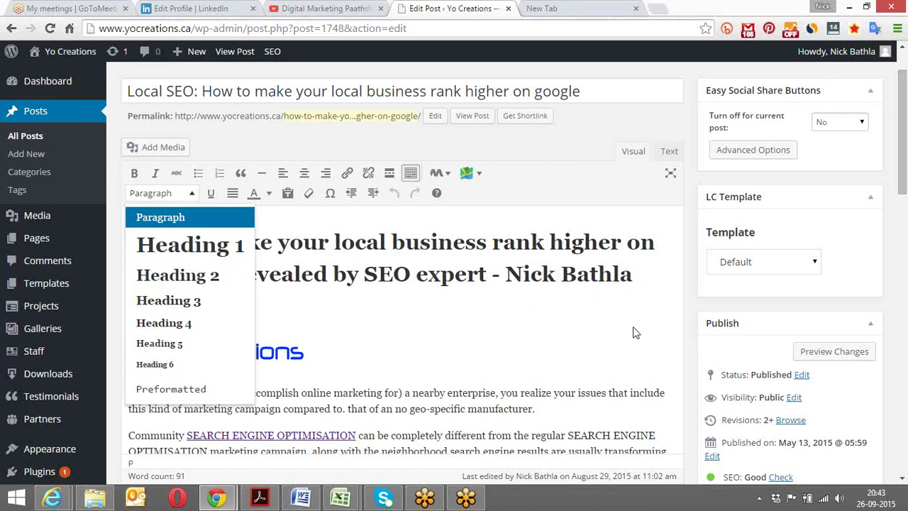
{"action": "left_click", "coordinate": [396, 275]}
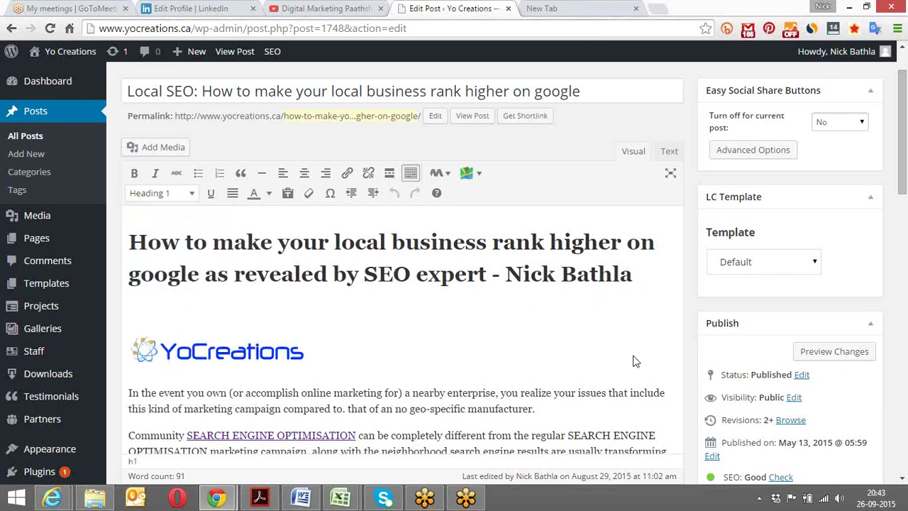
{"action": "scroll", "coordinate": [895, 303], "scroll_direction": "down", "scroll_amount": 5}
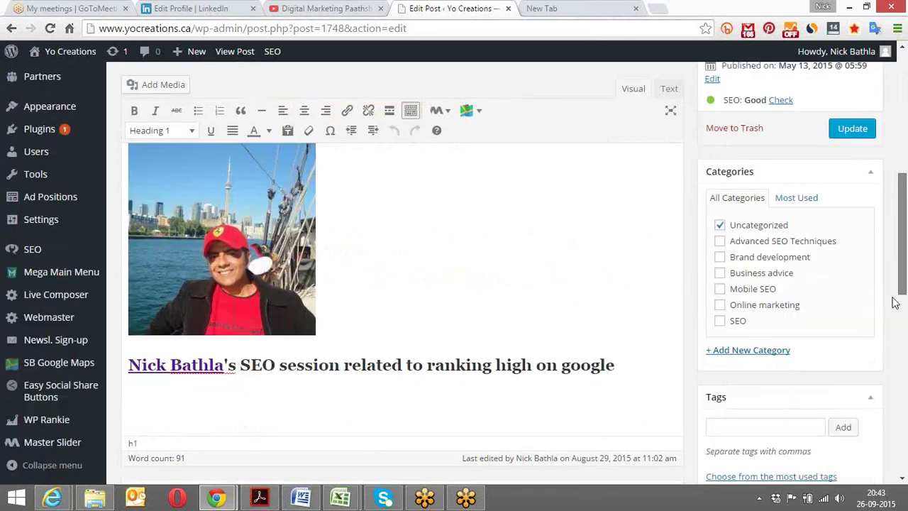
{"action": "scroll", "coordinate": [895, 303], "scroll_direction": "down", "scroll_amount": 10}
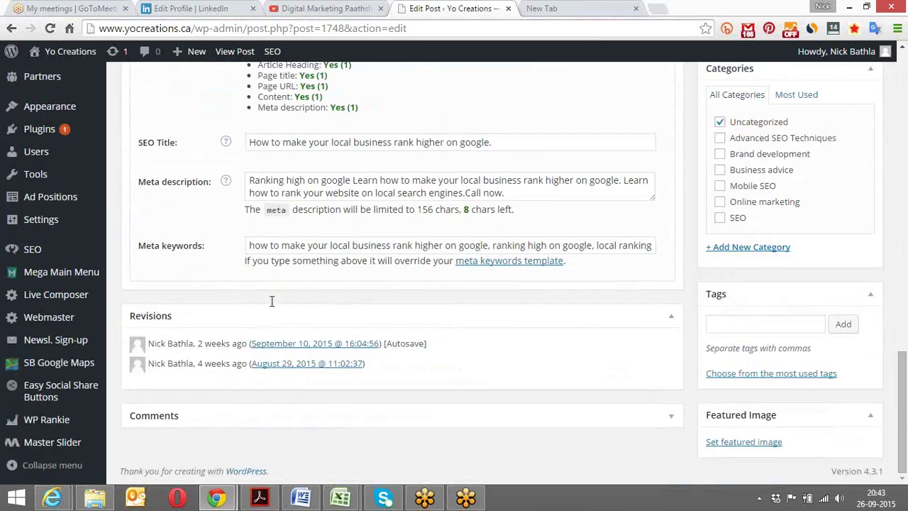
{"action": "left_click_drag", "start_coordinate": [249, 245], "coordinate": [419, 243]}
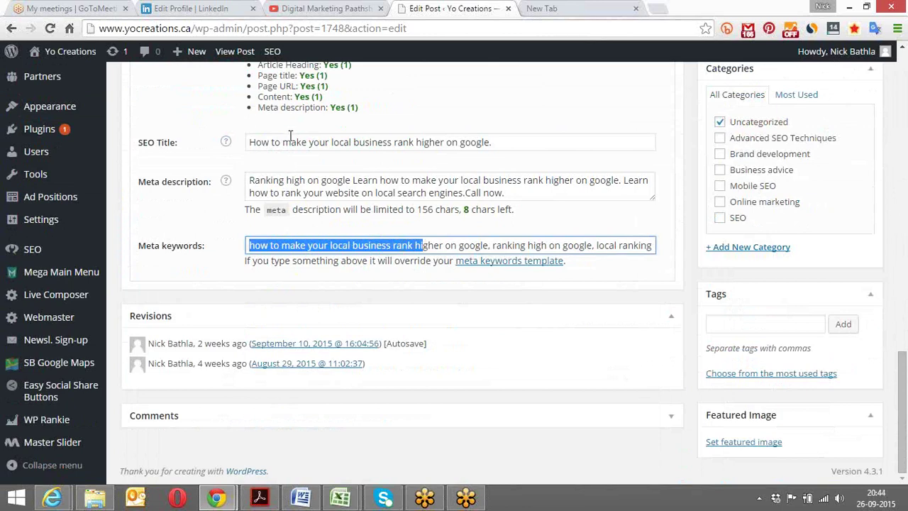
{"action": "scroll", "coordinate": [220, 218], "scroll_direction": "up", "scroll_amount": 4}
{"action": "scroll", "coordinate": [276, 266], "scroll_direction": "up", "scroll_amount": 4}
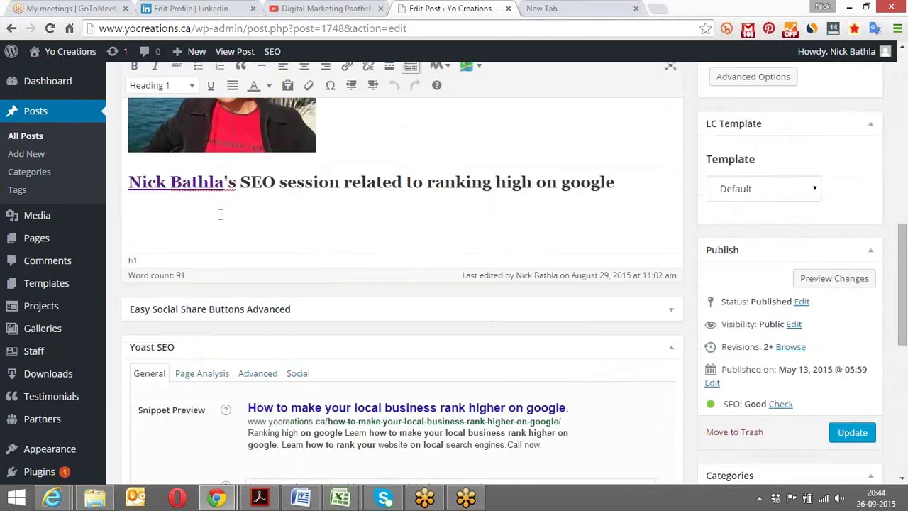
{"action": "scroll", "coordinate": [381, 326], "scroll_direction": "down", "scroll_amount": 7}
{"action": "left_click", "coordinate": [419, 312]}
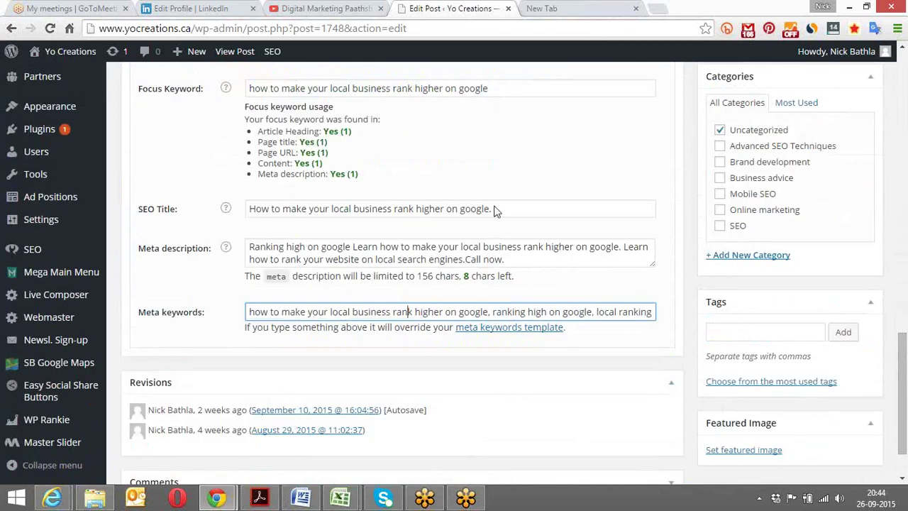
{"action": "left_click", "coordinate": [533, 163]}
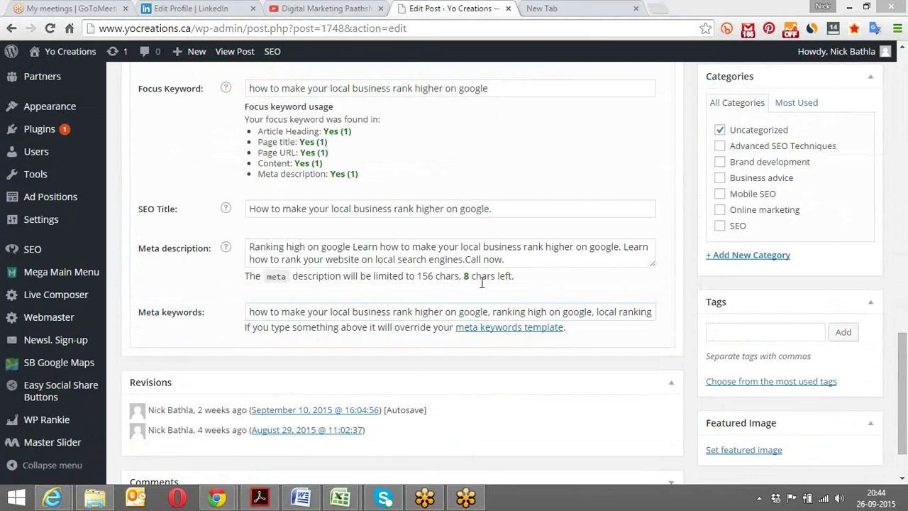
{"action": "scroll", "coordinate": [571, 179], "scroll_direction": "up", "scroll_amount": 5}
{"action": "scroll", "coordinate": [570, 179], "scroll_direction": "up", "scroll_amount": 6}
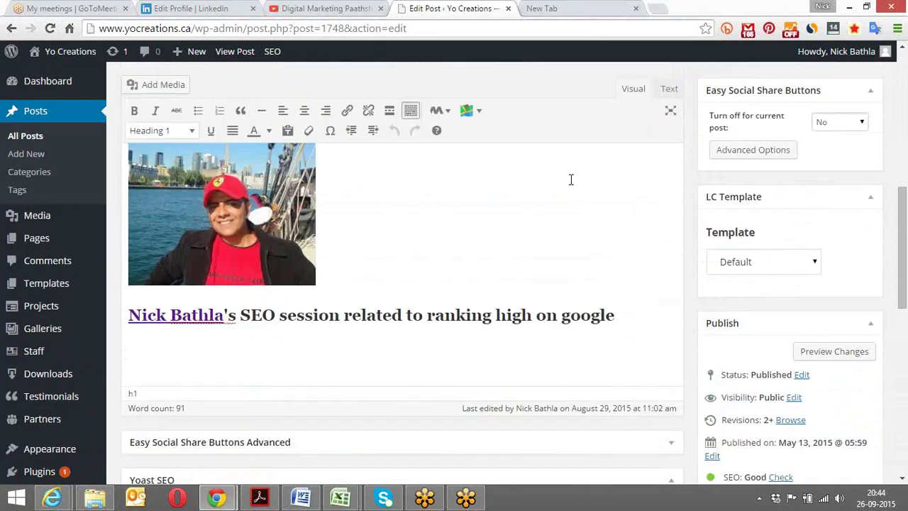
{"action": "left_click", "coordinate": [189, 132]}
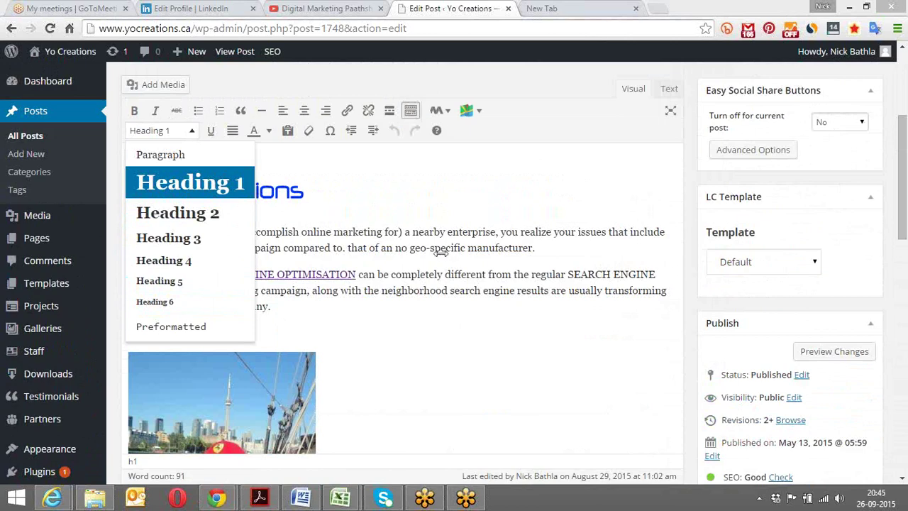
{"action": "left_click", "coordinate": [522, 244]}
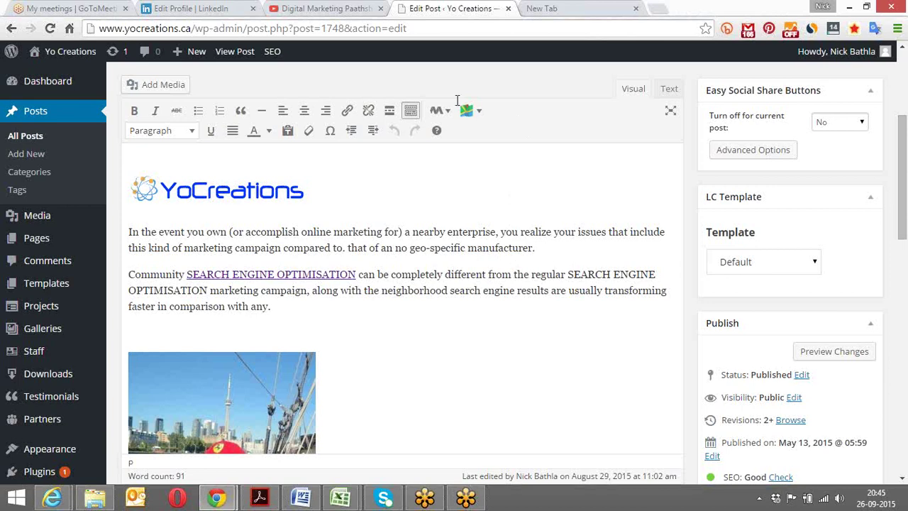
Switch to the Digital Marketing Paathshala YouTube channel tab.
{"action": "left_click", "coordinate": [319, 8]}
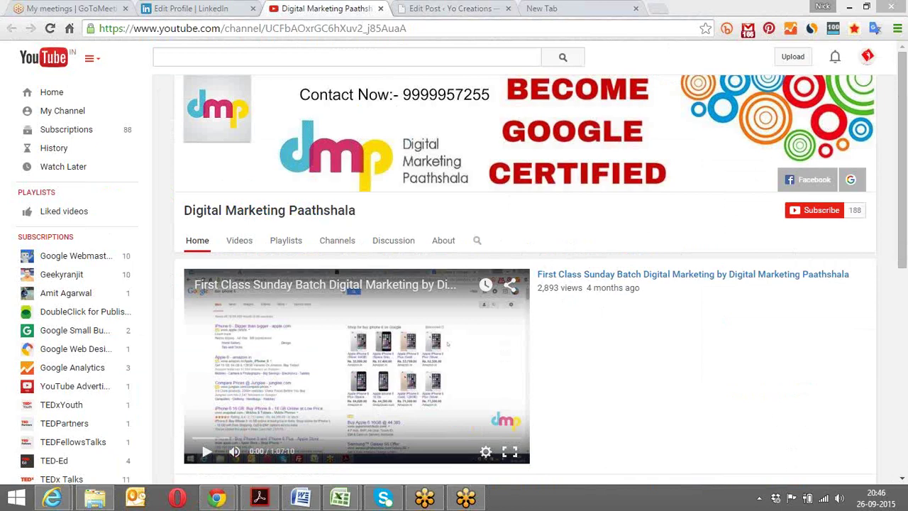
Close the duplicate channel tab, pause the featured video, and open a blank new tab.
{"action": "left_click", "coordinate": [529, 317]}
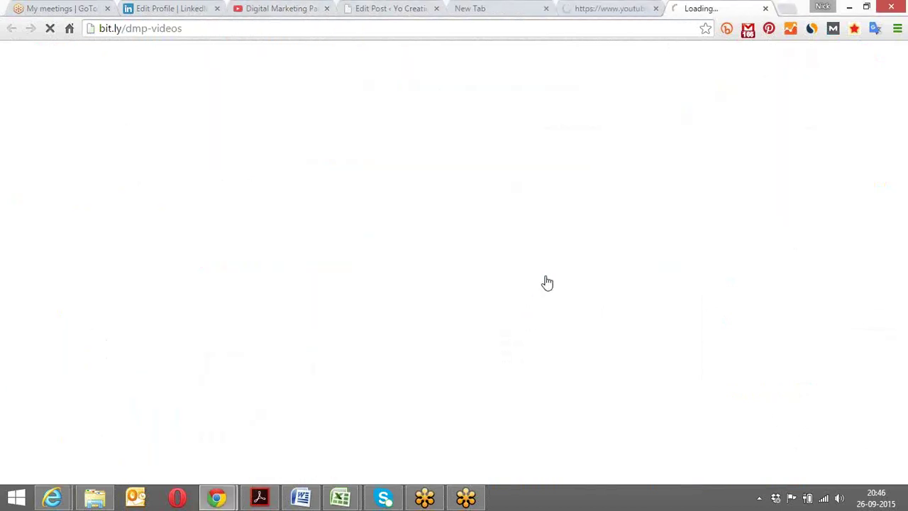
{"action": "left_click", "coordinate": [638, 7]}
{"action": "left_click", "coordinate": [655, 9]}
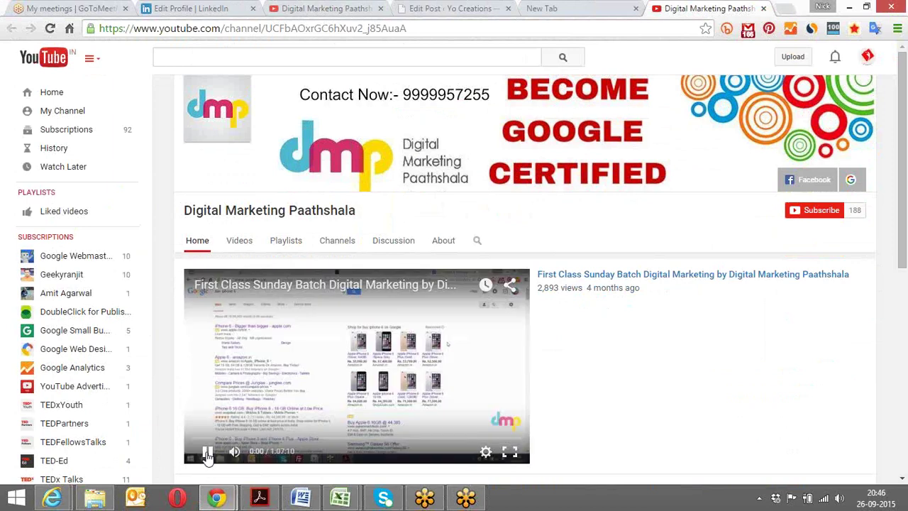
{"action": "left_click", "coordinate": [207, 452]}
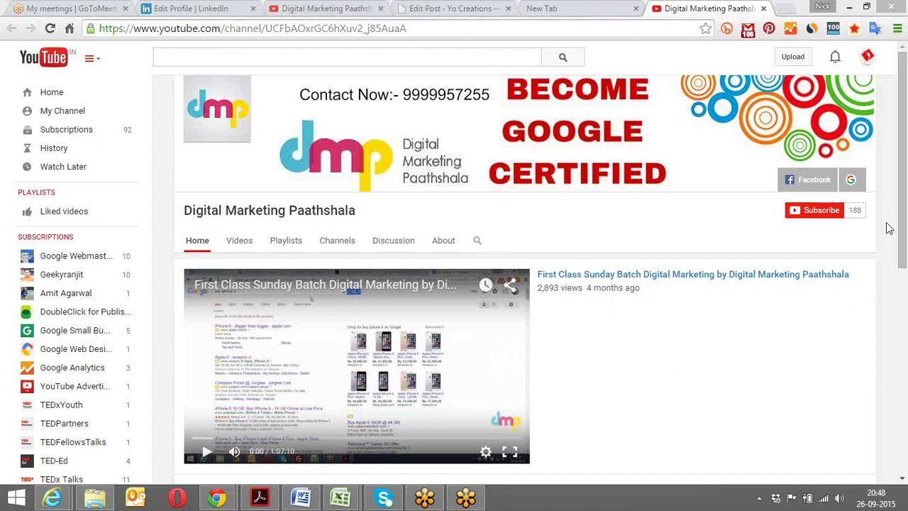
{"action": "left_click", "coordinate": [788, 8]}
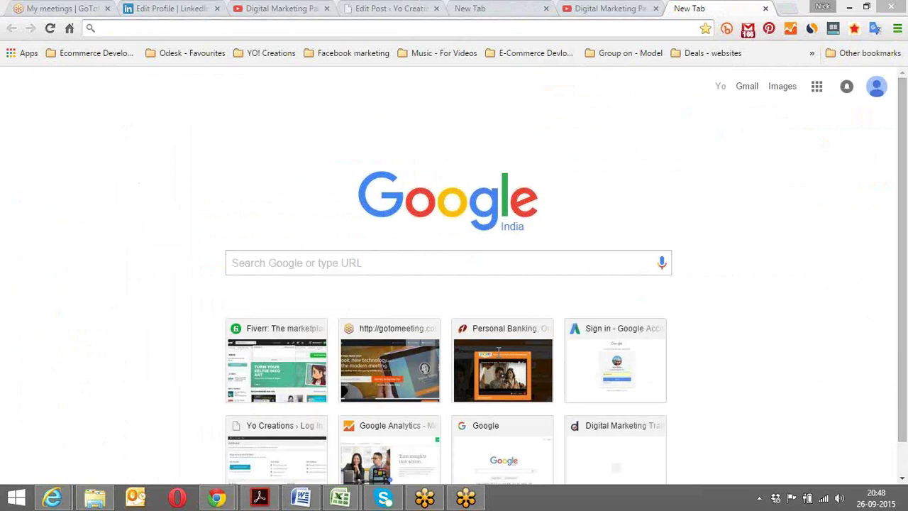
Load google.com/webmasters in the new tab.
{"action": "left_click", "coordinate": [328, 263]}
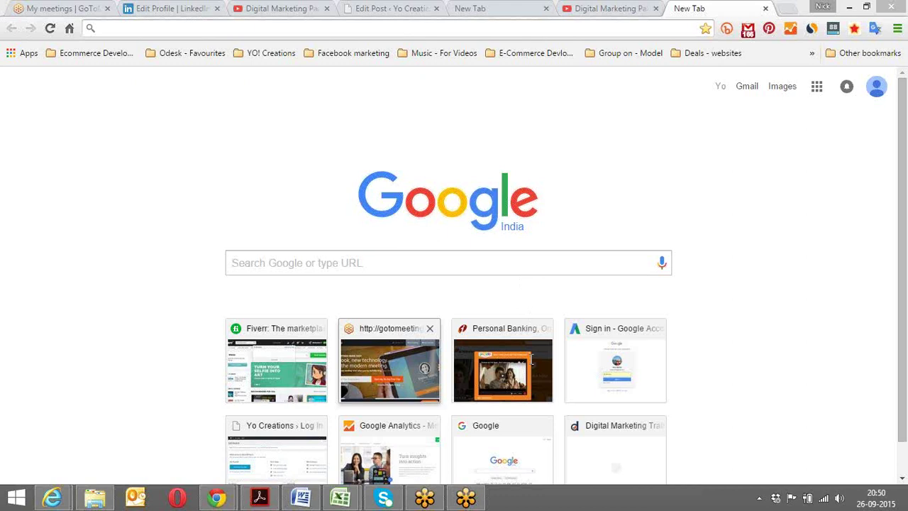
{"action": "left_click", "coordinate": [289, 25]}
{"action": "type", "text": "google"}
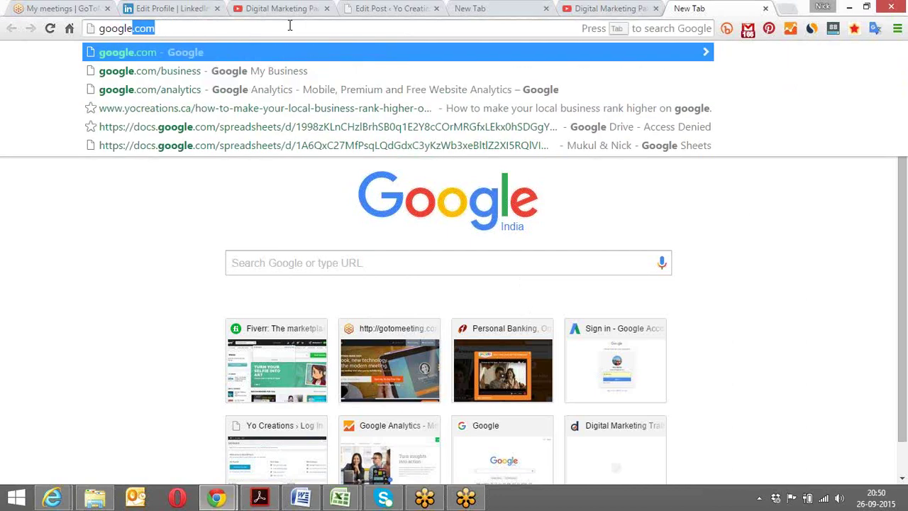
{"action": "type", "text": ".com/webm"}
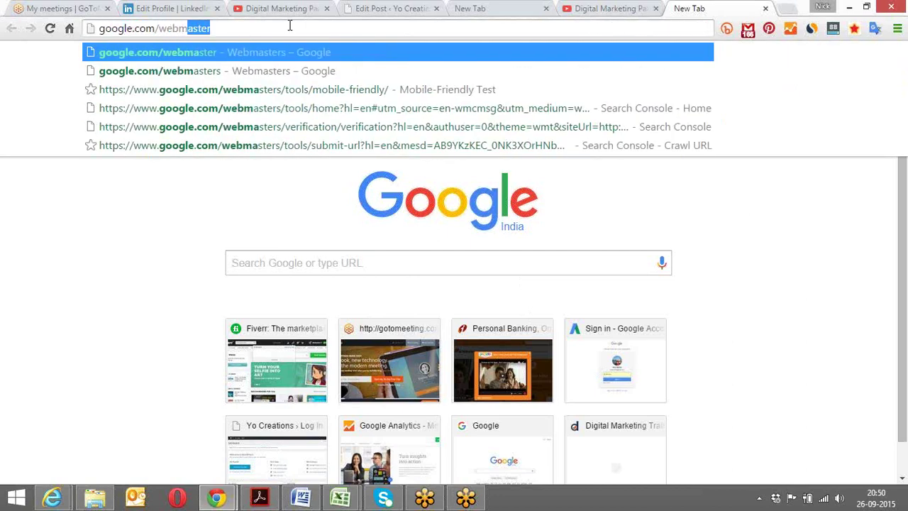
{"action": "type", "text": "asters"}
{"action": "key", "text": "Return"}
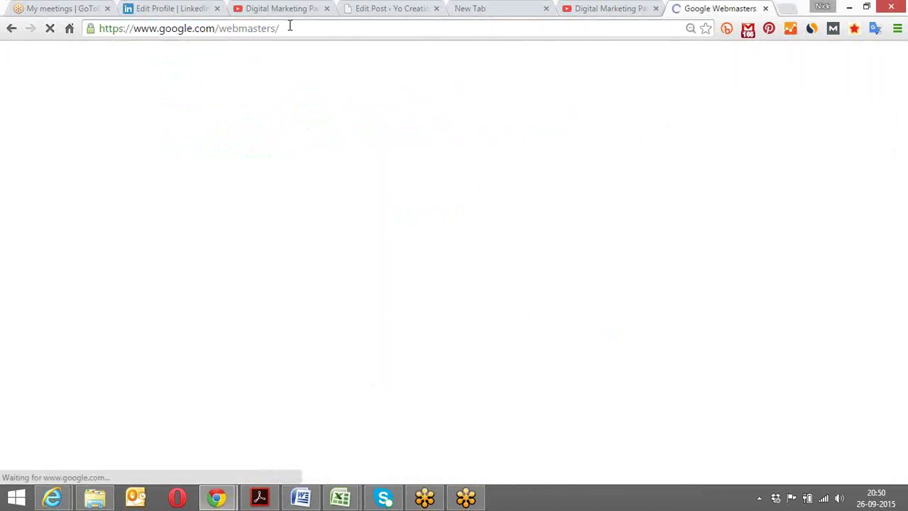
{"action": "left_click", "coordinate": [289, 25]}
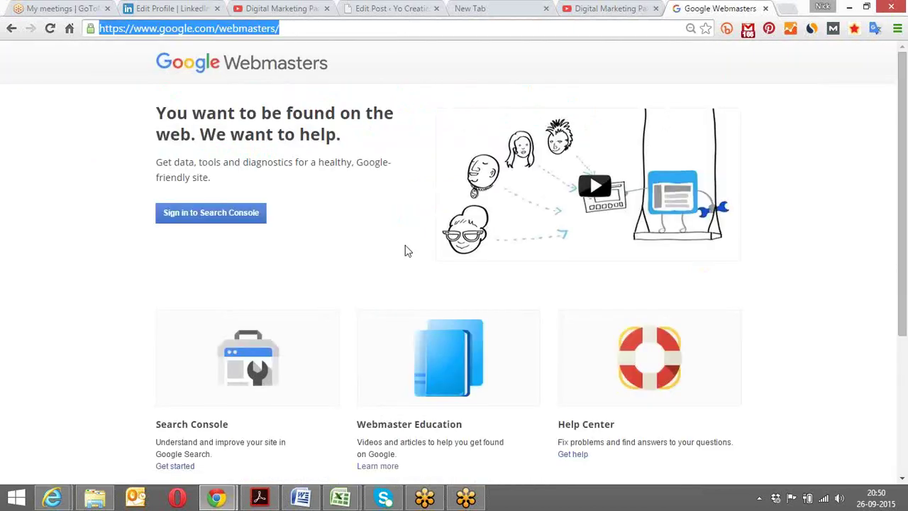
{"action": "left_click", "coordinate": [465, 358]}
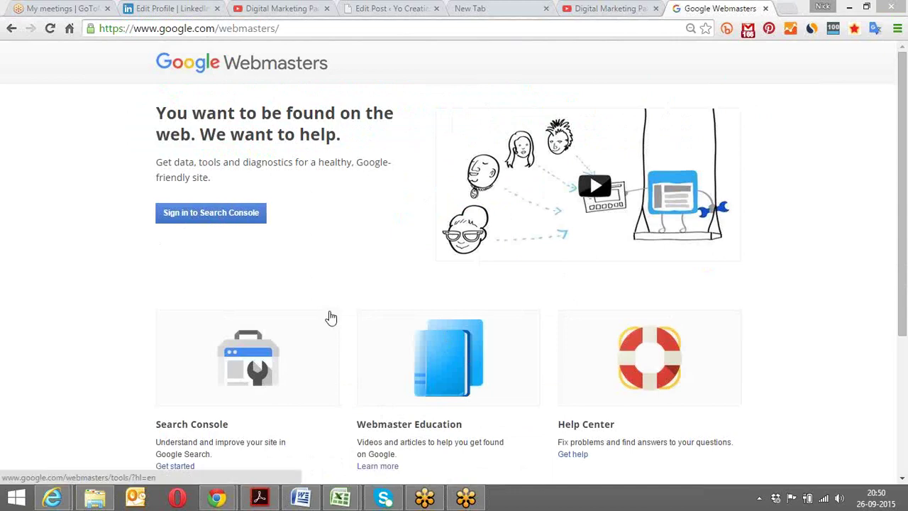
{"action": "left_click", "coordinate": [60, 329]}
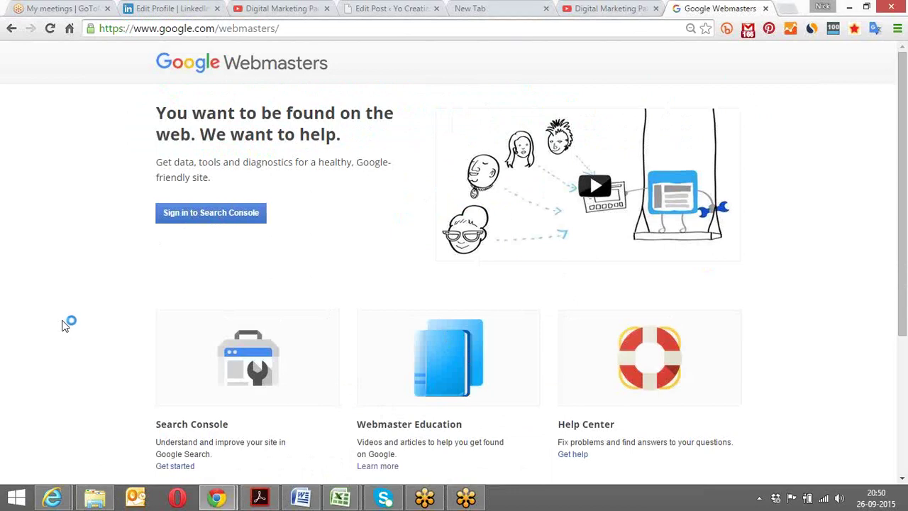
{"action": "scroll", "coordinate": [65, 320], "scroll_direction": "down", "scroll_amount": 2}
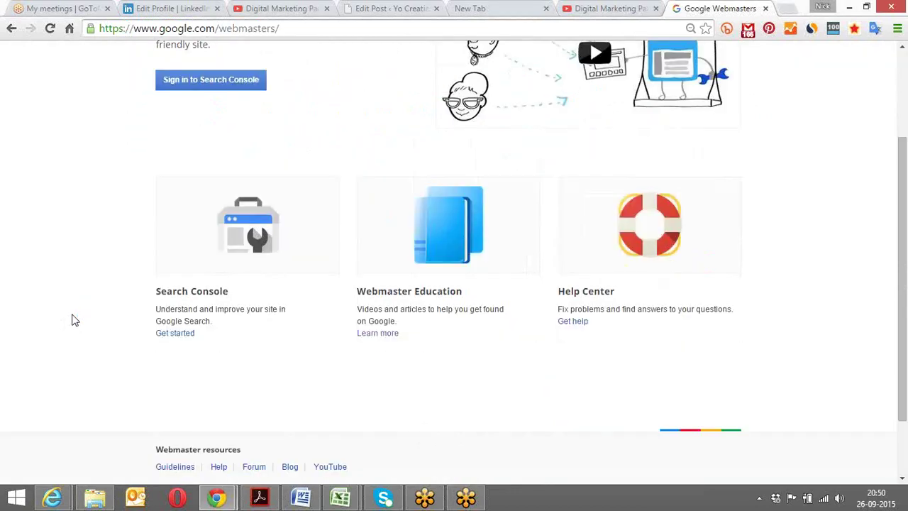
{"action": "scroll", "coordinate": [75, 320], "scroll_direction": "up", "scroll_amount": 2}
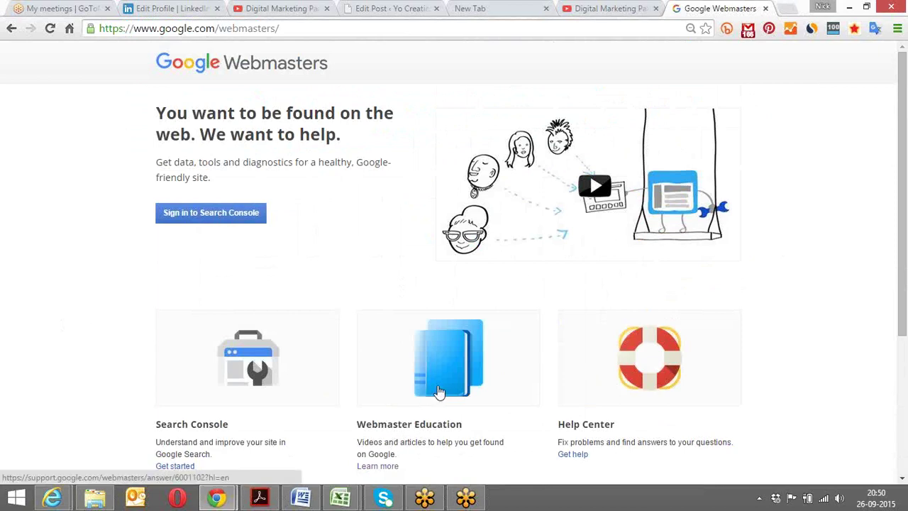
{"action": "scroll", "coordinate": [406, 394], "scroll_direction": "down", "scroll_amount": 2}
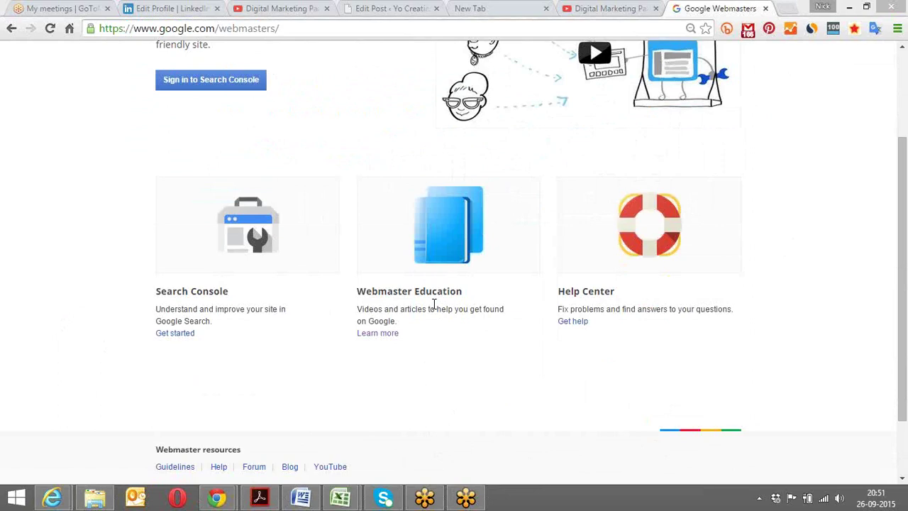
{"action": "scroll", "coordinate": [339, 399], "scroll_direction": "up", "scroll_amount": 2}
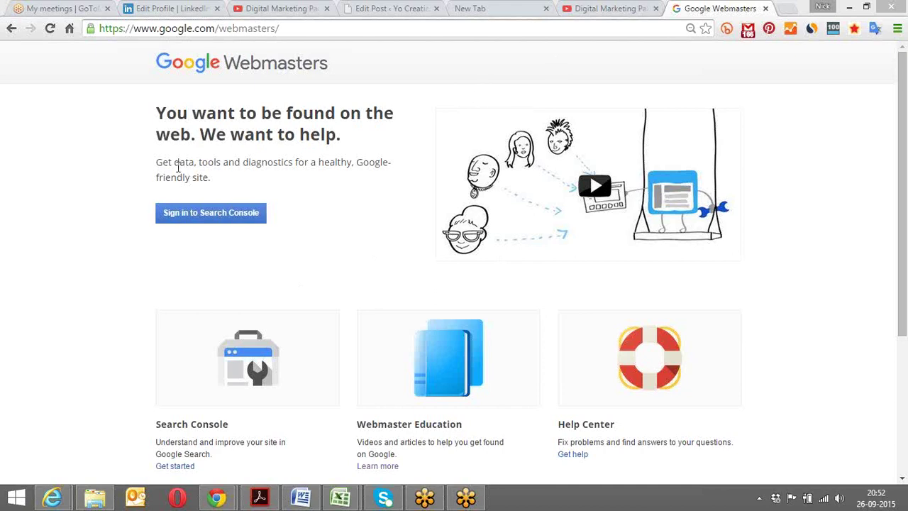
Select the entire tagline 'Get data, tools and diagnostics for a healthy, Google-friendly site'.
{"action": "mouse_move", "coordinate": [178, 164]}
{"action": "left_mouse_down"}
{"action": "mouse_move", "coordinate": [387, 161]}
{"action": "mouse_move", "coordinate": [389, 173]}
{"action": "mouse_move", "coordinate": [208, 194]}
{"action": "mouse_move", "coordinate": [209, 179]}
{"action": "mouse_move", "coordinate": [156, 170]}
{"action": "mouse_move", "coordinate": [174, 178]}
{"action": "mouse_move", "coordinate": [243, 162]}
{"action": "left_mouse_up"}
{"action": "left_click", "coordinate": [209, 179]}
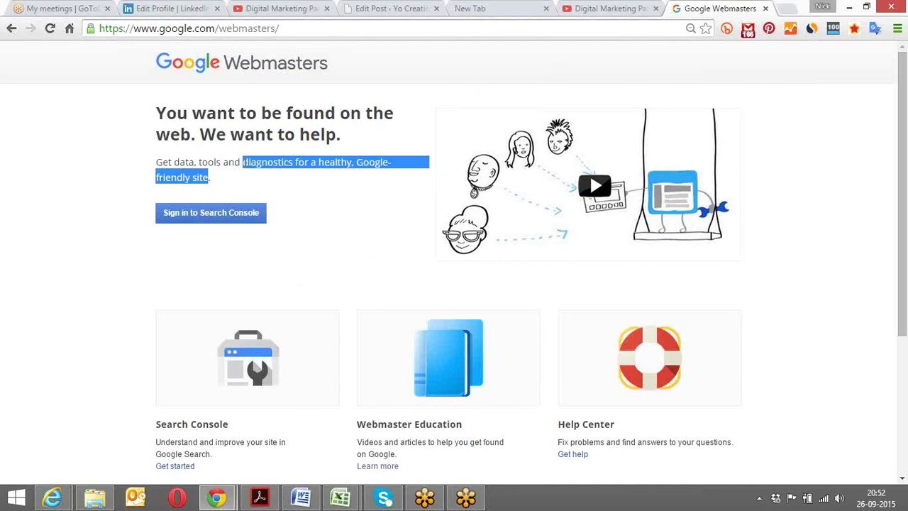
{"action": "left_click_drag", "start_coordinate": [242, 162], "coordinate": [156, 163]}
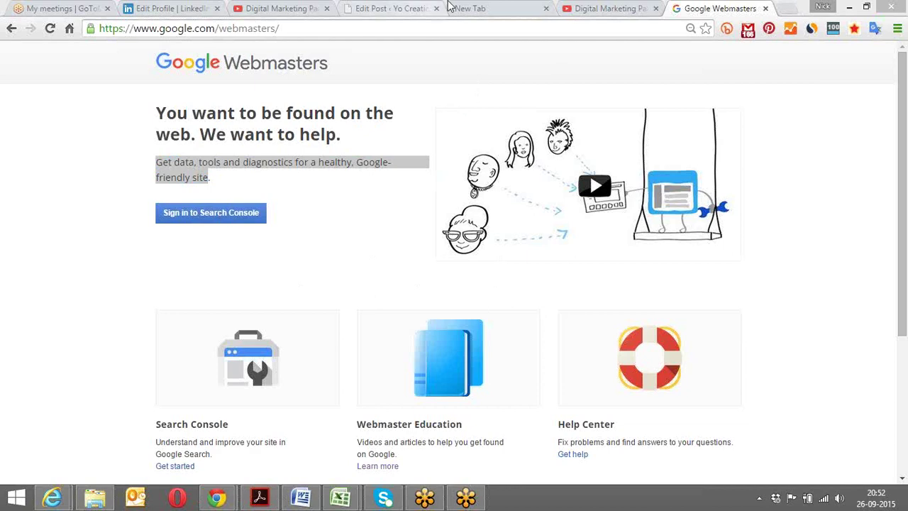
Load yocreations.ca in the new tab, then return to the Digital Marketing Paathshala YouTube tab.
{"action": "left_click", "coordinate": [474, 9]}
{"action": "type", "text": "yore"}
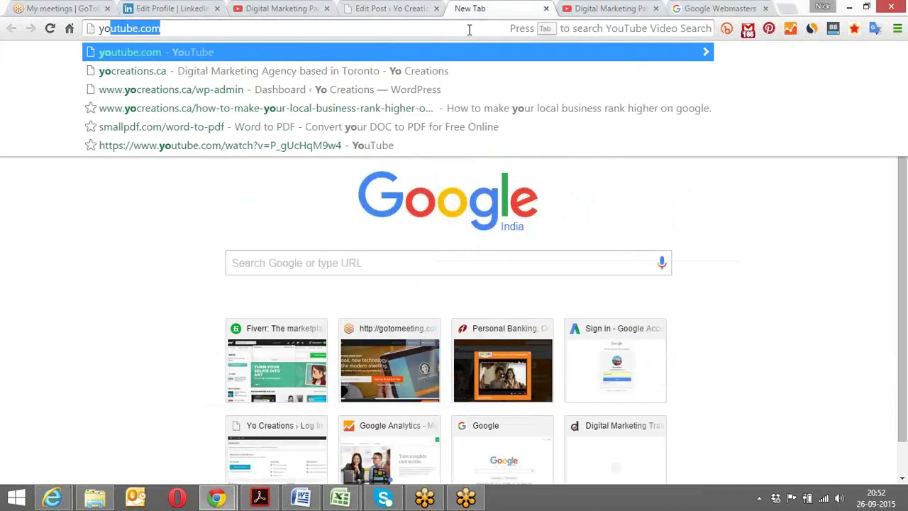
{"action": "key", "text": "BackSpace"}
{"action": "key", "text": "BackSpace"}
{"action": "type", "text": "cre"}
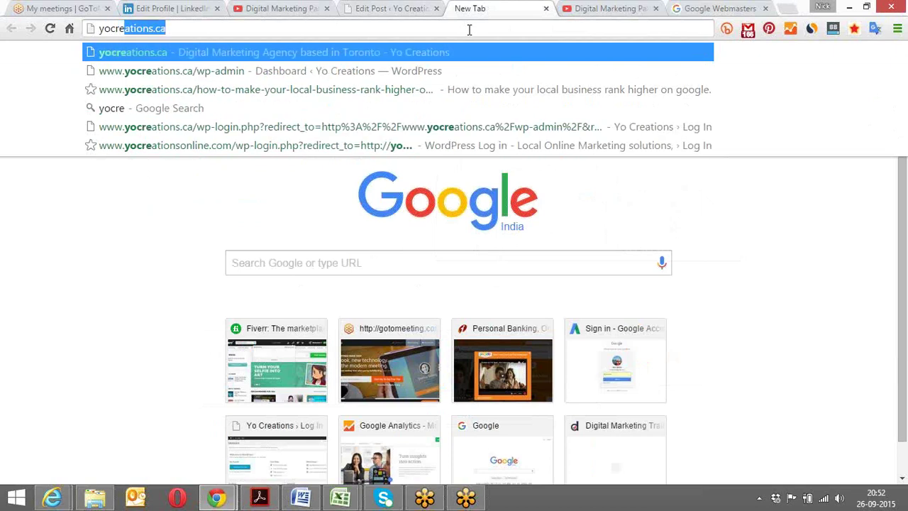
{"action": "key", "text": "Return"}
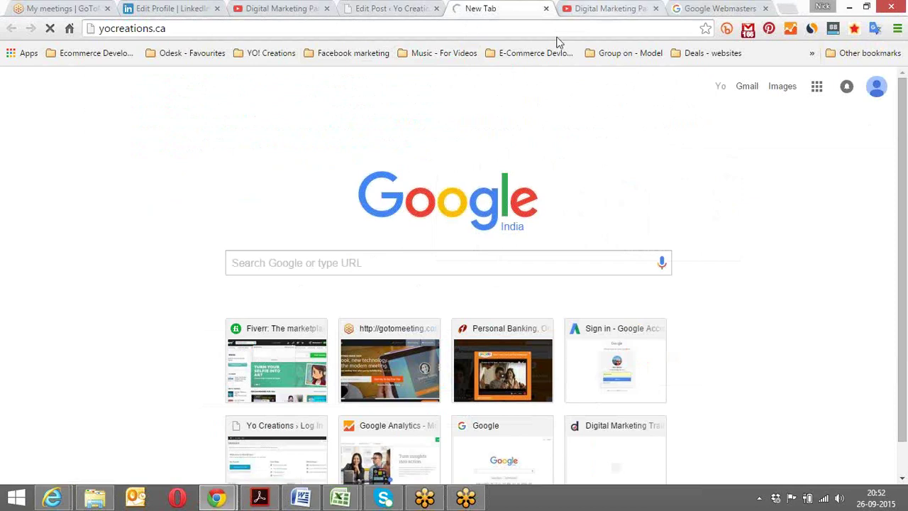
{"action": "left_click", "coordinate": [646, 14]}
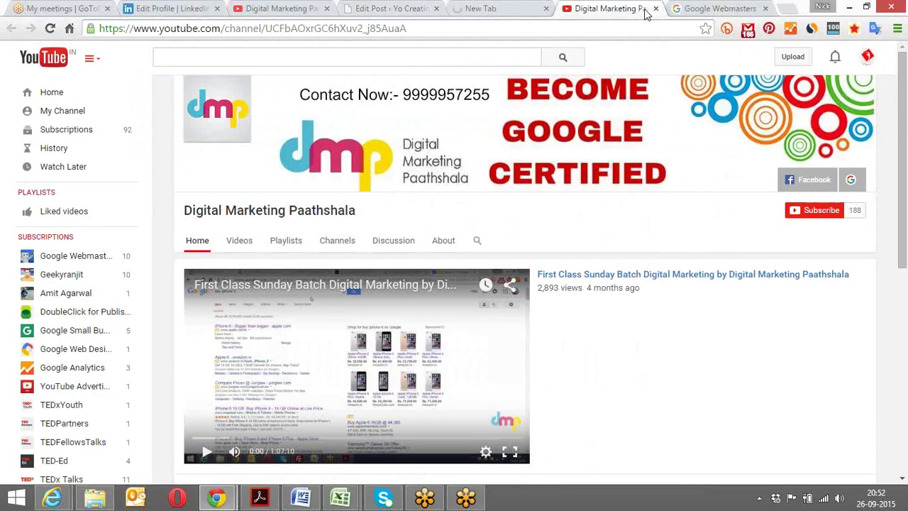
Switch to the tab with the loaded yocreations.ca home page.
{"action": "left_click", "coordinate": [508, 6]}
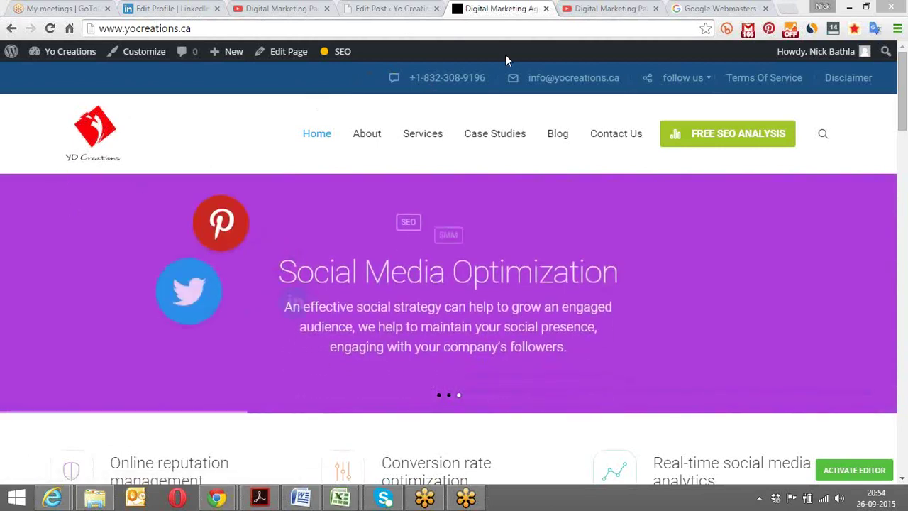
Sign in to Search Console and review the listed properties adapt-india.com, yocreations.ca, yocreations.in, yocreationsonline.com.
{"action": "left_click", "coordinate": [718, 8]}
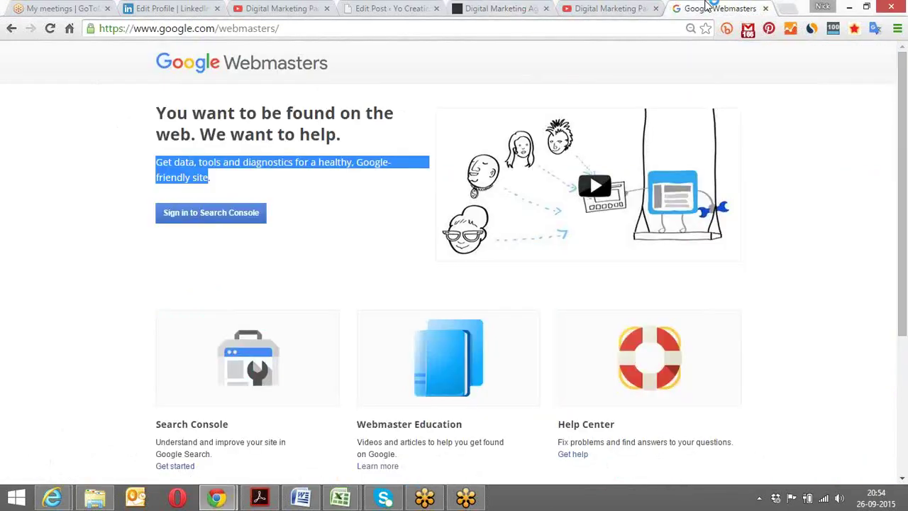
{"action": "left_click", "coordinate": [436, 65]}
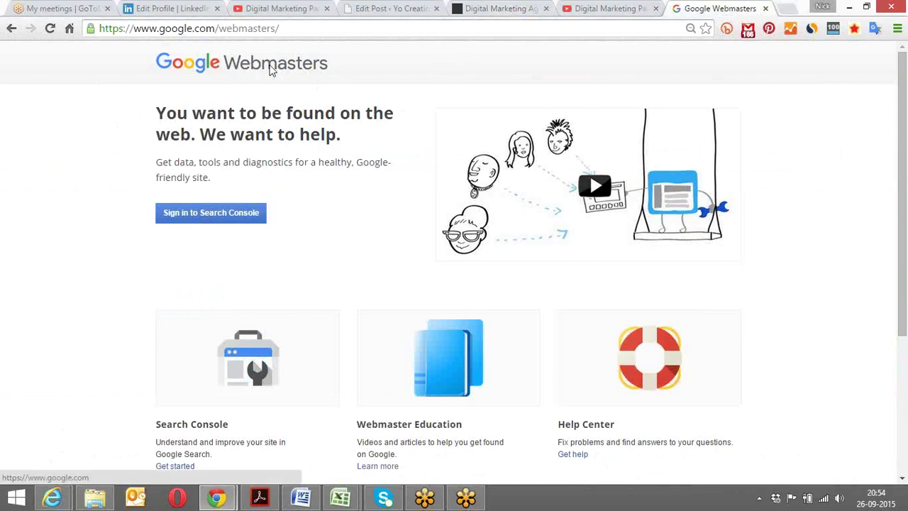
{"action": "left_click", "coordinate": [202, 215]}
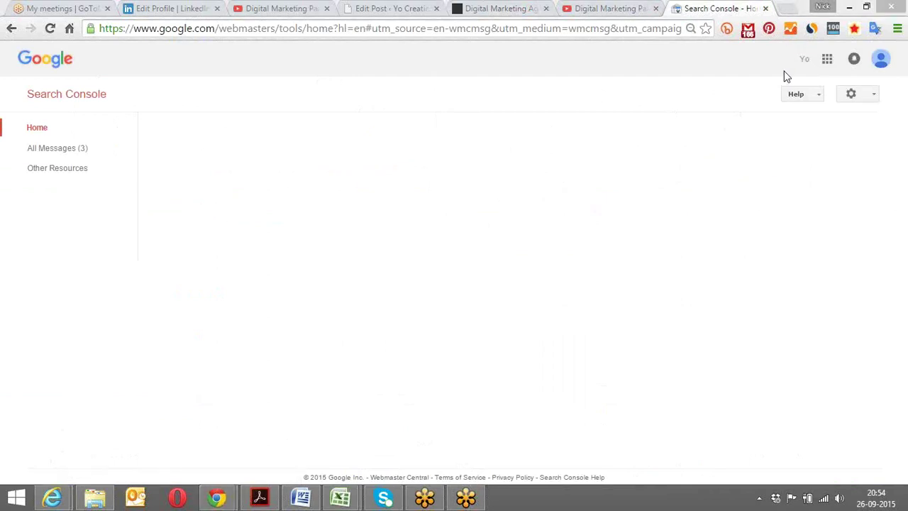
{"action": "left_click", "coordinate": [872, 59]}
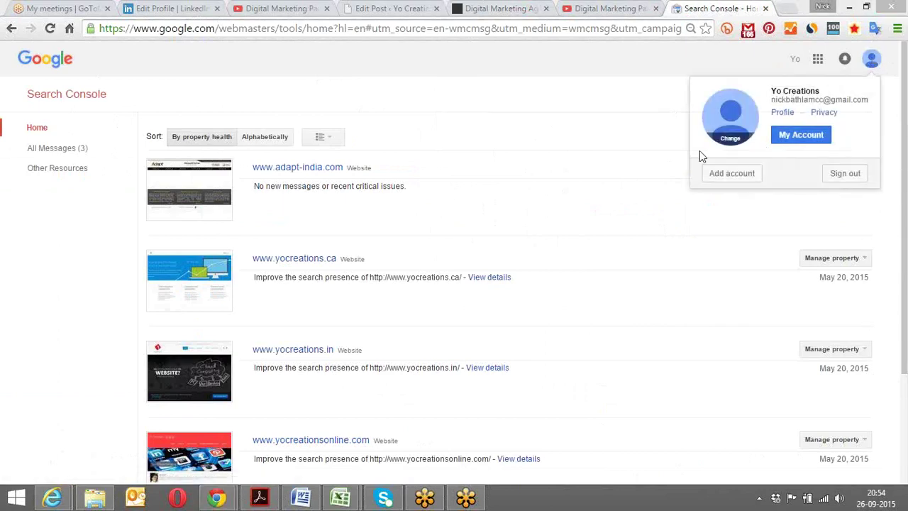
{"action": "left_click", "coordinate": [570, 91]}
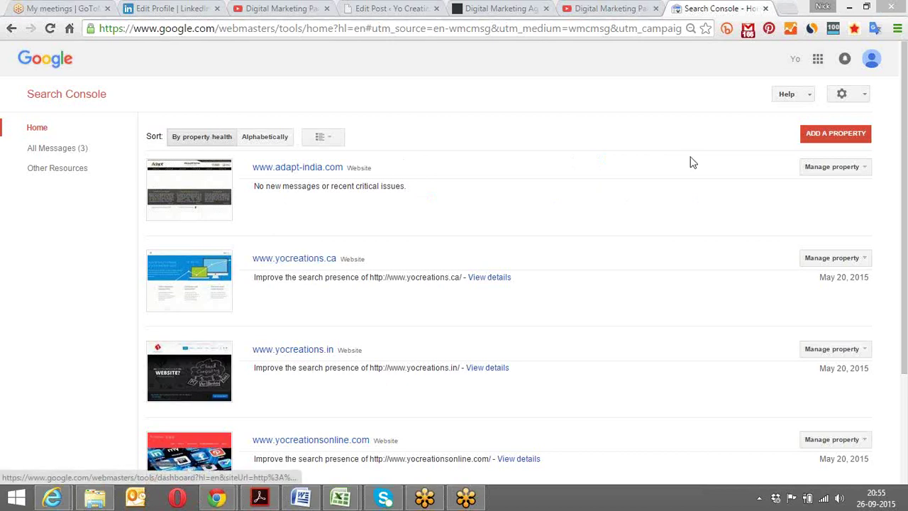
{"action": "left_click_drag", "start_coordinate": [905, 97], "coordinate": [906, 224]}
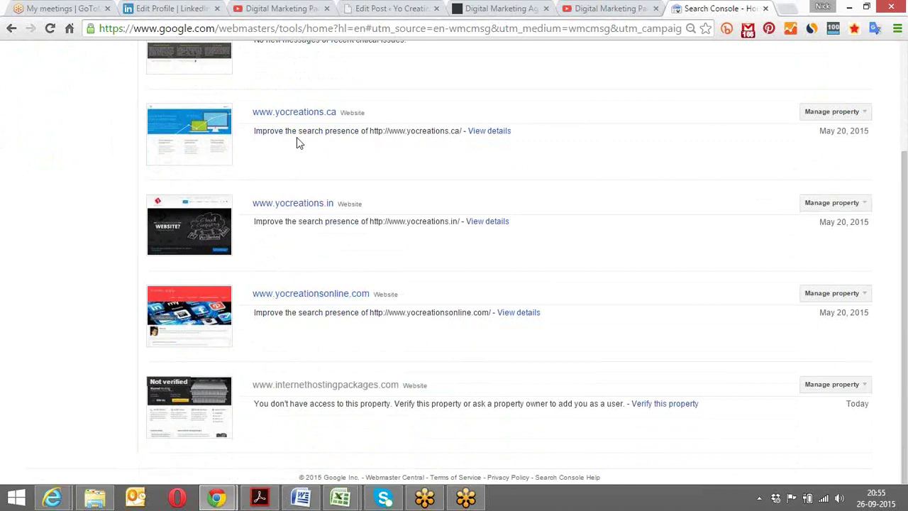
{"action": "scroll", "coordinate": [903, 185], "scroll_direction": "up", "scroll_amount": 3}
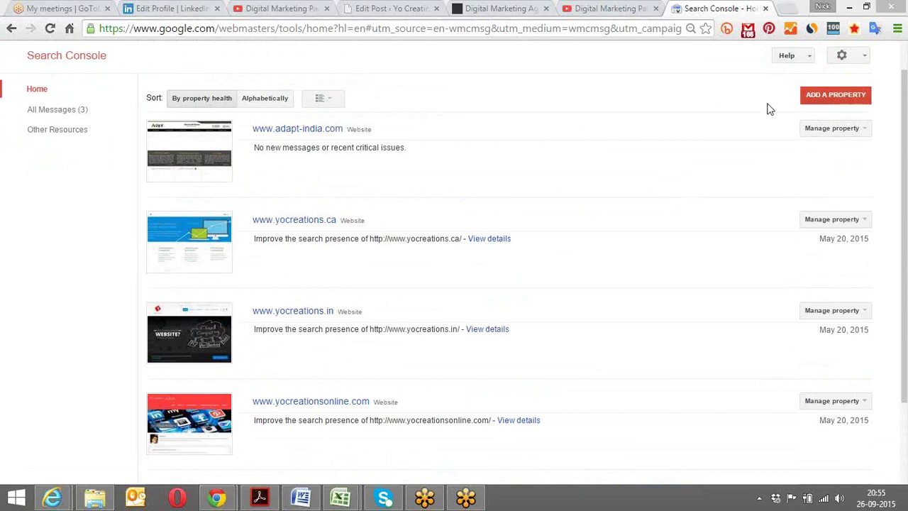
{"action": "left_click", "coordinate": [830, 97]}
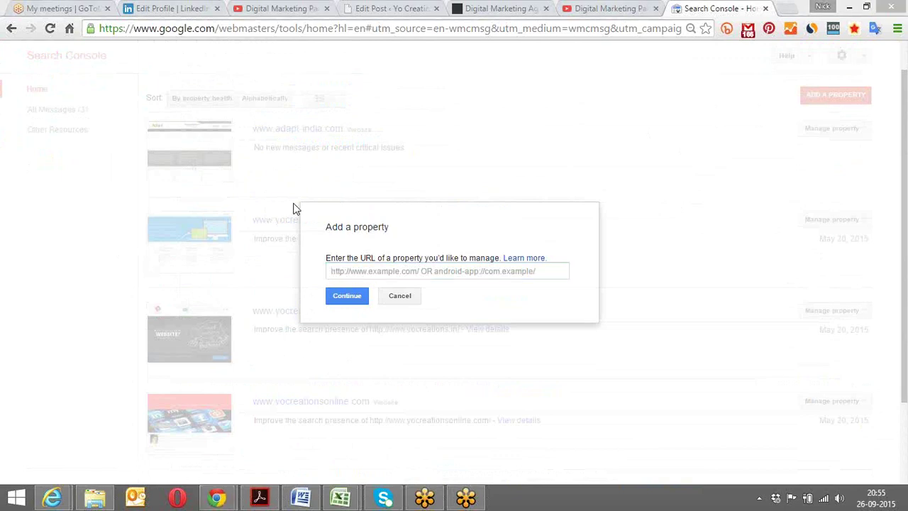
{"action": "left_click", "coordinate": [366, 274]}
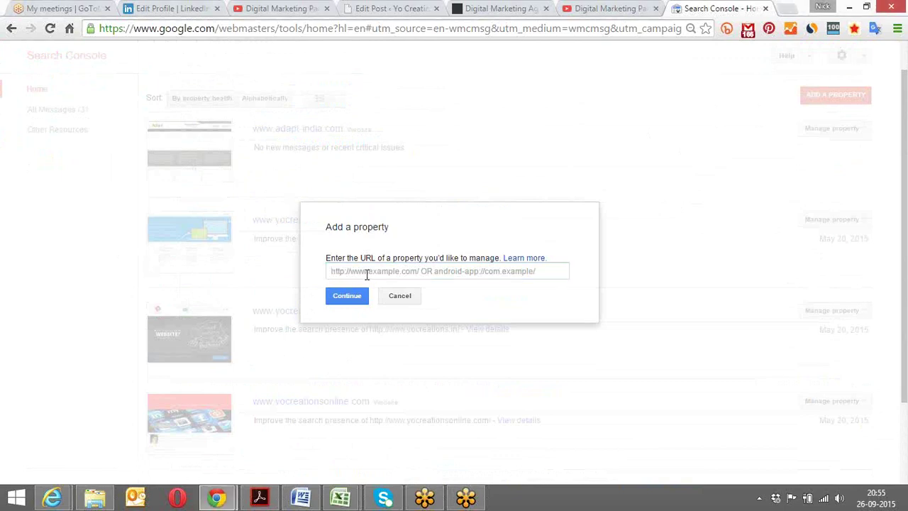
{"action": "type", "text": "http://www.nickseo.com"}
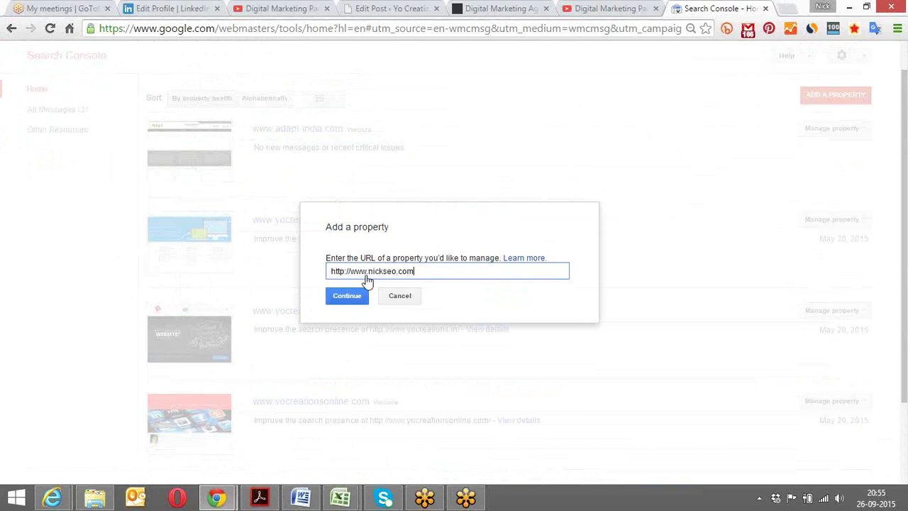
{"action": "left_click", "coordinate": [346, 301]}
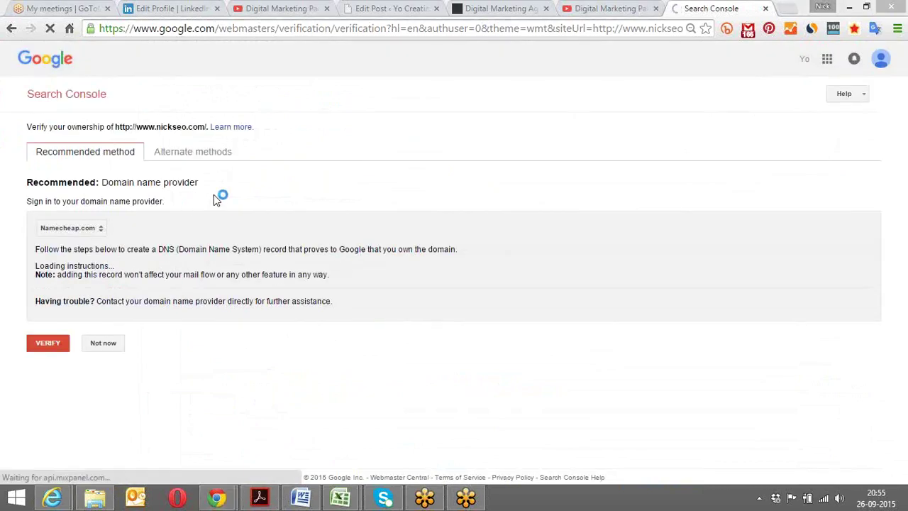
Load nickseo.in in a new tab, correcting the mistyped nickseo.com, then return to Search Console.
{"action": "left_click", "coordinate": [786, 9]}
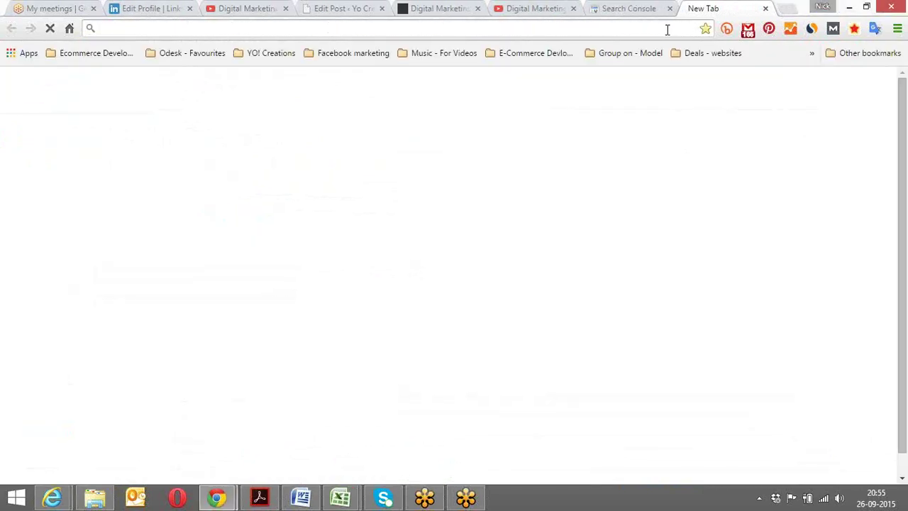
{"action": "type", "text": "nickseo."}
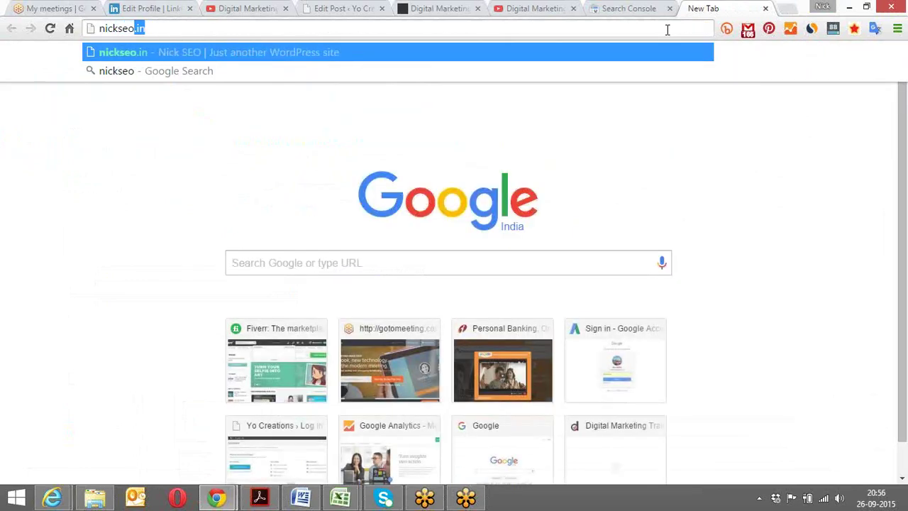
{"action": "type", "text": "com"}
{"action": "key", "text": "Return"}
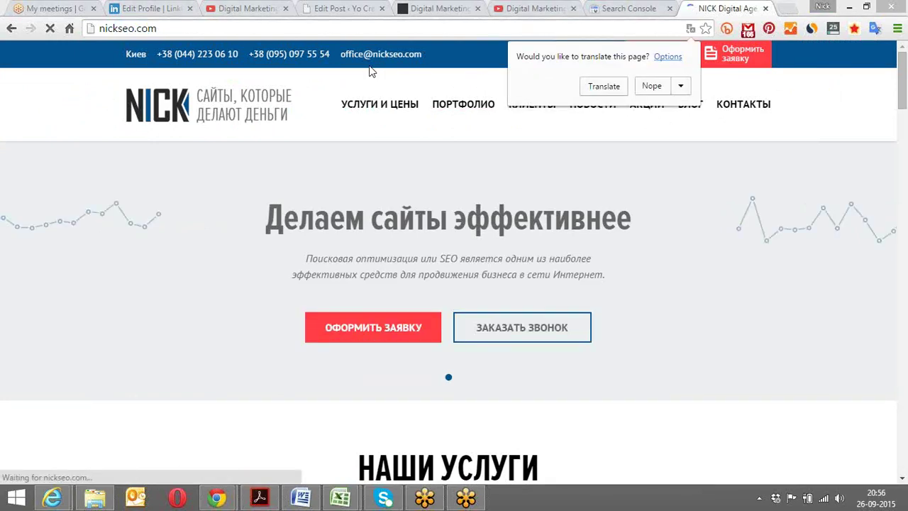
{"action": "left_click", "coordinate": [162, 29]}
{"action": "left_click", "coordinate": [162, 30]}
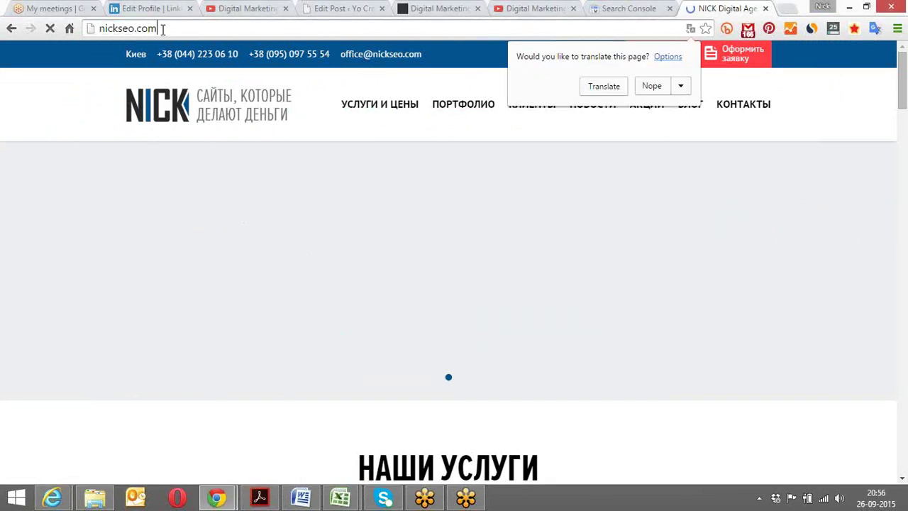
{"action": "key", "text": "BackSpace"}
{"action": "key", "text": "BackSpace"}
{"action": "key", "text": "BackSpace"}
{"action": "type", "text": "in"}
{"action": "key", "text": "Return"}
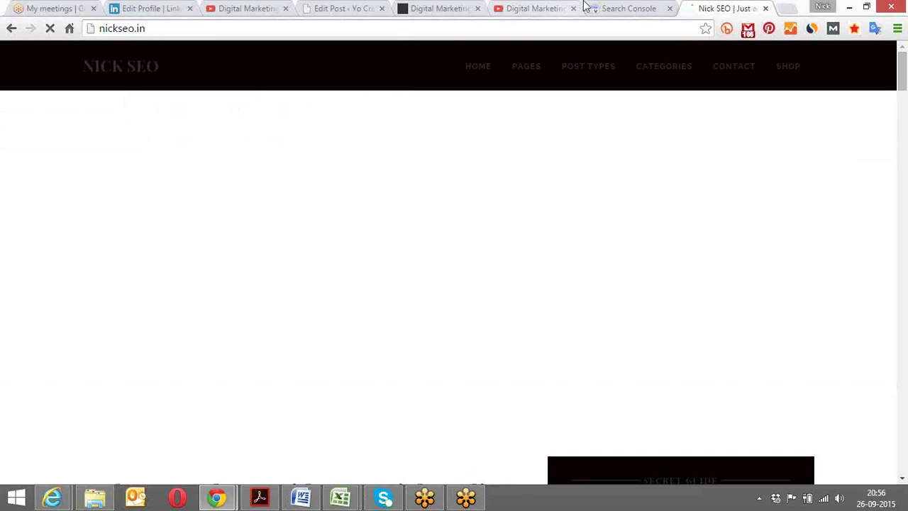
{"action": "left_click", "coordinate": [630, 8]}
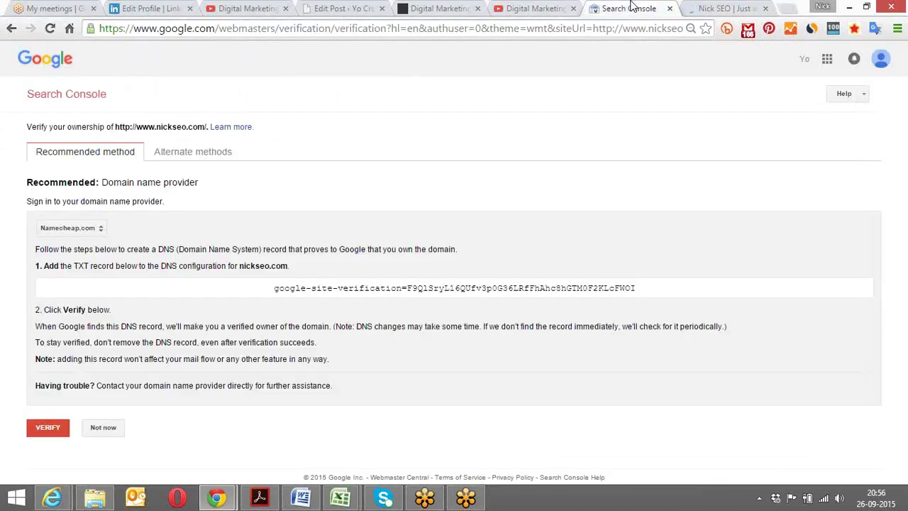
{"action": "left_click", "coordinate": [11, 30]}
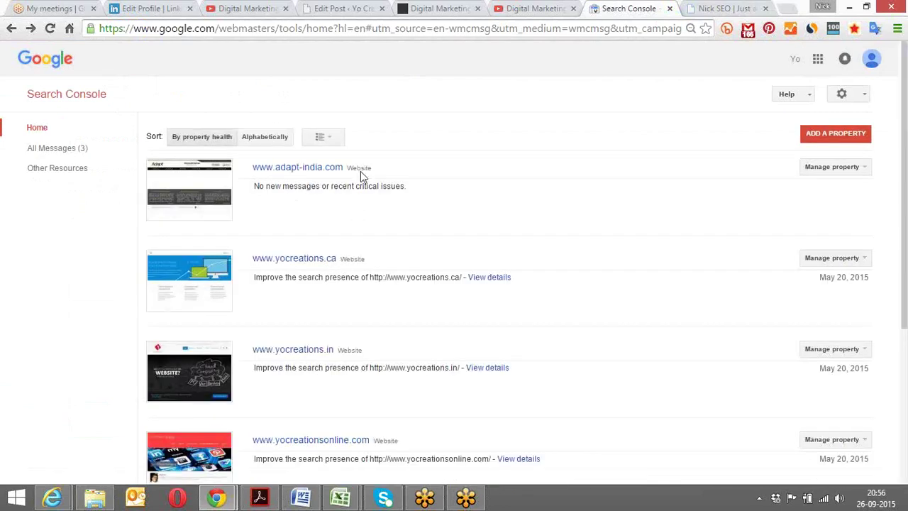
{"action": "scroll", "coordinate": [496, 255], "scroll_direction": "down", "scroll_amount": 3}
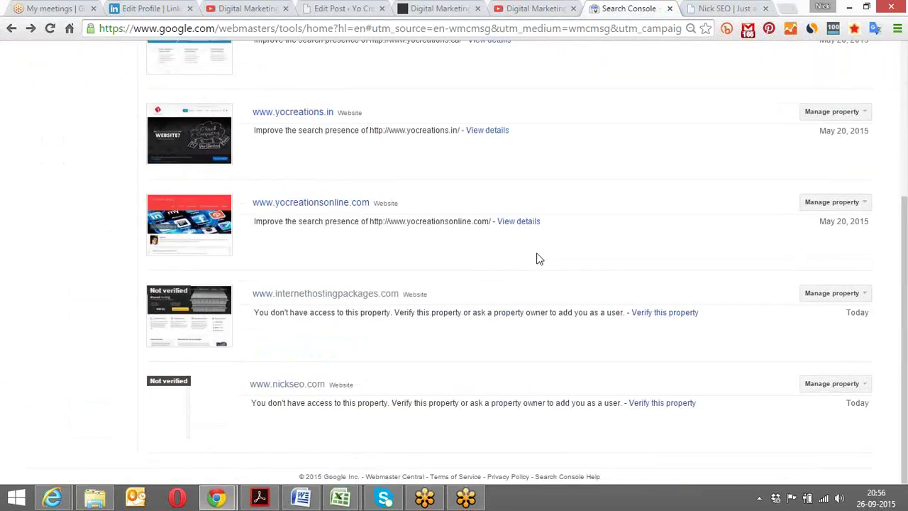
{"action": "left_click", "coordinate": [864, 387]}
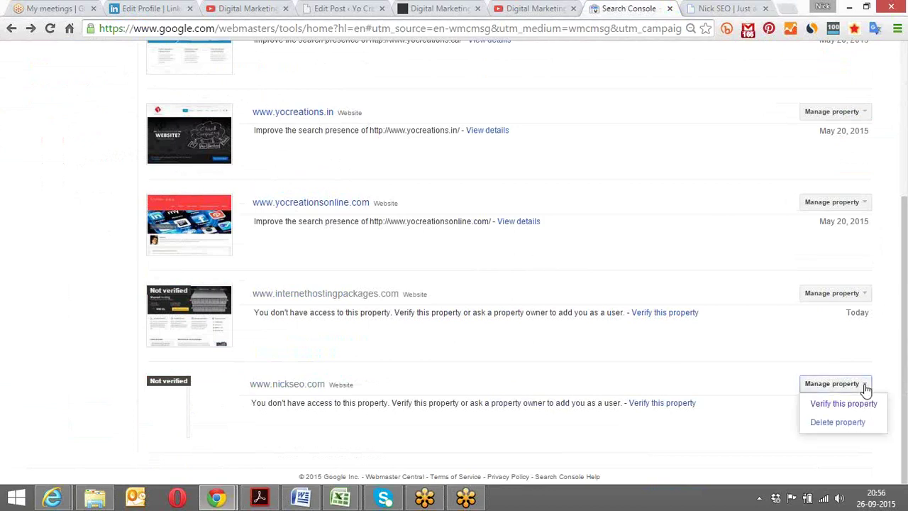
{"action": "left_click", "coordinate": [851, 423]}
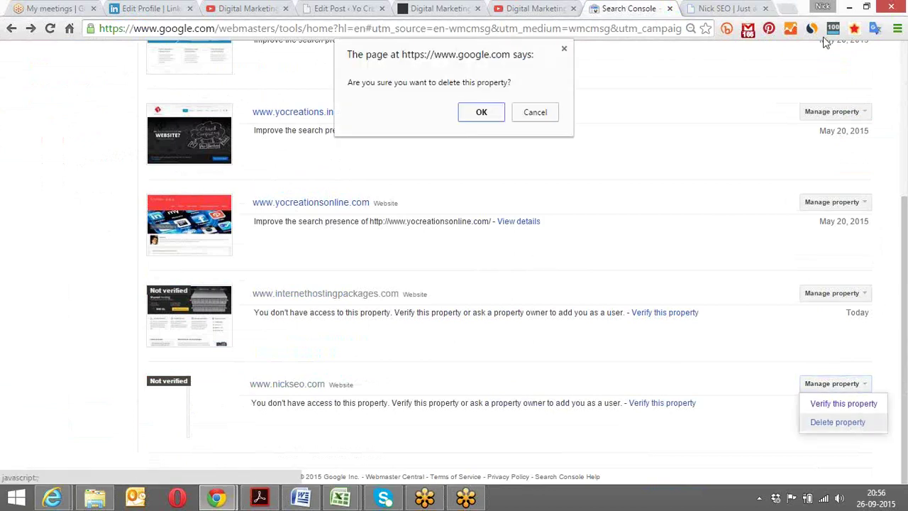
{"action": "left_click", "coordinate": [481, 111]}
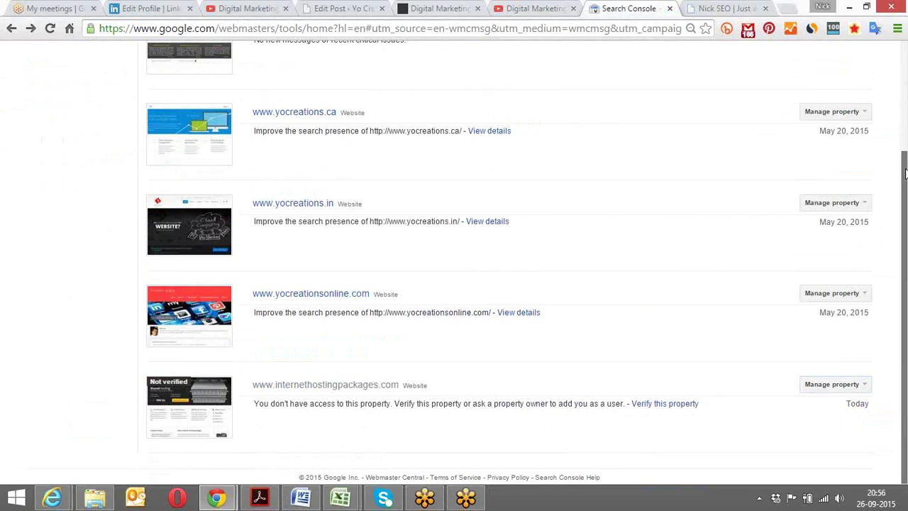
{"action": "scroll", "coordinate": [905, 99], "scroll_direction": "up", "scroll_amount": 2}
{"action": "left_click", "coordinate": [835, 88]}
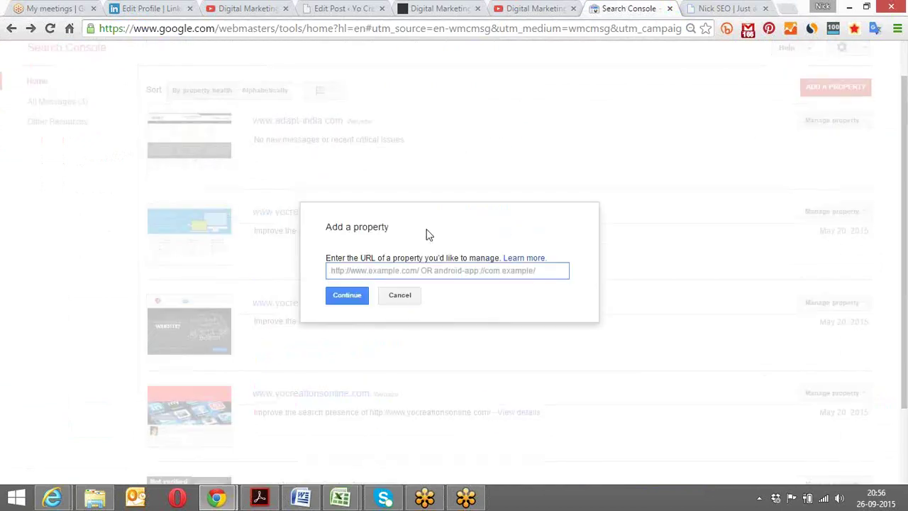
{"action": "left_click", "coordinate": [686, 9]}
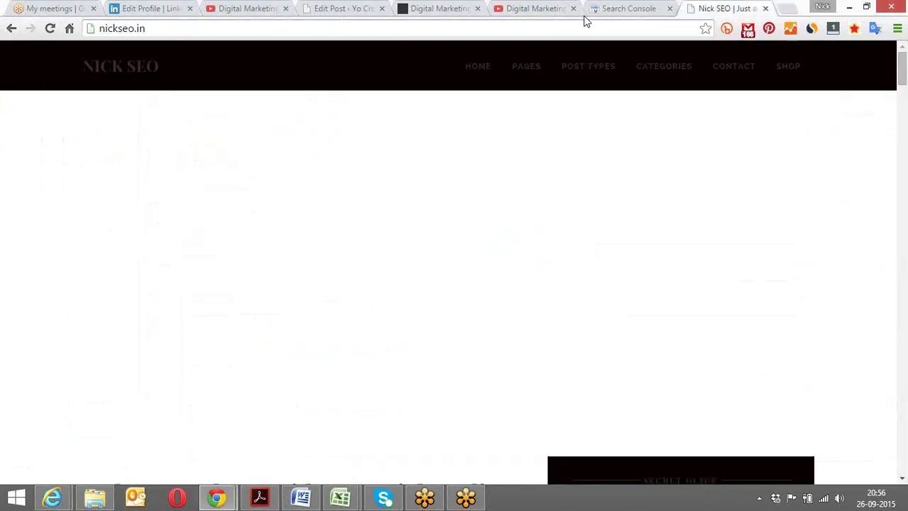
{"action": "left_click", "coordinate": [263, 24]}
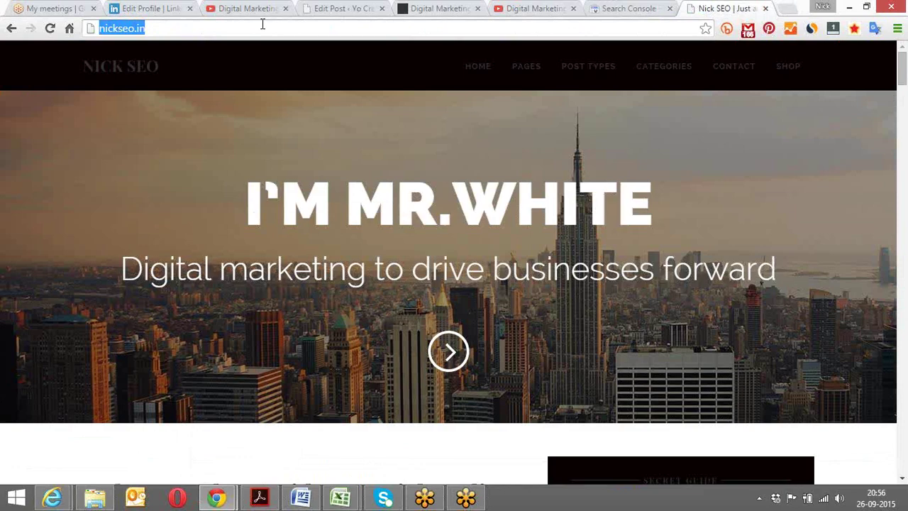
{"action": "left_click", "coordinate": [441, 6]}
{"action": "left_click", "coordinate": [635, 8]}
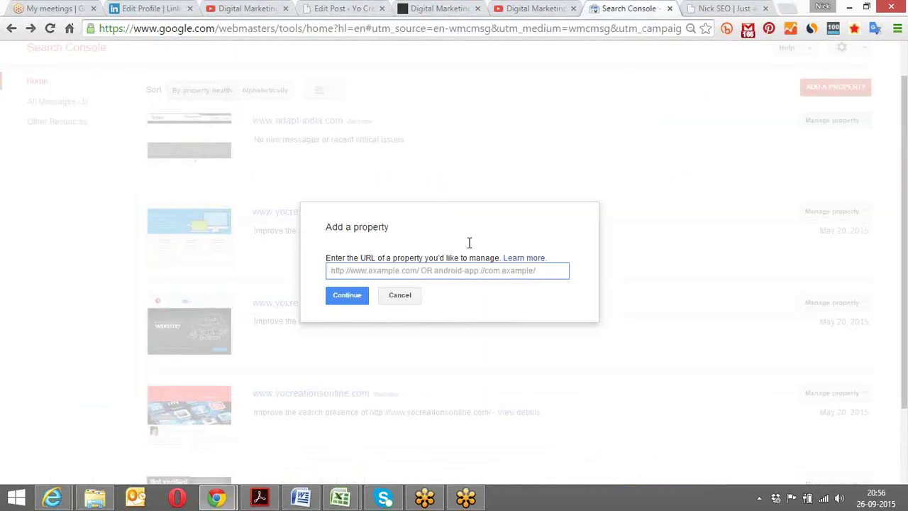
{"action": "type", "text": "http://www.nickseo.in"}
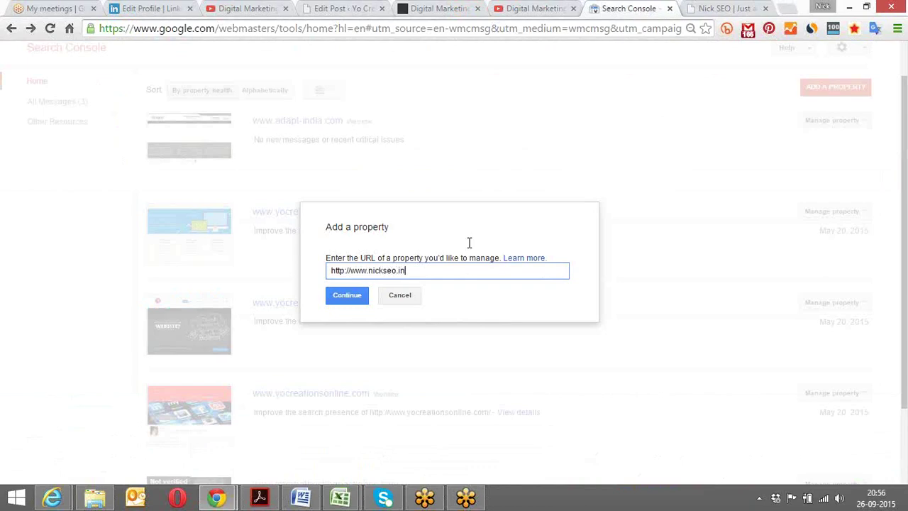
{"action": "left_click", "coordinate": [349, 296]}
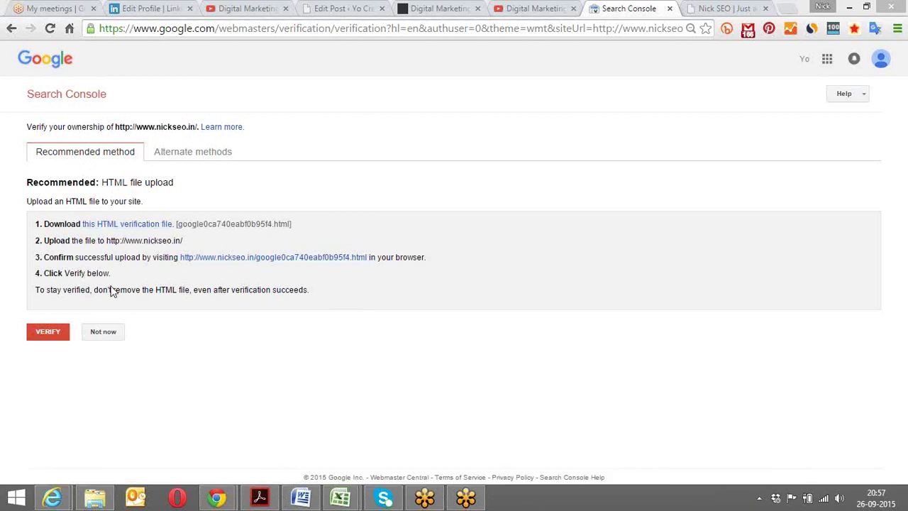
Choose the HTML tag verification method and copy the google-site-verification meta tag.
{"action": "left_click", "coordinate": [189, 155]}
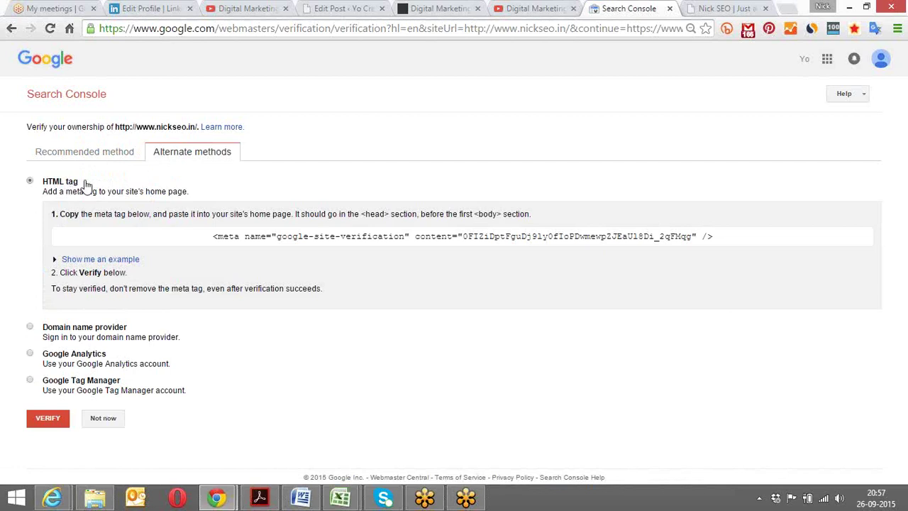
{"action": "left_click", "coordinate": [189, 154]}
{"action": "left_click", "coordinate": [214, 236]}
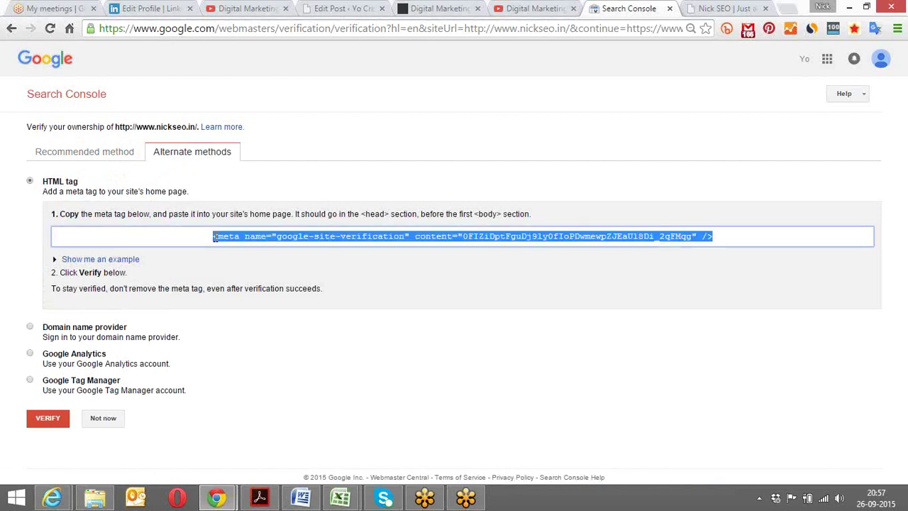
{"action": "right_click", "coordinate": [224, 234]}
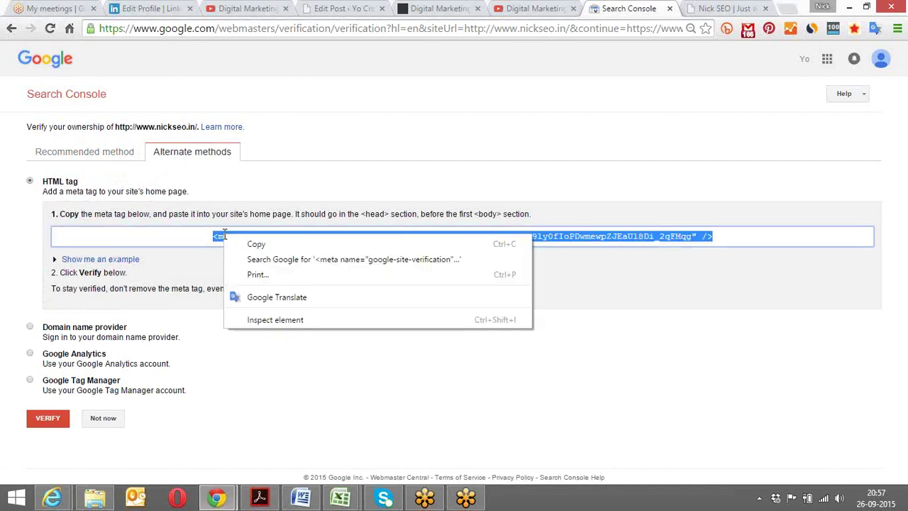
{"action": "left_click", "coordinate": [256, 243]}
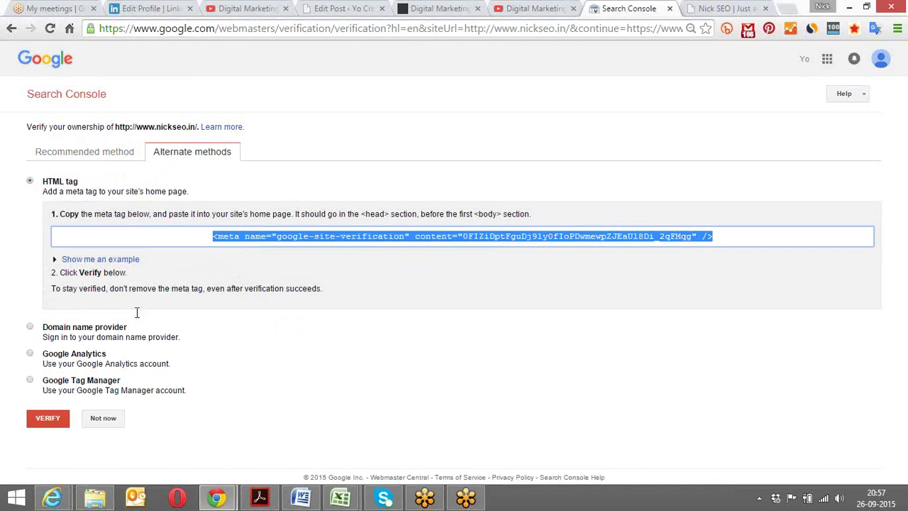
Load nickseo.in/wp-admin and fill the login username from saved entries.
{"action": "left_click", "coordinate": [700, 7]}
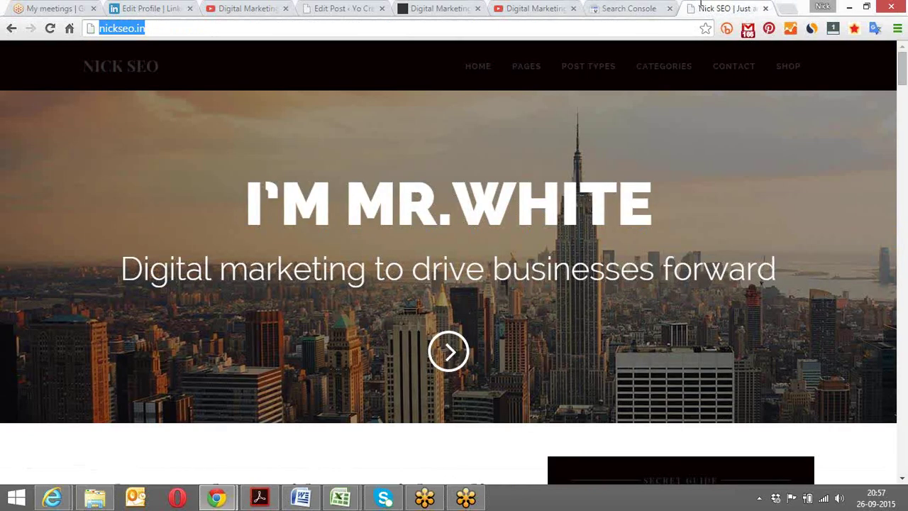
{"action": "left_click", "coordinate": [168, 28]}
{"action": "type", "text": "/"}
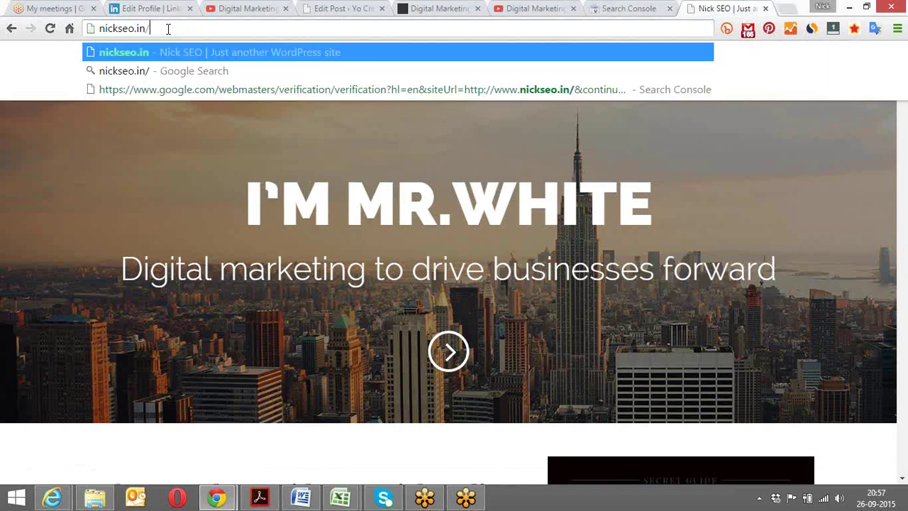
{"action": "type", "text": "wp-admin"}
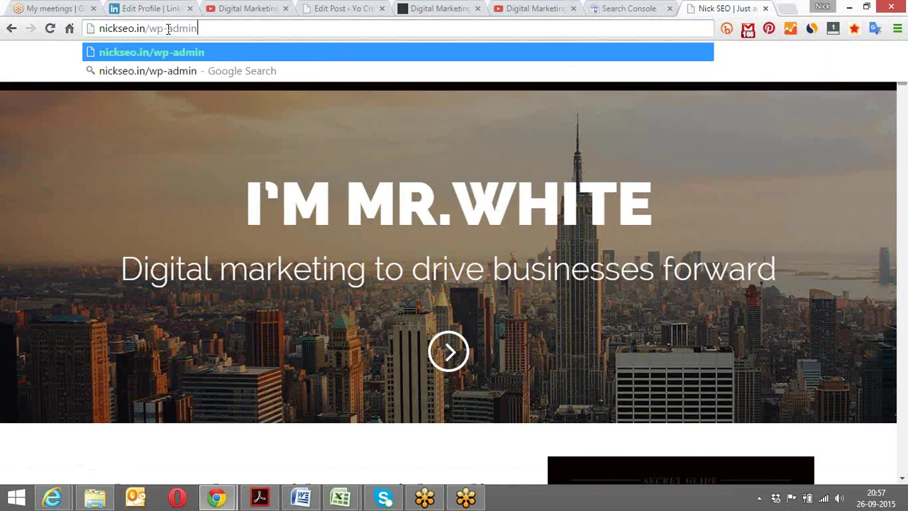
{"action": "key", "text": "Return"}
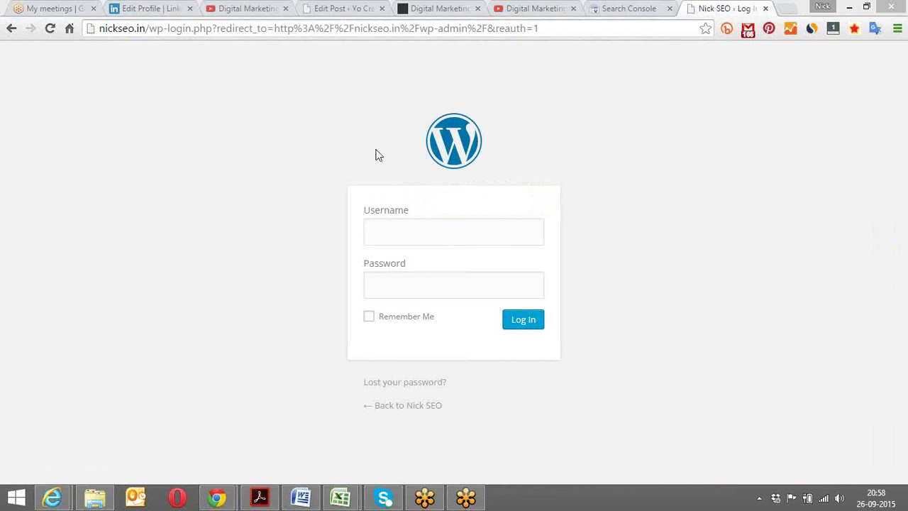
{"action": "left_click", "coordinate": [467, 235]}
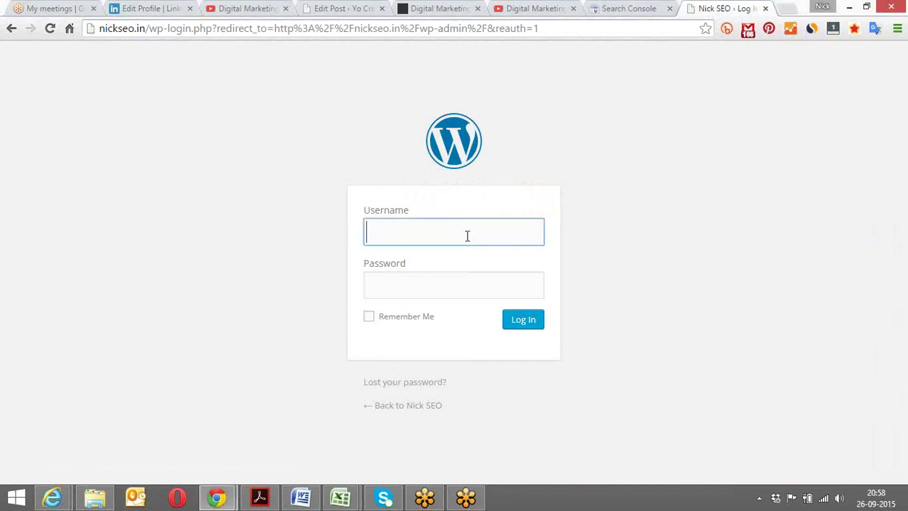
{"action": "left_click", "coordinate": [466, 255]}
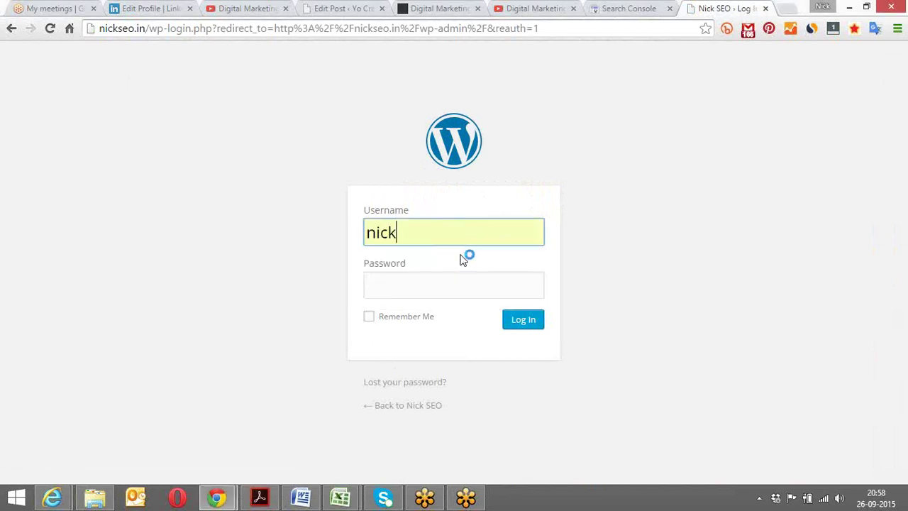
{"action": "left_click", "coordinate": [474, 288]}
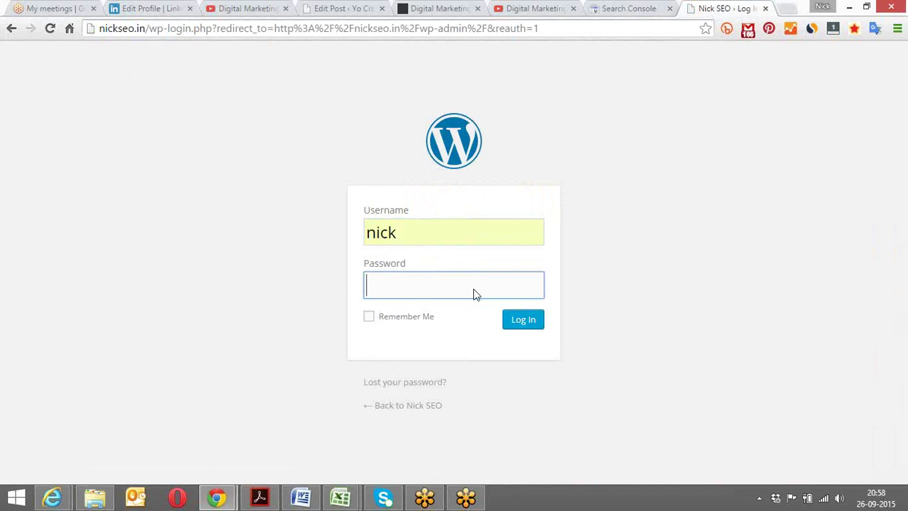
Open the browser's background app from the hidden system tray icons.
{"action": "left_click", "coordinate": [759, 499]}
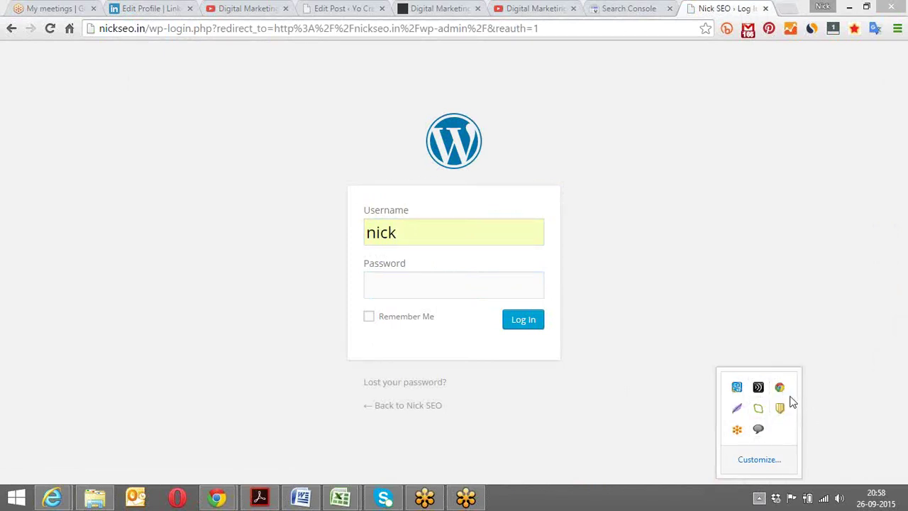
{"action": "left_click", "coordinate": [759, 499]}
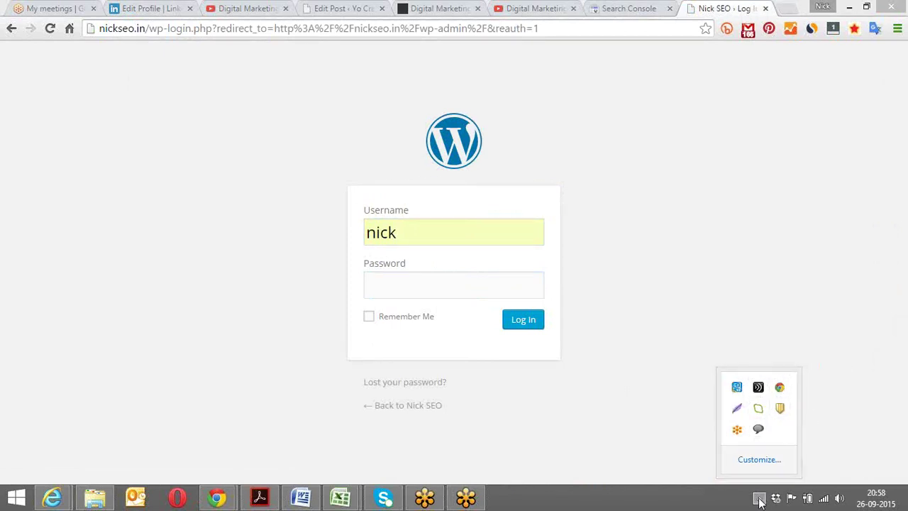
{"action": "left_click", "coordinate": [760, 499]}
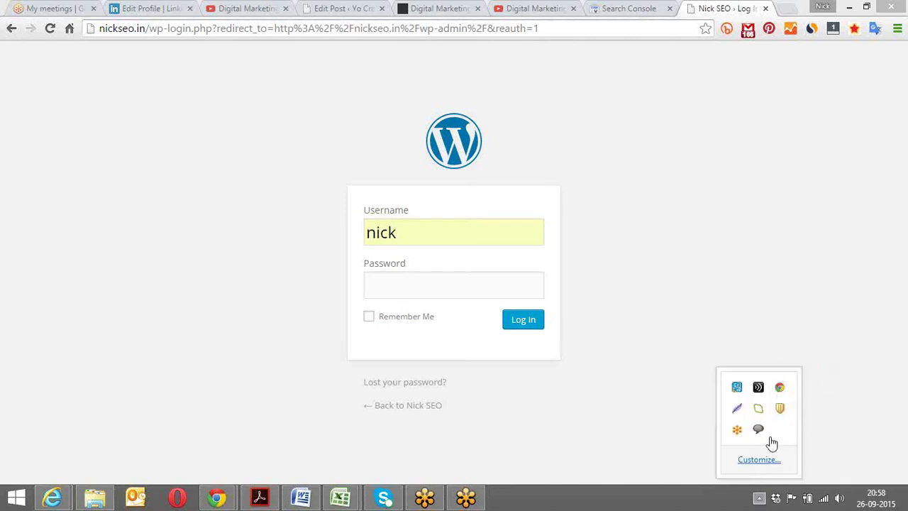
{"action": "left_click", "coordinate": [780, 390]}
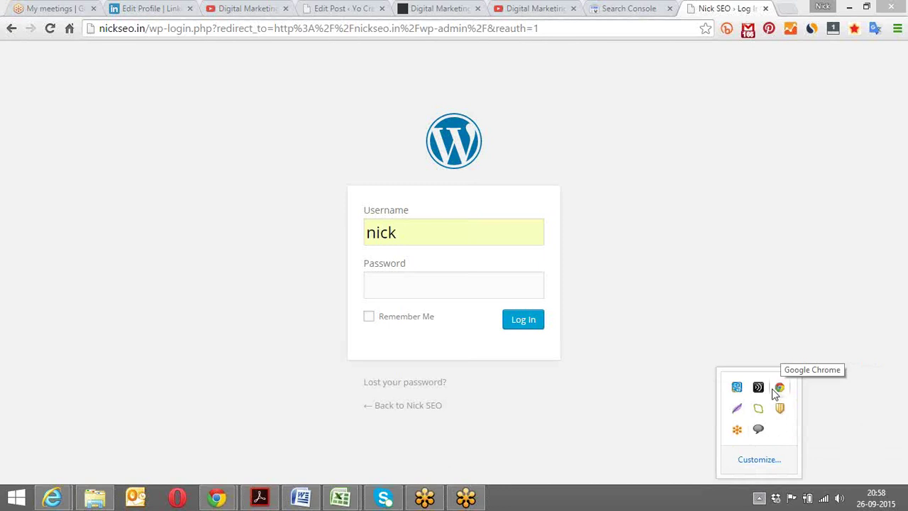
Log in with username admin and the account password; the password is rejected.
{"action": "left_click", "coordinate": [407, 285]}
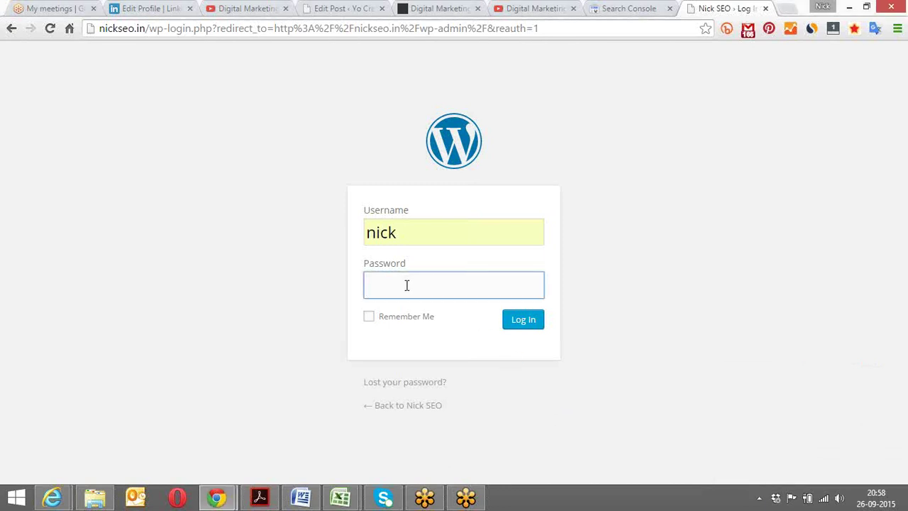
{"action": "left_click_drag", "start_coordinate": [407, 234], "coordinate": [350, 233]}
{"action": "type", "text": "admin"}
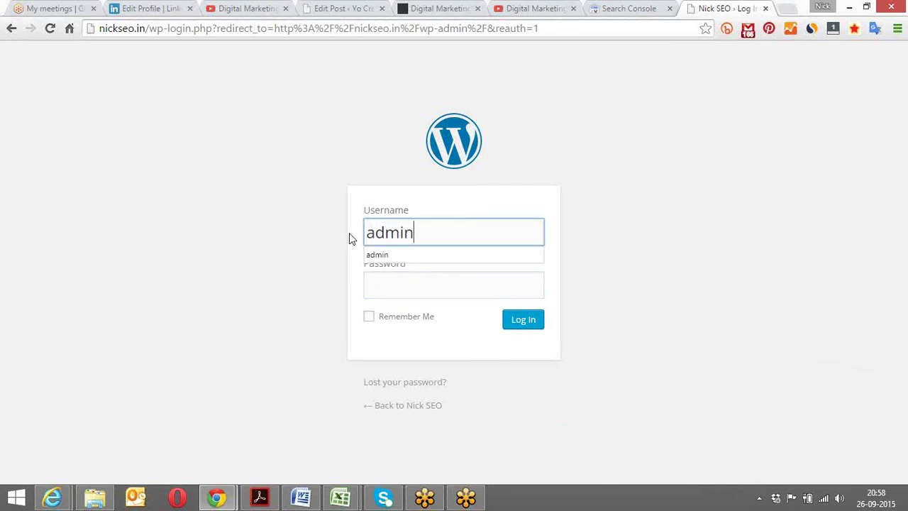
{"action": "key", "text": "Tab"}
{"action": "type", "text": "••••••"}
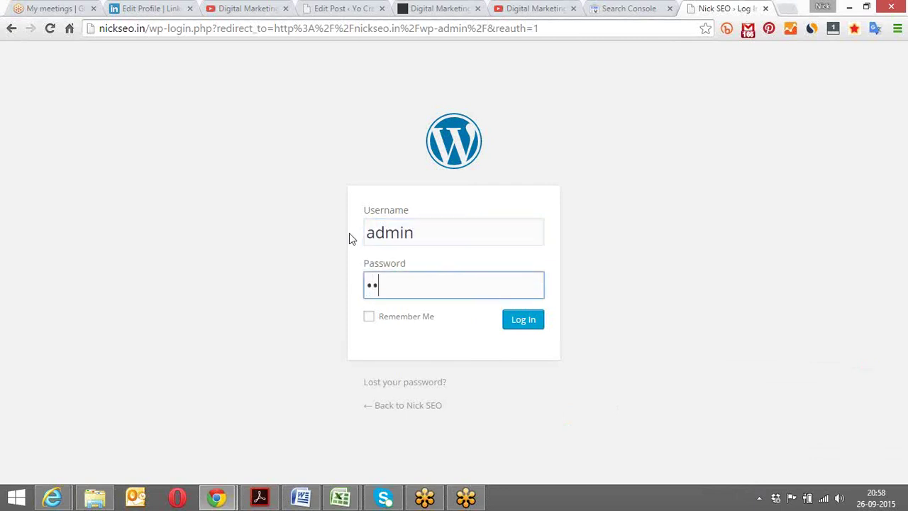
{"action": "type", "text": "•••"}
{"action": "key", "text": "Return"}
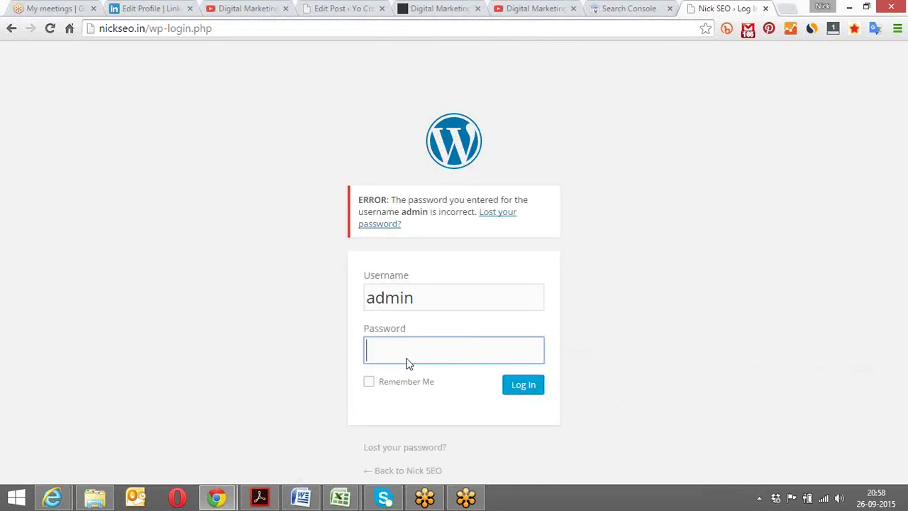
Open Site admin details.gsheet from the Google Drive Cpanel folder in File Explorer.
{"action": "left_click", "coordinate": [96, 497]}
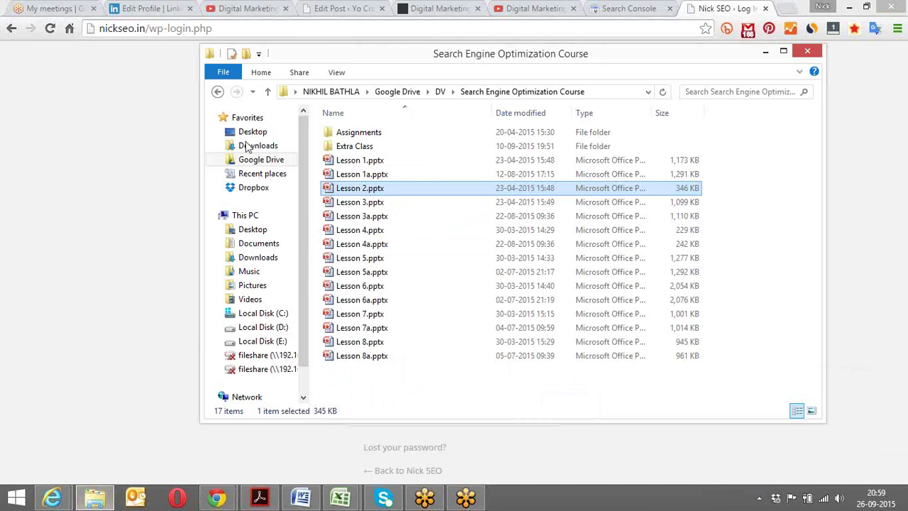
{"action": "left_click", "coordinate": [221, 201]}
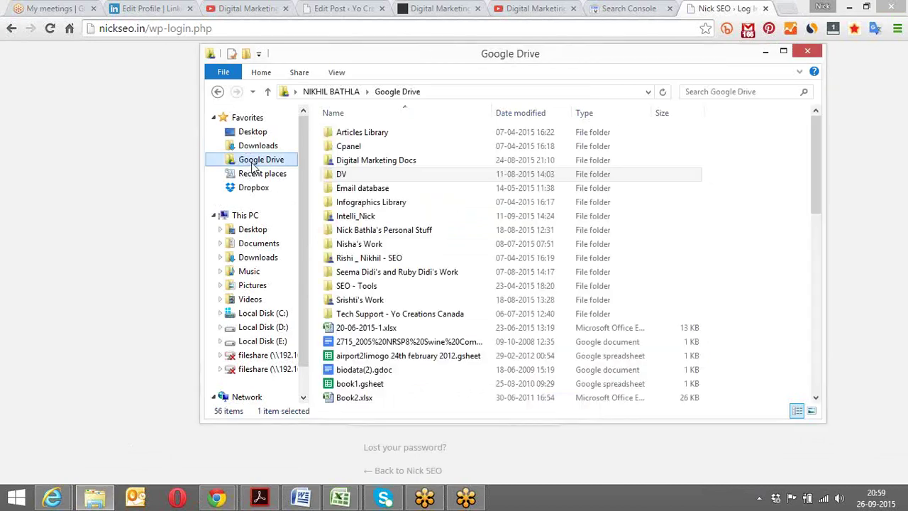
{"action": "double_click", "coordinate": [369, 147]}
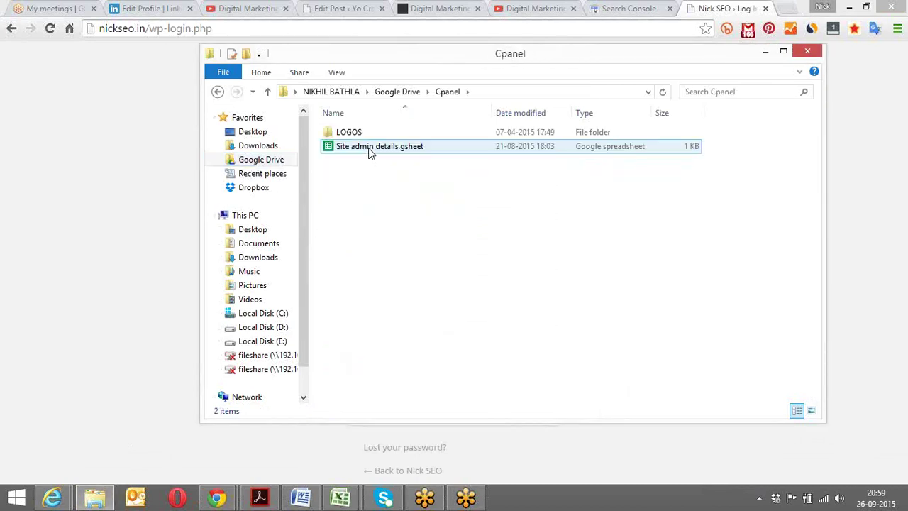
{"action": "double_click", "coordinate": [377, 147]}
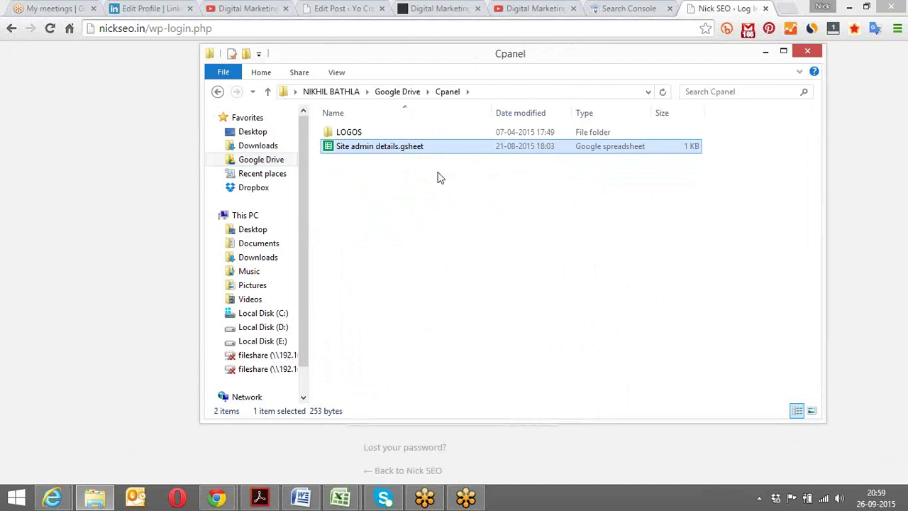
{"action": "left_click", "coordinate": [620, 7]}
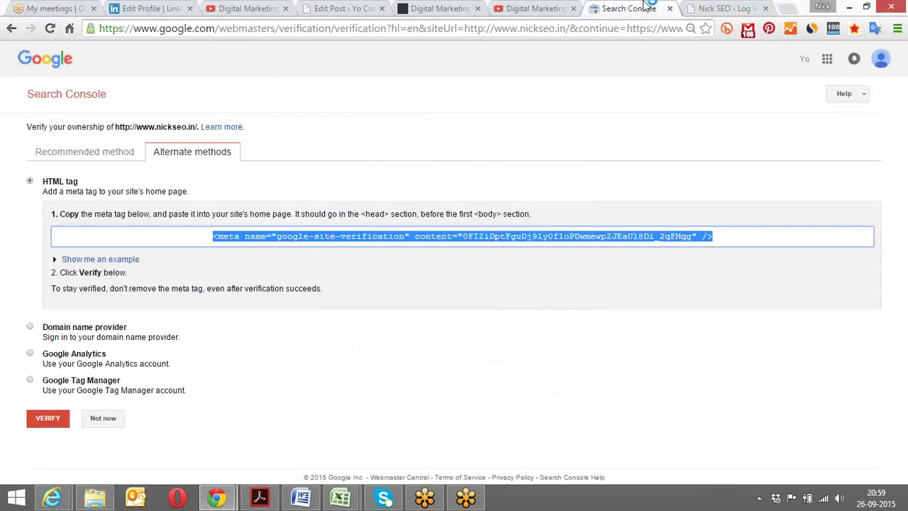
Check the WordPress login username against the nickseo.in row 134 in Site admin details.
{"action": "left_click", "coordinate": [709, 6]}
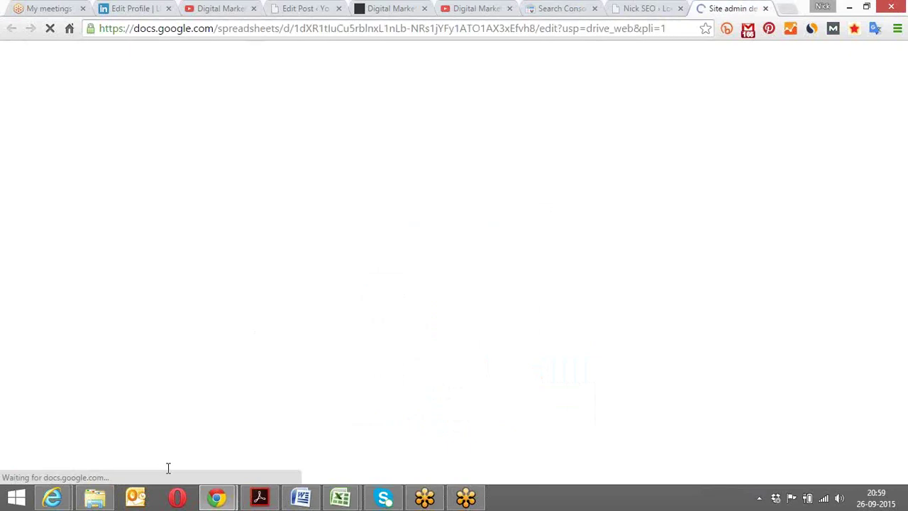
{"action": "left_click", "coordinate": [644, 9]}
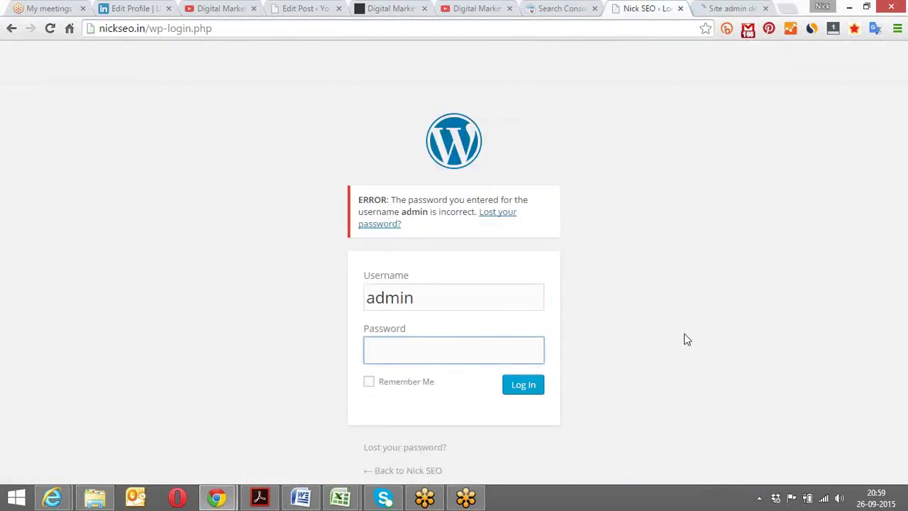
{"action": "left_click", "coordinate": [424, 297]}
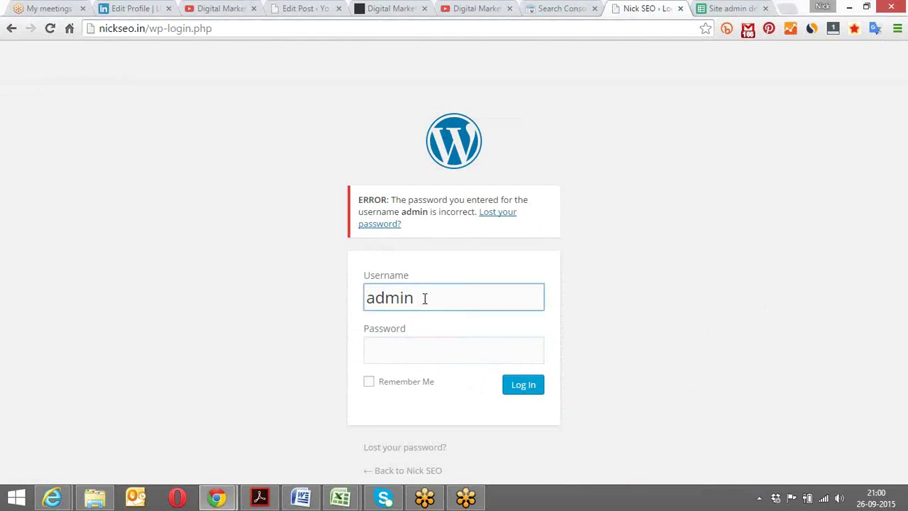
{"action": "key", "text": "ctrl+Tab"}
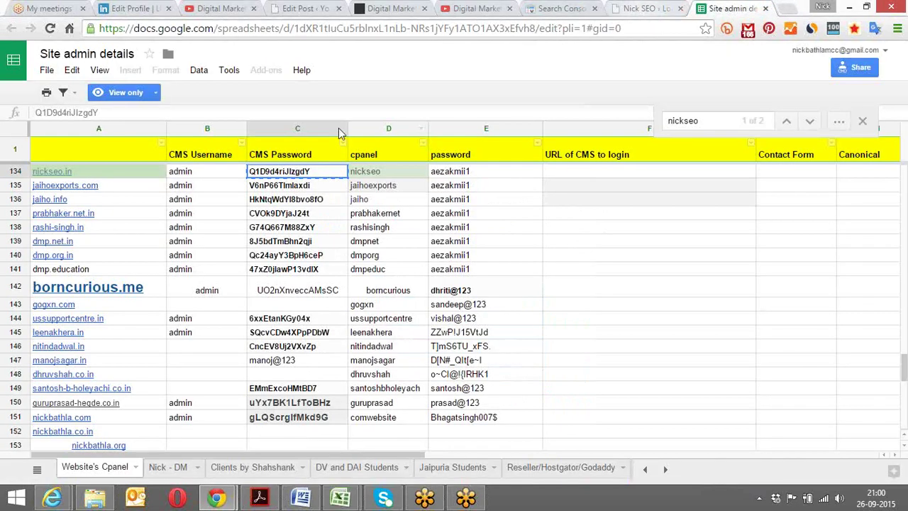
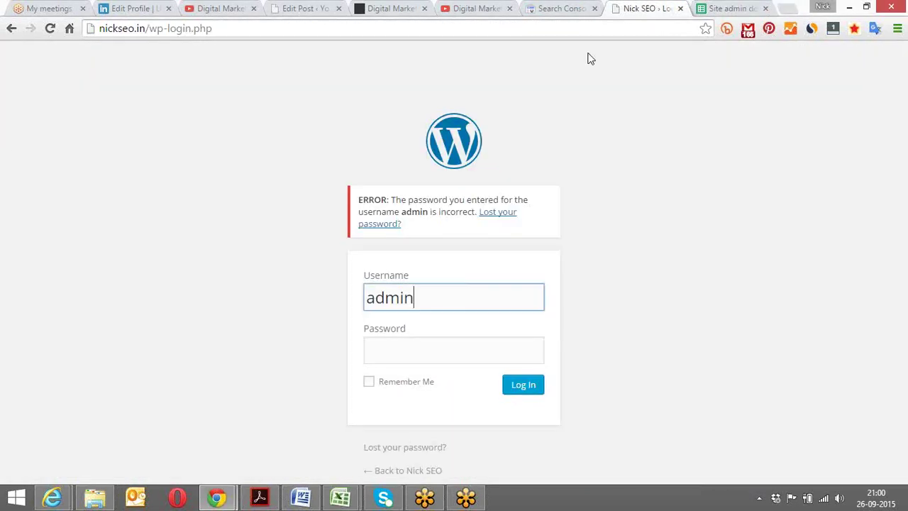
Log in to the nickseo.in WordPress admin with the account password and let Chrome save it.
{"action": "left_click", "coordinate": [451, 345]}
{"action": "key", "text": "ctrl+v"}
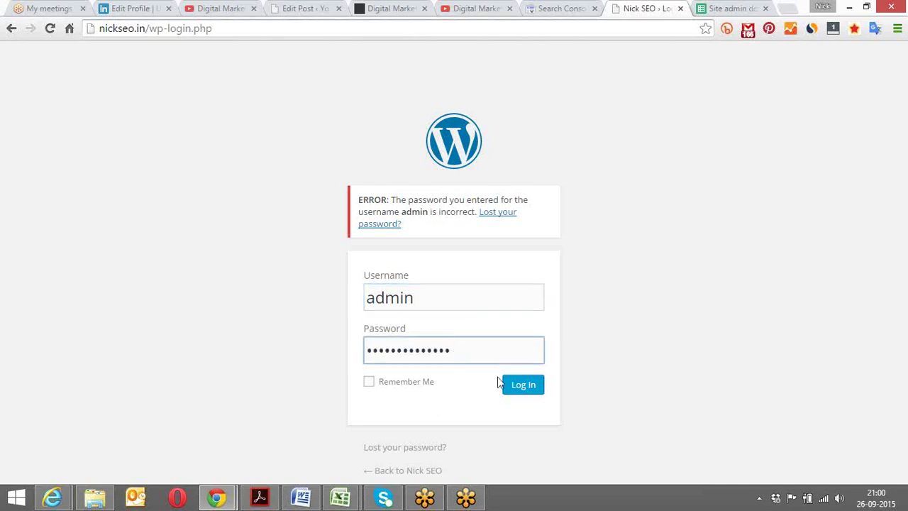
{"action": "left_click", "coordinate": [520, 384]}
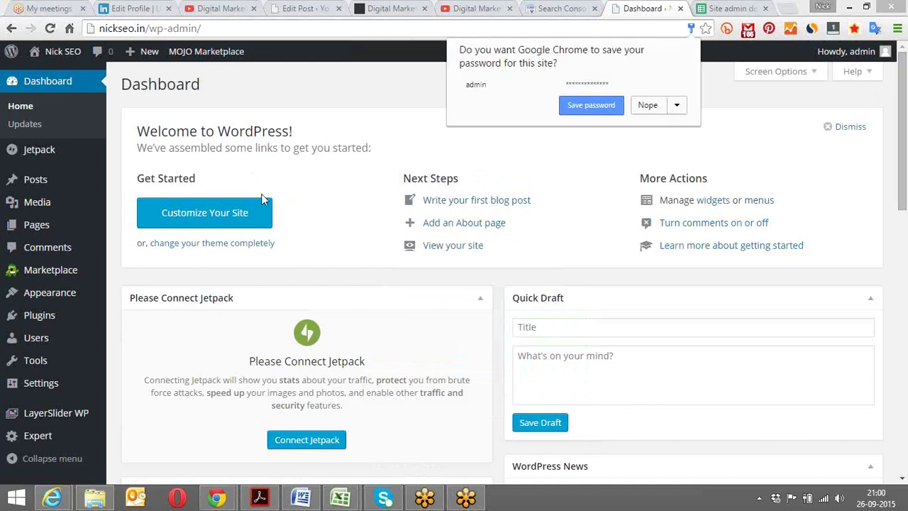
{"action": "left_click", "coordinate": [588, 107]}
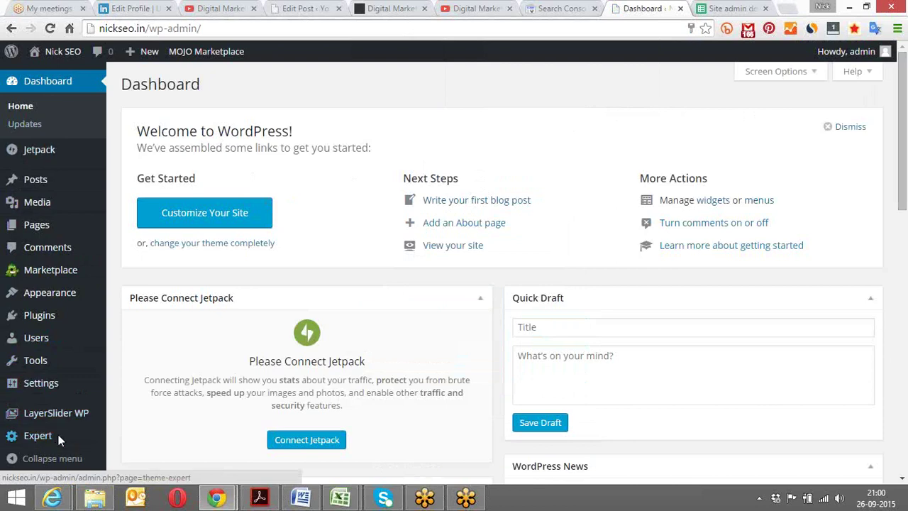
{"action": "left_click_drag", "start_coordinate": [903, 66], "coordinate": [904, 156]}
{"action": "mouse_move", "coordinate": [39, 323]}
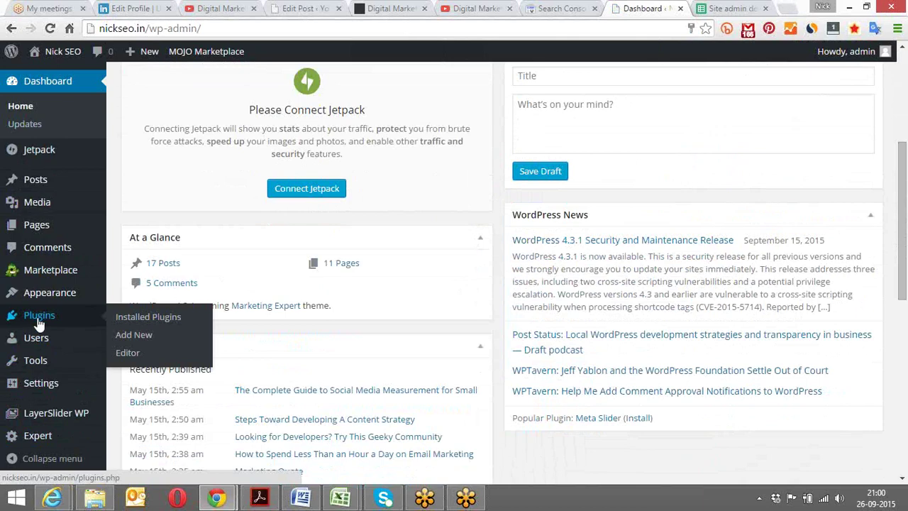
Search the Add Plugins directory for 'google webmasters'.
{"action": "left_click", "coordinate": [139, 343]}
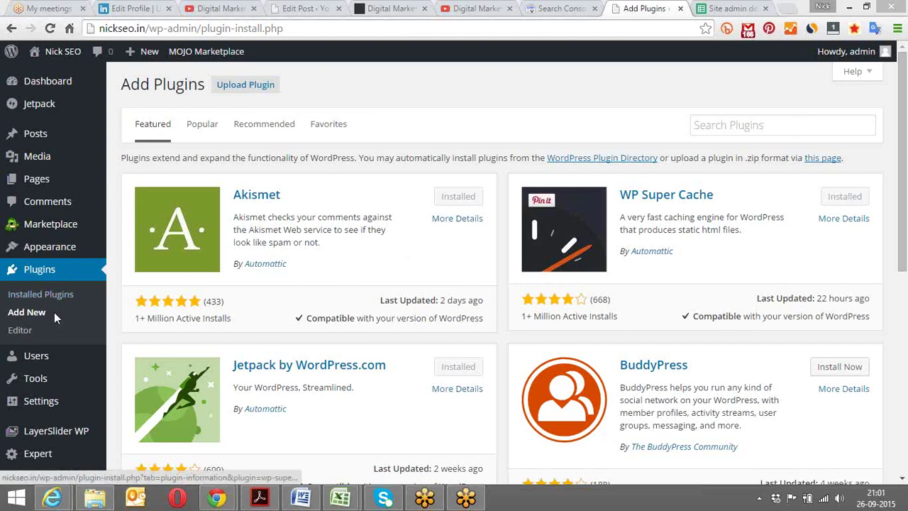
{"action": "left_click", "coordinate": [722, 133]}
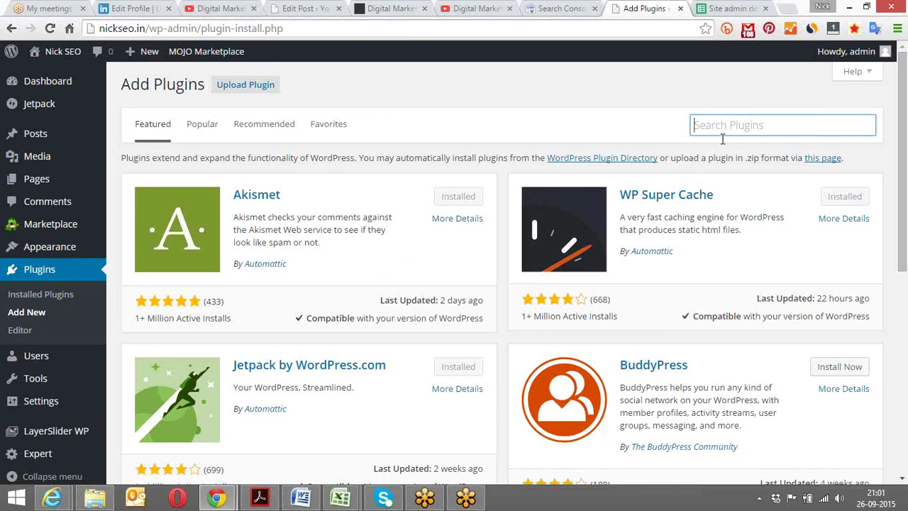
{"action": "type", "text": "google web"}
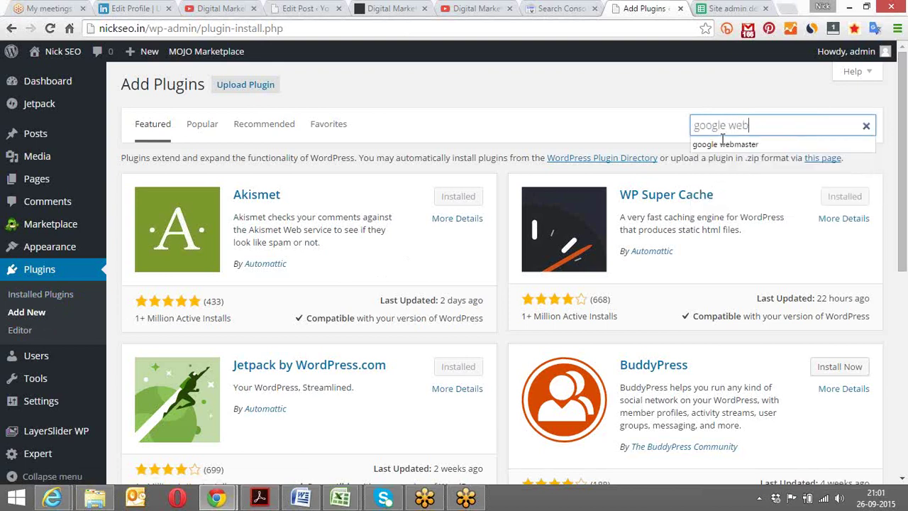
{"action": "type", "text": "masters"}
{"action": "key", "text": "Return"}
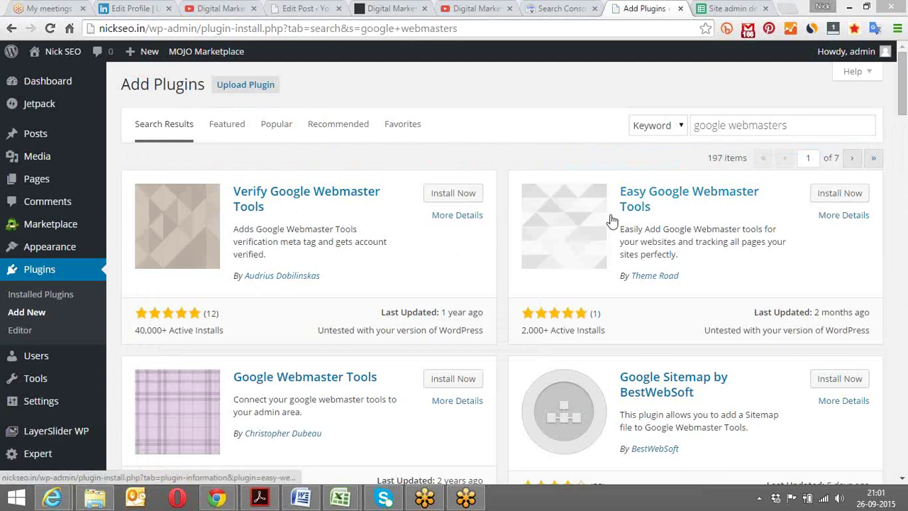
Install and activate the Verify Google Webmaster Tools 1.3 plugin from the search results.
{"action": "left_click", "coordinate": [451, 200]}
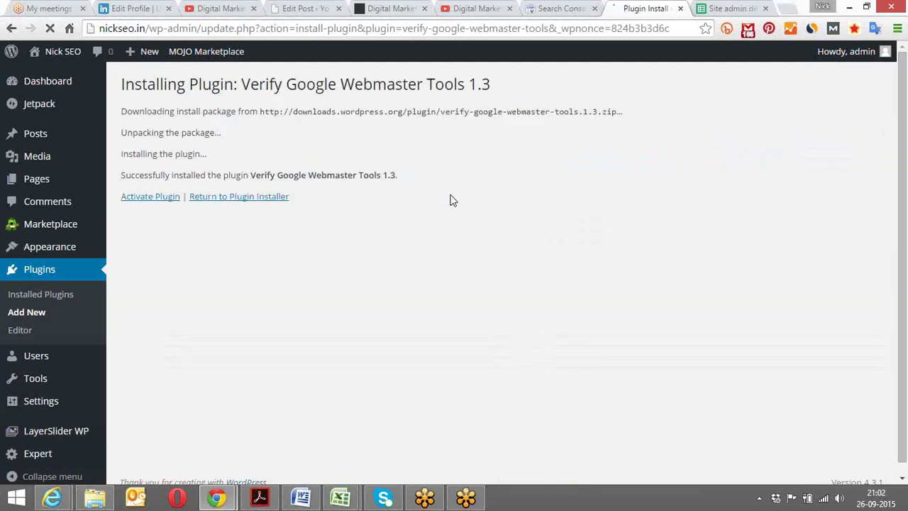
{"action": "left_click", "coordinate": [153, 199]}
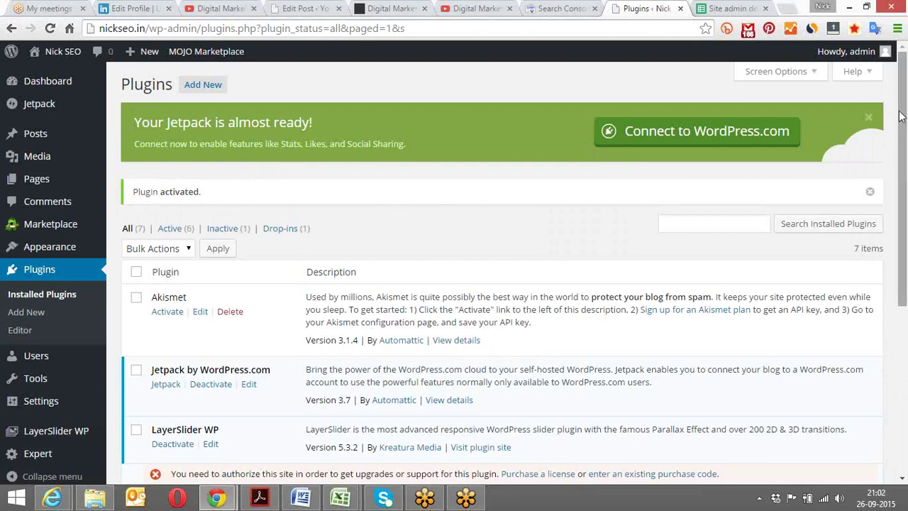
{"action": "left_click_drag", "start_coordinate": [902, 109], "coordinate": [902, 274]}
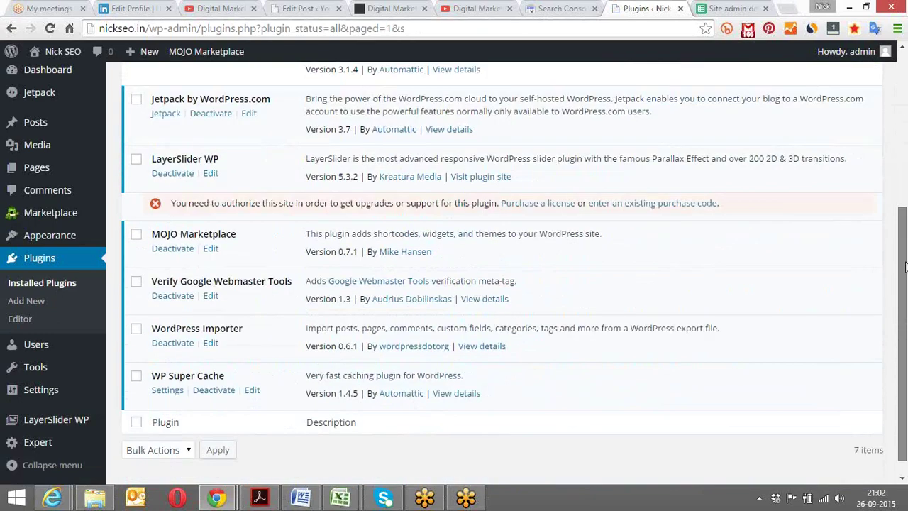
{"action": "mouse_move", "coordinate": [23, 426]}
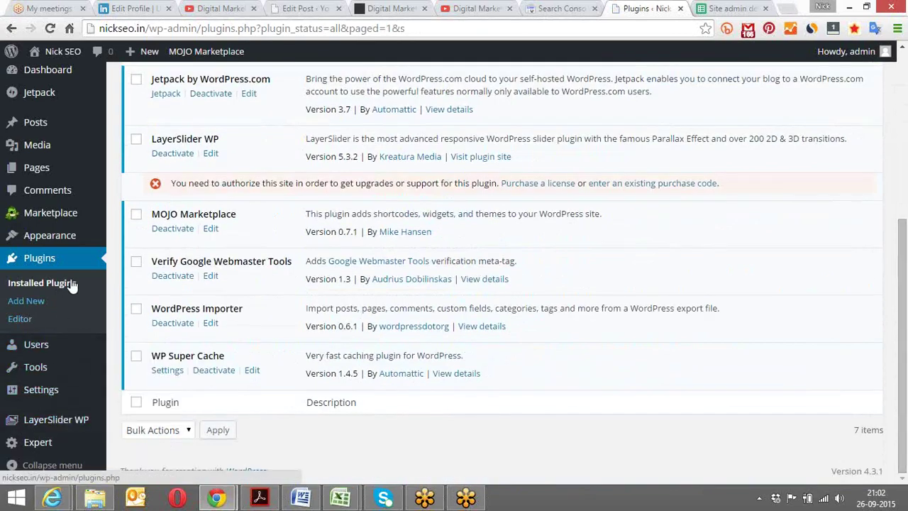
{"action": "mouse_move", "coordinate": [45, 397]}
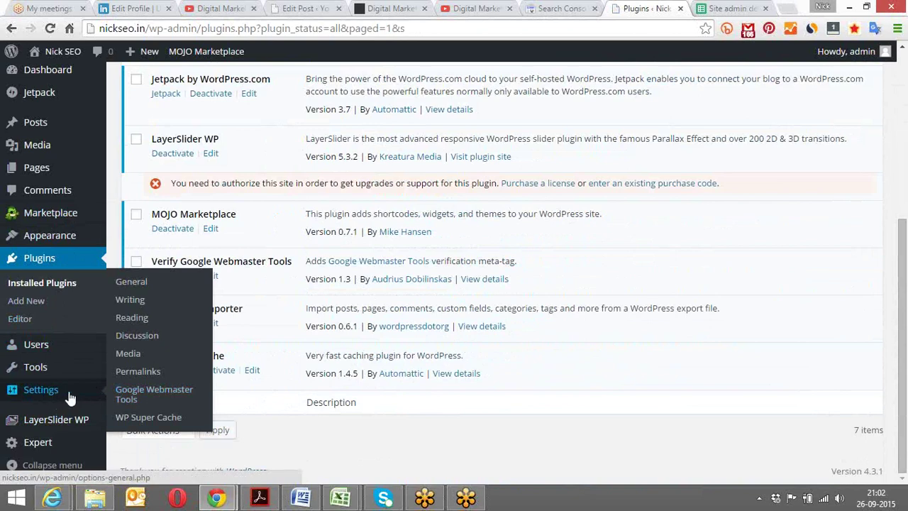
Open the Google Webmaster Tools settings and copy the verification meta tag from Search Console.
{"action": "left_click", "coordinate": [132, 395]}
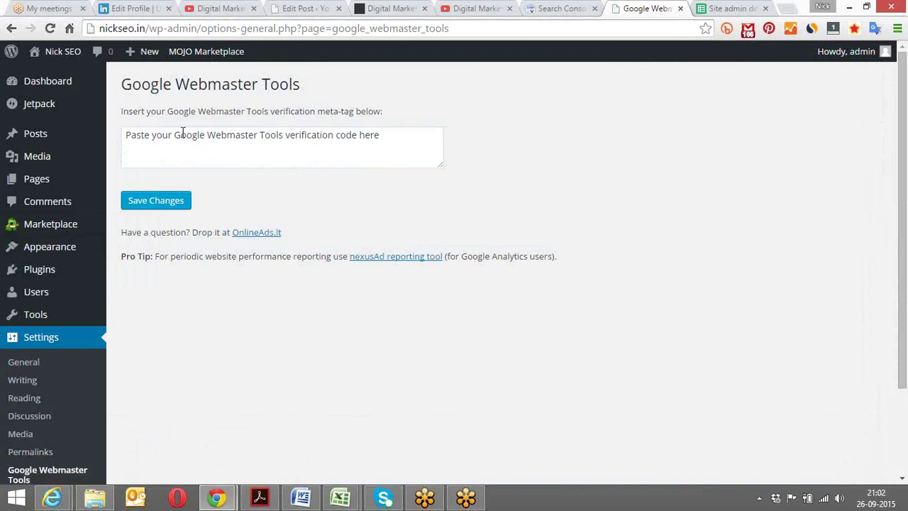
{"action": "left_click", "coordinate": [249, 136]}
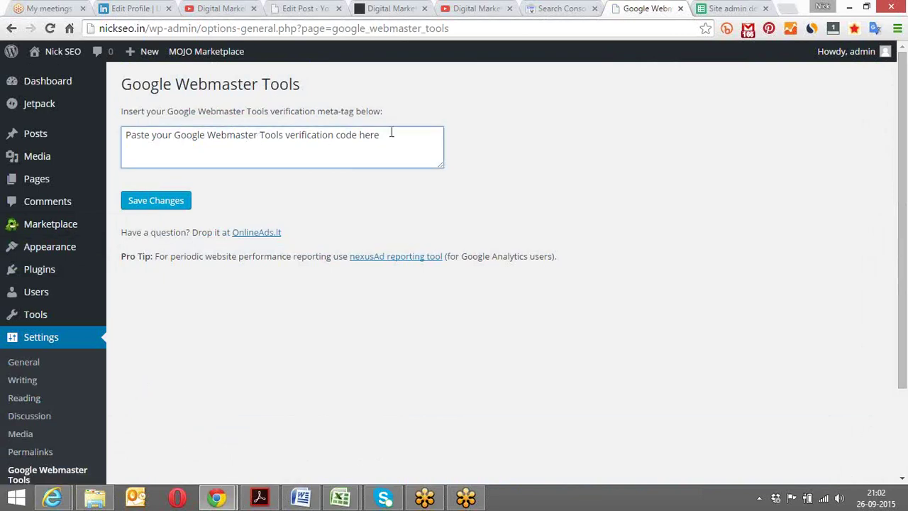
{"action": "left_click", "coordinate": [546, 8]}
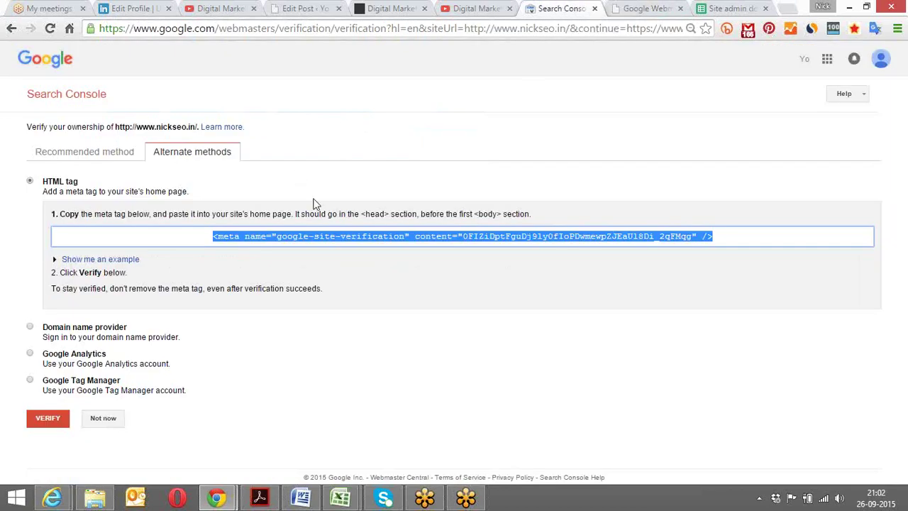
{"action": "right_click", "coordinate": [225, 235]}
{"action": "left_click", "coordinate": [274, 246]}
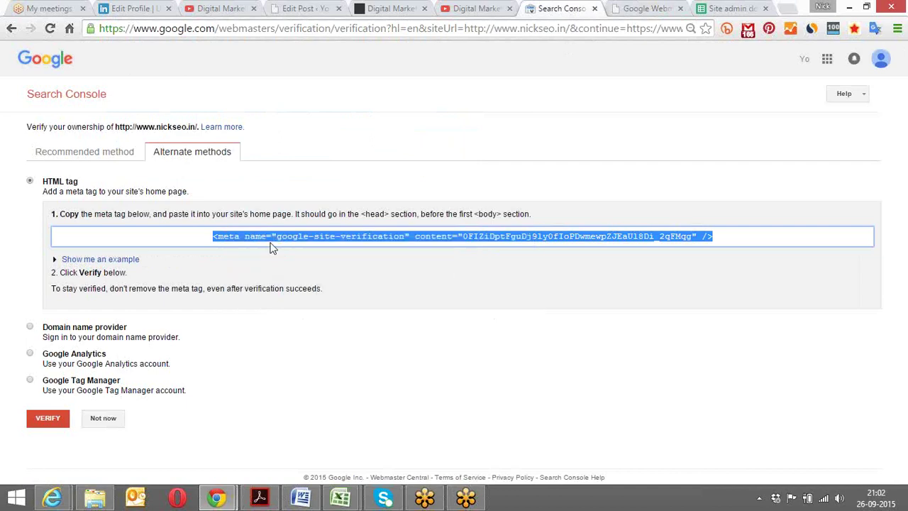
Replace the verification box's placeholder text with the copied meta tag and save the setting.
{"action": "left_click", "coordinate": [641, 7]}
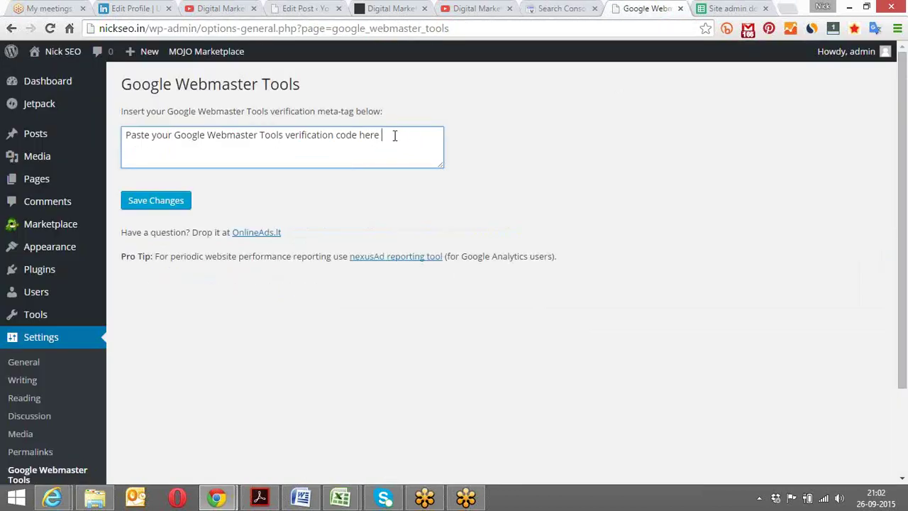
{"action": "left_click_drag", "start_coordinate": [394, 135], "coordinate": [122, 145]}
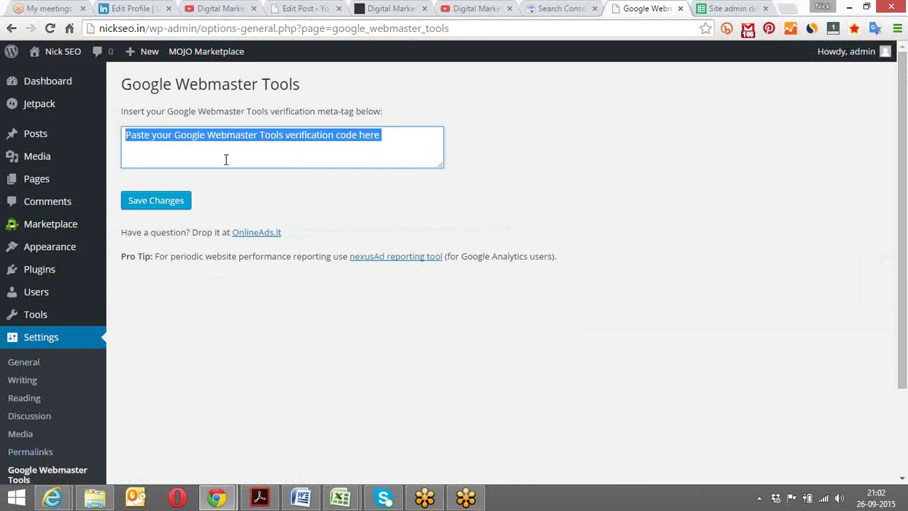
{"action": "key", "text": "BackSpace"}
{"action": "right_click", "coordinate": [186, 142]}
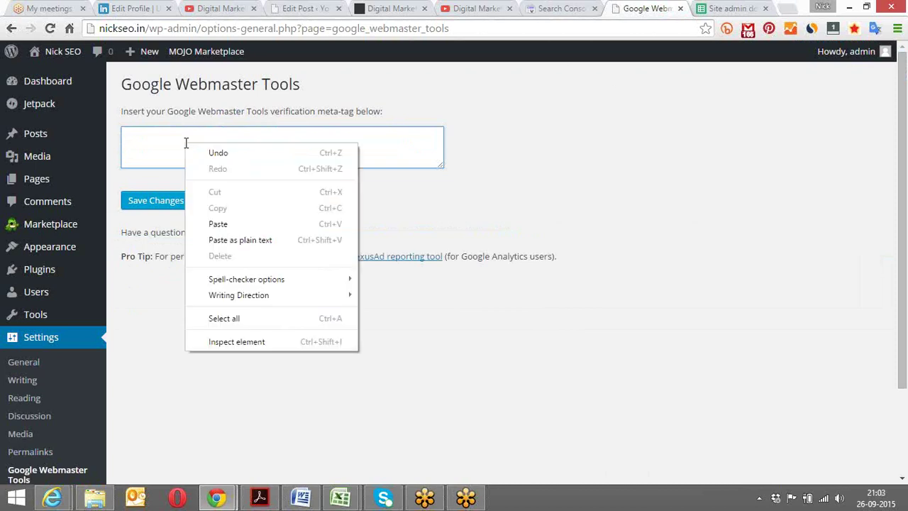
{"action": "left_click", "coordinate": [220, 224]}
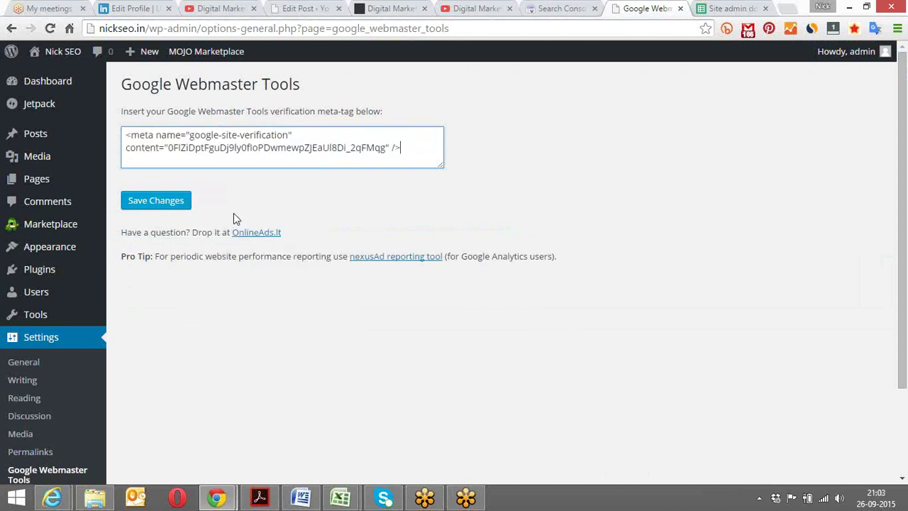
{"action": "left_click", "coordinate": [157, 204]}
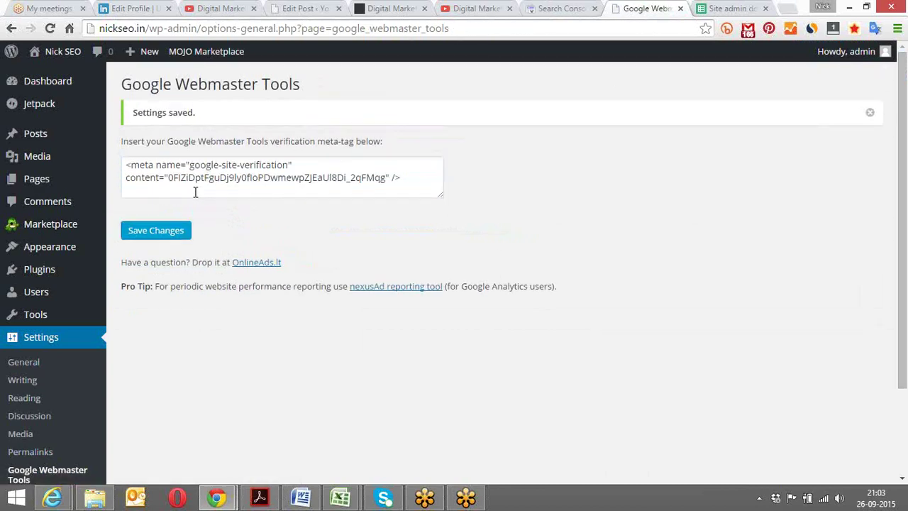
{"action": "left_click", "coordinate": [555, 8]}
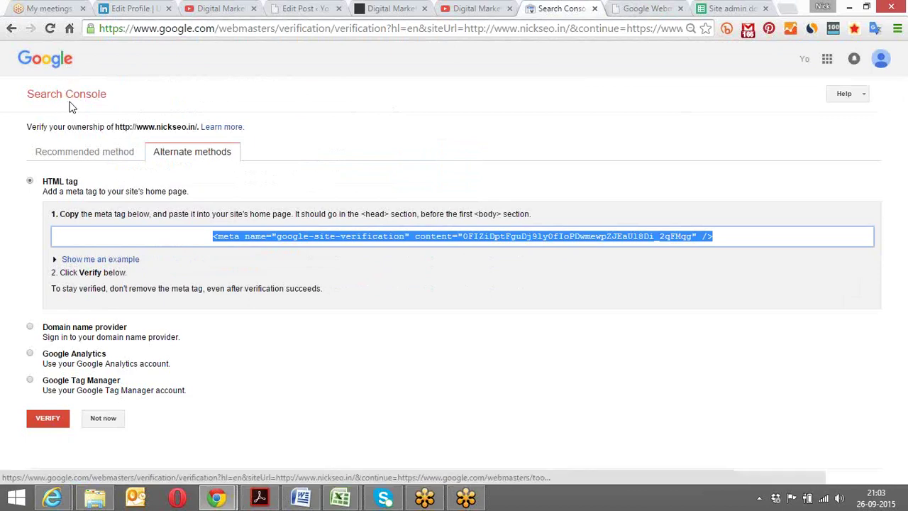
{"action": "left_click", "coordinate": [50, 423]}
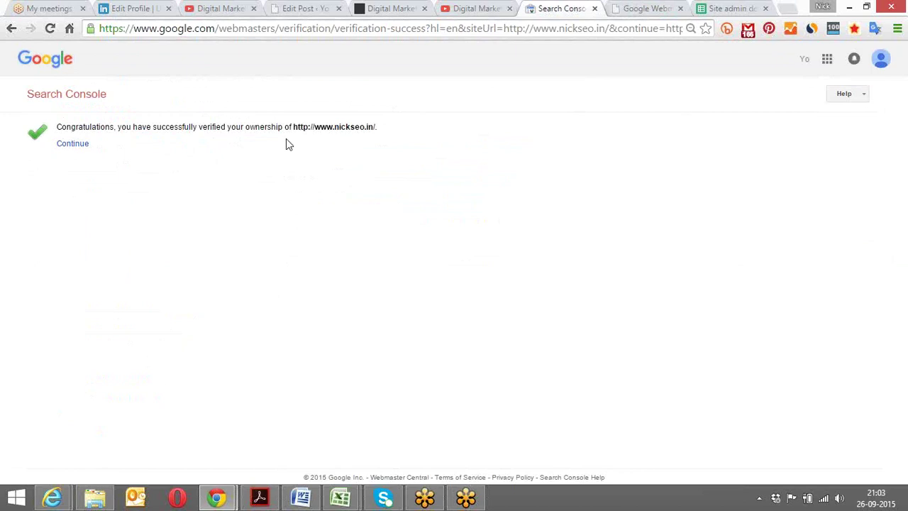
{"action": "left_click", "coordinate": [100, 146]}
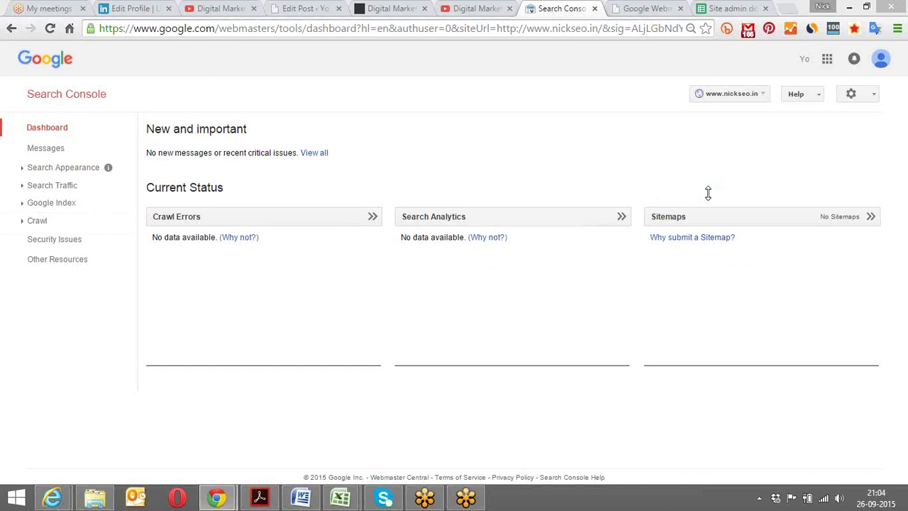
{"action": "left_click", "coordinate": [628, 7]}
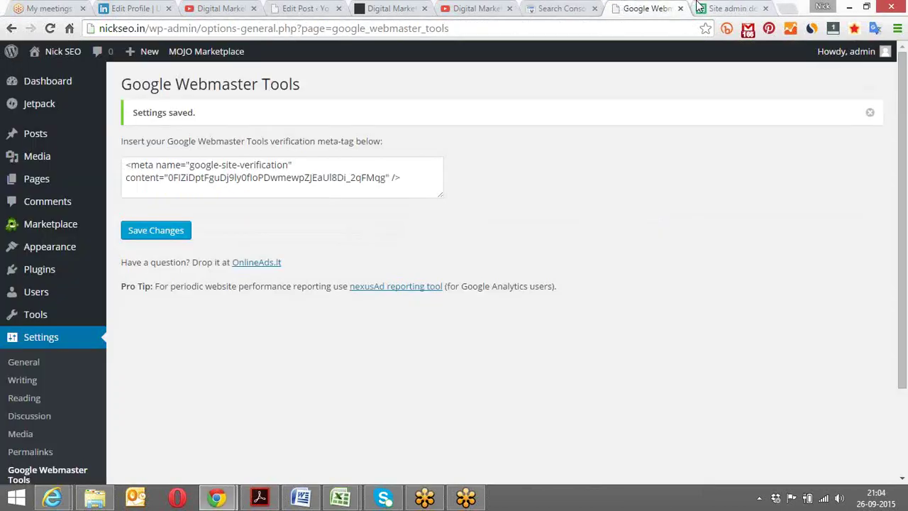
Open google.com/analytics in a new tab using the address-bar suggestion.
{"action": "left_click", "coordinate": [785, 8]}
{"action": "type", "text": "google.com"}
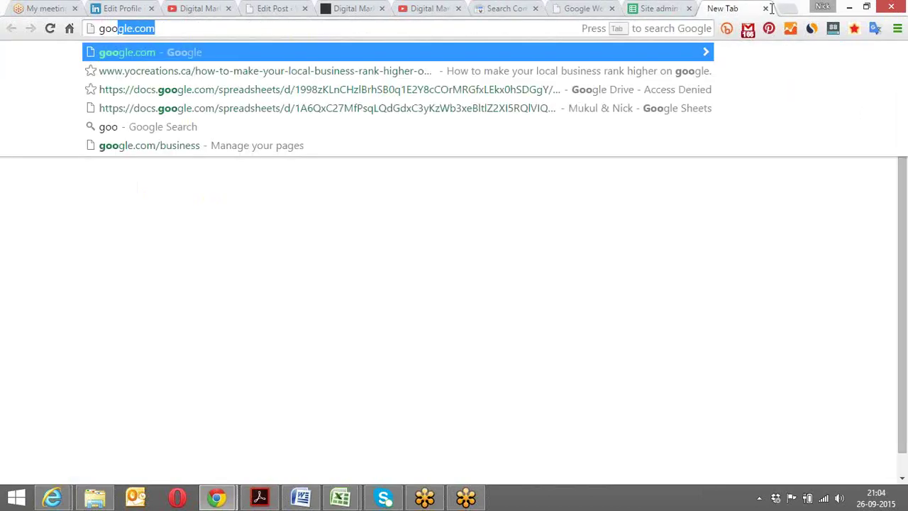
{"action": "key", "text": "Down"}
{"action": "key", "text": "Down"}
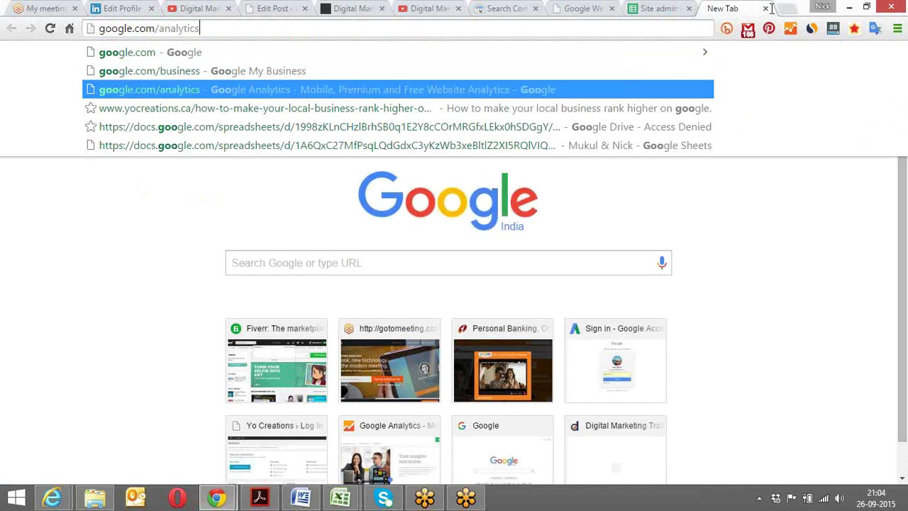
{"action": "key", "text": "Return"}
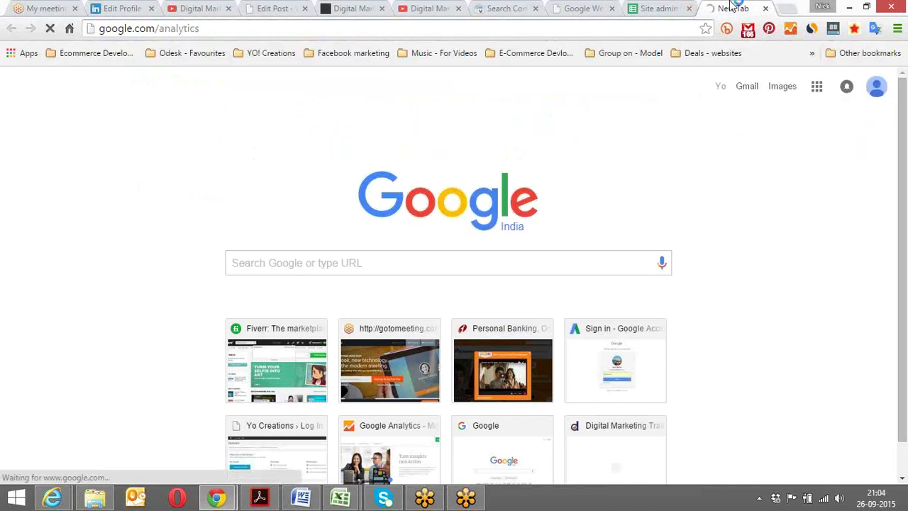
{"action": "left_click_drag", "start_coordinate": [686, 6], "coordinate": [649, 5]}
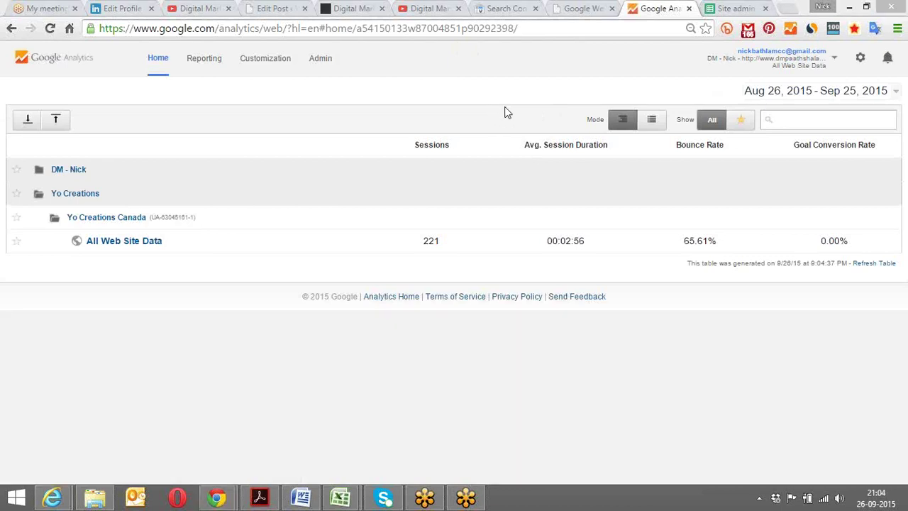
Choose Create new account from the Account dropdown in Analytics Admin.
{"action": "left_click", "coordinate": [823, 64]}
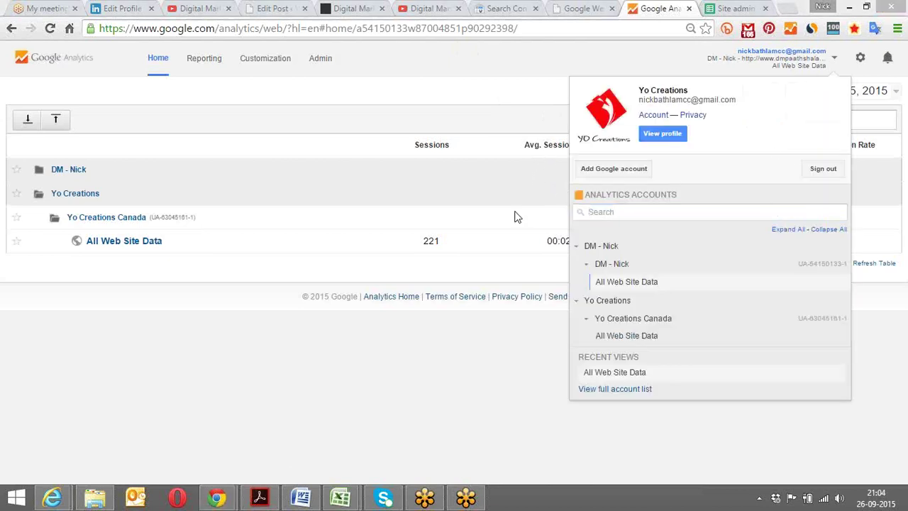
{"action": "left_click", "coordinate": [323, 64]}
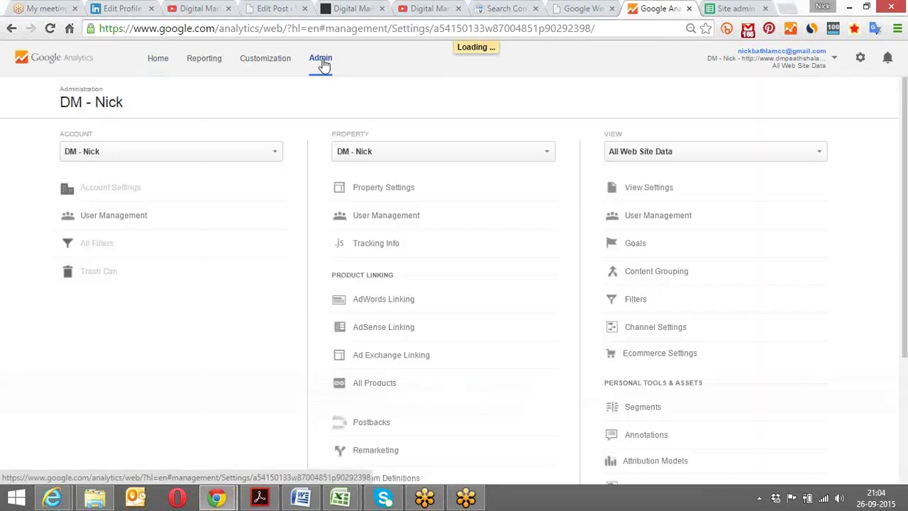
{"action": "left_click", "coordinate": [275, 155]}
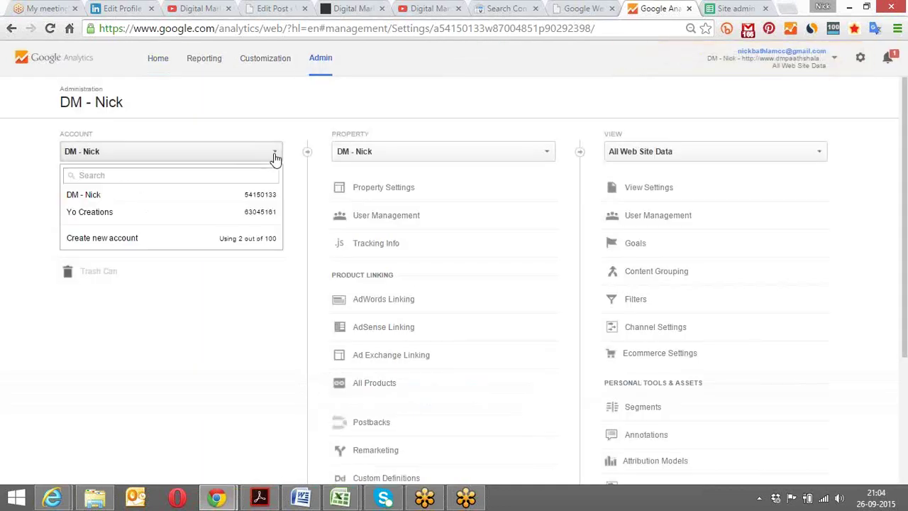
{"action": "left_click", "coordinate": [175, 241]}
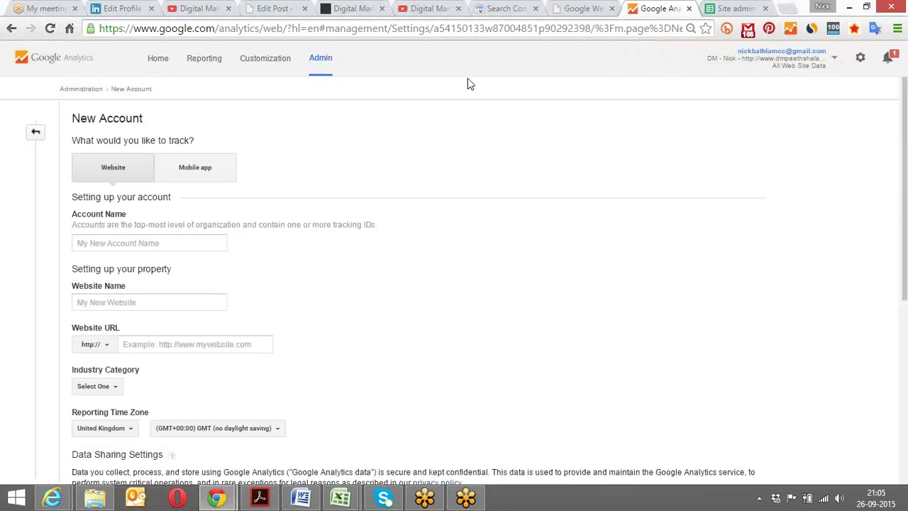
{"action": "left_click", "coordinate": [320, 62]}
{"action": "left_click", "coordinate": [154, 244]}
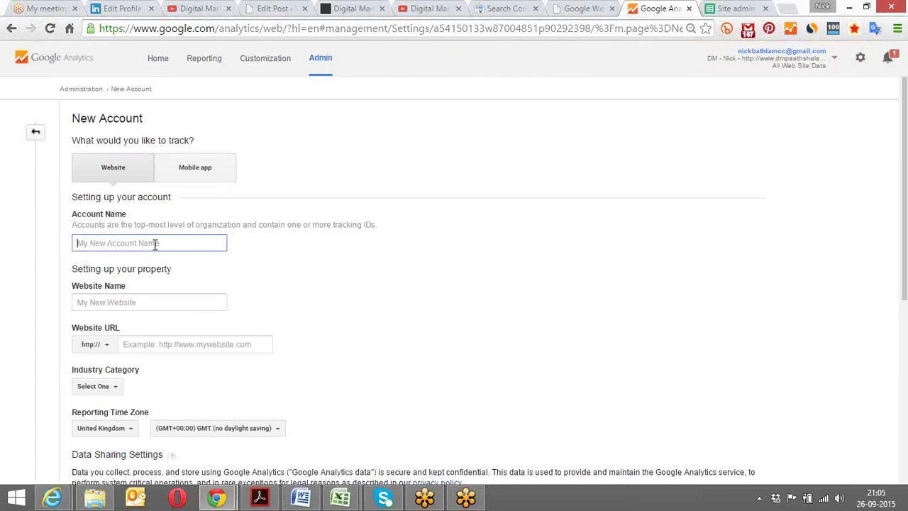
{"action": "type", "text": "Nick SEO"}
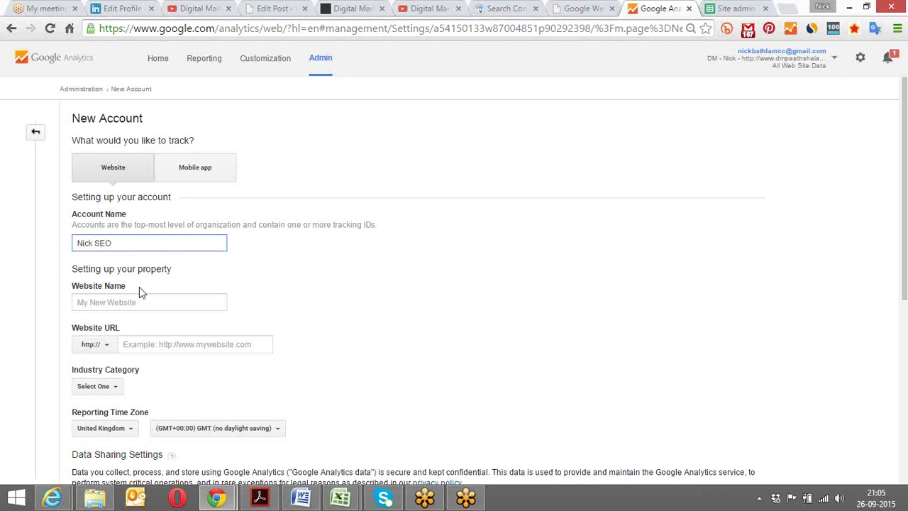
{"action": "left_click", "coordinate": [138, 301]}
{"action": "type", "text": "Nick Seo .in"}
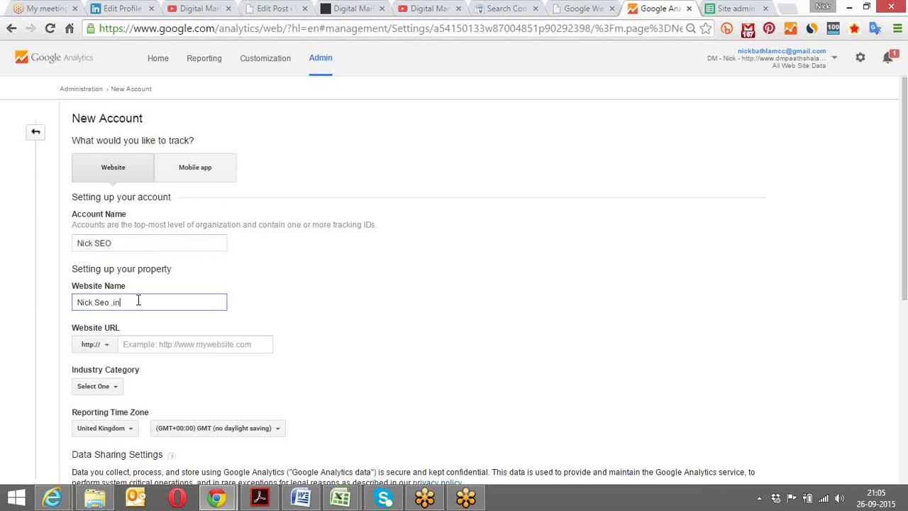
{"action": "left_click", "coordinate": [152, 344]}
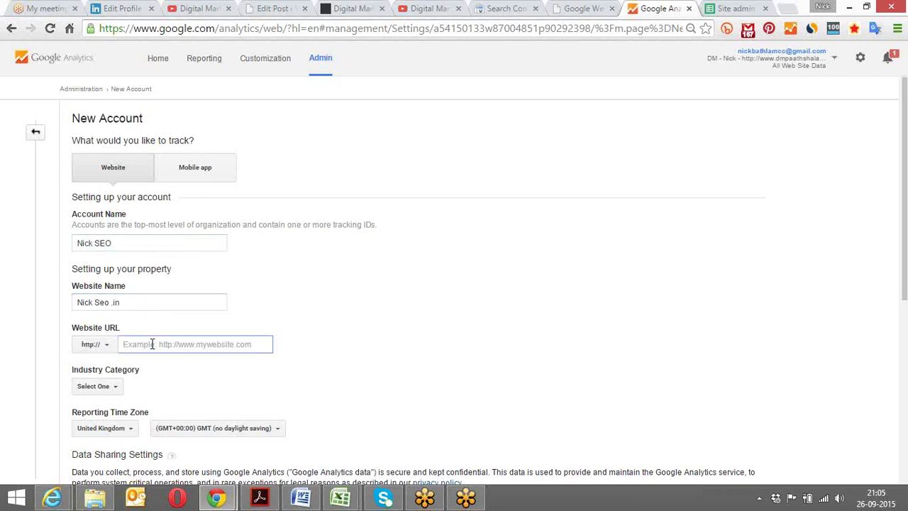
{"action": "type", "text": "www.ni"}
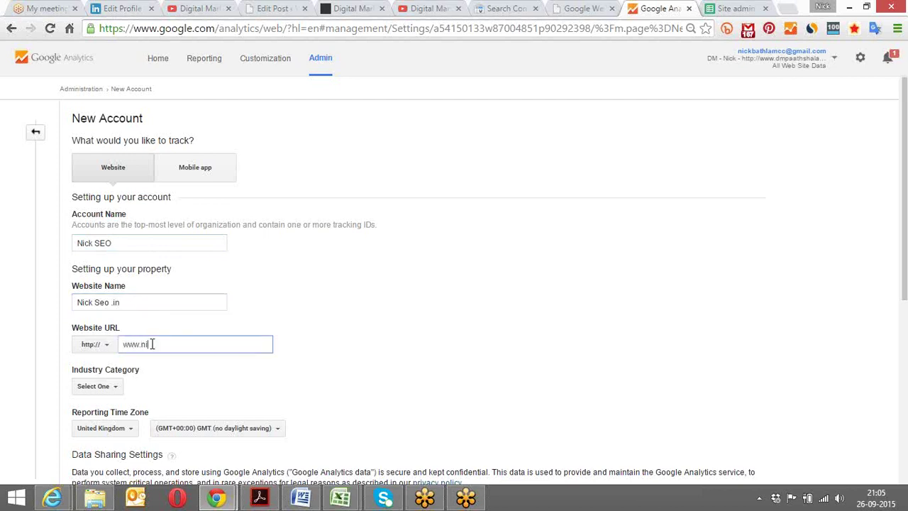
{"action": "type", "text": "ckseo.in"}
Set the industry to Business and Industrial Markets, get the tracking ID and accept the terms.
{"action": "scroll", "coordinate": [99, 404], "scroll_direction": "down", "scroll_amount": 2}
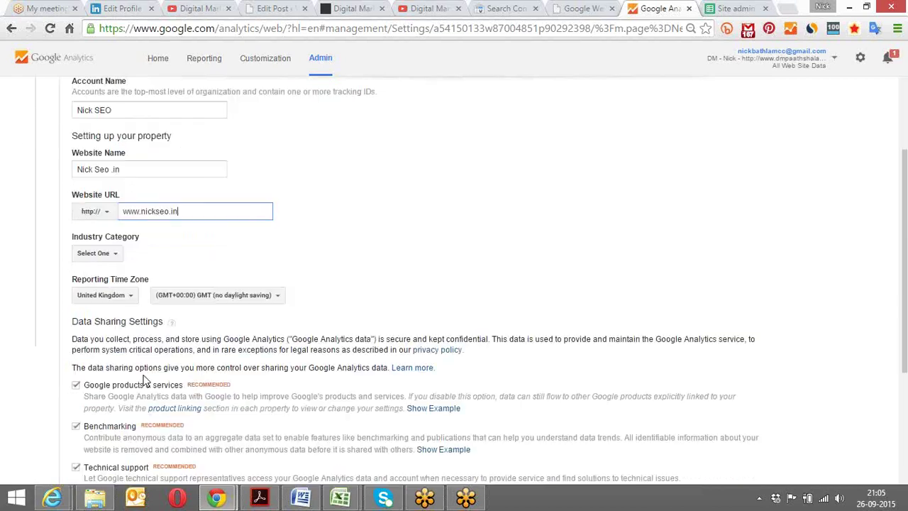
{"action": "left_click", "coordinate": [108, 254]}
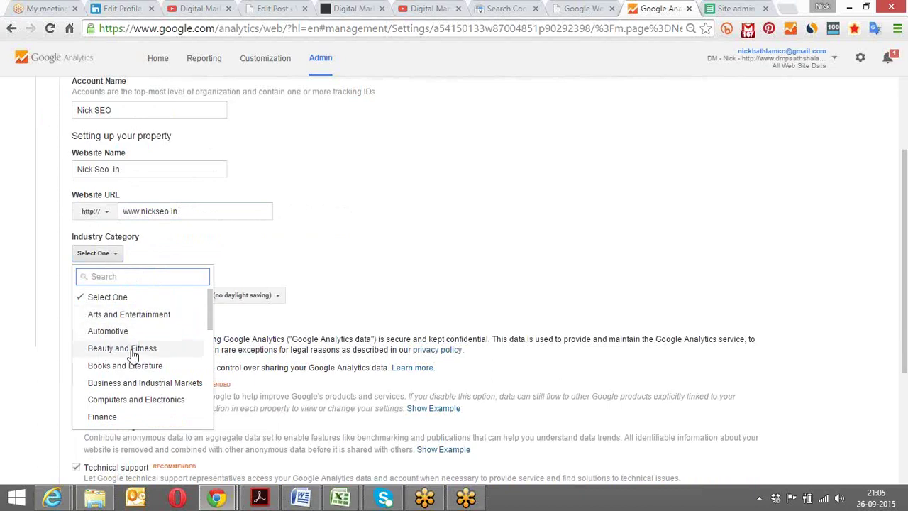
{"action": "left_click", "coordinate": [131, 382]}
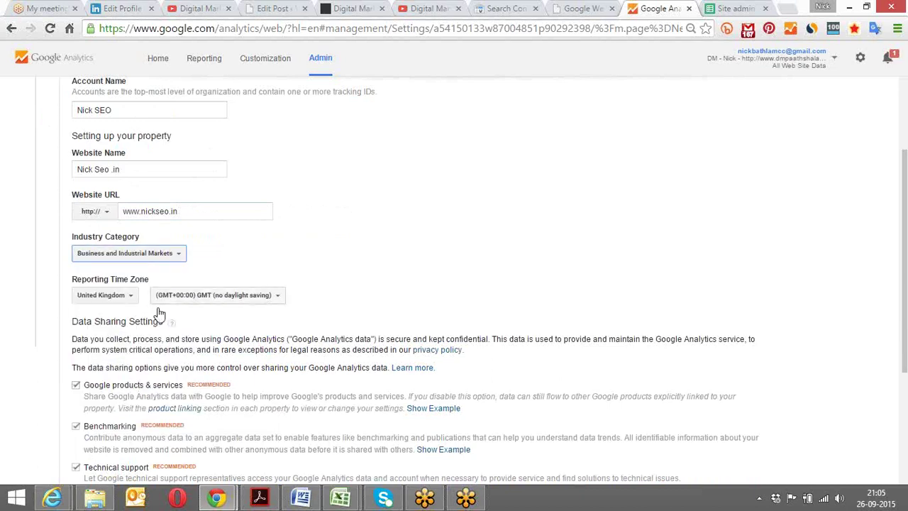
{"action": "scroll", "coordinate": [221, 255], "scroll_direction": "down", "scroll_amount": 3}
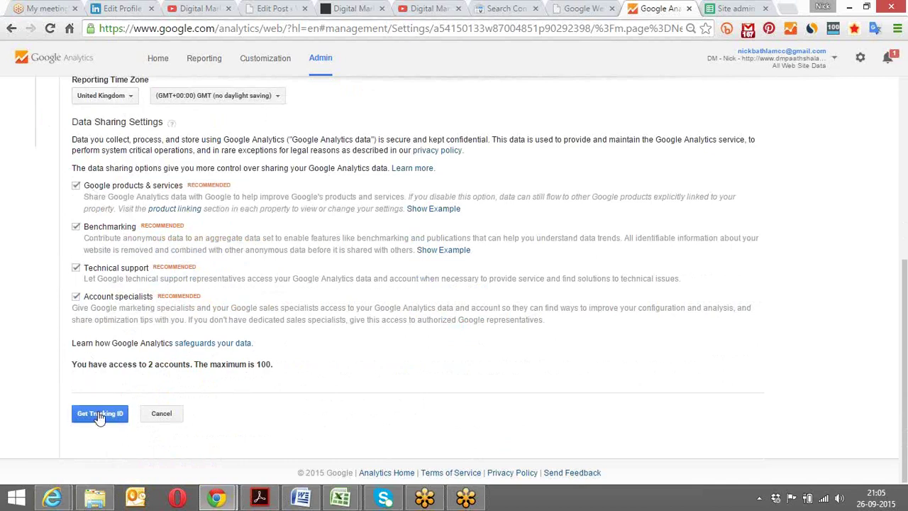
{"action": "left_click", "coordinate": [99, 416]}
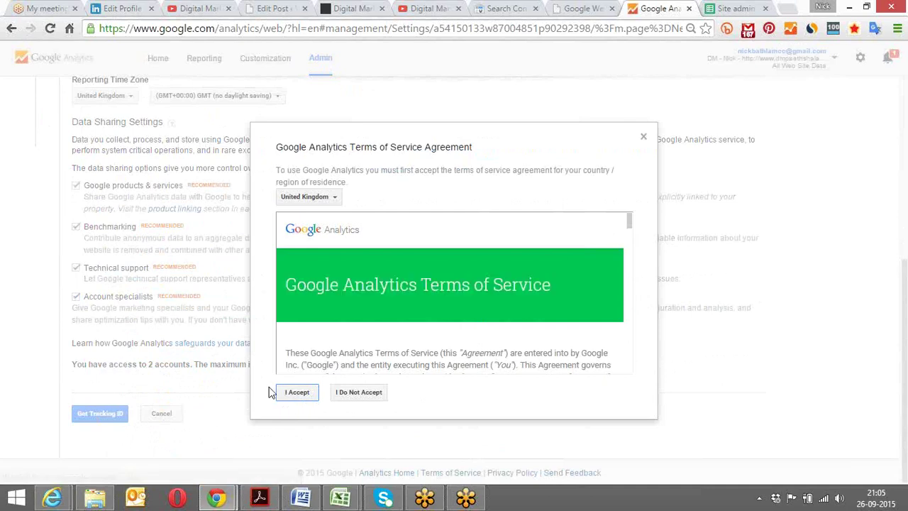
{"action": "left_click", "coordinate": [293, 393]}
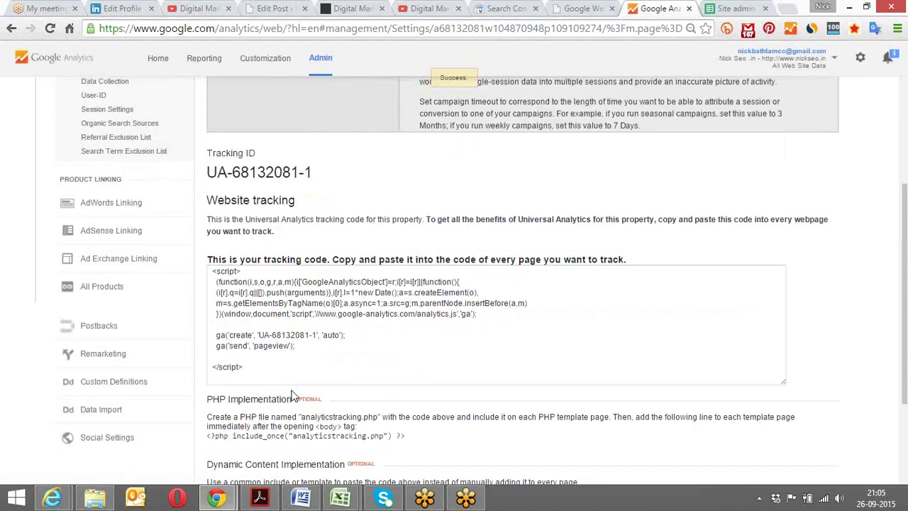
Copy the UA-68132081-1 tracking ID from the Analytics tracking code page.
{"action": "left_click_drag", "start_coordinate": [211, 270], "coordinate": [274, 373]}
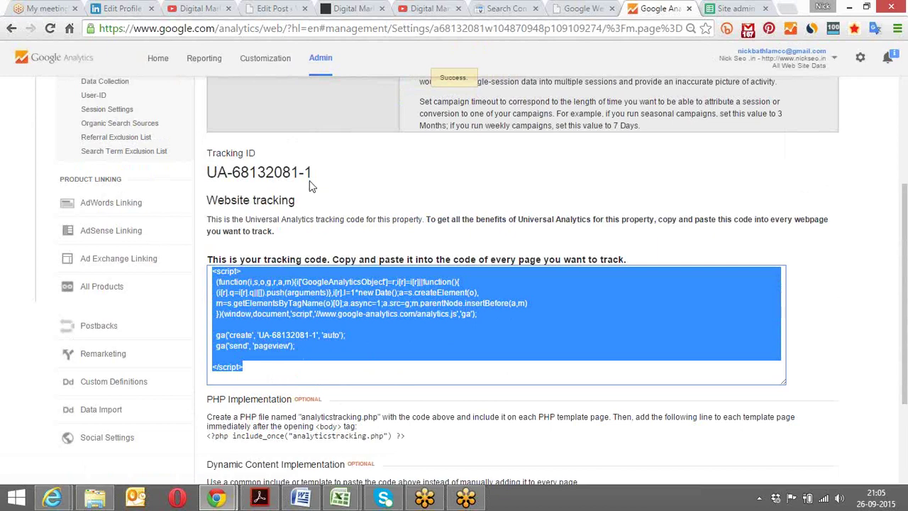
{"action": "left_click_drag", "start_coordinate": [310, 172], "coordinate": [210, 179]}
{"action": "right_click", "coordinate": [228, 178]}
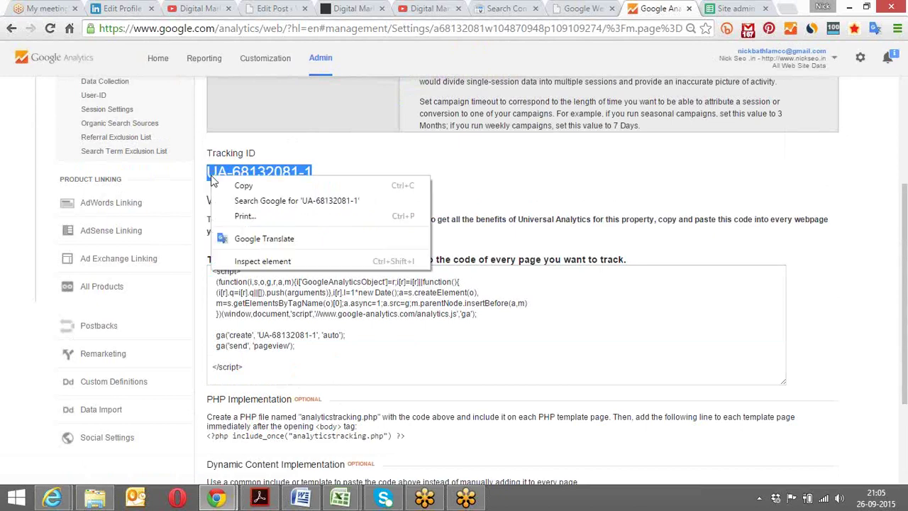
{"action": "left_click", "coordinate": [253, 187]}
{"action": "left_click", "coordinate": [582, 9]}
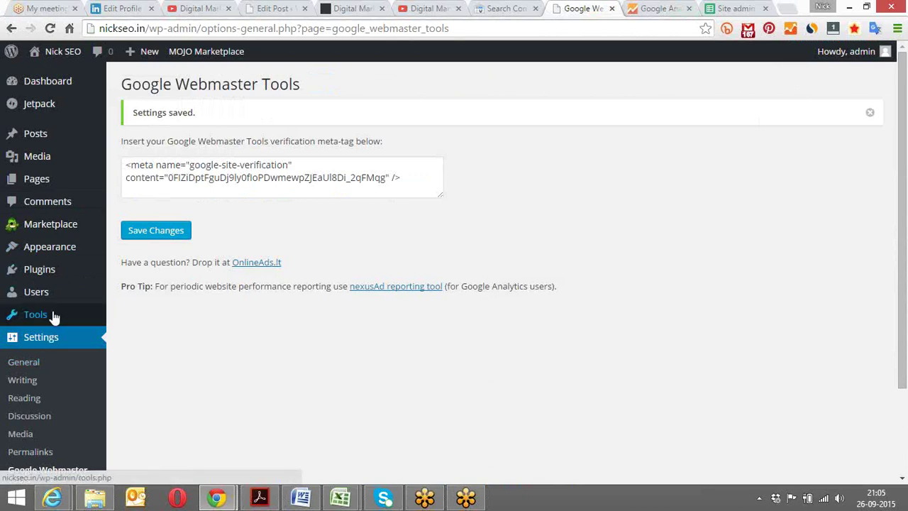
Search plugins for 'google analytics', then install and activate Google Analytics 1.0.6.
{"action": "mouse_move", "coordinate": [62, 276]}
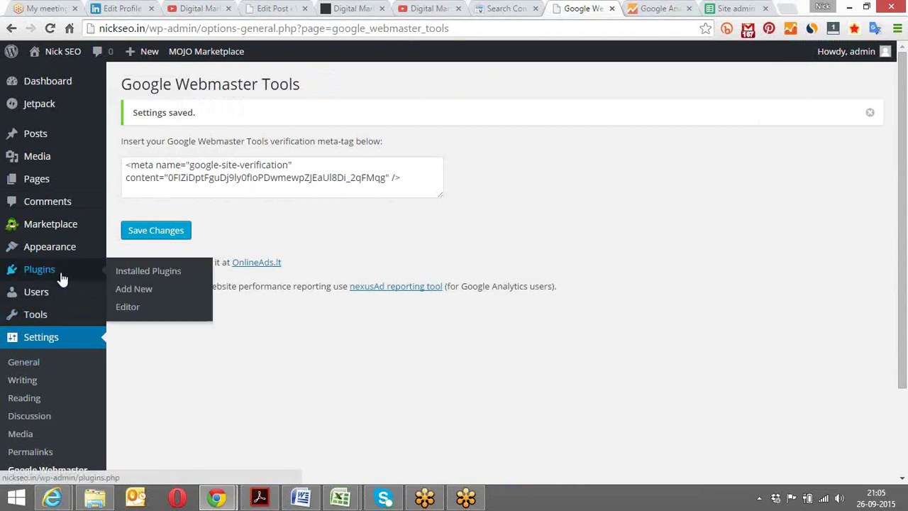
{"action": "left_click", "coordinate": [151, 290]}
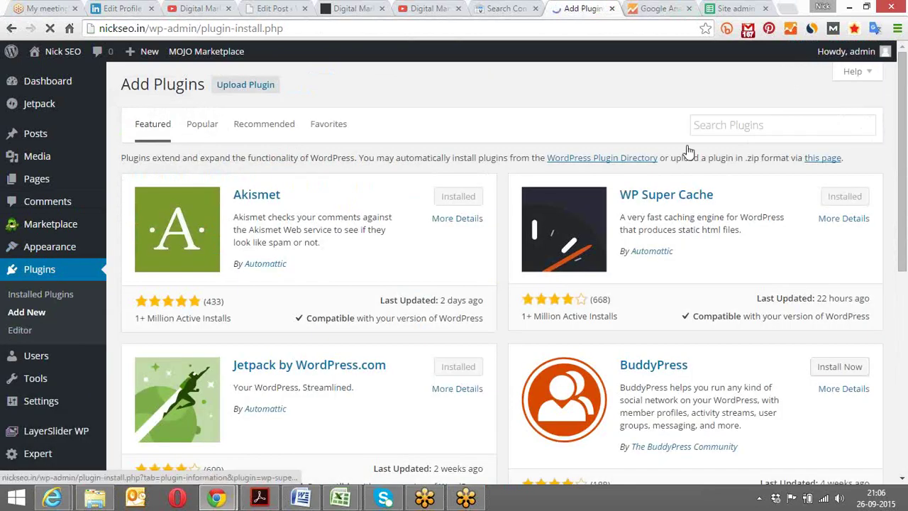
{"action": "left_click", "coordinate": [718, 126]}
{"action": "type", "text": "google"}
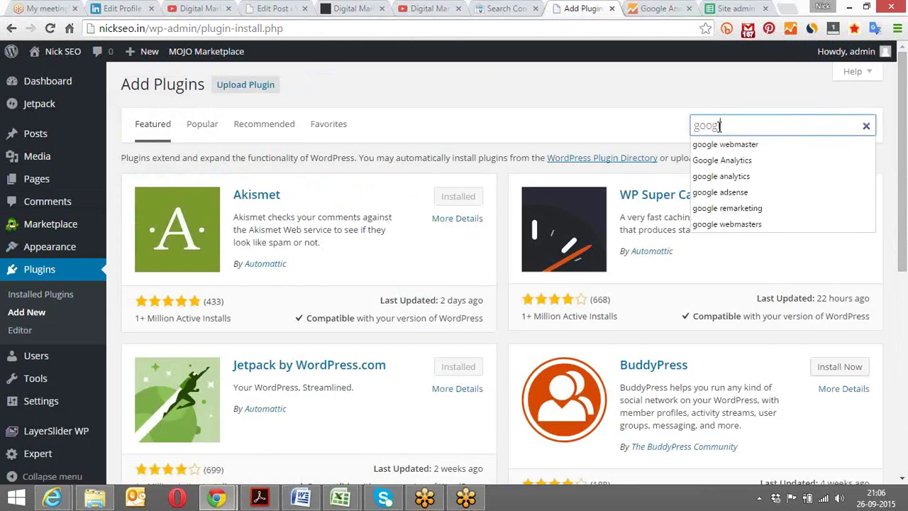
{"action": "type", "text": " analytics"}
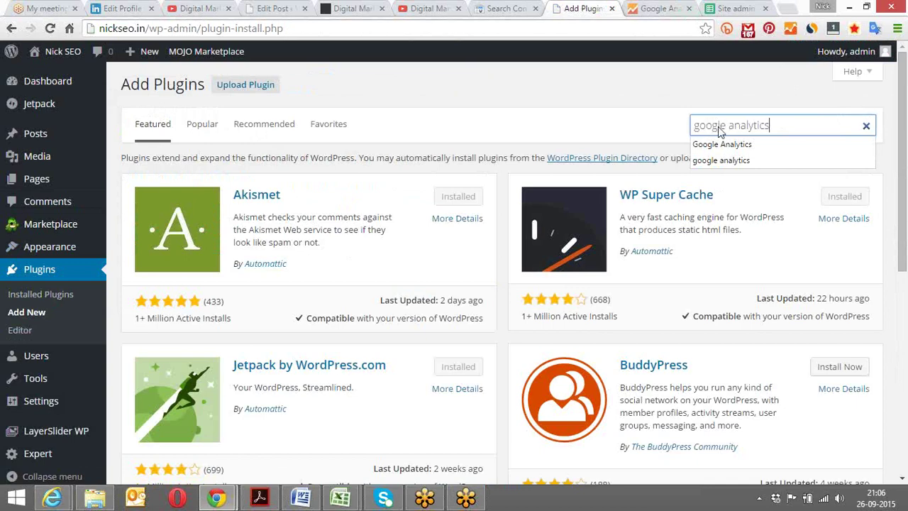
{"action": "key", "text": "Return"}
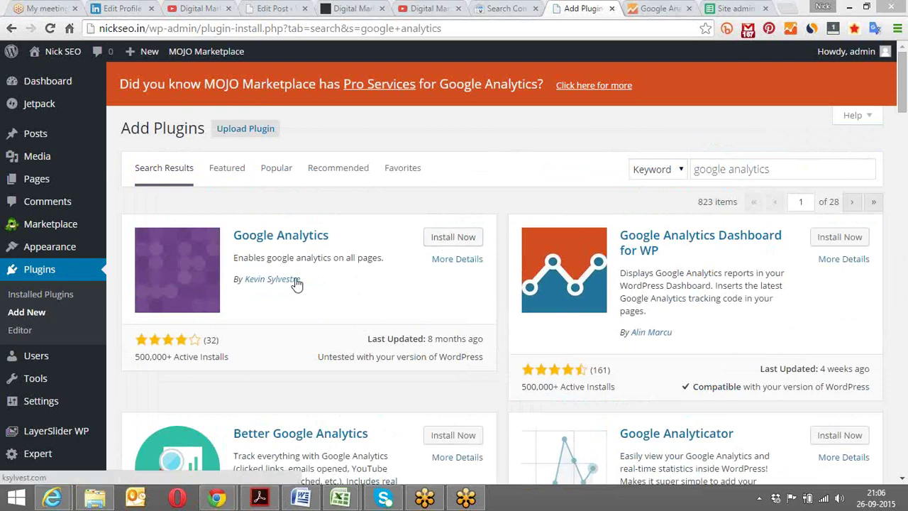
{"action": "left_click", "coordinate": [450, 239]}
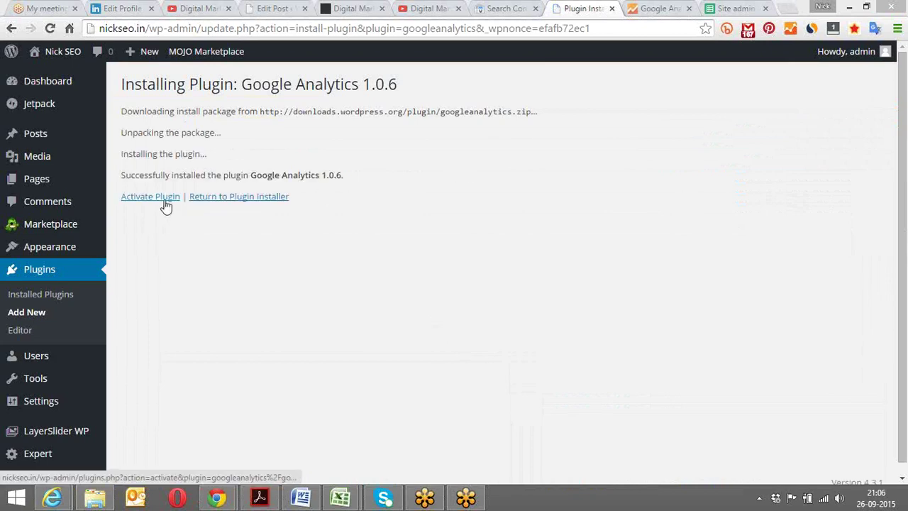
{"action": "left_click", "coordinate": [165, 206]}
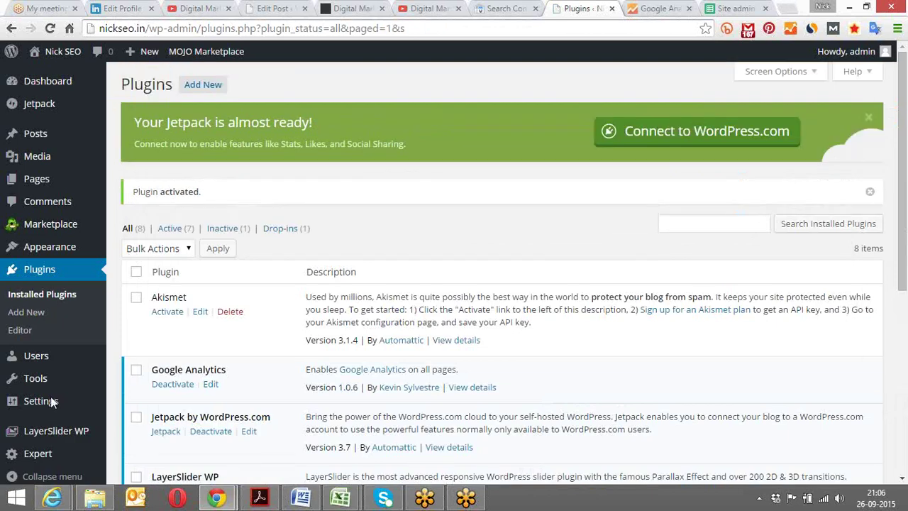
Replace the plugin's Web Property ID UA-0000000-0 with UA-68132081-1 and save the settings.
{"action": "mouse_move", "coordinate": [52, 397]}
{"action": "scroll", "coordinate": [54, 396], "scroll_direction": "down", "scroll_amount": 2}
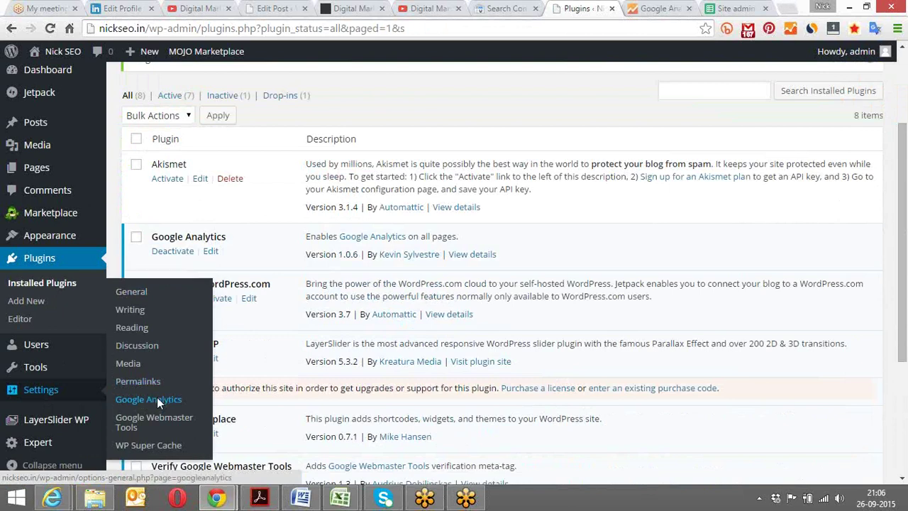
{"action": "left_click", "coordinate": [158, 401]}
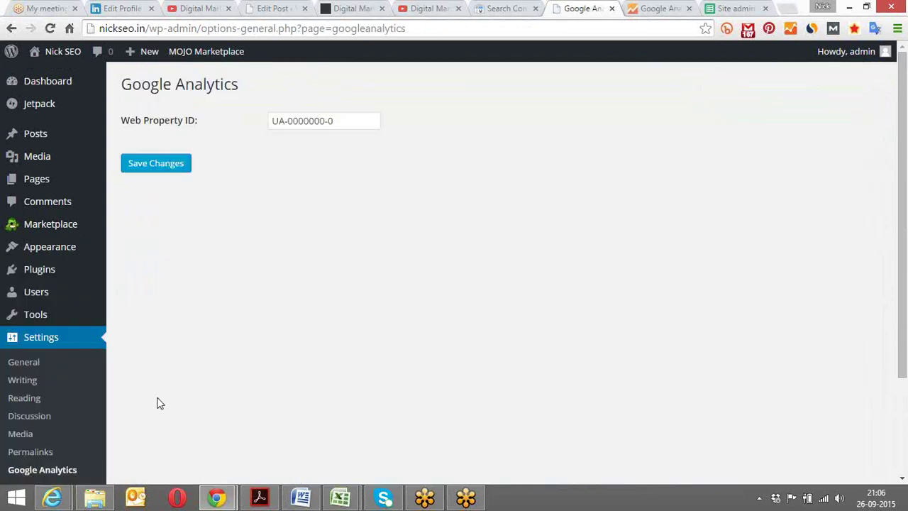
{"action": "left_click", "coordinate": [338, 120]}
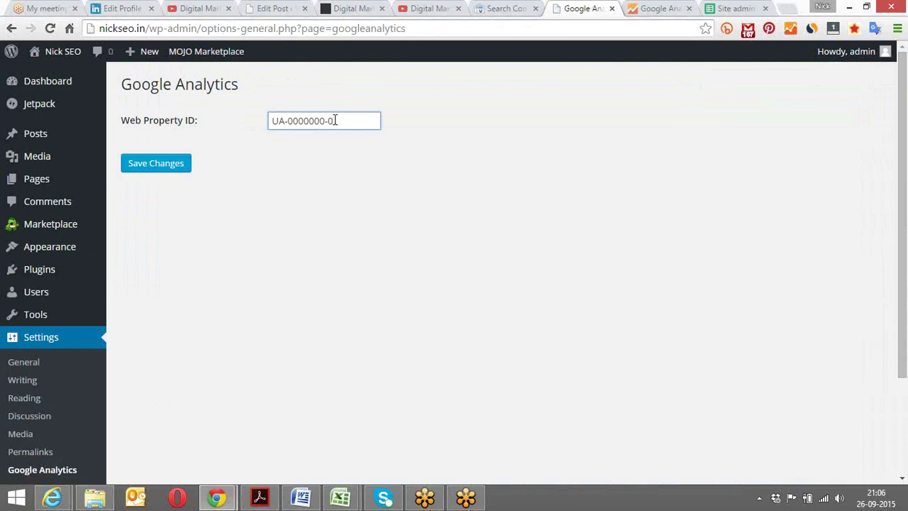
{"action": "left_click_drag", "start_coordinate": [335, 121], "coordinate": [241, 133]}
{"action": "key", "text": "BackSpace"}
{"action": "key", "text": "ctrl+v"}
{"action": "left_click", "coordinate": [654, 8]}
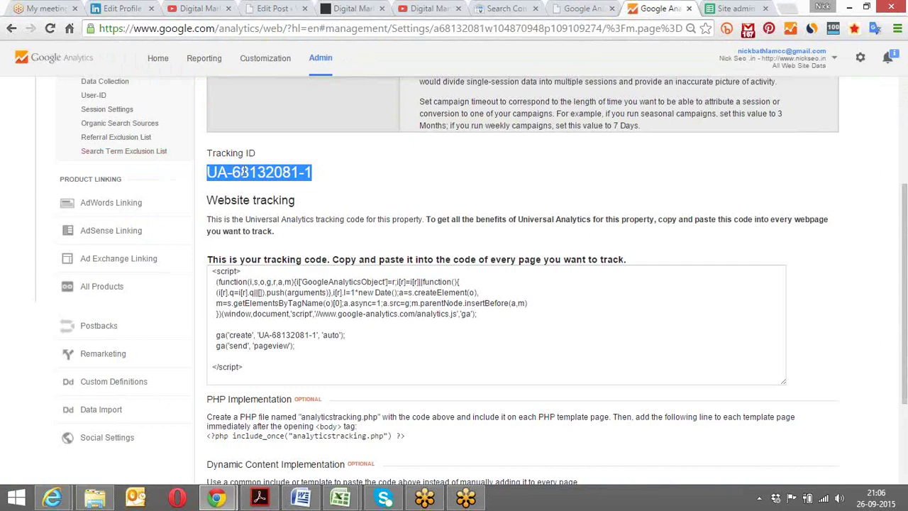
{"action": "left_click", "coordinate": [579, 8]}
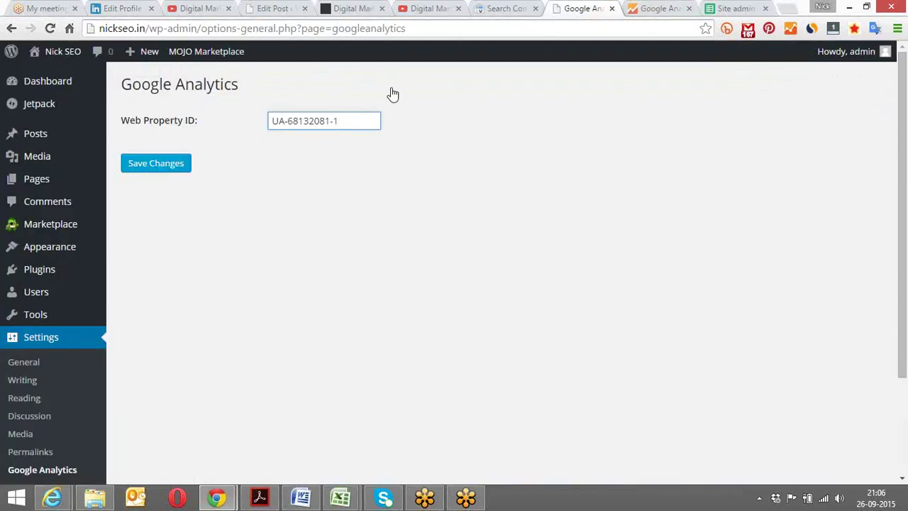
{"action": "left_click", "coordinate": [156, 168]}
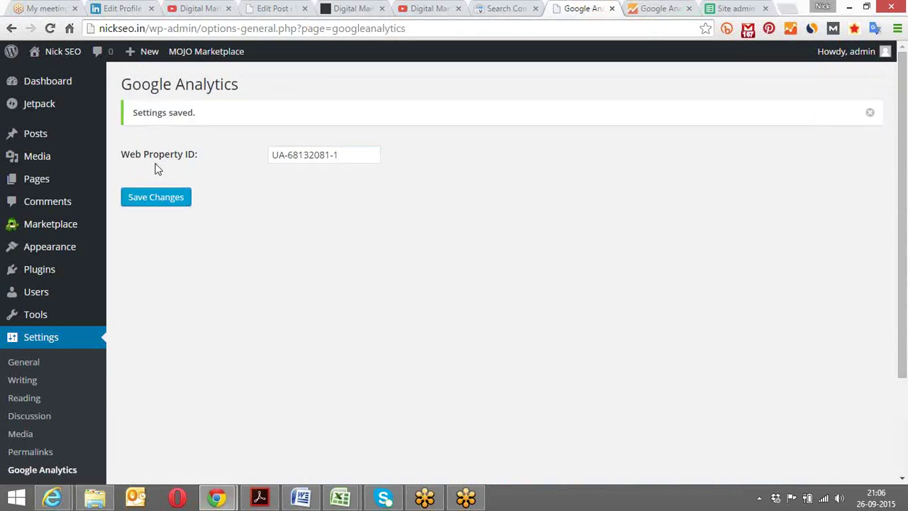
Leave the Analytics tracking code page for the Home account list, then start a new browser tab.
{"action": "left_click", "coordinate": [658, 8]}
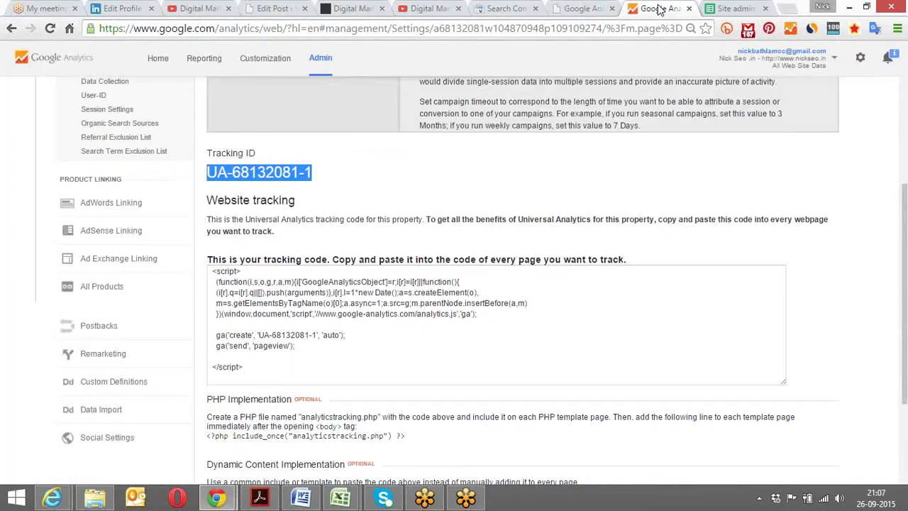
{"action": "left_click_drag", "start_coordinate": [901, 204], "coordinate": [904, 333]}
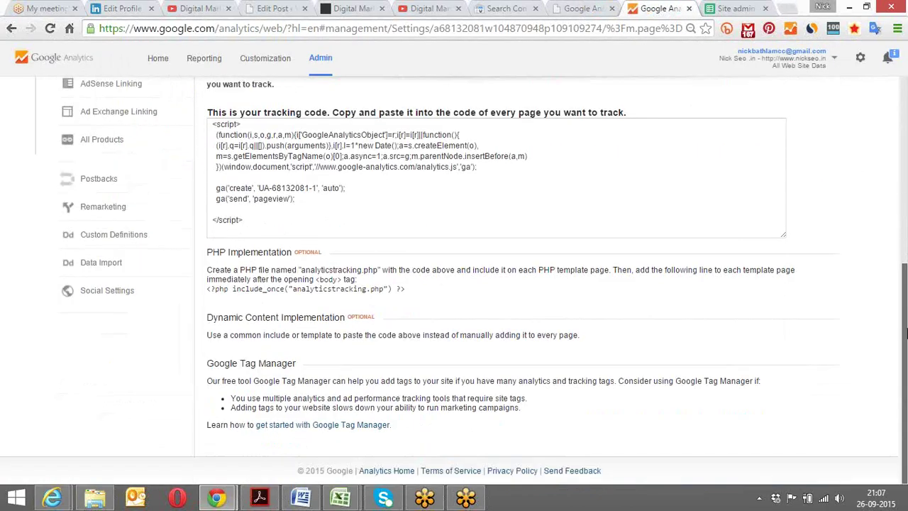
{"action": "left_click_drag", "start_coordinate": [905, 285], "coordinate": [905, 99]}
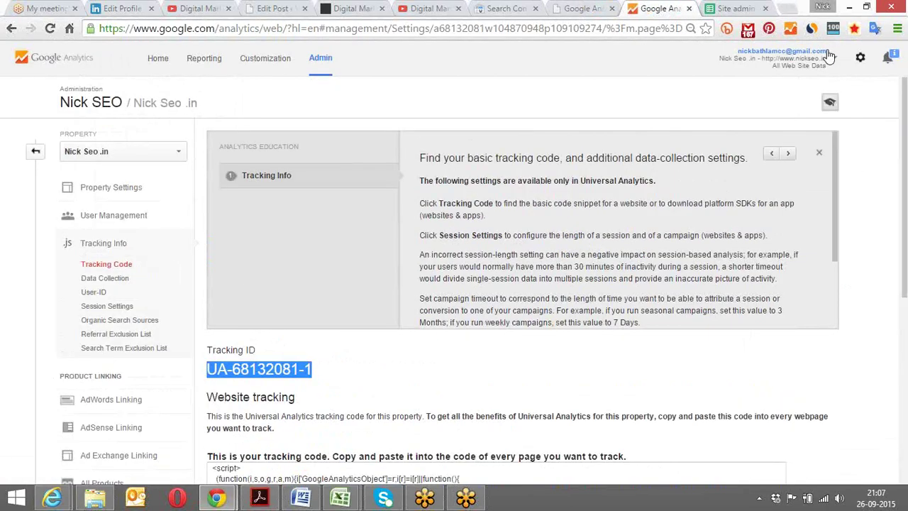
{"action": "left_click", "coordinate": [159, 59]}
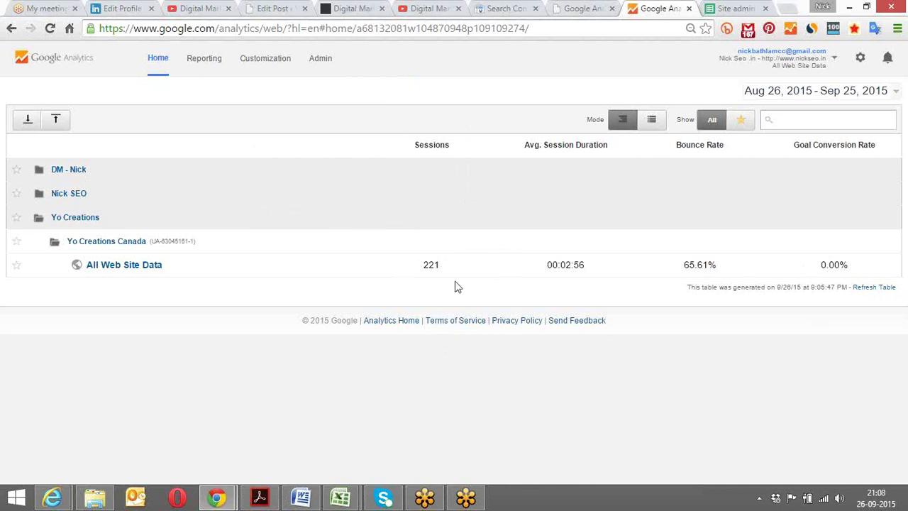
{"action": "left_click", "coordinate": [789, 10]}
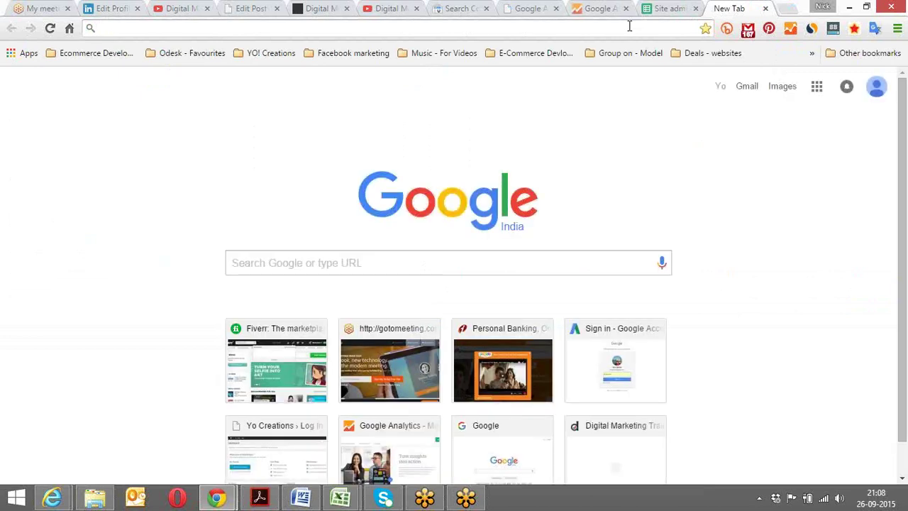
Browse themeforest.net's WordPress eCommerce category of 418 themes, then start another blank tab.
{"action": "type", "text": "theme"}
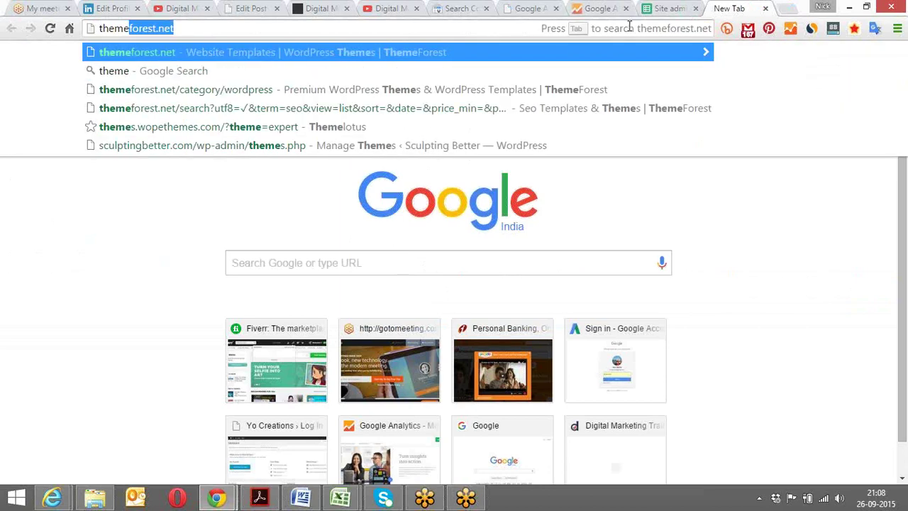
{"action": "type", "text": "forest.net"}
{"action": "key", "text": "Return"}
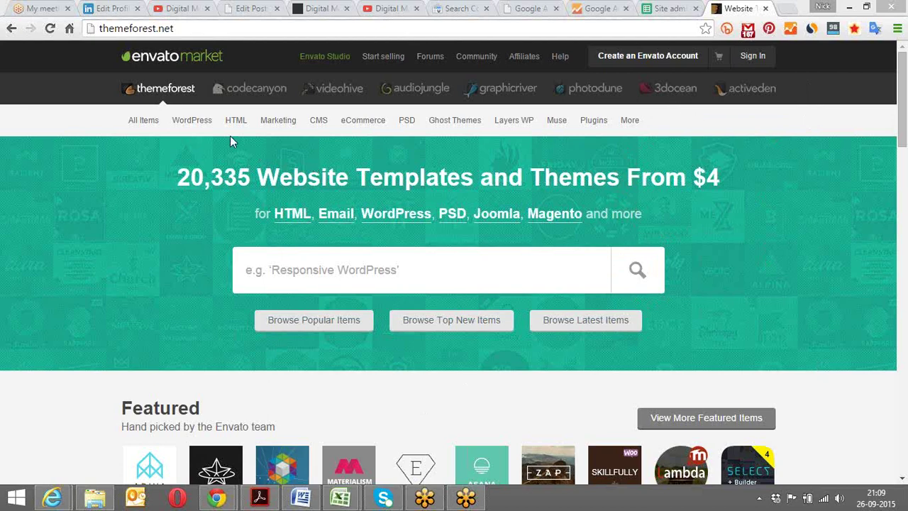
{"action": "mouse_move", "coordinate": [195, 122]}
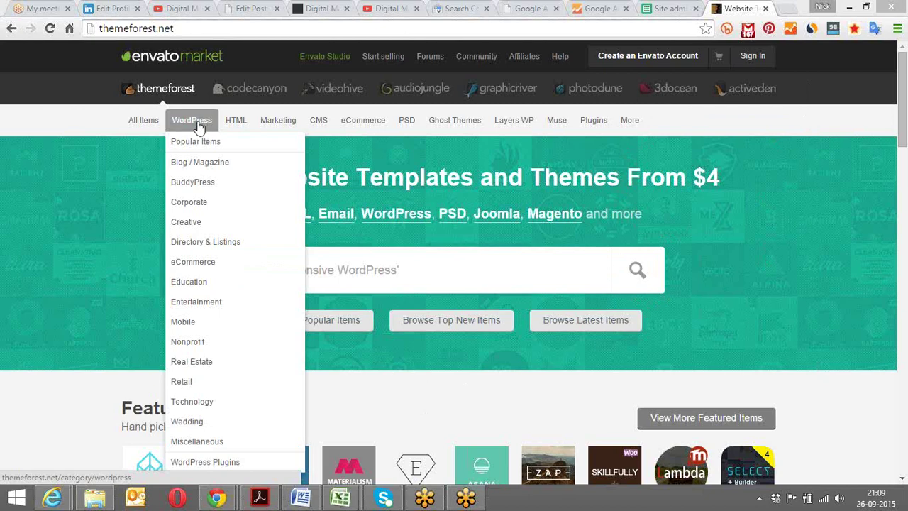
{"action": "left_click", "coordinate": [210, 265]}
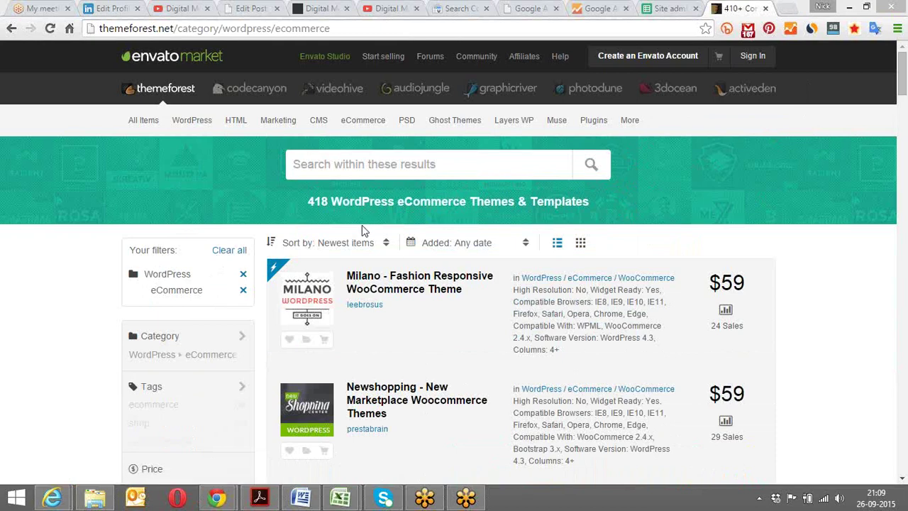
{"action": "left_click", "coordinate": [787, 9]}
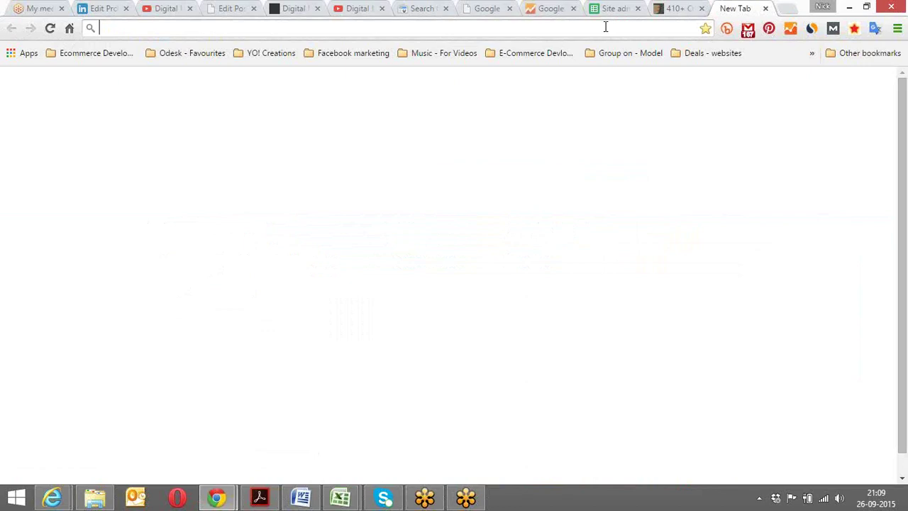
Load the digital marketer's portfolio site, close both YouTube channel tabs, then scroll the site.
{"action": "type", "text": "guruprasad-hegde.co.in"}
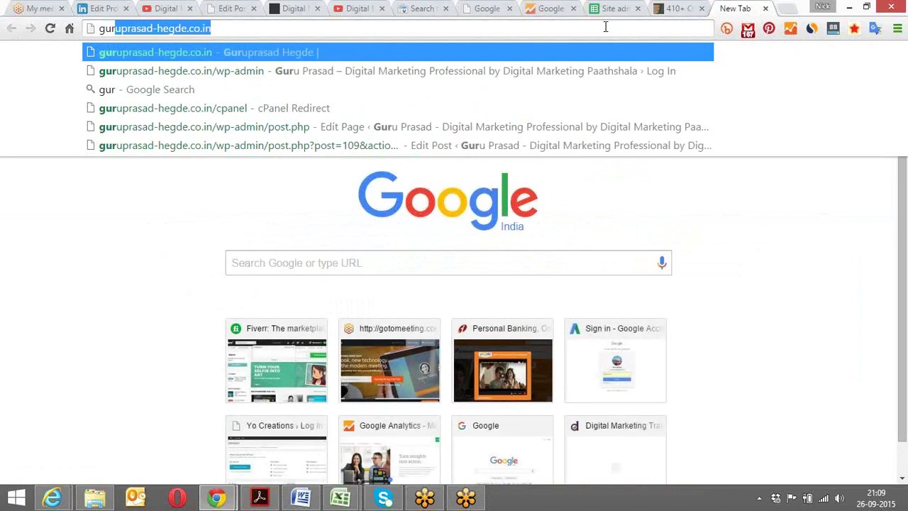
{"action": "key", "text": "Return"}
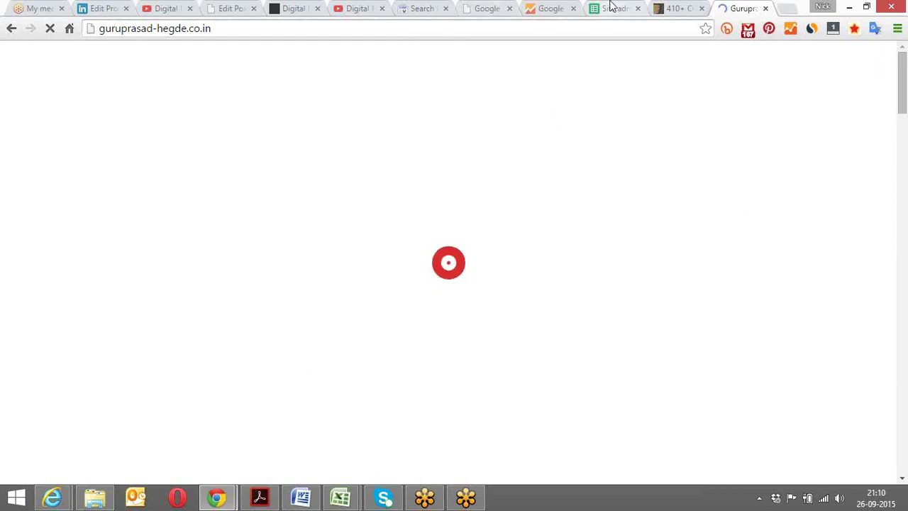
{"action": "left_click", "coordinate": [348, 7]}
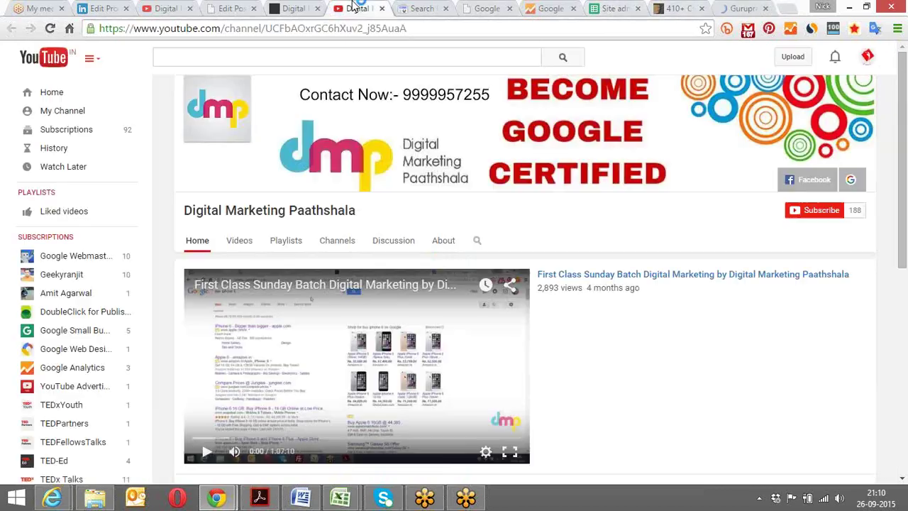
{"action": "left_click", "coordinate": [380, 8]}
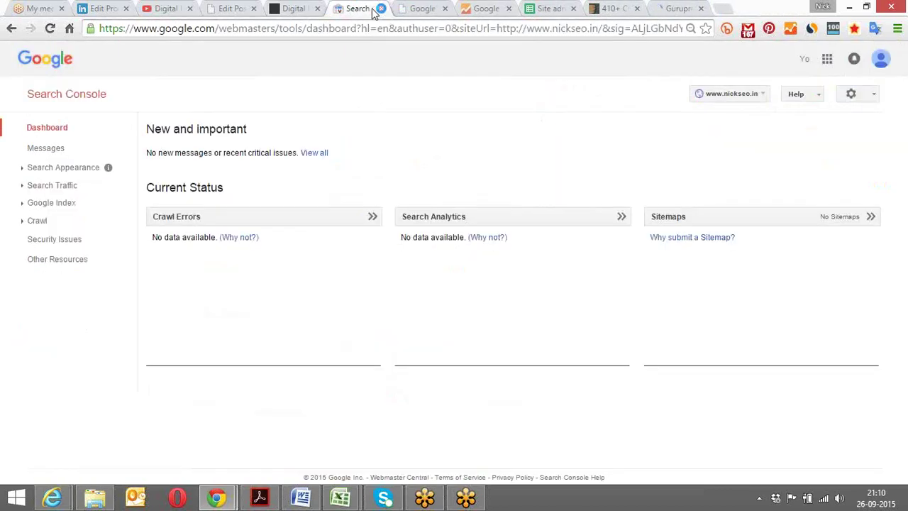
{"action": "left_click", "coordinate": [299, 10]}
{"action": "left_click", "coordinate": [239, 9]}
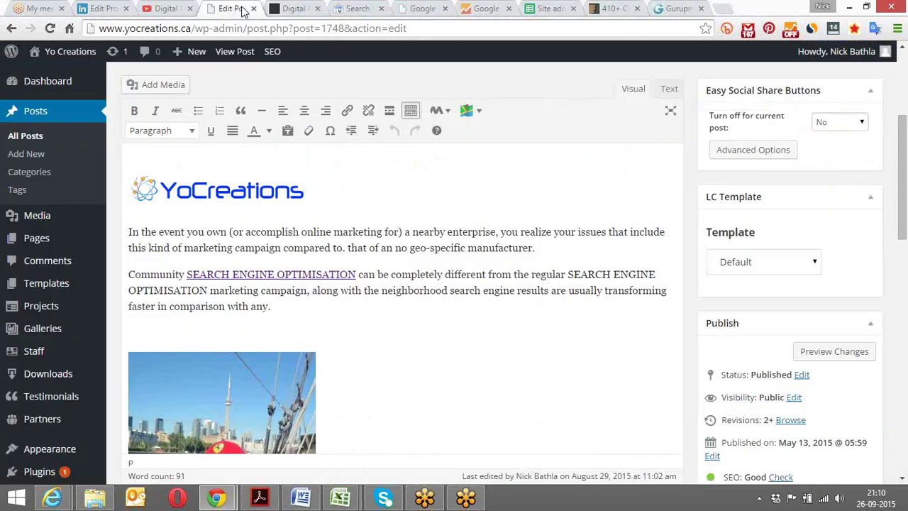
{"action": "left_click", "coordinate": [168, 9]}
{"action": "left_click", "coordinate": [189, 8]}
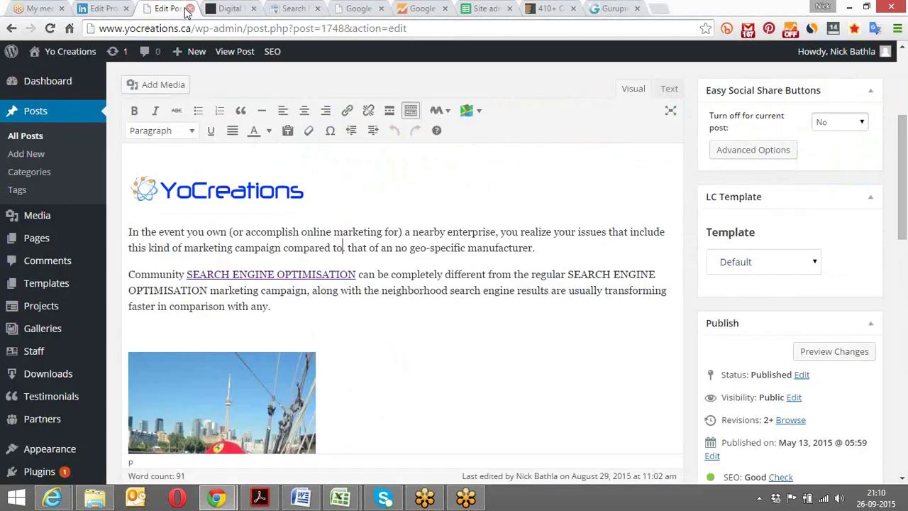
{"action": "left_click", "coordinate": [608, 8]}
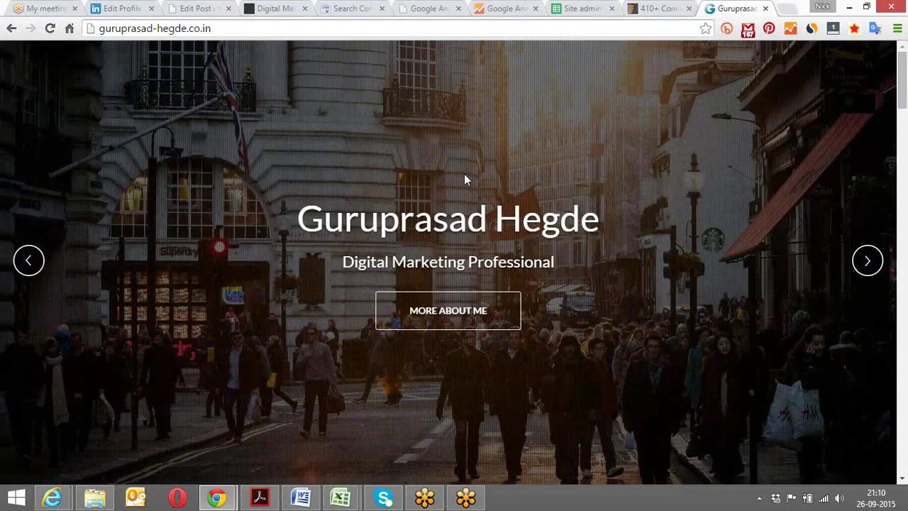
{"action": "scroll", "coordinate": [463, 176], "scroll_direction": "down", "scroll_amount": 2}
{"action": "scroll", "coordinate": [465, 179], "scroll_direction": "down", "scroll_amount": 8}
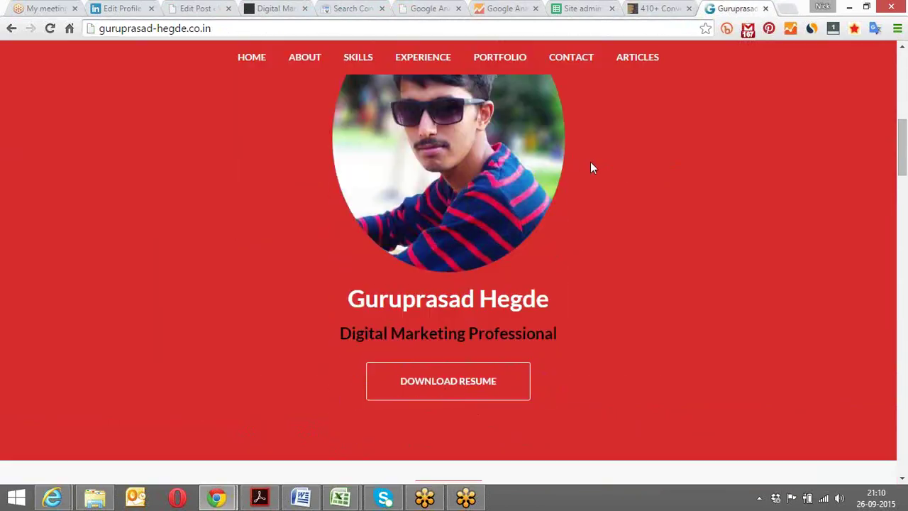
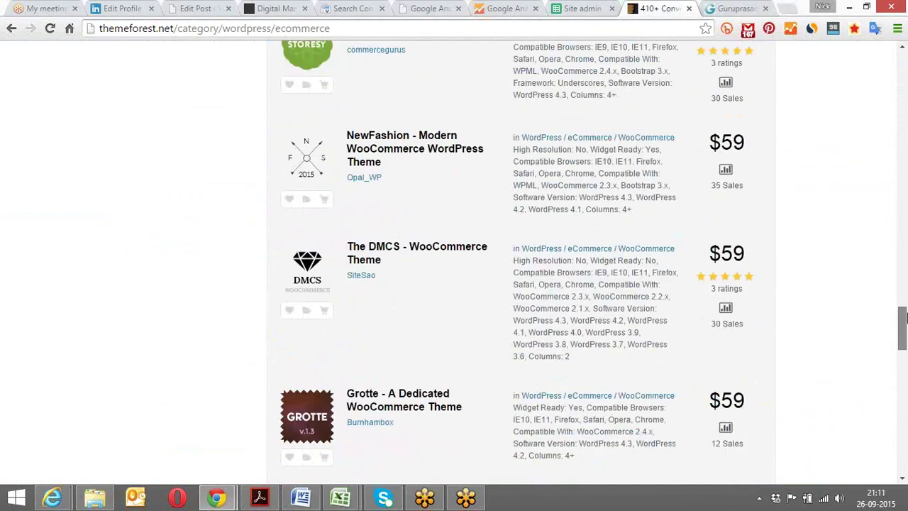
View the Site admin details sheet, then switch to the Google Analytics overview.
{"action": "left_click", "coordinate": [576, 9]}
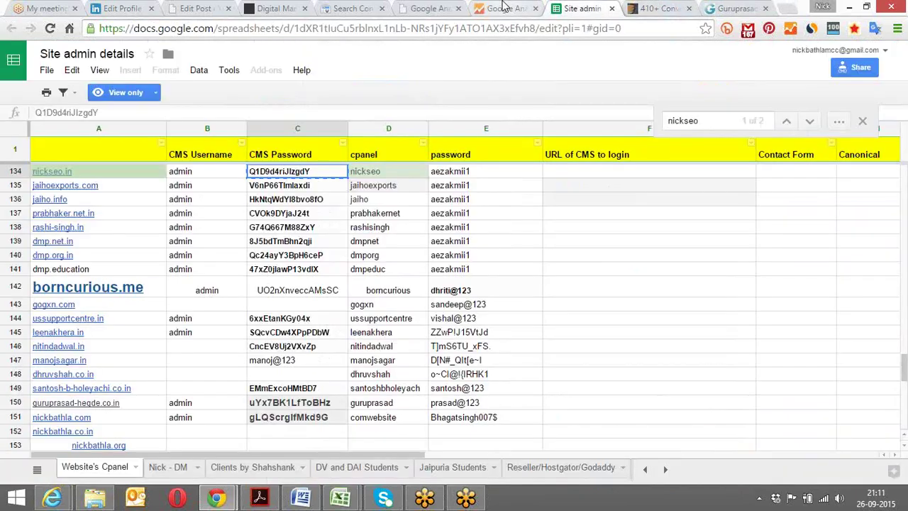
{"action": "left_click", "coordinate": [503, 9]}
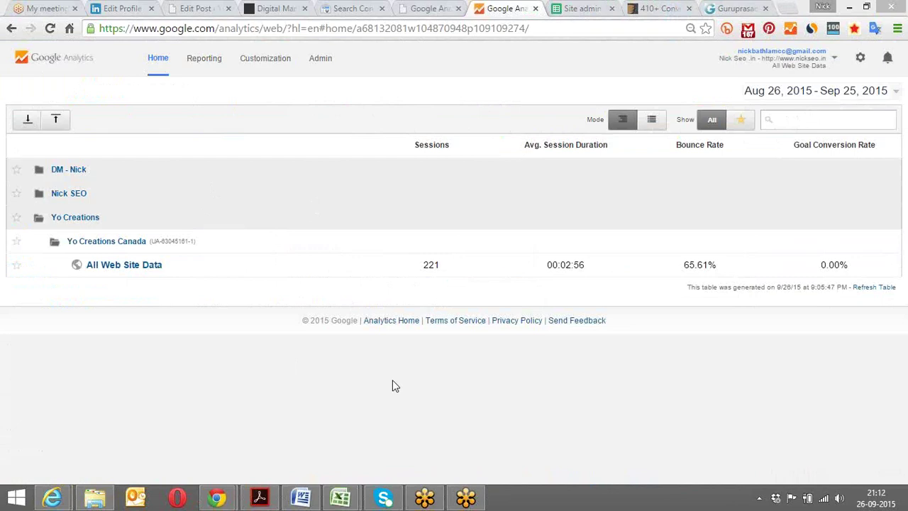
Switch to the WordPress Google Analytics settings page showing the saved Web Property ID.
{"action": "left_click", "coordinate": [411, 8]}
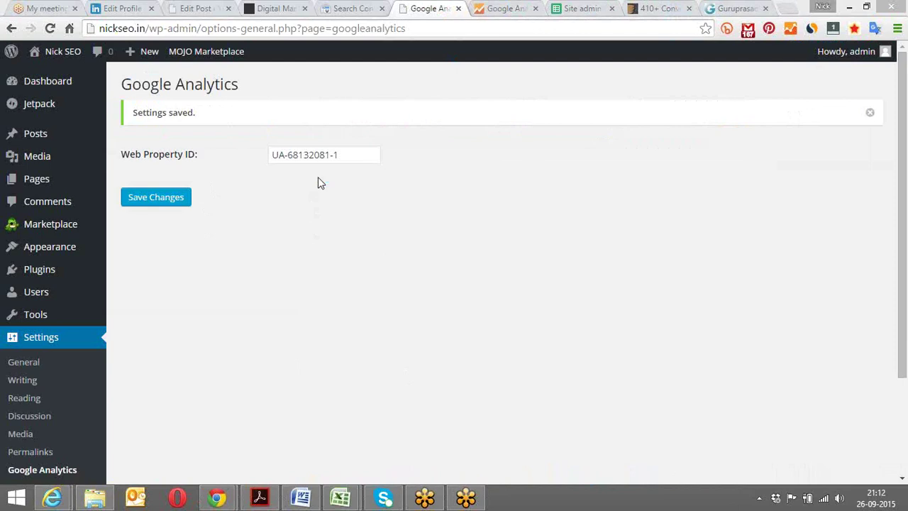
Re-save the WordPress Google Analytics settings and return to the Search Console dashboard.
{"action": "left_click", "coordinate": [160, 200]}
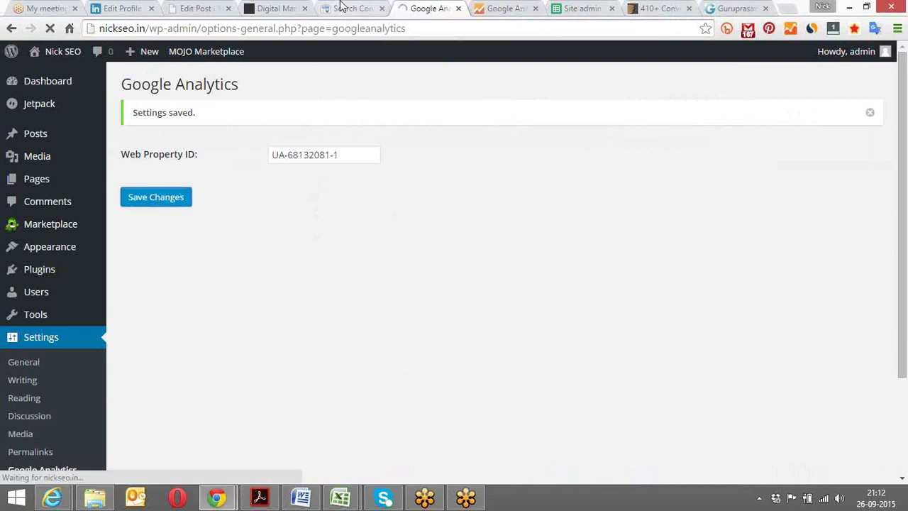
{"action": "left_click", "coordinate": [347, 8]}
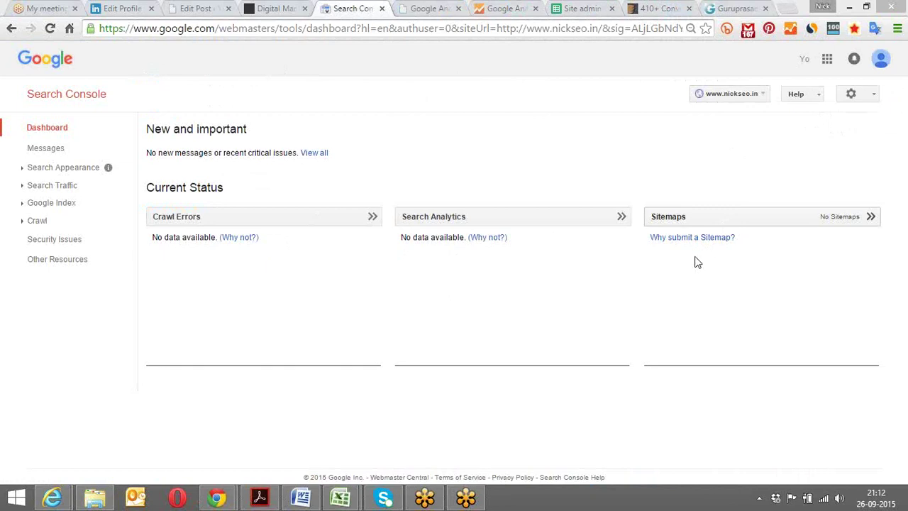
{"action": "left_click", "coordinate": [731, 114]}
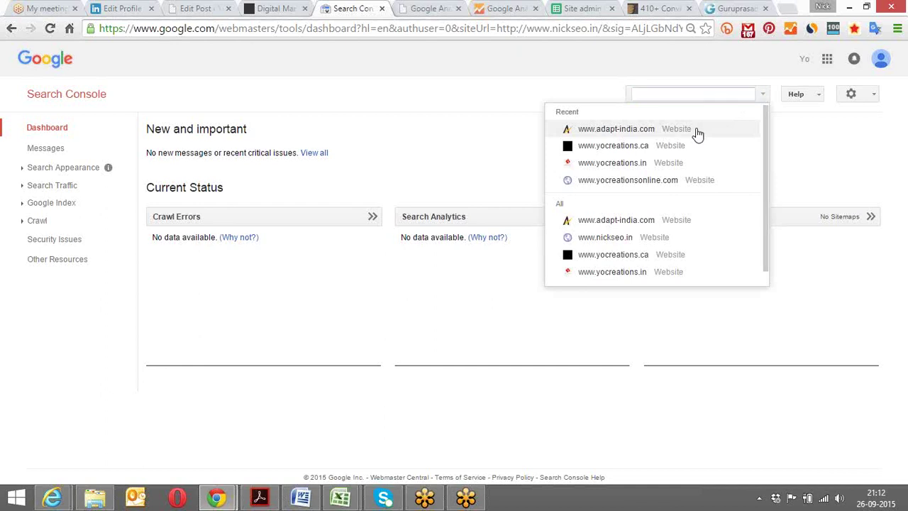
{"action": "left_click", "coordinate": [616, 128]}
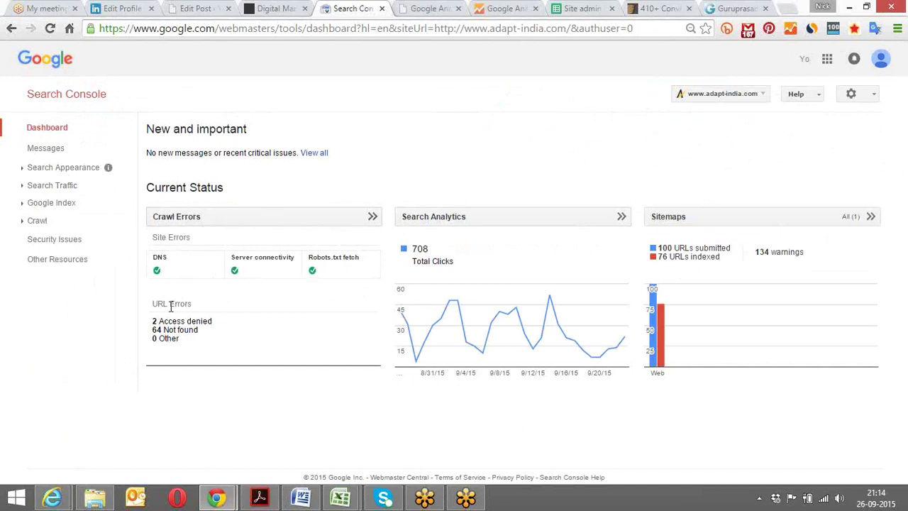
Open adapt-india's Crawl Errors report and scroll down to the error URL table.
{"action": "left_click", "coordinate": [364, 219]}
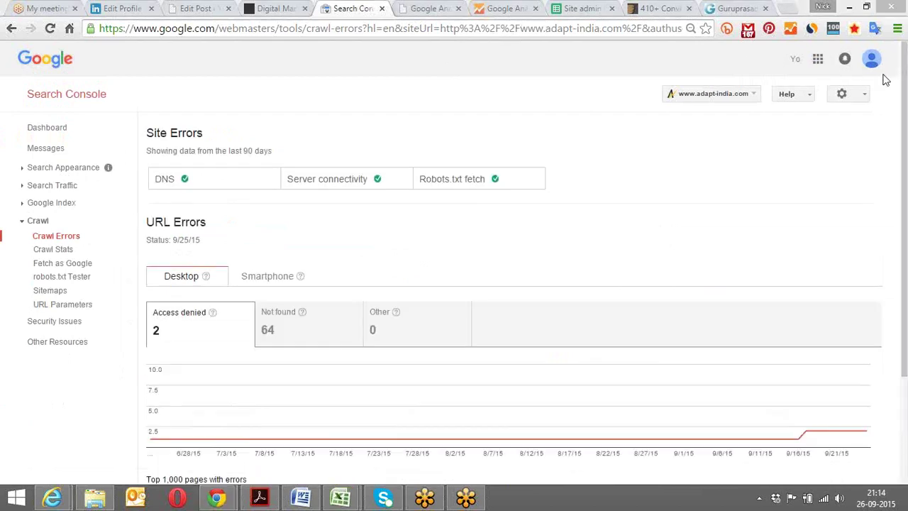
{"action": "left_click_drag", "start_coordinate": [905, 71], "coordinate": [904, 186]}
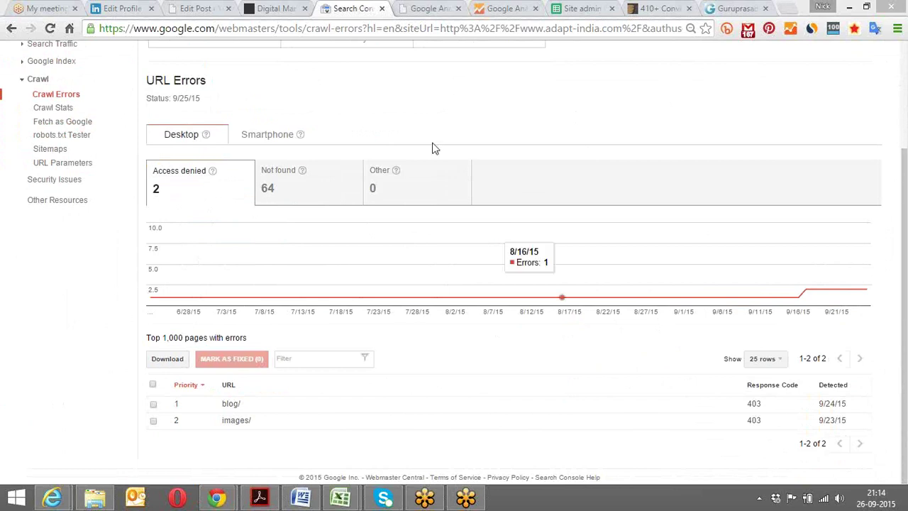
Download the error list as CSV and try opening it from the download bar.
{"action": "left_click", "coordinate": [169, 361]}
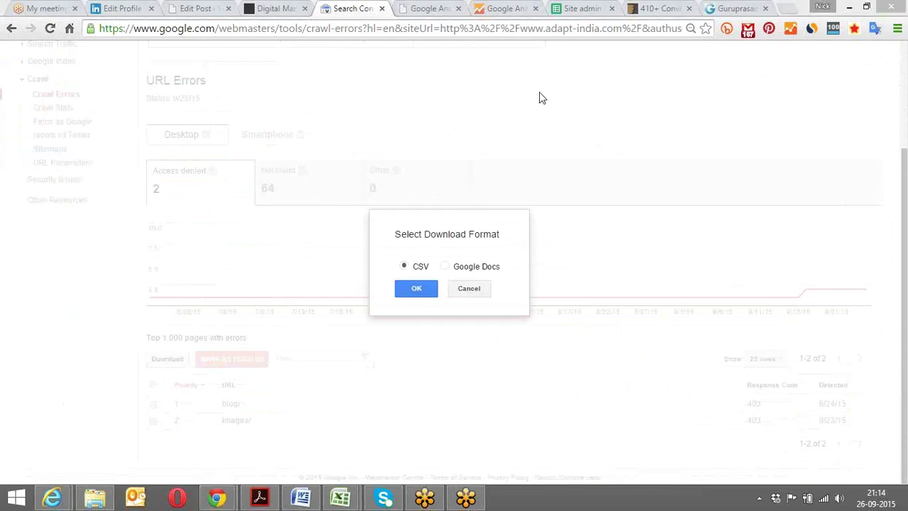
{"action": "left_click", "coordinate": [419, 289]}
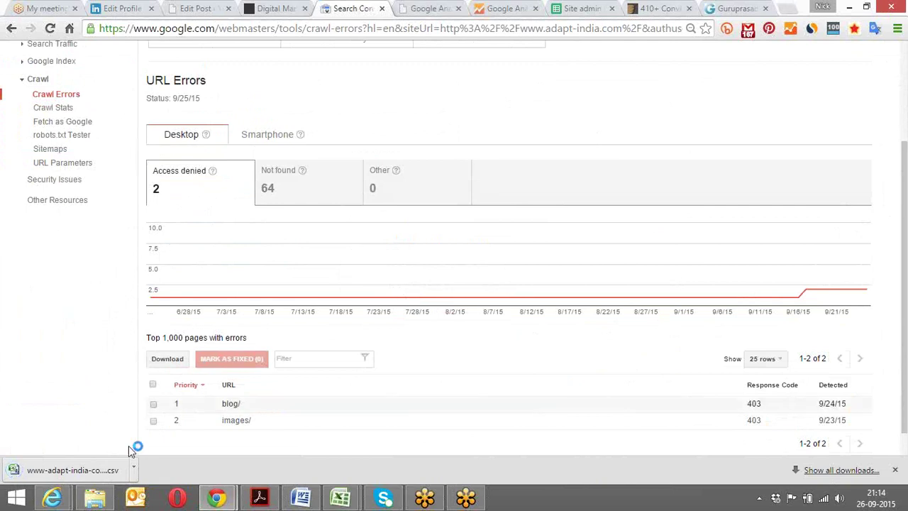
{"action": "left_click", "coordinate": [83, 471]}
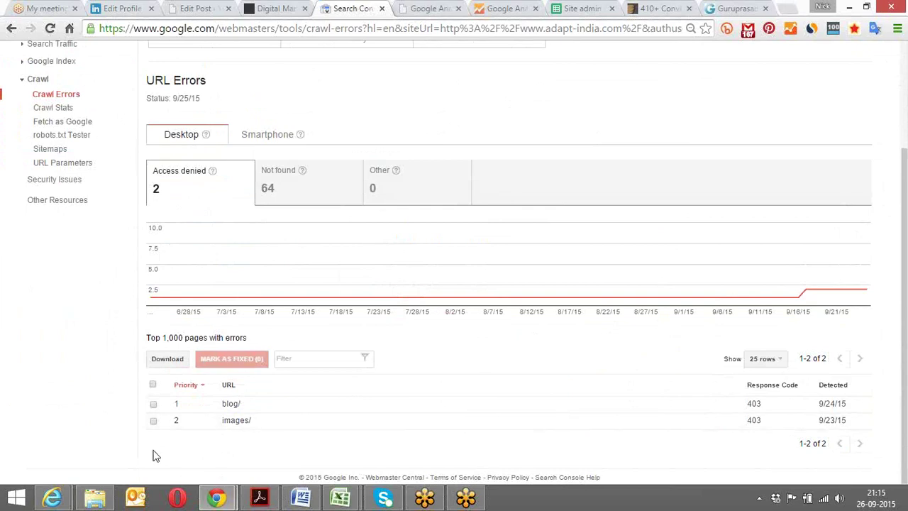
{"action": "left_click", "coordinate": [99, 500]}
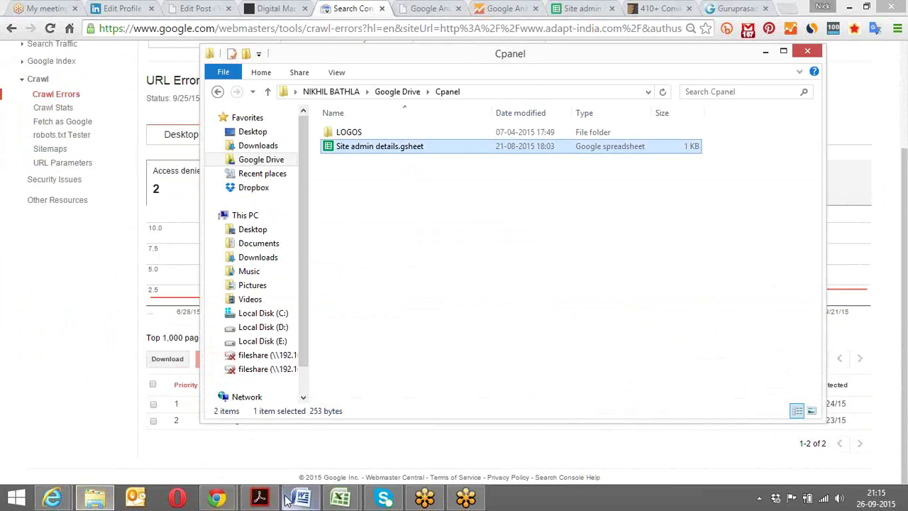
{"action": "left_click", "coordinate": [766, 51]}
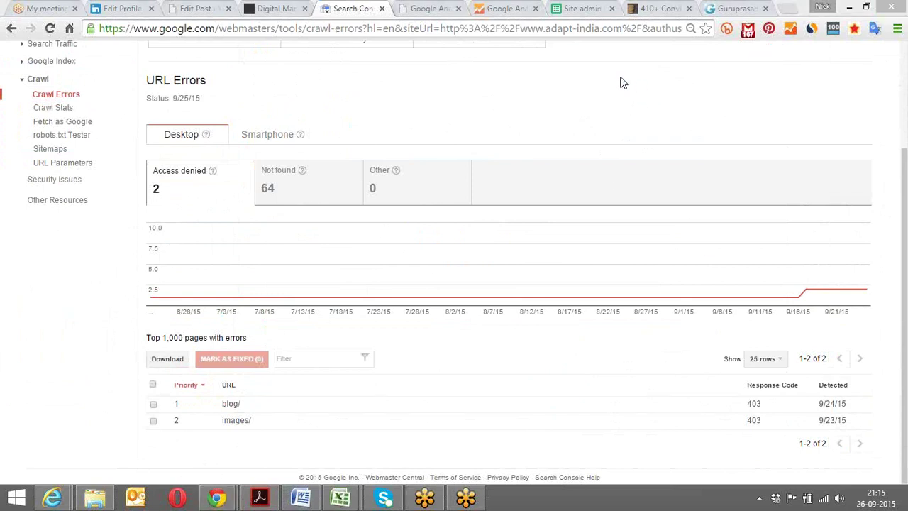
{"action": "mouse_move", "coordinate": [638, 303]}
Download the crawl-error list as a CSV file a second time.
{"action": "left_click", "coordinate": [169, 361]}
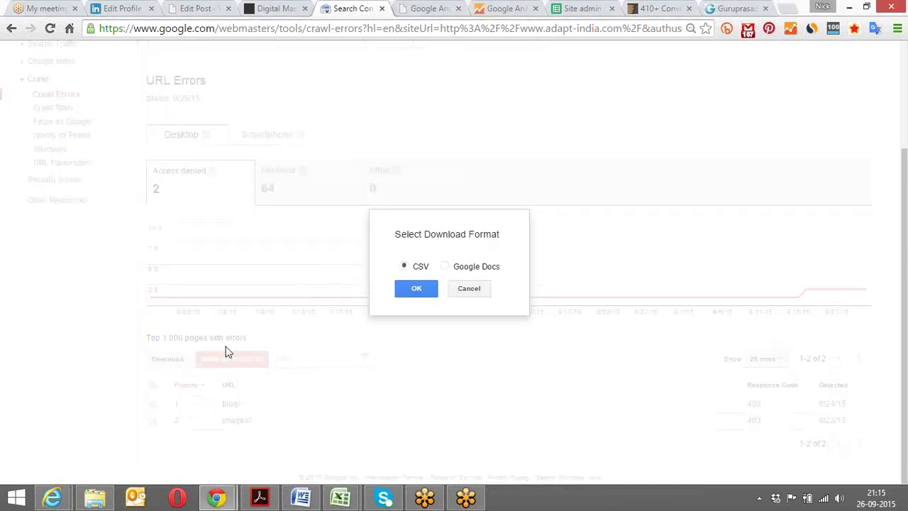
{"action": "left_click", "coordinate": [412, 292]}
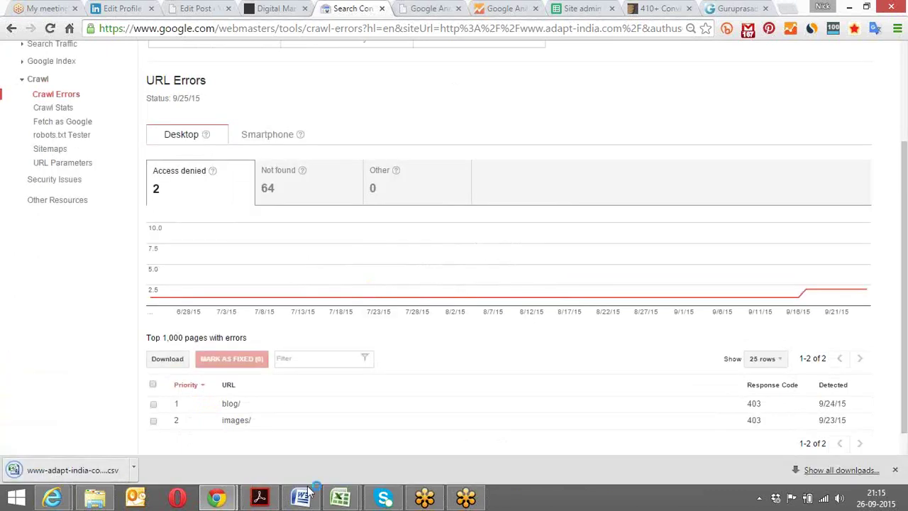
{"action": "mouse_move", "coordinate": [357, 500]}
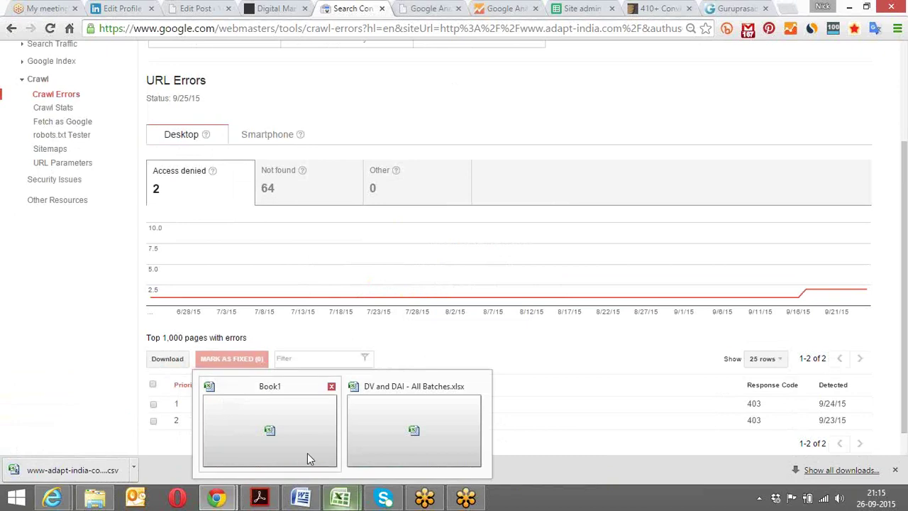
Open the crawl-errors CSV in Excel and widen column A to show full 404 URLs.
{"action": "left_click", "coordinate": [92, 471]}
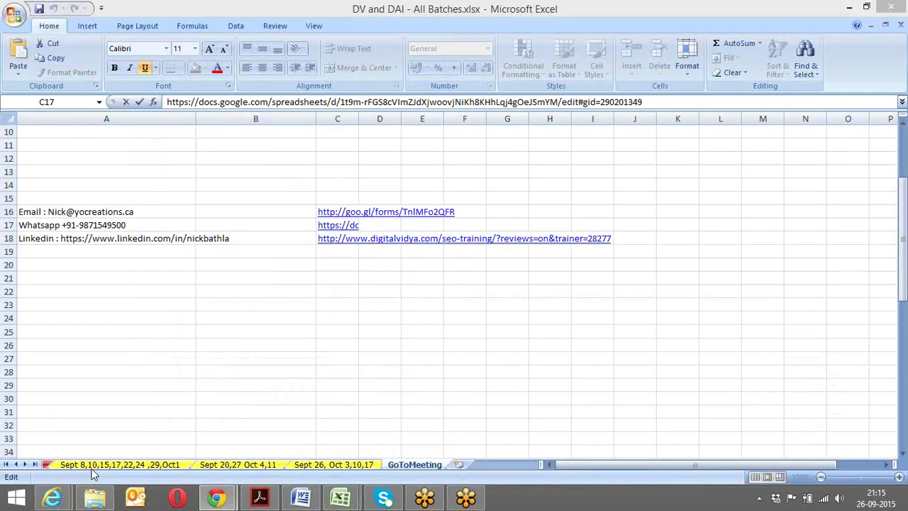
{"action": "left_click", "coordinate": [214, 351]}
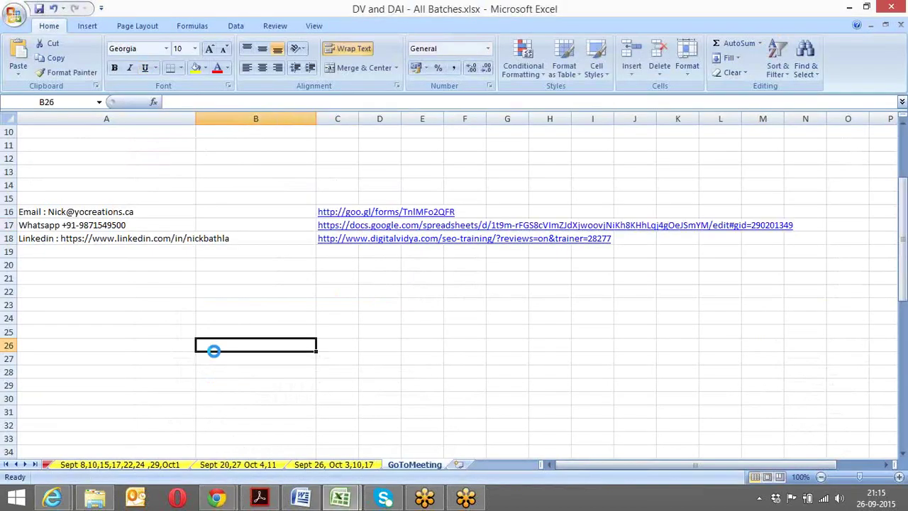
{"action": "left_click", "coordinate": [384, 201]}
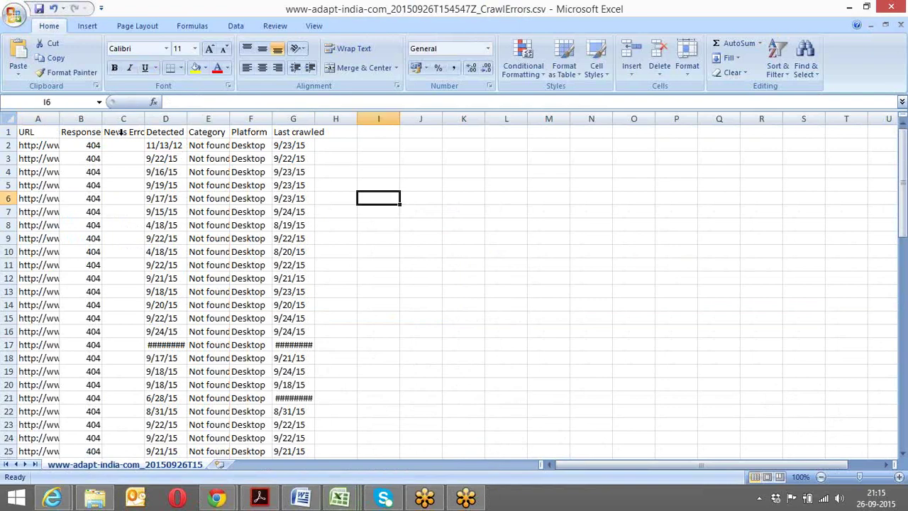
{"action": "left_click_drag", "start_coordinate": [60, 119], "coordinate": [356, 117]}
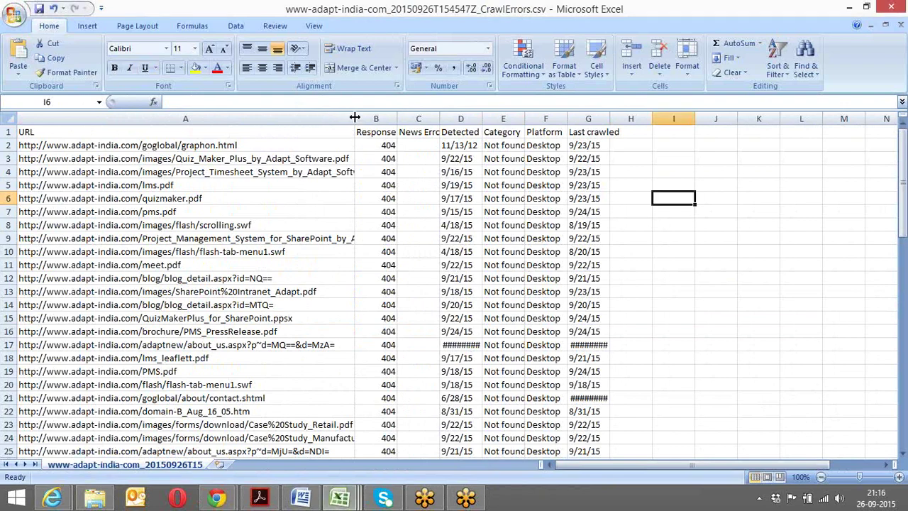
{"action": "left_click_drag", "start_coordinate": [354, 117], "coordinate": [419, 117]}
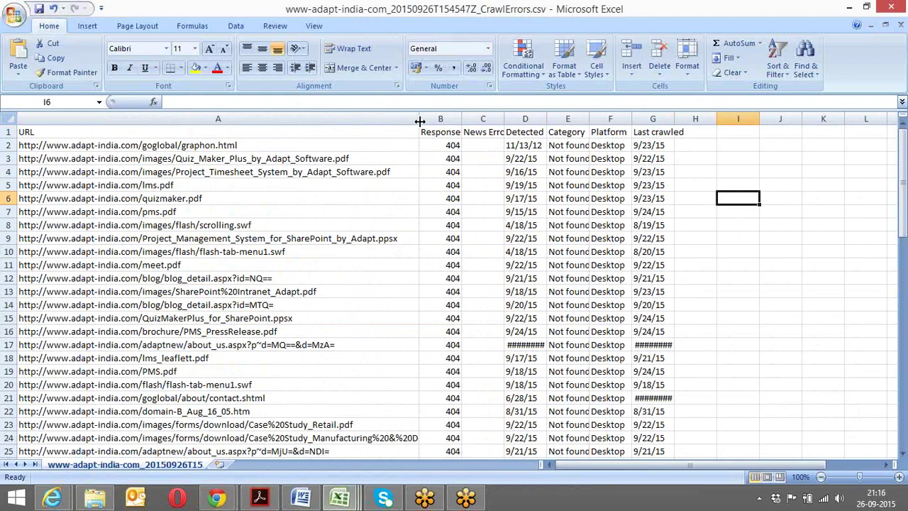
Copy the quizmaker.pdf URL from A6 and return to the Search Console window in Chrome.
{"action": "left_click", "coordinate": [452, 144]}
{"action": "left_click", "coordinate": [239, 145]}
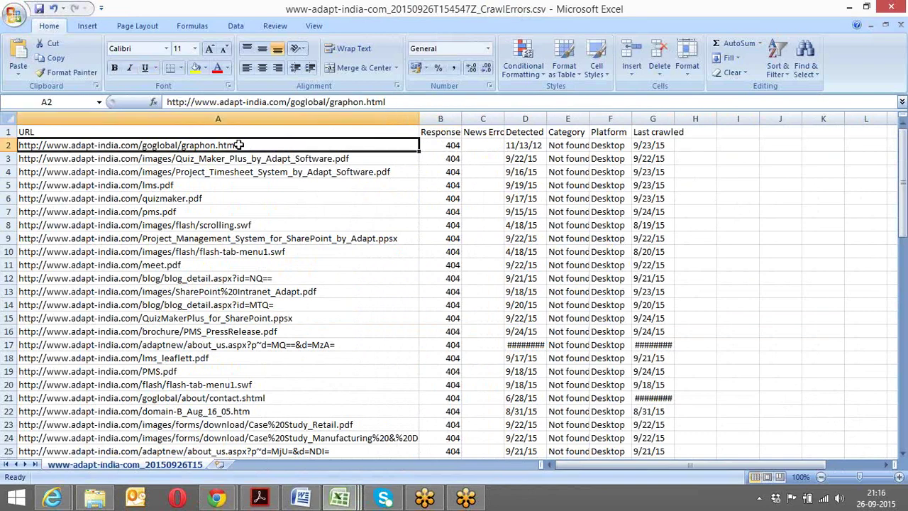
{"action": "left_click_drag", "start_coordinate": [238, 145], "coordinate": [234, 268]}
{"action": "left_click", "coordinate": [199, 211]}
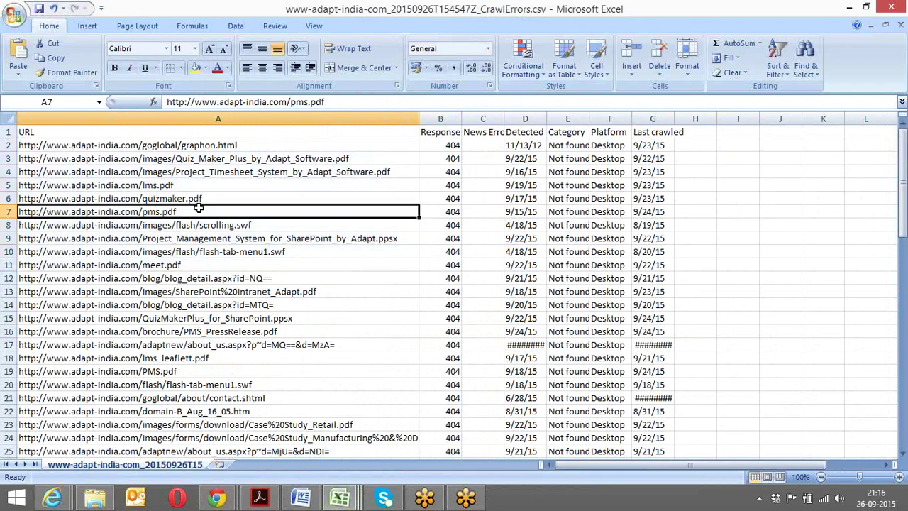
{"action": "left_click", "coordinate": [204, 197]}
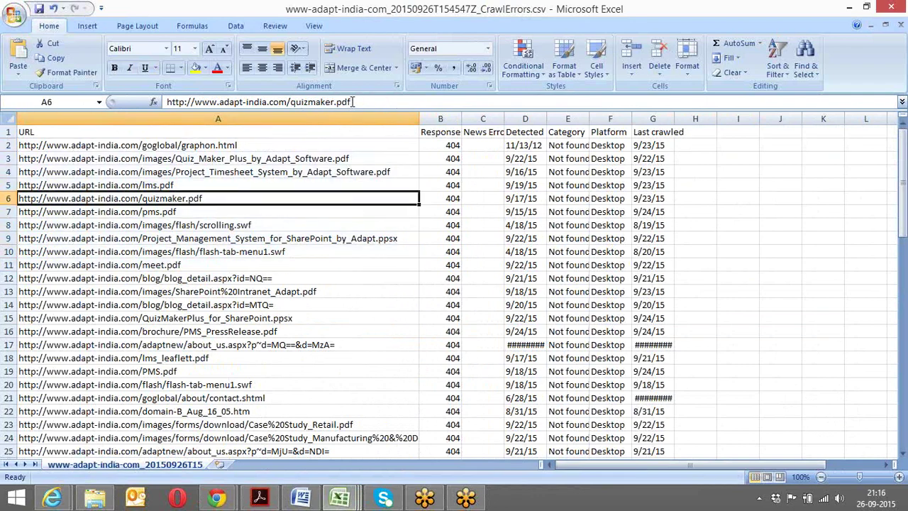
{"action": "left_click_drag", "start_coordinate": [352, 102], "coordinate": [168, 111]}
{"action": "key", "text": "ctrl+c"}
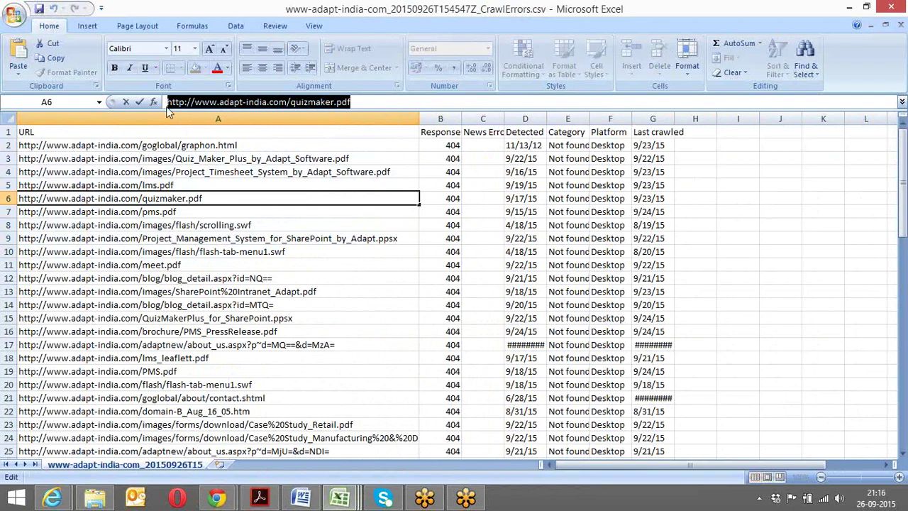
{"action": "left_click", "coordinate": [217, 497]}
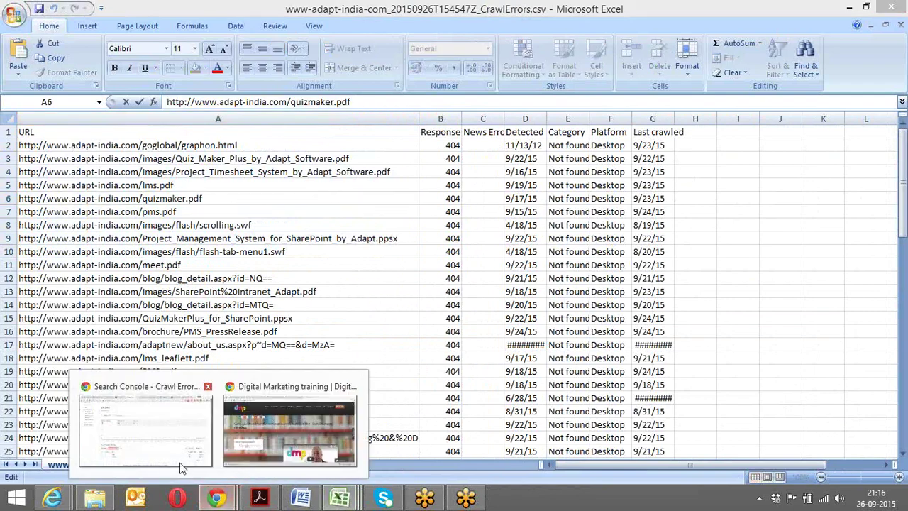
{"action": "left_click", "coordinate": [181, 468]}
{"action": "left_click", "coordinate": [429, 8]}
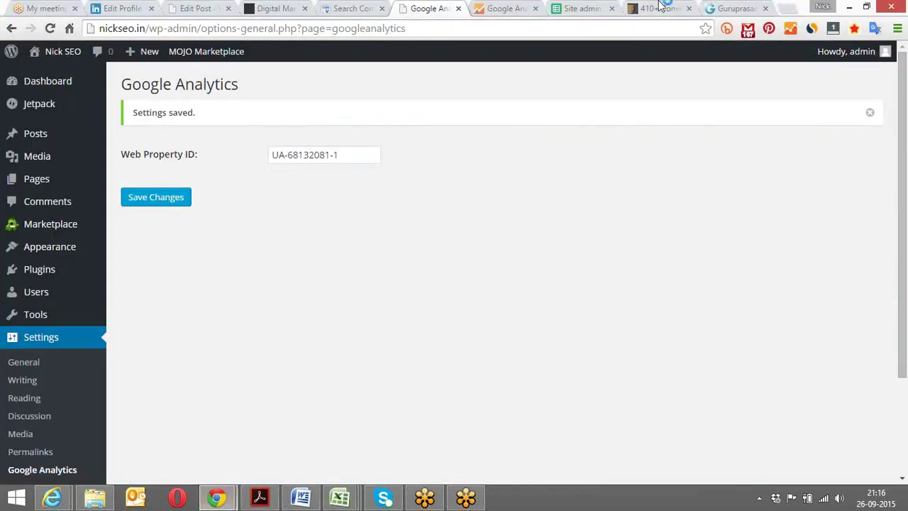
Load the copied quizmaker.pdf URL in a new tab to see its plain 404 page.
{"action": "left_click", "coordinate": [727, 7]}
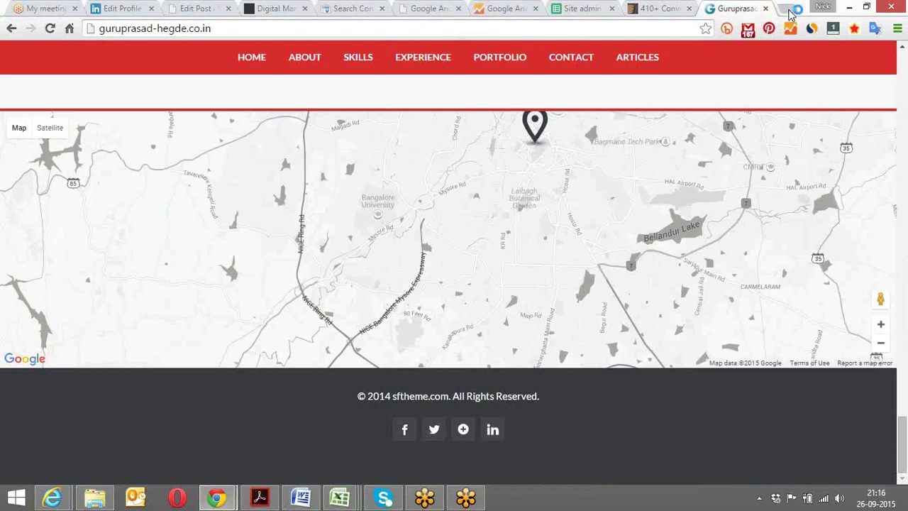
{"action": "left_click", "coordinate": [792, 10]}
{"action": "key", "text": "ctrl+v"}
{"action": "key", "text": "Return"}
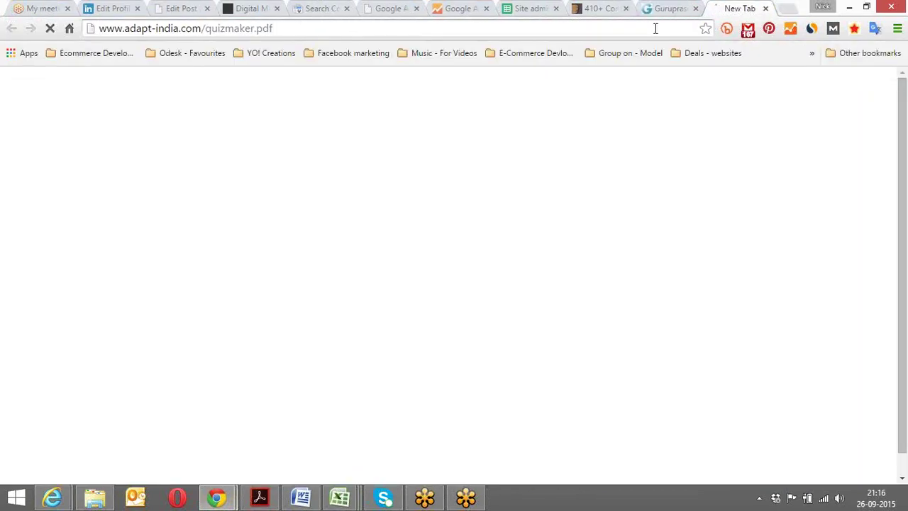
Close the 410+ themes and portfolio tabs, then return to Excel at row 9's SharePoint URL.
{"action": "left_click", "coordinate": [611, 9]}
{"action": "left_click", "coordinate": [625, 9]}
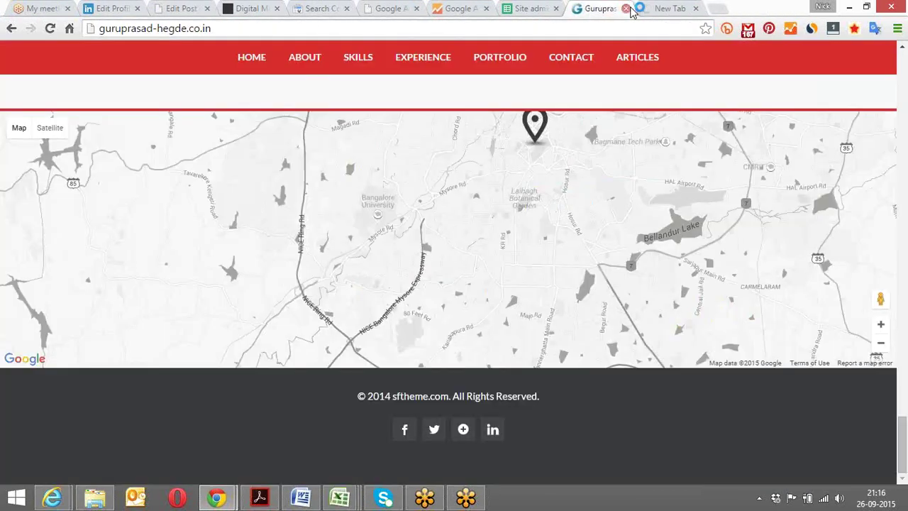
{"action": "left_click", "coordinate": [625, 9]}
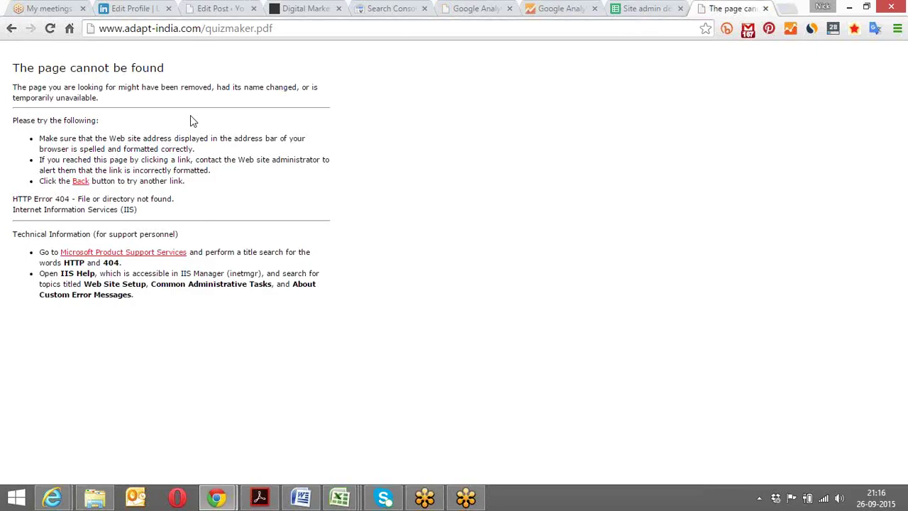
{"action": "key", "text": "alt+Tab"}
{"action": "left_click", "coordinate": [236, 242]}
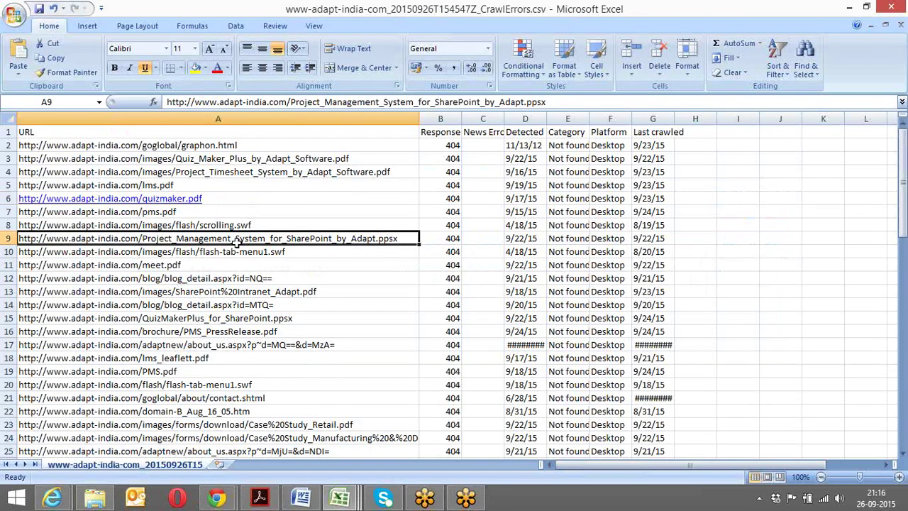
{"action": "scroll", "coordinate": [220, 291], "scroll_direction": "down", "scroll_amount": 8}
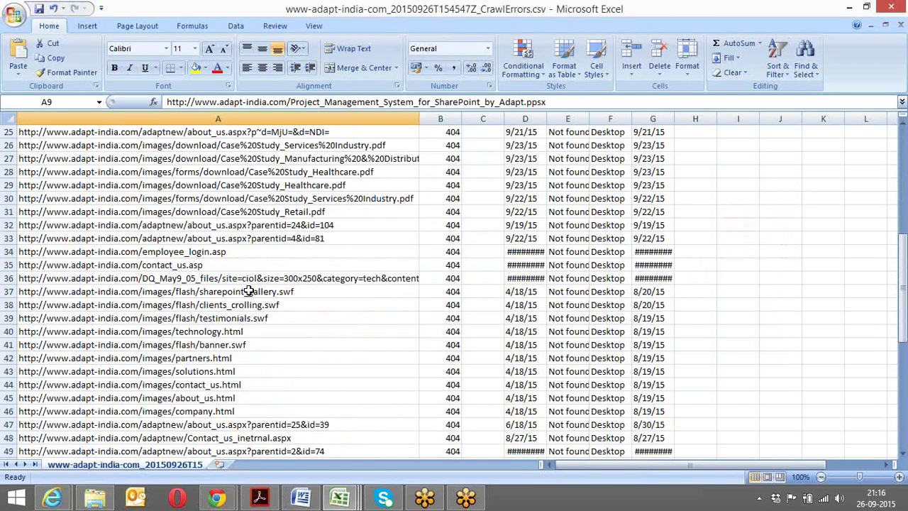
{"action": "scroll", "coordinate": [249, 291], "scroll_direction": "down", "scroll_amount": 11}
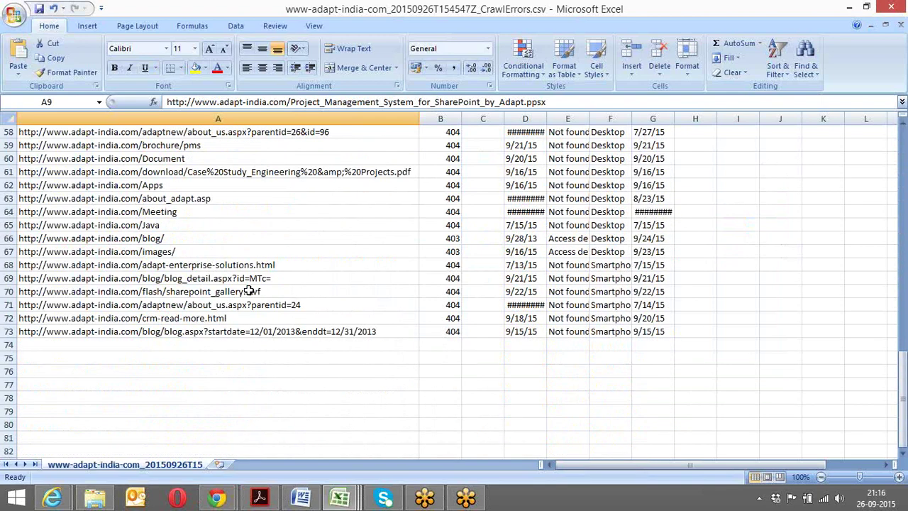
{"action": "scroll", "coordinate": [248, 291], "scroll_direction": "down", "scroll_amount": 1}
{"action": "scroll", "coordinate": [132, 308], "scroll_direction": "up", "scroll_amount": 1}
{"action": "left_click", "coordinate": [117, 331]}
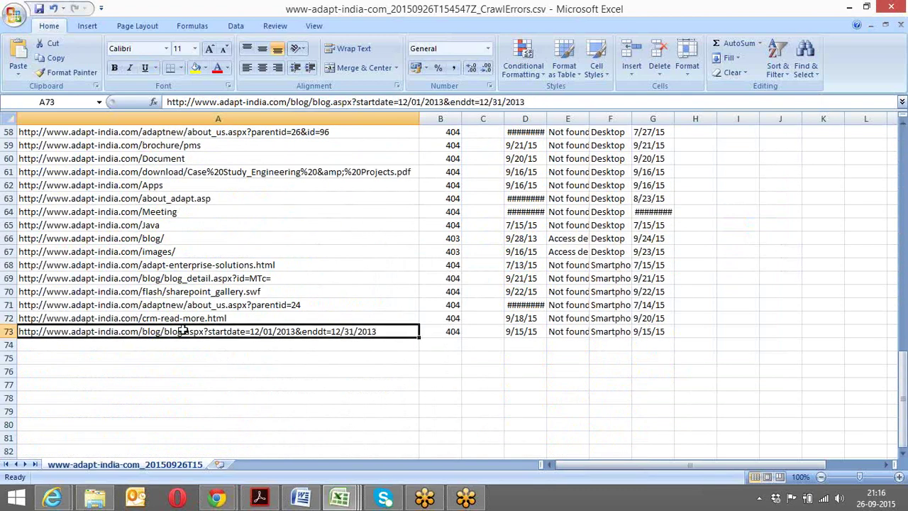
{"action": "left_click", "coordinate": [182, 289]}
{"action": "scroll", "coordinate": [206, 291], "scroll_direction": "up", "scroll_amount": 13}
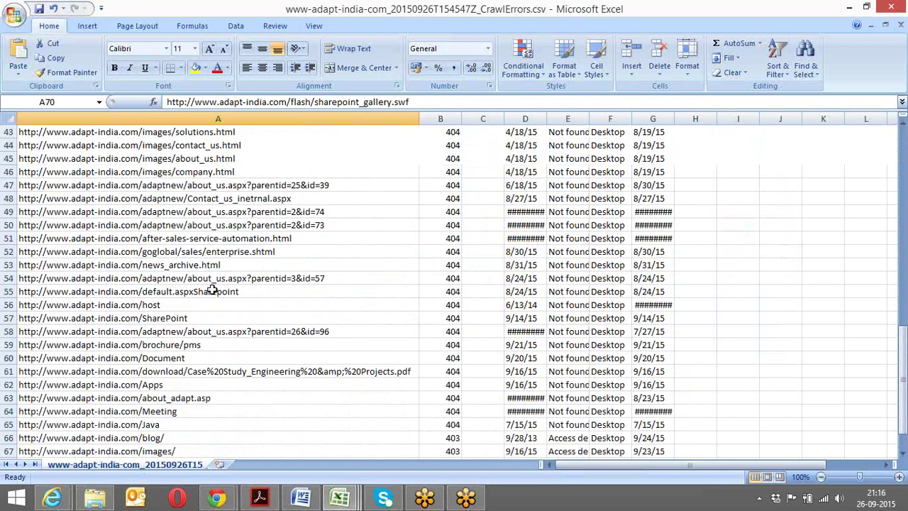
{"action": "scroll", "coordinate": [212, 290], "scroll_direction": "up", "scroll_amount": 6}
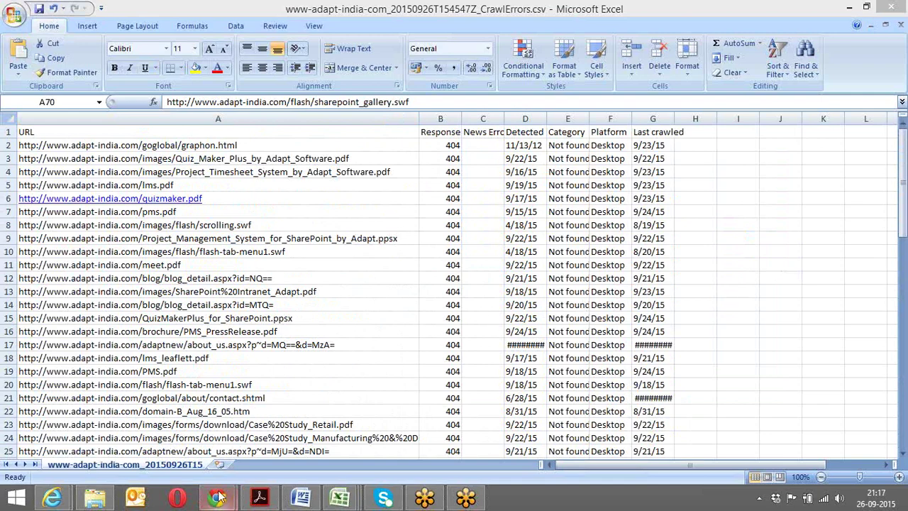
{"action": "mouse_move", "coordinate": [218, 498]}
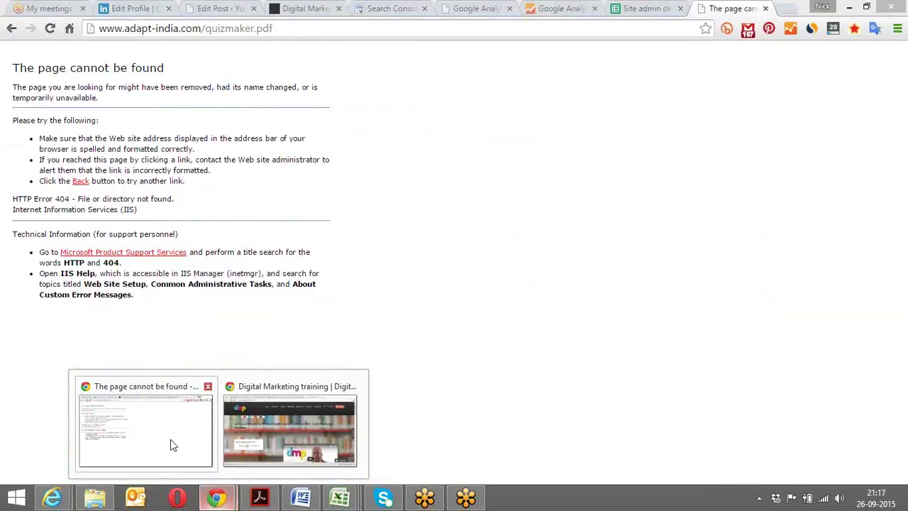
{"action": "left_click", "coordinate": [170, 439]}
{"action": "left_click", "coordinate": [388, 7]}
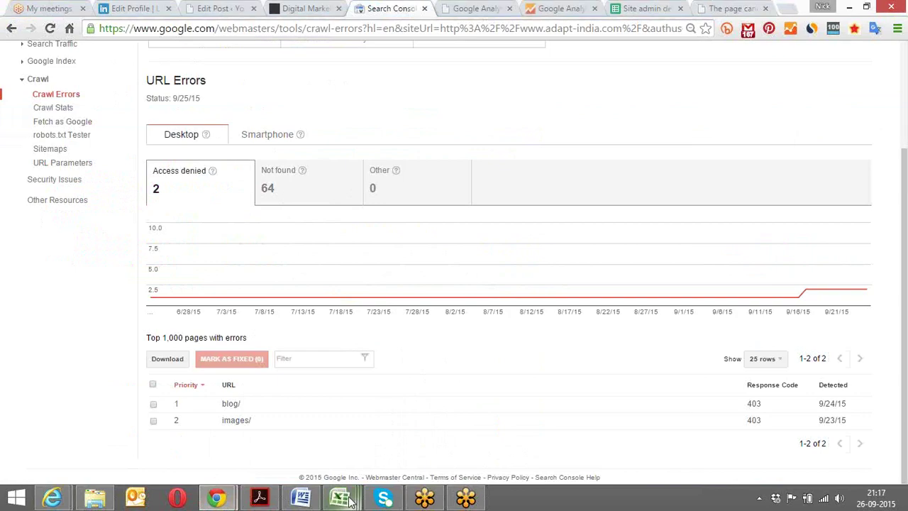
{"action": "mouse_move", "coordinate": [339, 499]}
{"action": "left_click", "coordinate": [532, 454]}
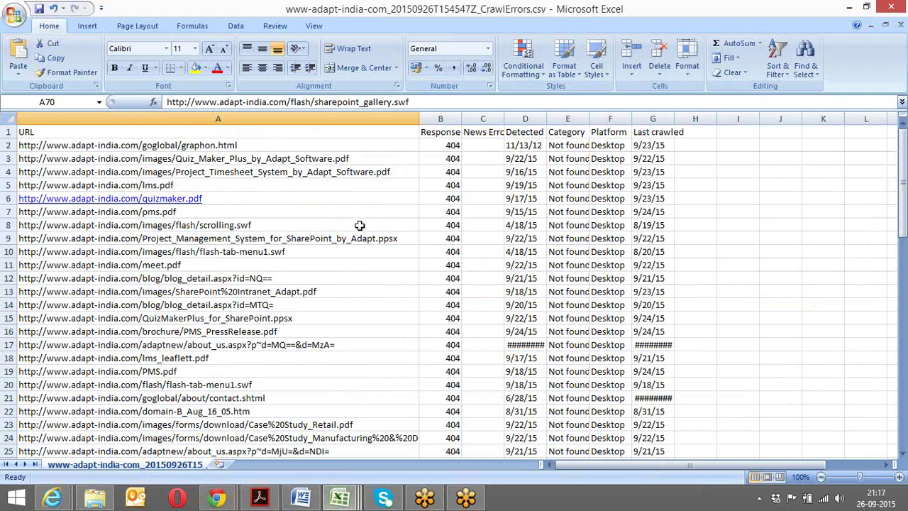
{"action": "left_click", "coordinate": [359, 224]}
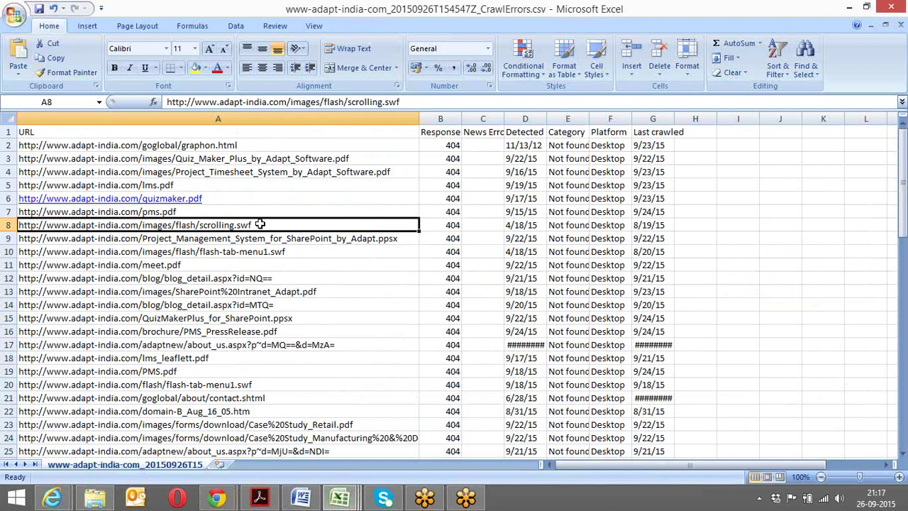
Widen column D so Detected dates like 06-11-2015 show, checking row 8's dates.
{"action": "left_click", "coordinate": [528, 225]}
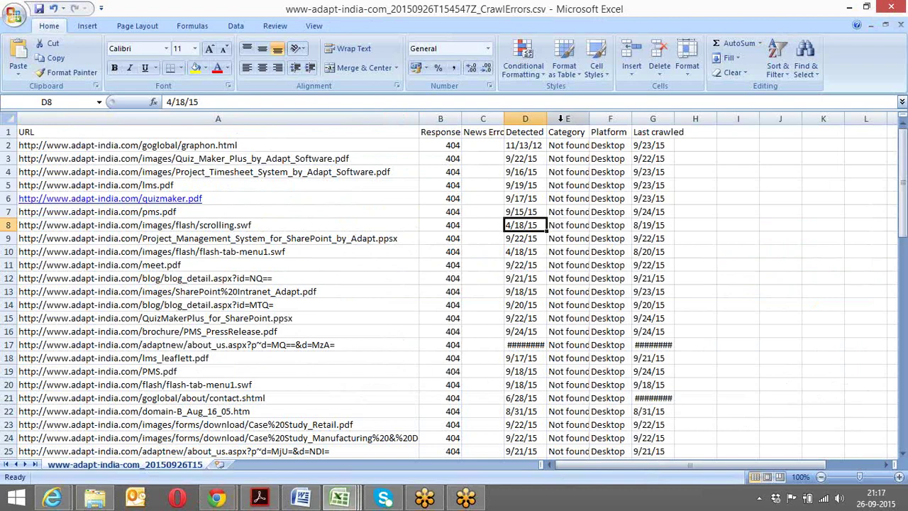
{"action": "left_click_drag", "start_coordinate": [546, 118], "coordinate": [576, 119]}
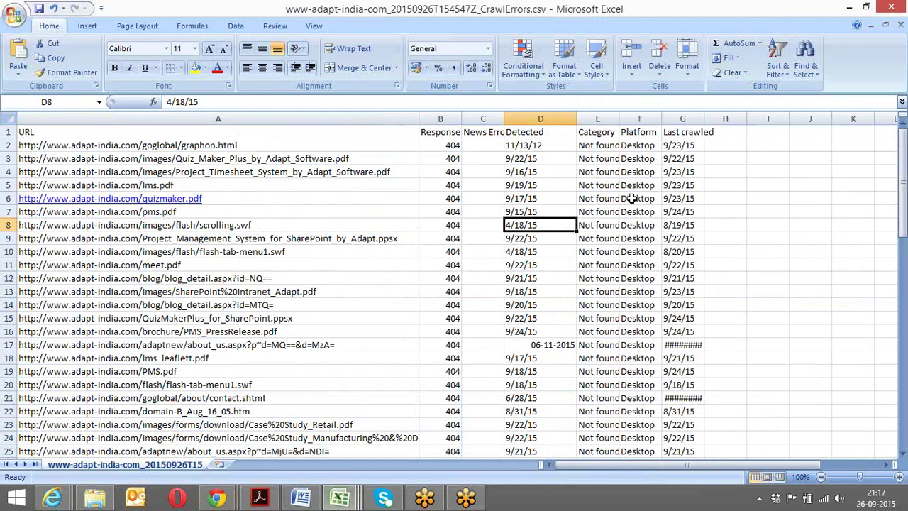
{"action": "left_click", "coordinate": [676, 227]}
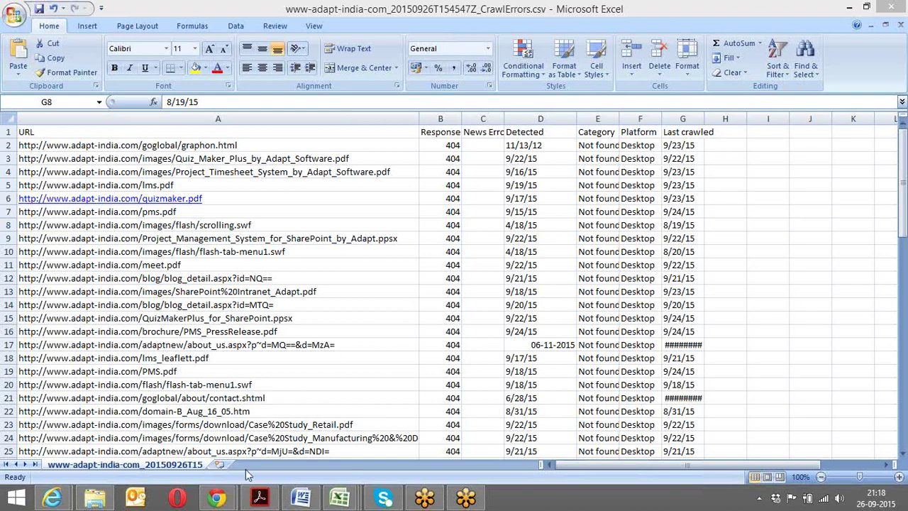
{"action": "mouse_move", "coordinate": [218, 481]}
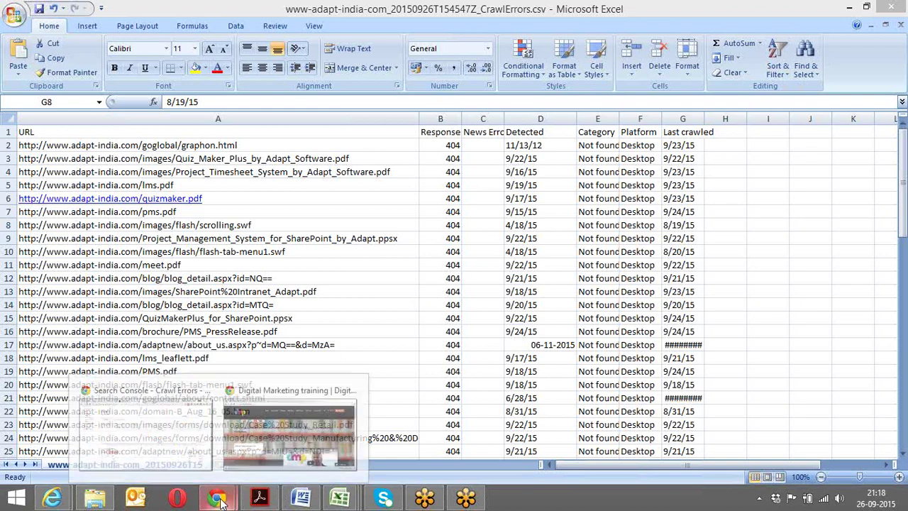
{"action": "left_click", "coordinate": [260, 422]}
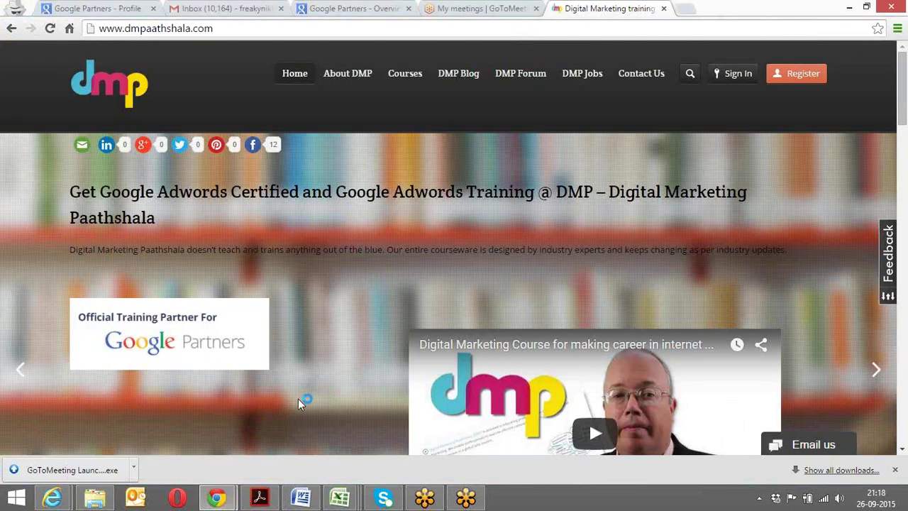
{"action": "mouse_move", "coordinate": [217, 496]}
{"action": "left_click", "coordinate": [168, 436]}
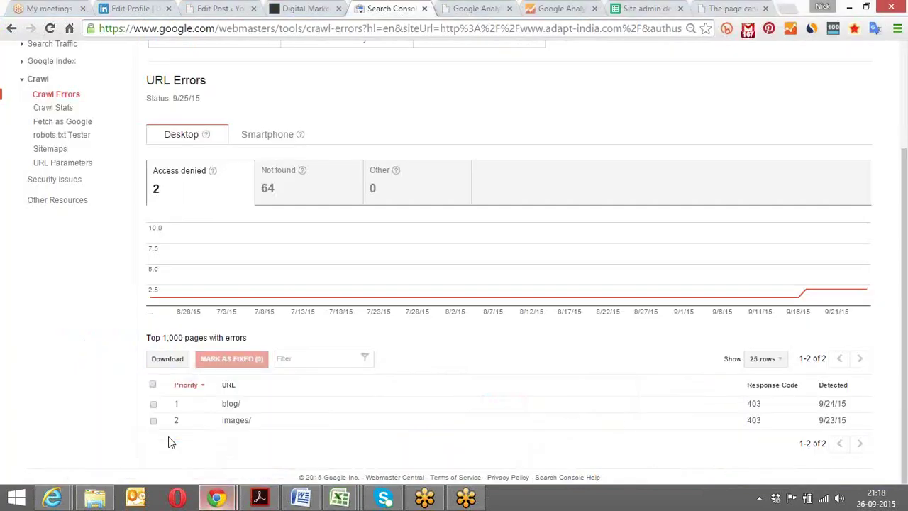
{"action": "left_click", "coordinate": [726, 9]}
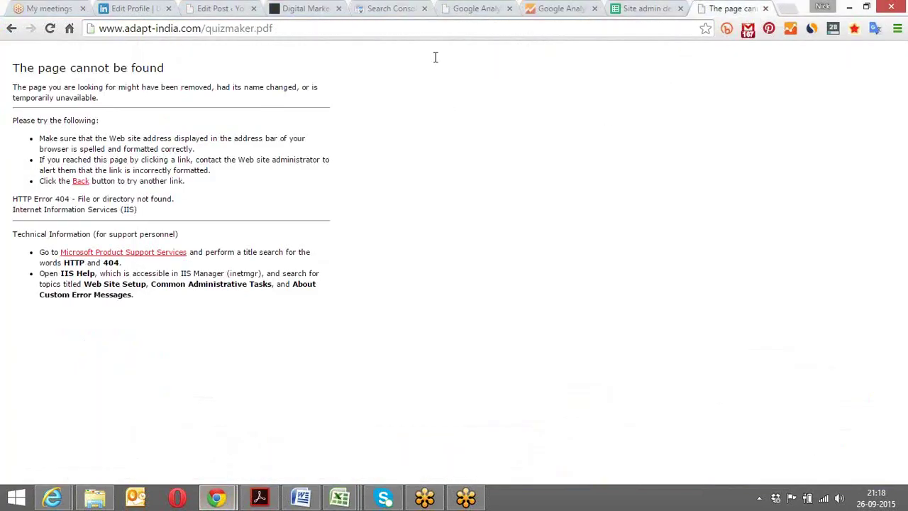
{"action": "left_click", "coordinate": [470, 9]}
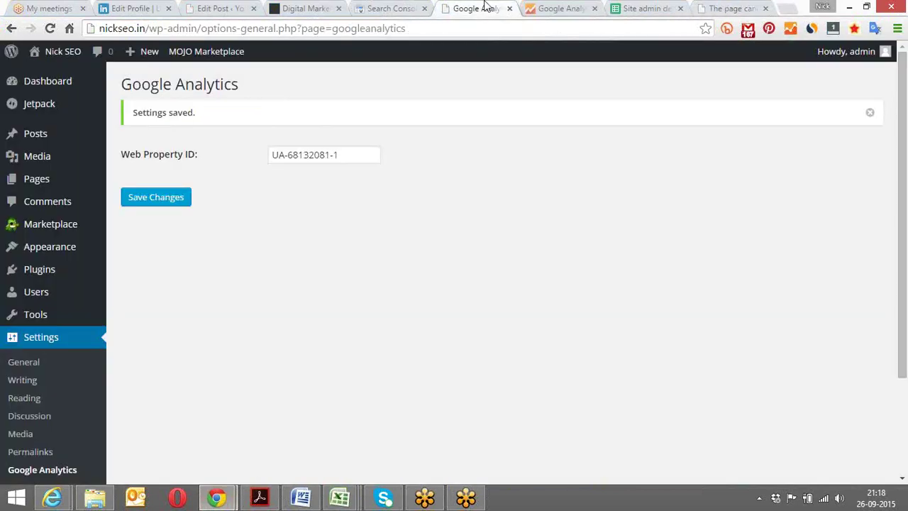
{"action": "left_click", "coordinate": [726, 8]}
{"action": "left_click", "coordinate": [792, 10]}
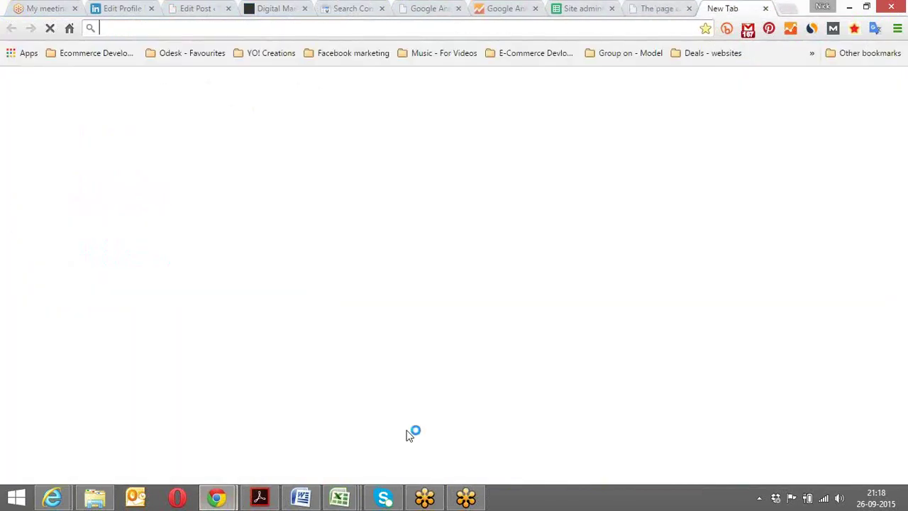
{"action": "mouse_move", "coordinate": [339, 497]}
{"action": "left_click", "coordinate": [440, 440]}
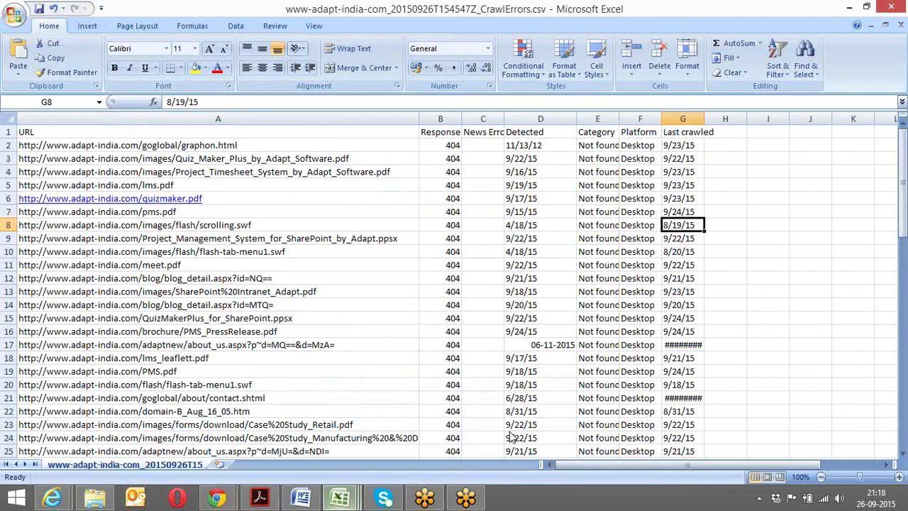
Select the 404 response codes down column B, then switch to Chrome's New Tab page.
{"action": "left_click", "coordinate": [188, 316]}
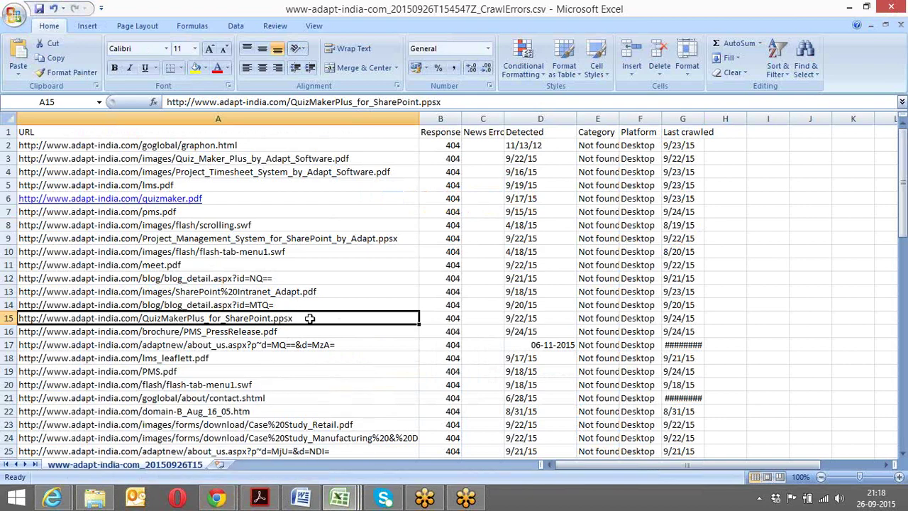
{"action": "left_click_drag", "start_coordinate": [452, 145], "coordinate": [421, 477]}
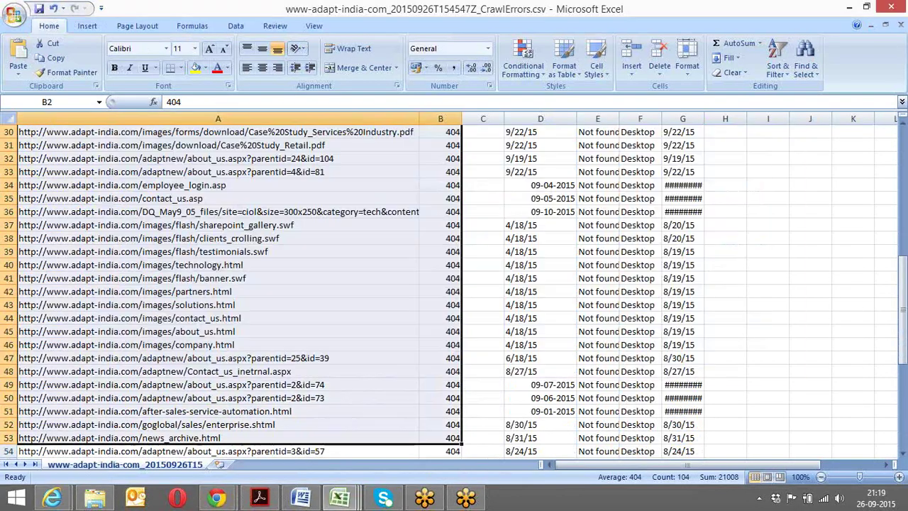
{"action": "key", "text": "alt+Tab"}
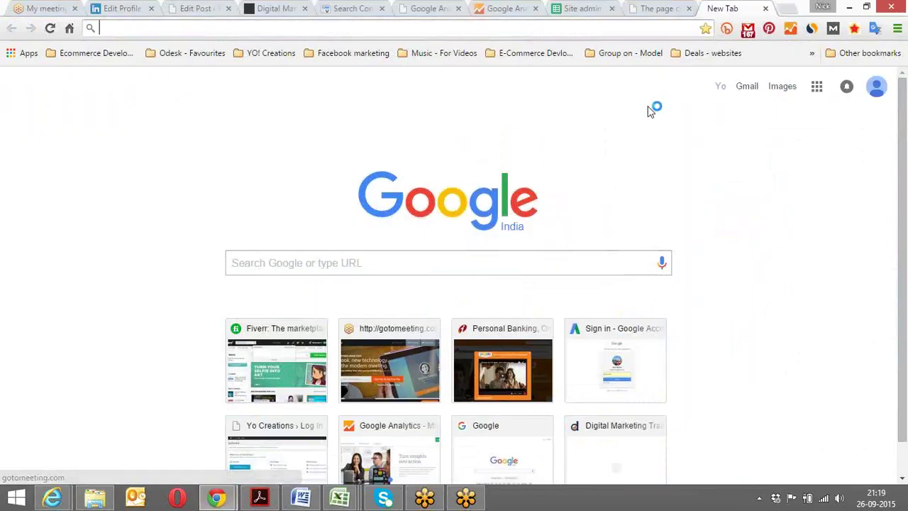
In a new tab, load snapdeal.com/asrhdfahadfhadfhadf to show Snapdeal's custom 'Lost your way?' 404 page.
{"action": "left_click", "coordinate": [786, 8]}
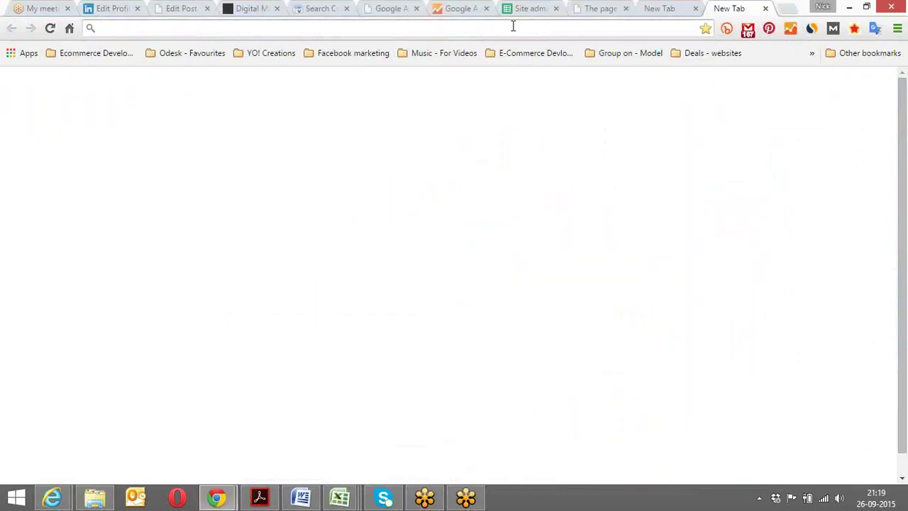
{"action": "type", "text": "sna"}
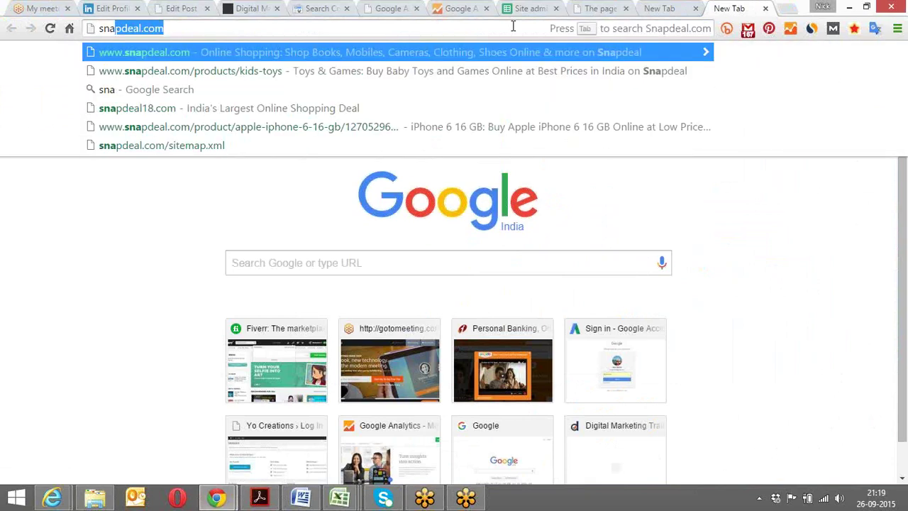
{"action": "type", "text": "p"}
{"action": "key", "text": "End"}
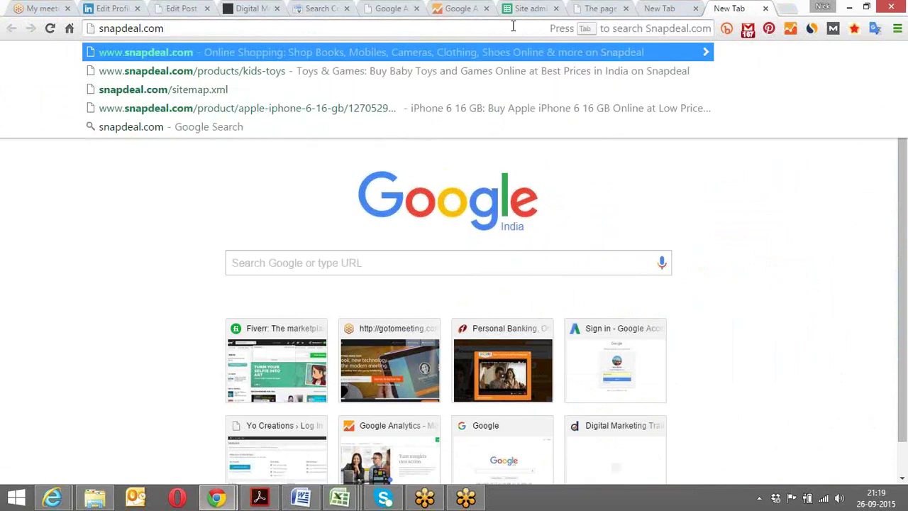
{"action": "type", "text": "/"}
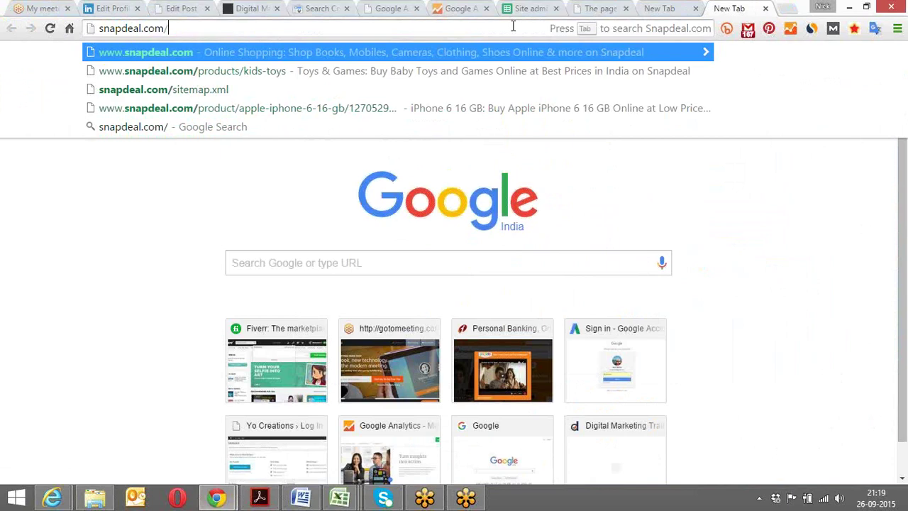
{"action": "type", "text": "asrhdfahadfhadfhadf"}
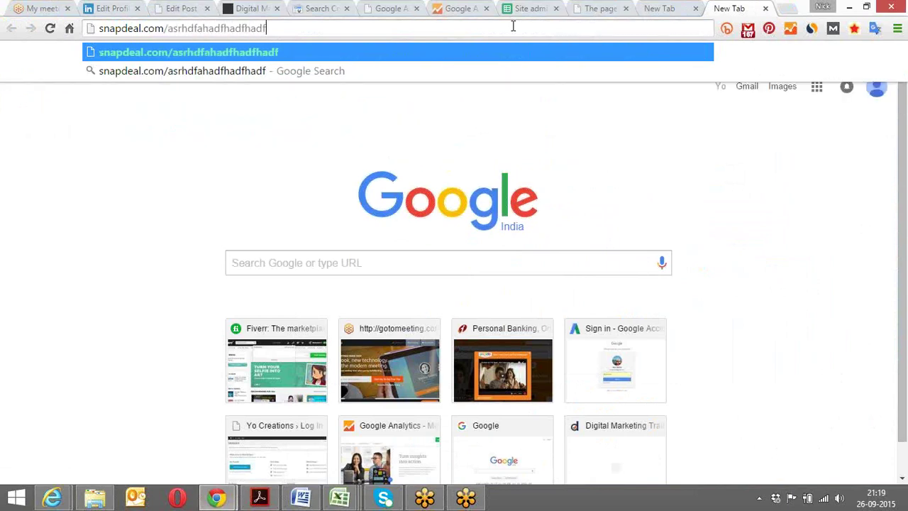
{"action": "key", "text": "Return"}
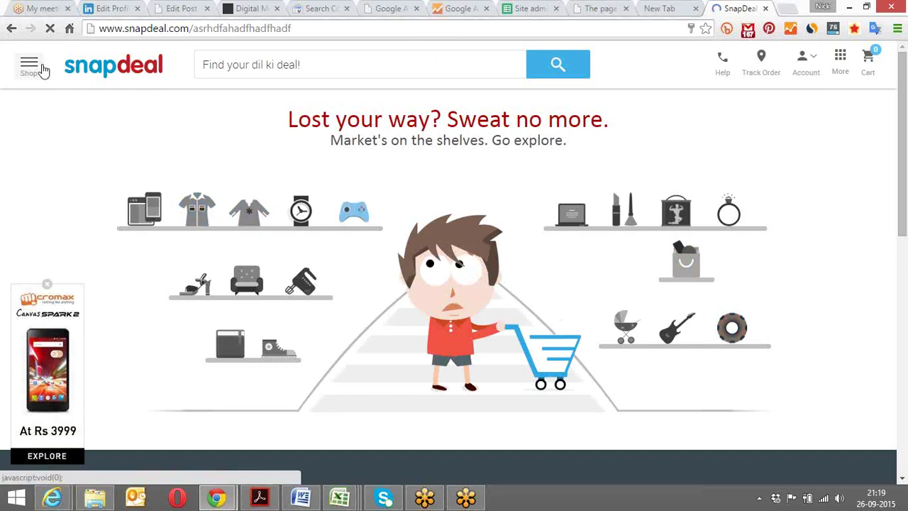
{"action": "mouse_move", "coordinate": [29, 68]}
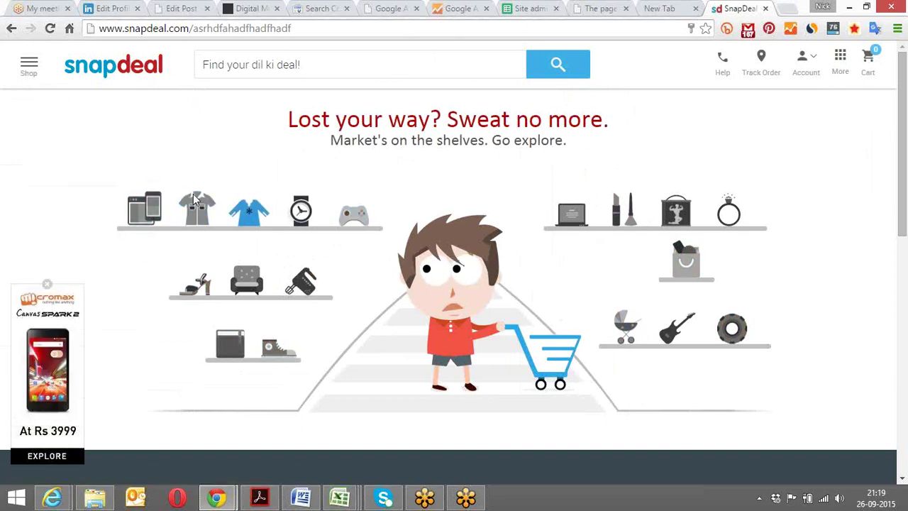
{"action": "scroll", "coordinate": [365, 248], "scroll_direction": "down", "scroll_amount": 5}
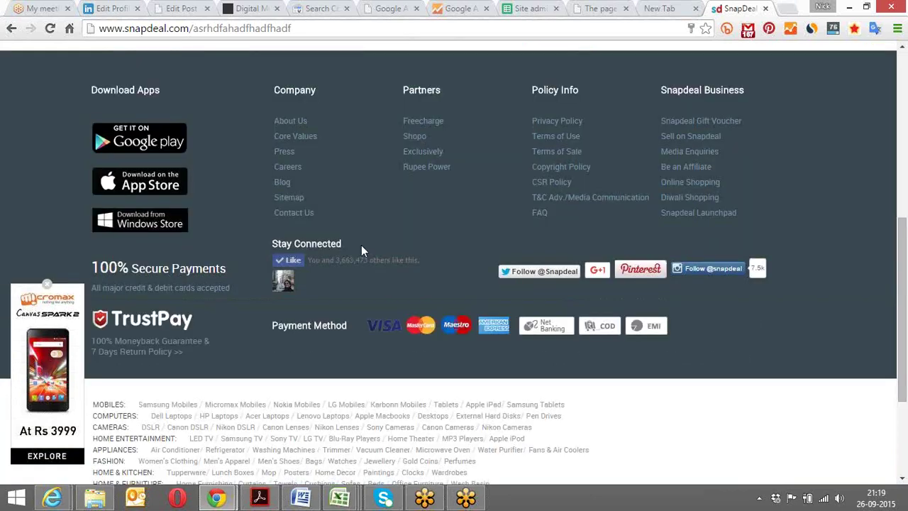
{"action": "scroll", "coordinate": [348, 178], "scroll_direction": "up", "scroll_amount": 5}
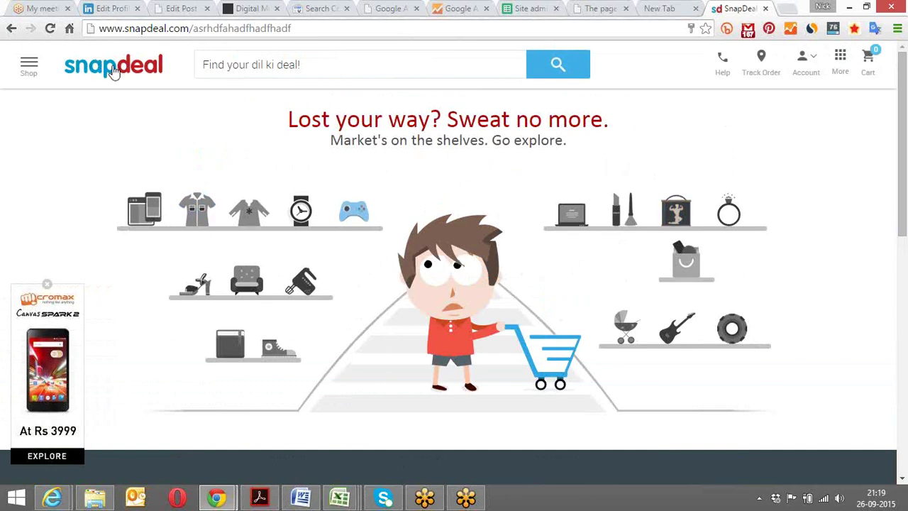
{"action": "left_click_drag", "start_coordinate": [296, 29], "coordinate": [98, 28]}
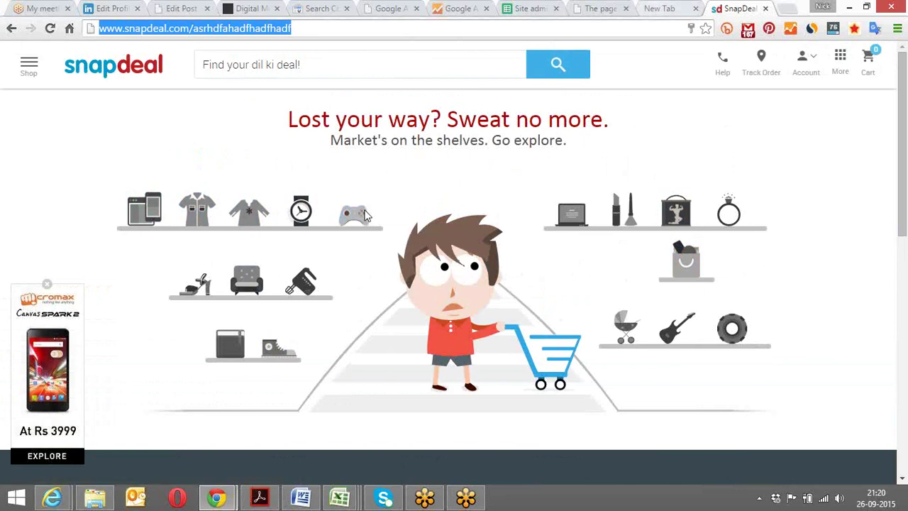
{"action": "left_click", "coordinate": [604, 8]}
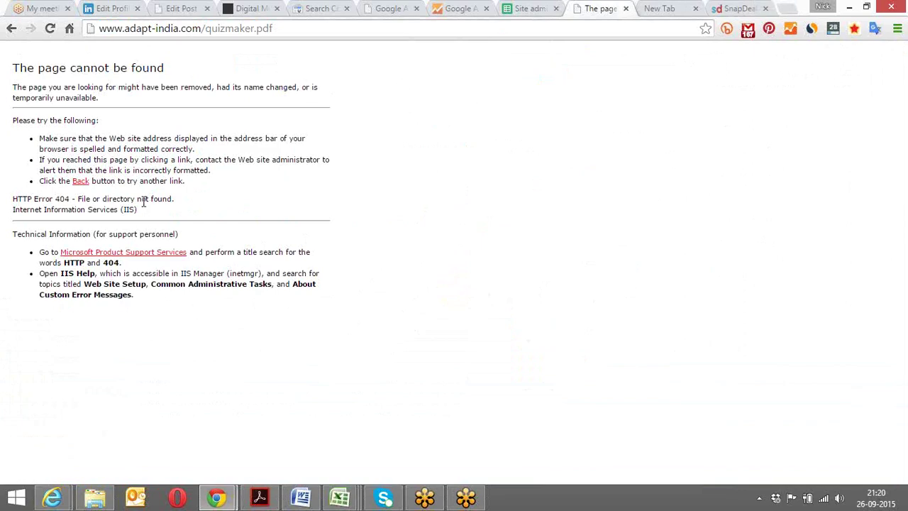
{"action": "left_click", "coordinate": [708, 8]}
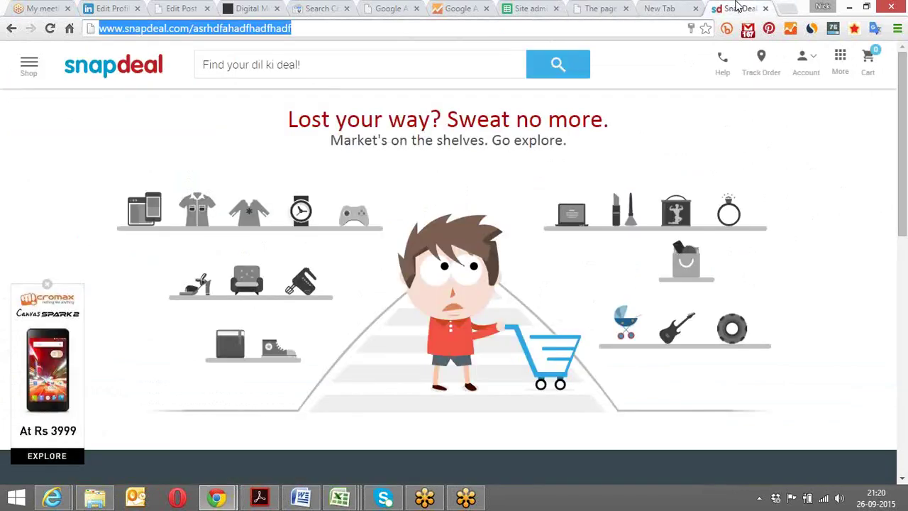
{"action": "left_click_drag", "start_coordinate": [708, 9], "coordinate": [666, 10]}
{"action": "key", "text": "ctrl+l"}
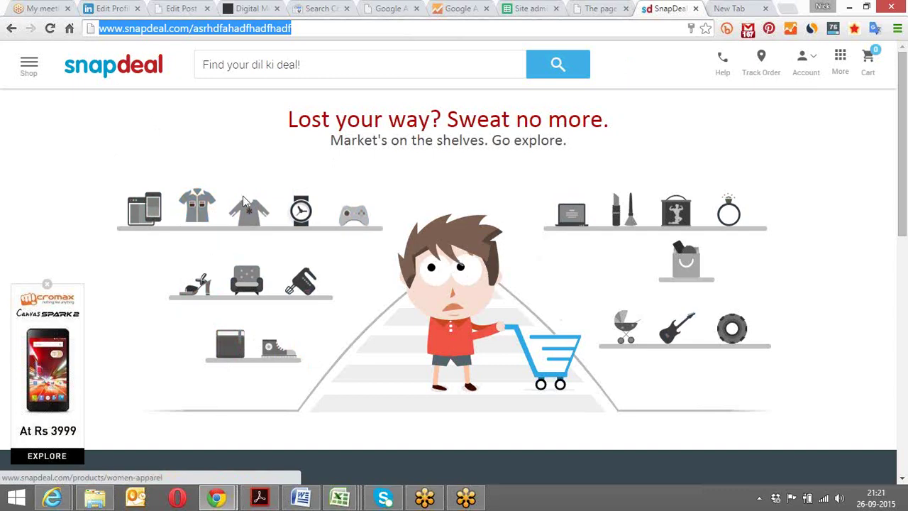
{"action": "left_click", "coordinate": [342, 499]}
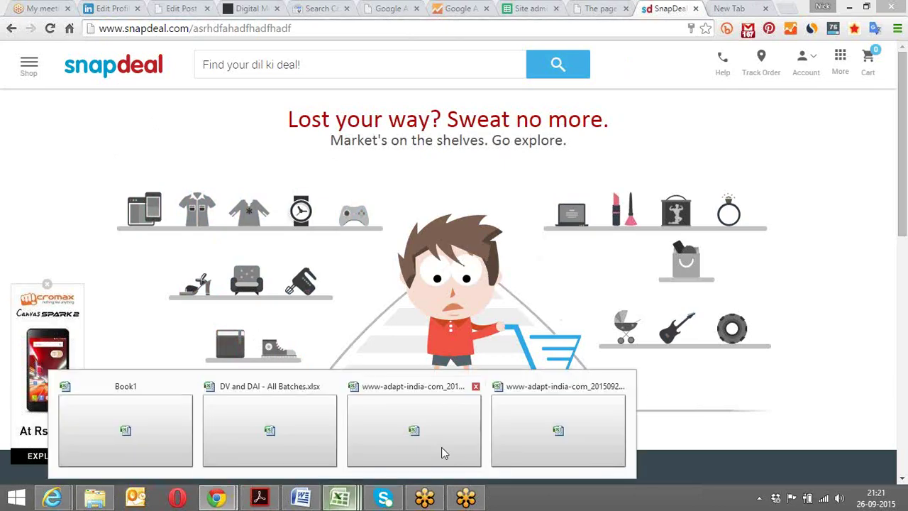
{"action": "left_click", "coordinate": [530, 429]}
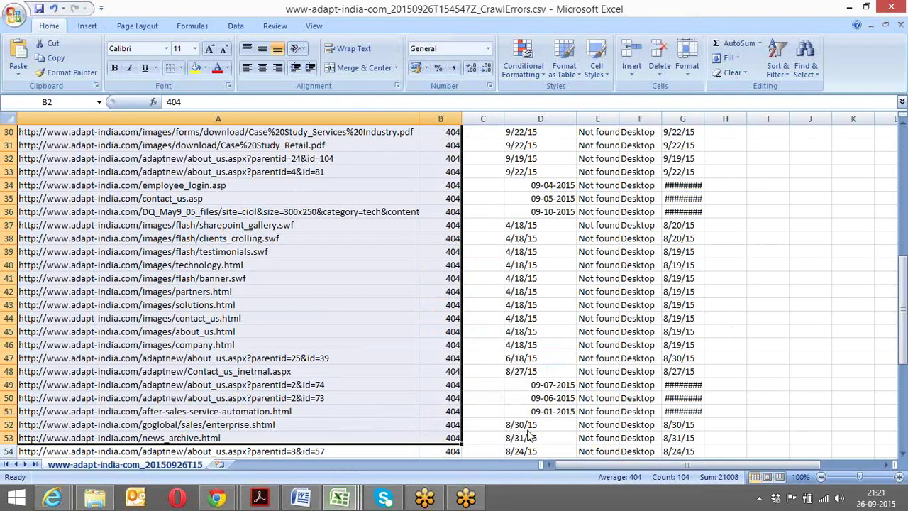
{"action": "left_click", "coordinate": [216, 499]}
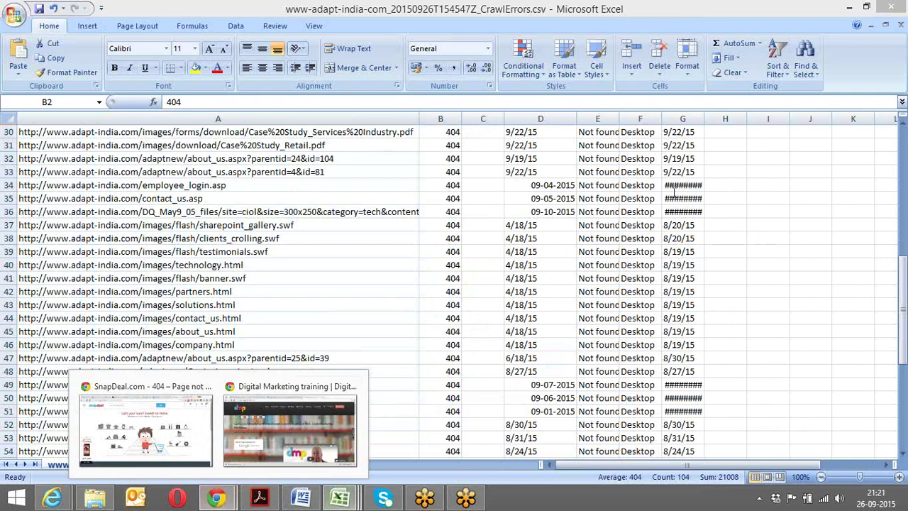
{"action": "left_click", "coordinate": [850, 6]}
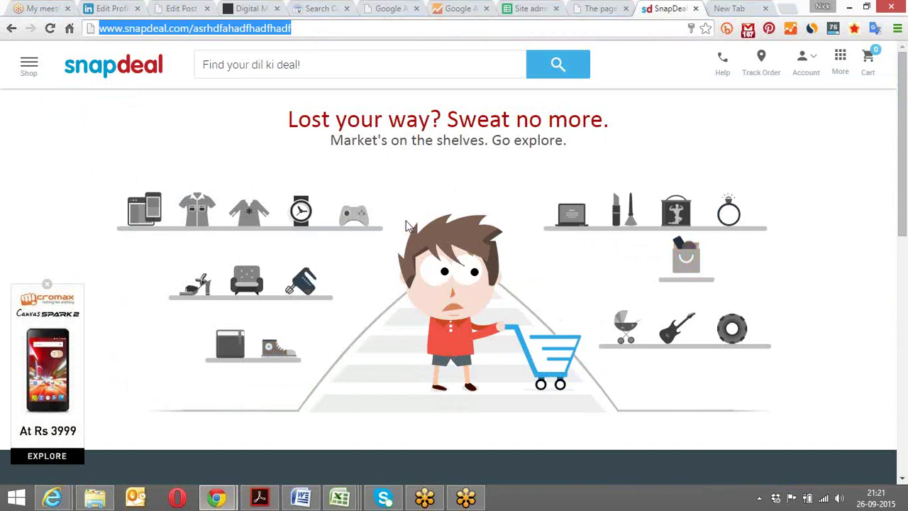
Load flipkart.com/sadhdfhadfhadfjadfhadfj, which lands on the homepage, then switch back to Snapdeal's 404 tab.
{"action": "left_click", "coordinate": [716, 8]}
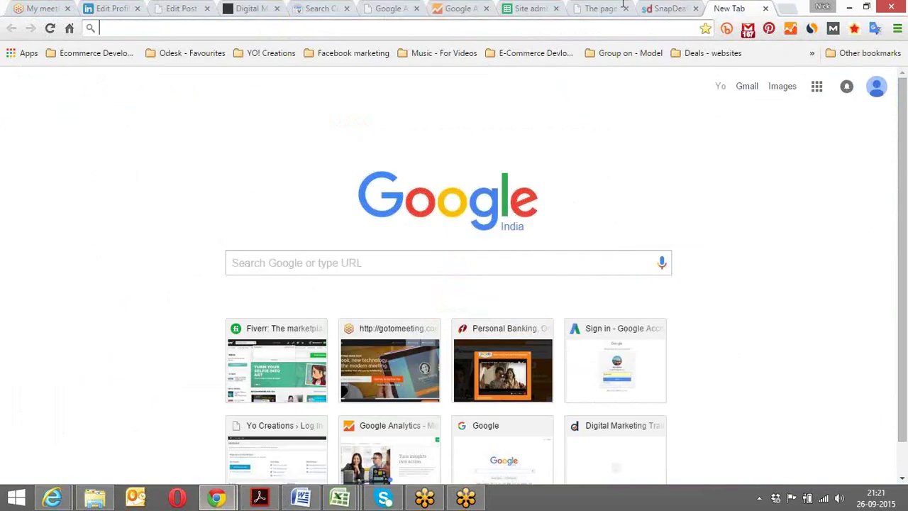
{"action": "type", "text": "f"}
{"action": "type", "text": "pkart.com"}
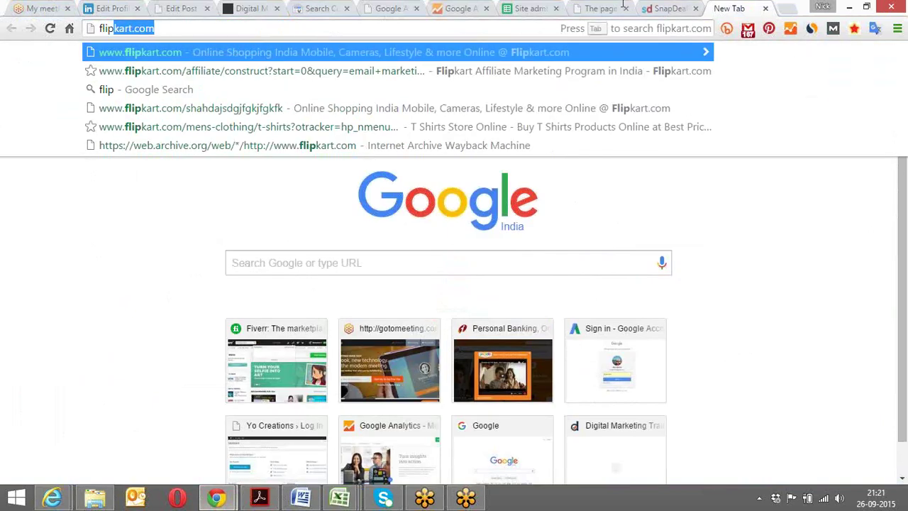
{"action": "key", "text": "Right"}
{"action": "type", "text": "/"}
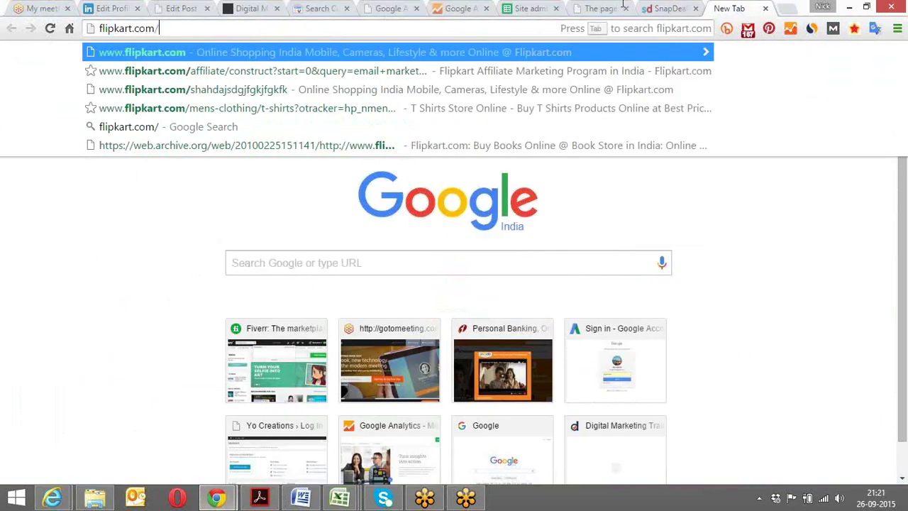
{"action": "type", "text": "sadhdfhadfhadfjadfhadfj"}
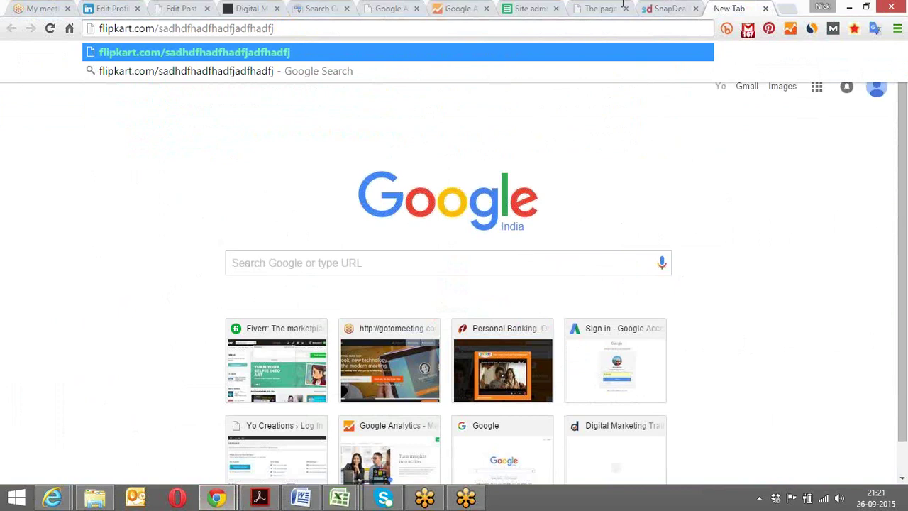
{"action": "key", "text": "Return"}
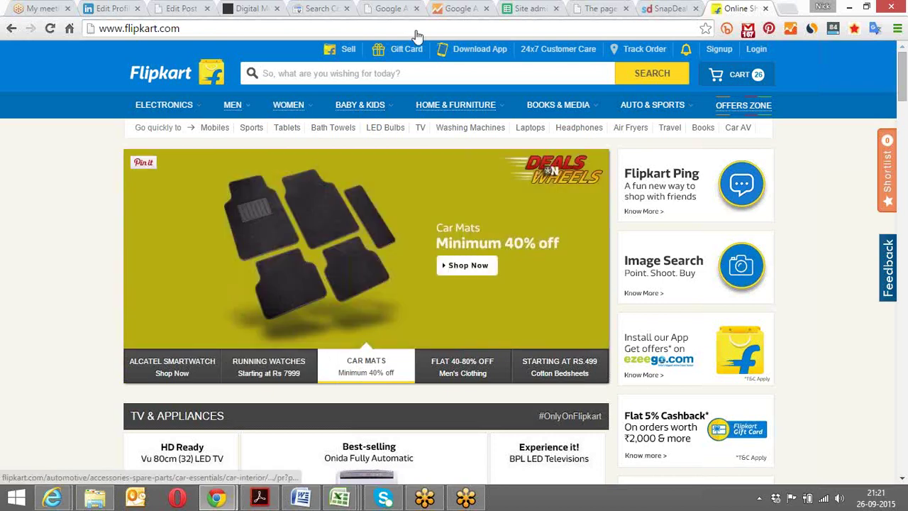
{"action": "left_click", "coordinate": [670, 8]}
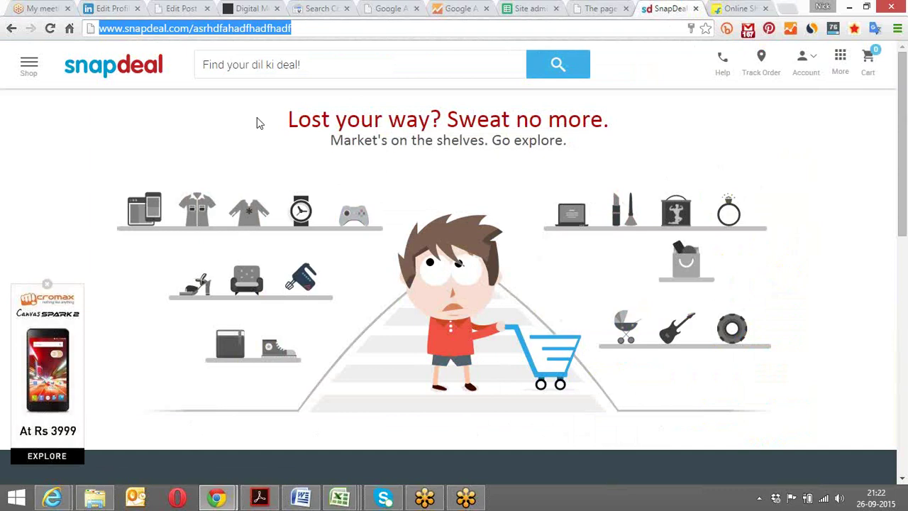
{"action": "left_click", "coordinate": [259, 123]}
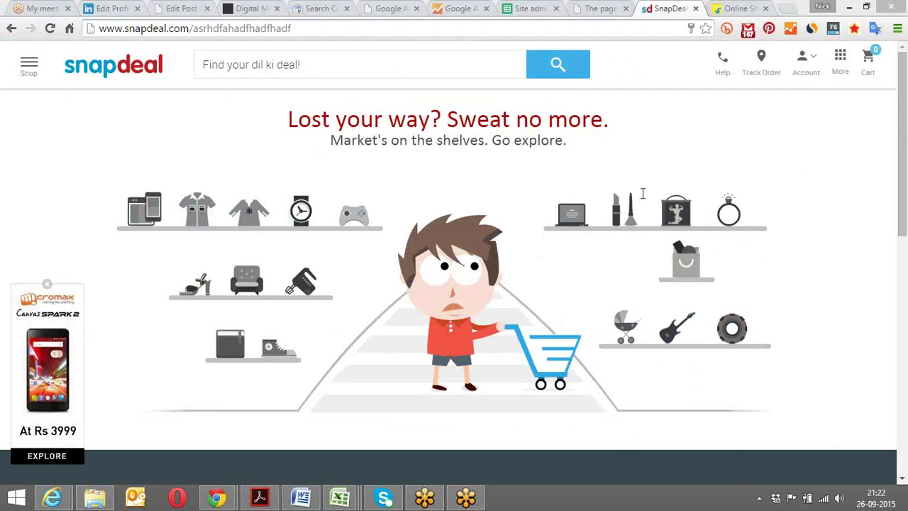
Replace the Flipkart address with travelguy.in/ashasfhashashasfhasfdh, then jump to the COMBOS section.
{"action": "left_click", "coordinate": [736, 8]}
{"action": "left_click", "coordinate": [452, 23]}
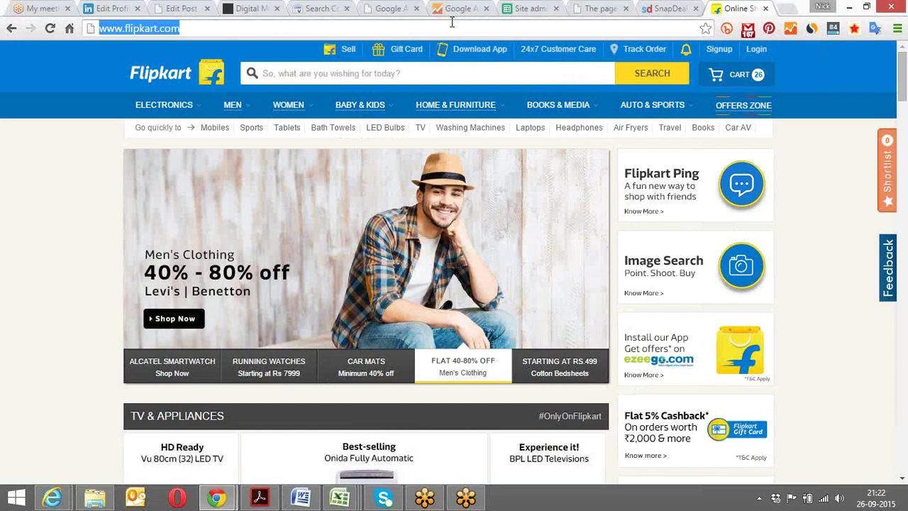
{"action": "type", "text": "travelg"}
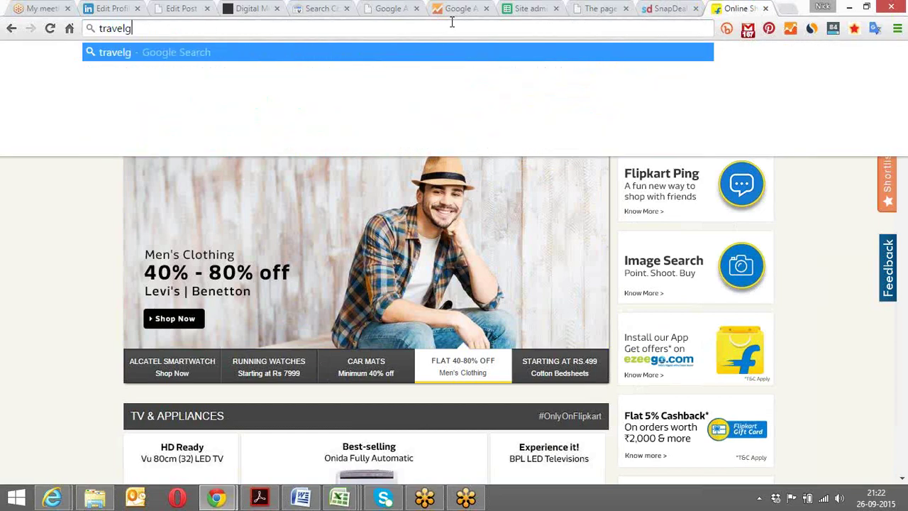
{"action": "type", "text": "uy.in"}
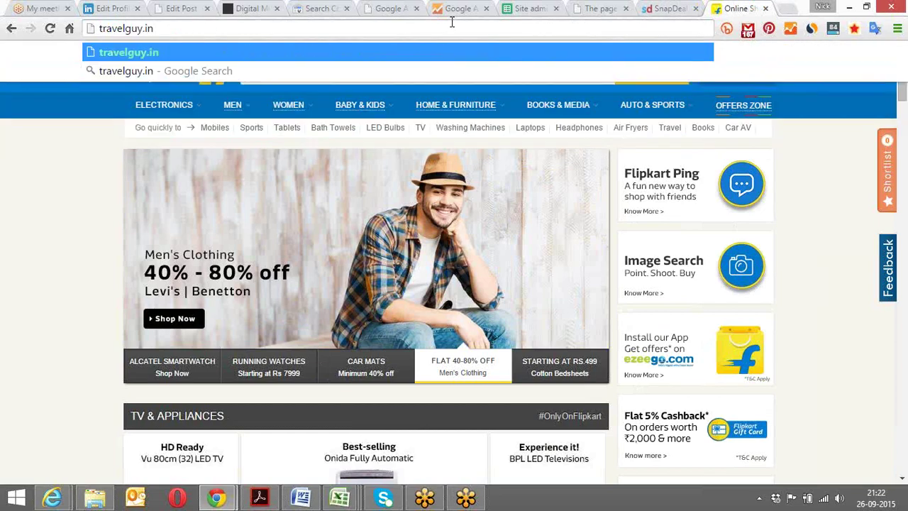
{"action": "type", "text": "/ashasfhashashasfhasfdh"}
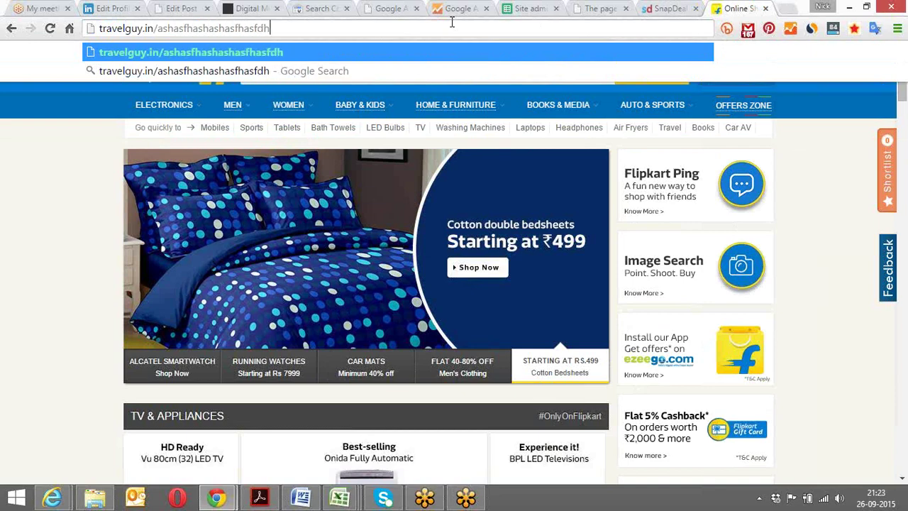
{"action": "key", "text": "Return"}
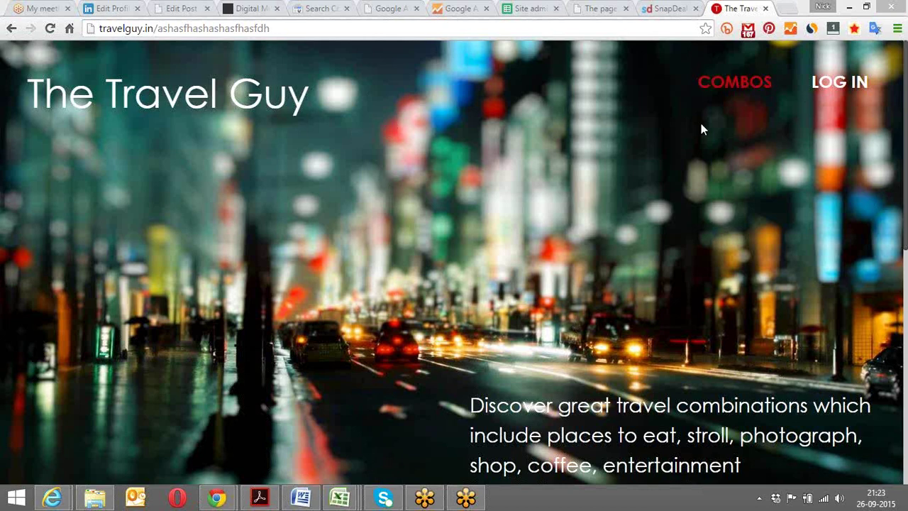
{"action": "left_click", "coordinate": [736, 92]}
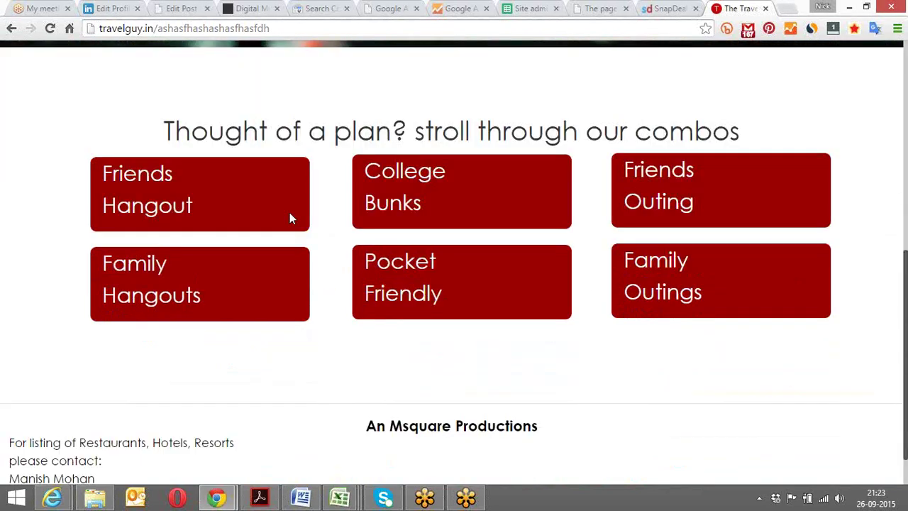
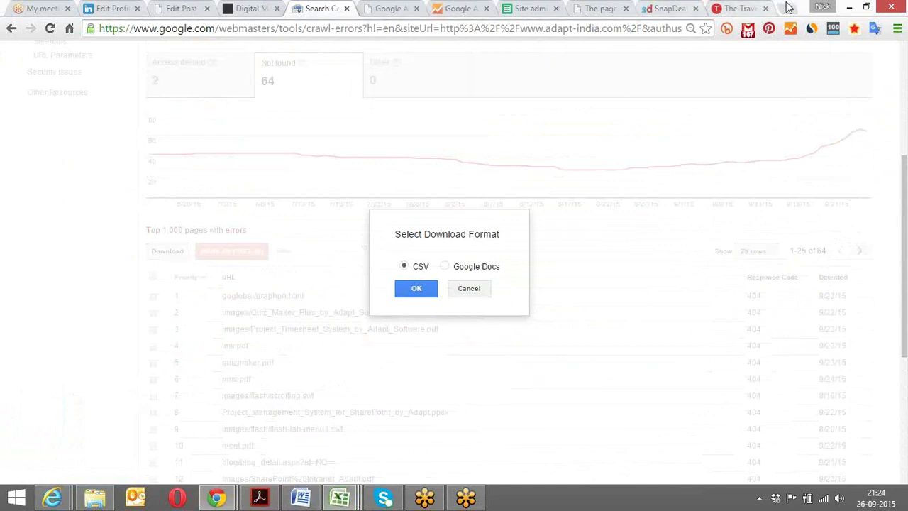
Open a new Chrome tab and load flipkart.com.
{"action": "left_click", "coordinate": [794, 9]}
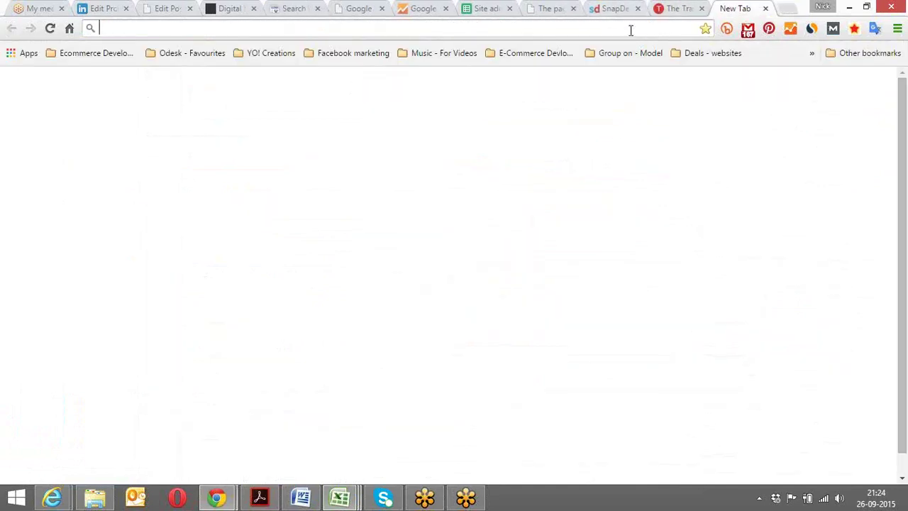
{"action": "type", "text": "flipka"}
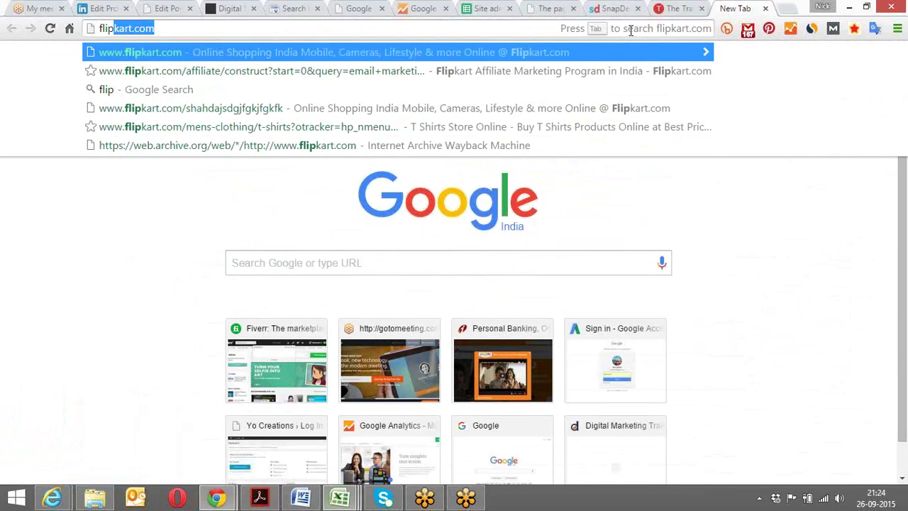
{"action": "type", "text": "rt"}
{"action": "key", "text": "Return"}
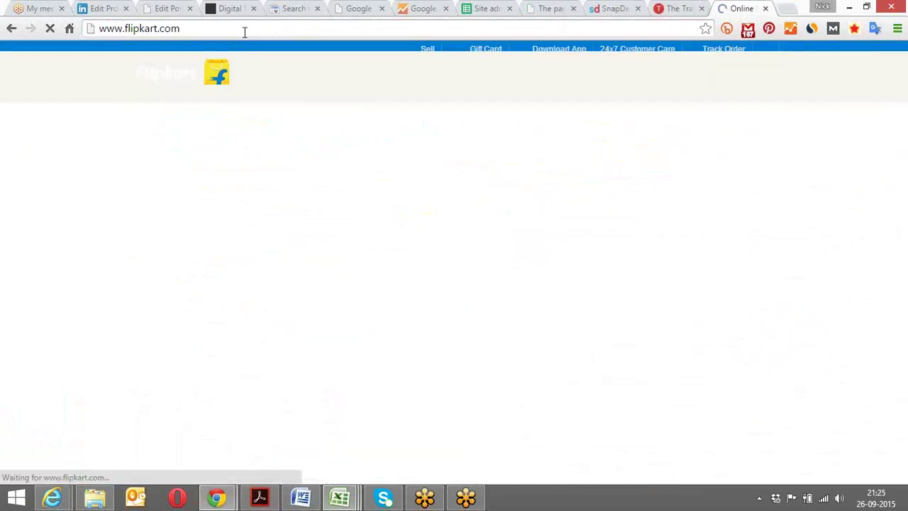
Replace the address to load the google.com homepage.
{"action": "left_click", "coordinate": [245, 28]}
{"action": "type", "text": "google"}
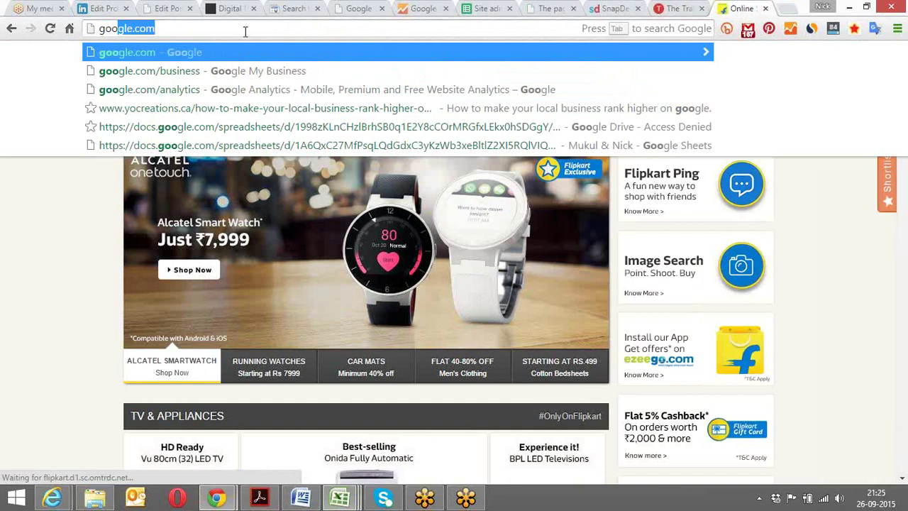
{"action": "key", "text": "Return"}
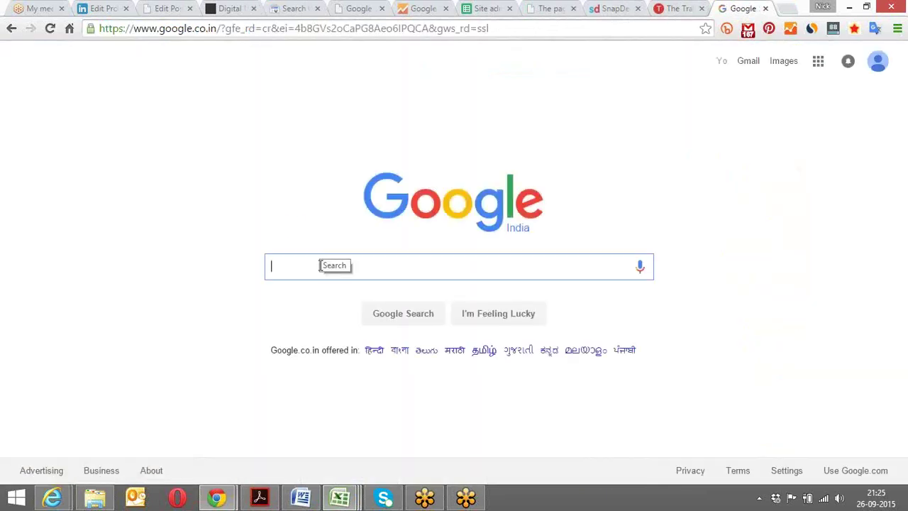
Search Google for snapdeal from the suggestion list, then bring the travelguy.in tab forward.
{"action": "type", "text": "snap"}
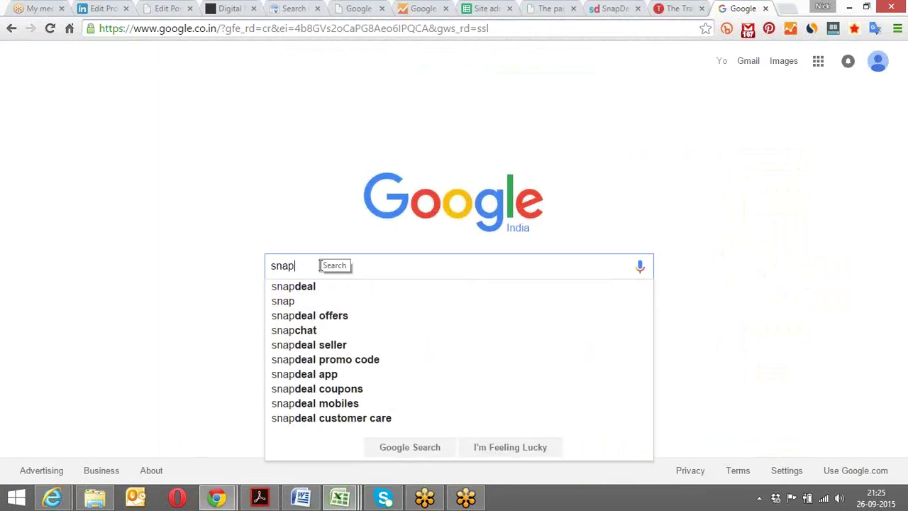
{"action": "key", "text": "Down"}
{"action": "key", "text": "Return"}
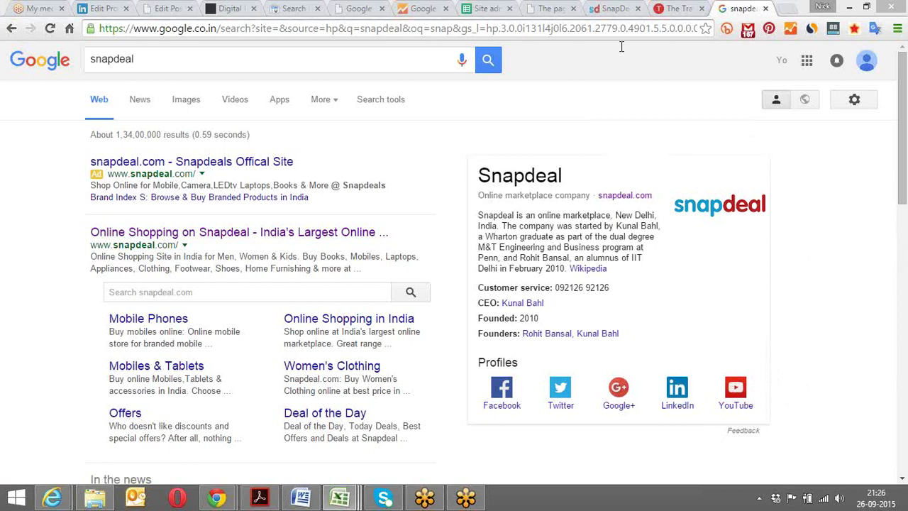
{"action": "left_click", "coordinate": [667, 6]}
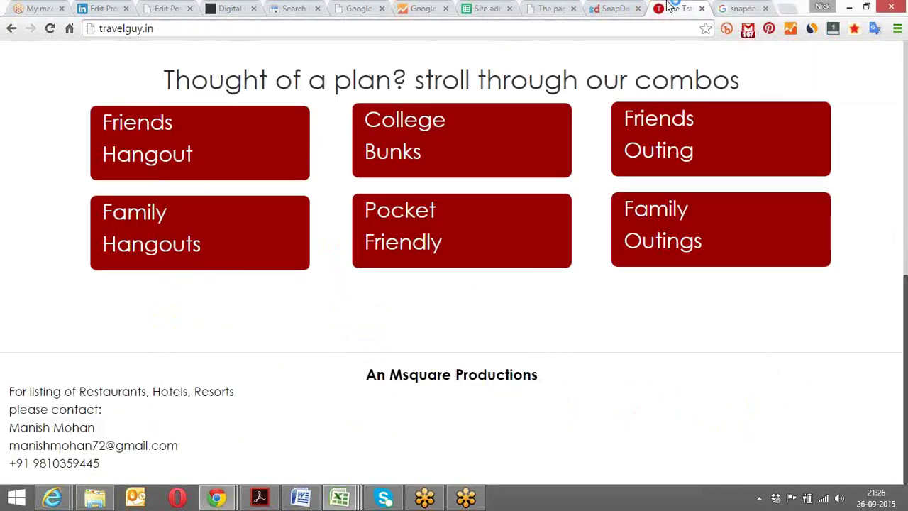
Return to the Search Console crawl-errors tab and download the crawl errors as CSV.
{"action": "left_click", "coordinate": [615, 10]}
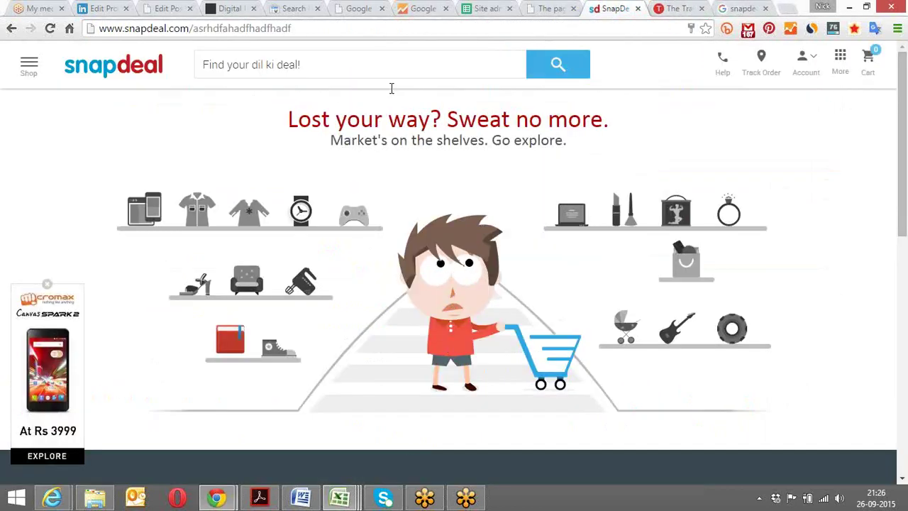
{"action": "left_click", "coordinate": [358, 7]}
{"action": "left_click", "coordinate": [423, 9]}
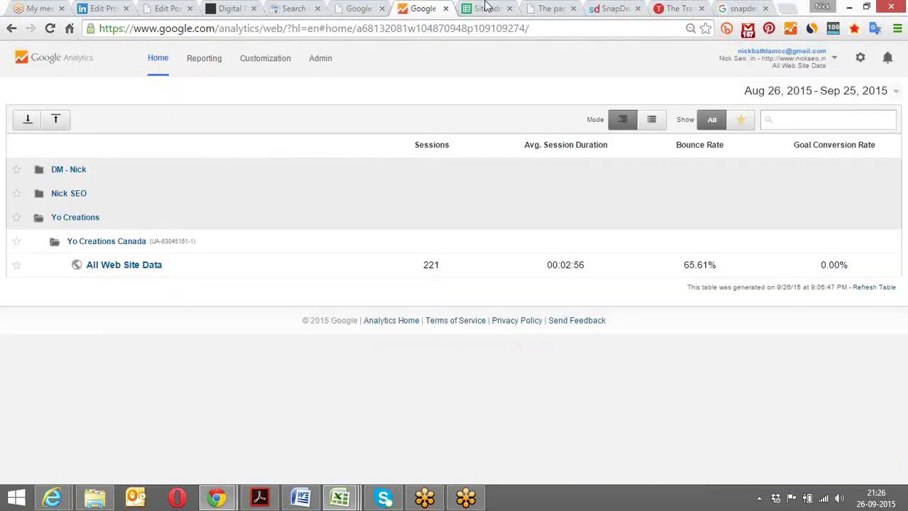
{"action": "left_click", "coordinate": [547, 9]}
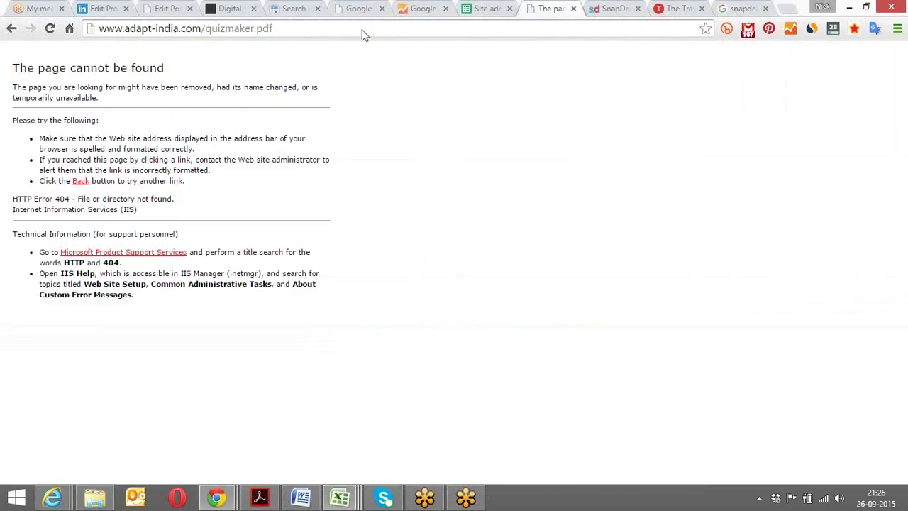
{"action": "left_click", "coordinate": [358, 9]}
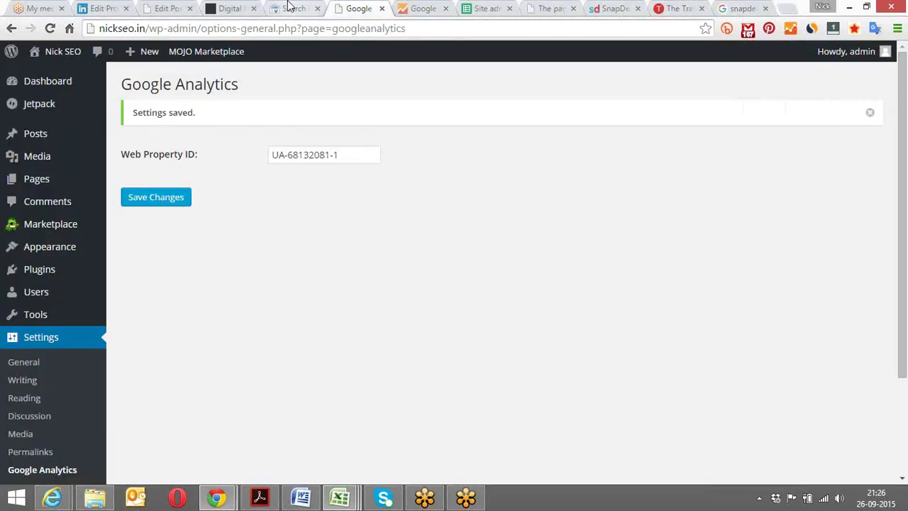
{"action": "left_click", "coordinate": [287, 7]}
{"action": "left_click", "coordinate": [416, 288]}
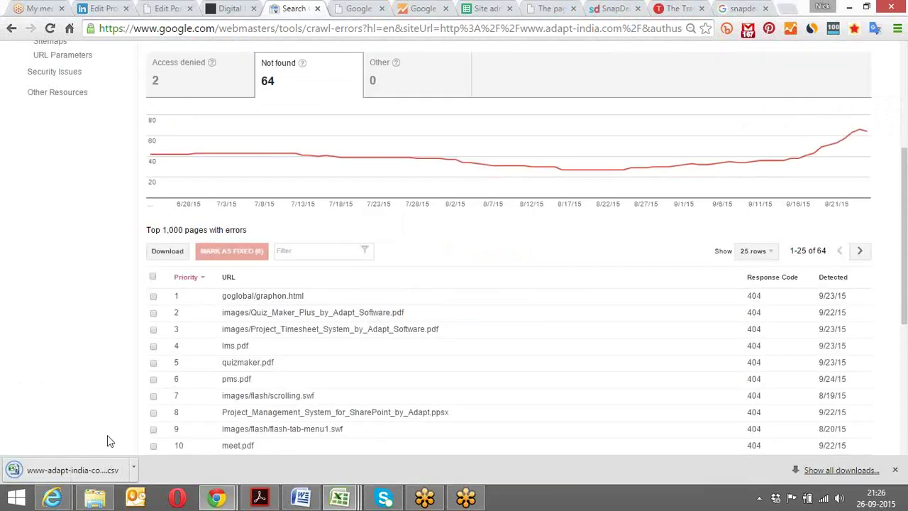
Open the downloaded crawl-errors CSV in Excel, scroll through its rows, then minimize Excel.
{"action": "left_click", "coordinate": [71, 470]}
{"action": "left_click", "coordinate": [546, 238]}
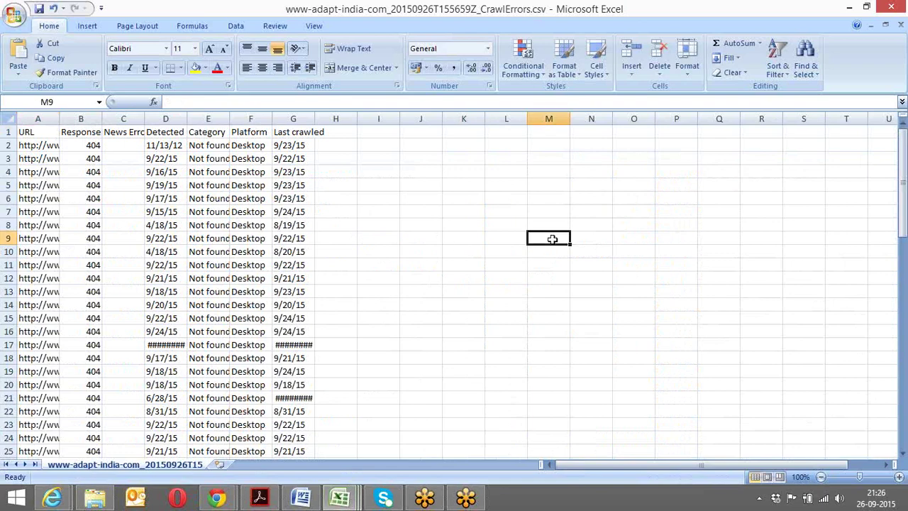
{"action": "scroll", "coordinate": [546, 239], "scroll_direction": "down", "scroll_amount": 10}
{"action": "scroll", "coordinate": [546, 239], "scroll_direction": "down", "scroll_amount": 12}
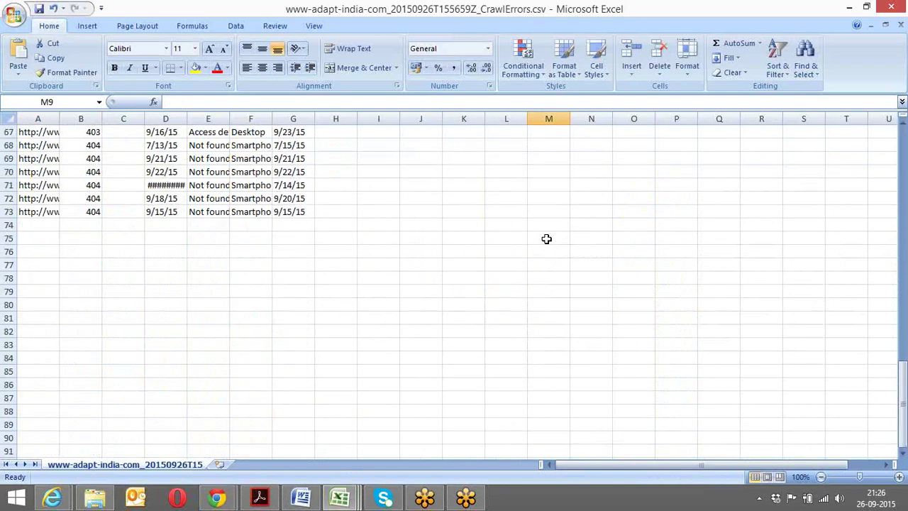
{"action": "scroll", "coordinate": [546, 238], "scroll_direction": "up", "scroll_amount": 1}
{"action": "left_click", "coordinate": [848, 9]}
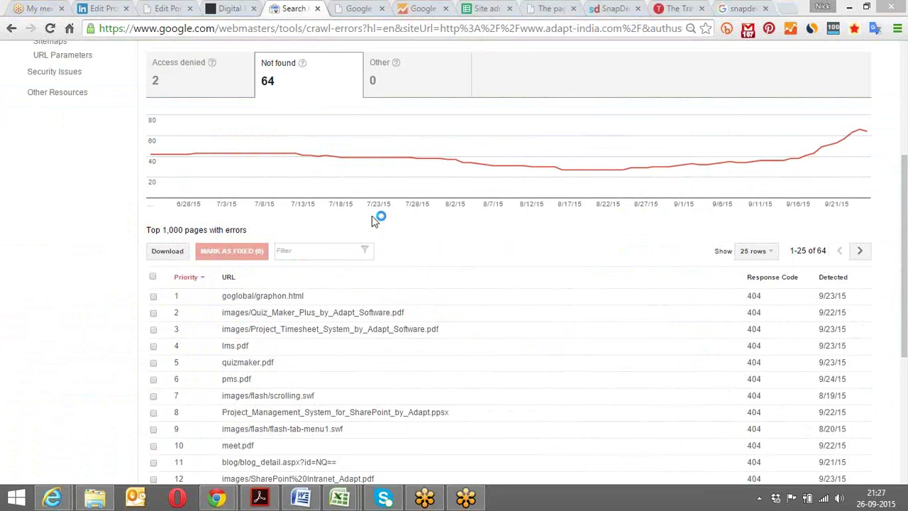
Open the adapt-india.com Dashboard, then switch to the snapdeal results tab.
{"action": "scroll", "coordinate": [78, 275], "scroll_direction": "up", "scroll_amount": 4}
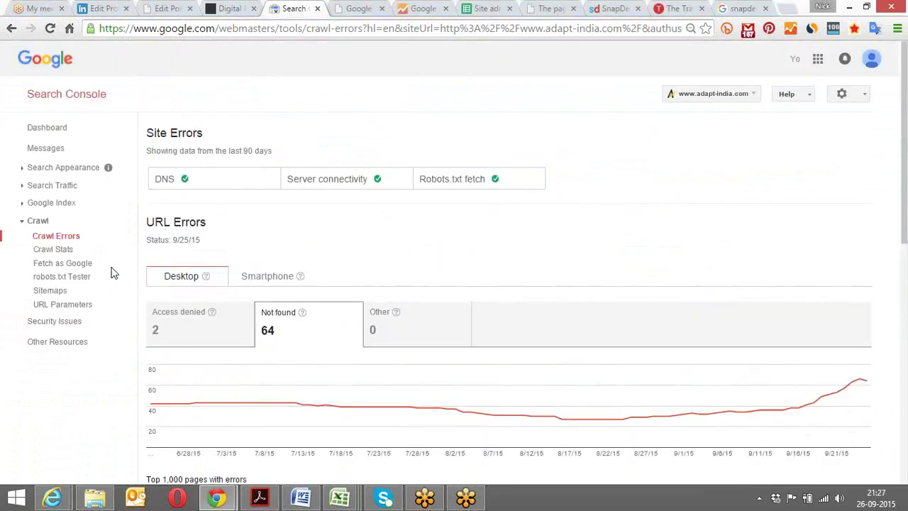
{"action": "left_click", "coordinate": [74, 130]}
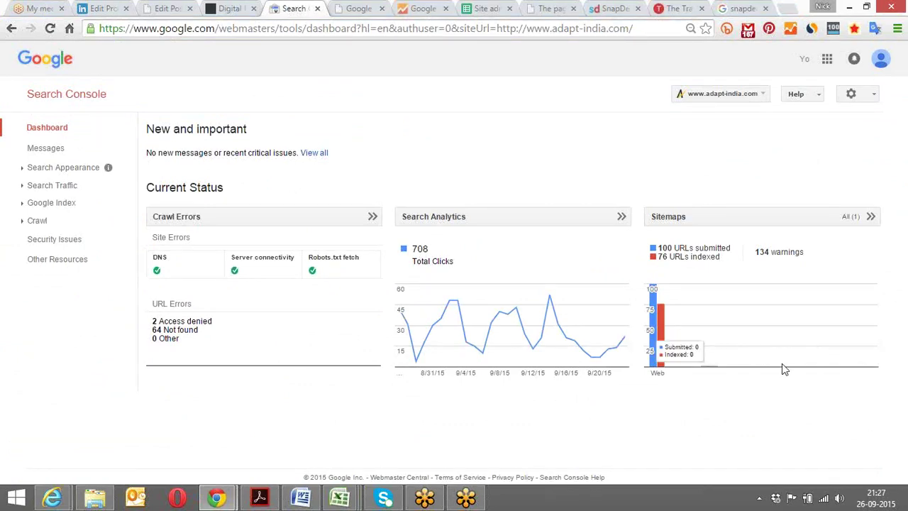
{"action": "left_click", "coordinate": [741, 8]}
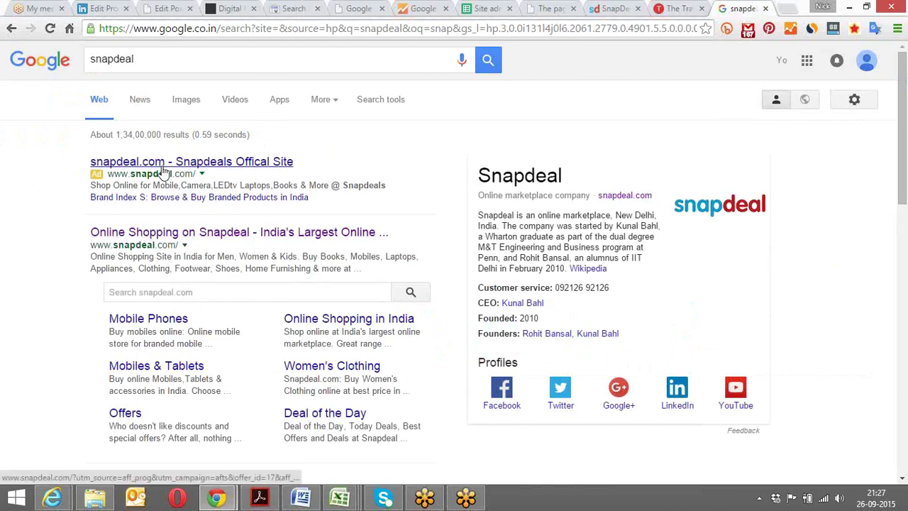
{"action": "left_click", "coordinate": [616, 7]}
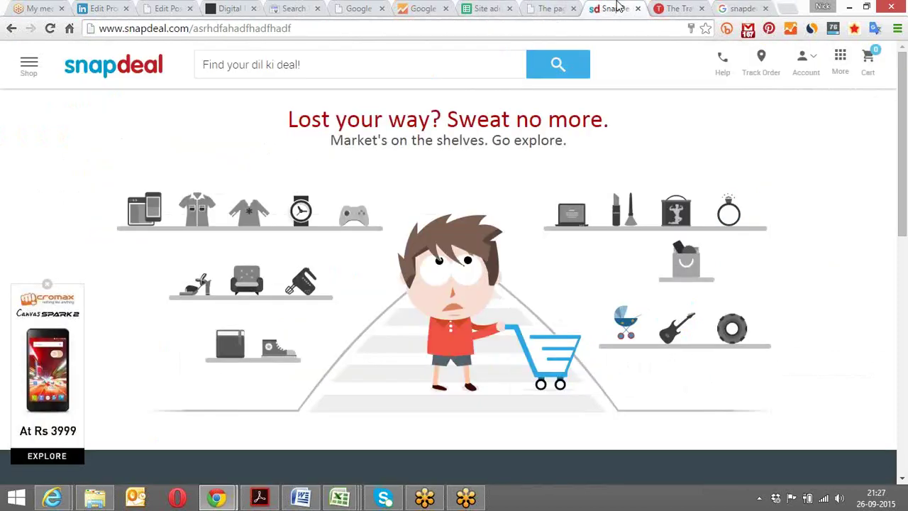
{"action": "left_click", "coordinate": [663, 8]}
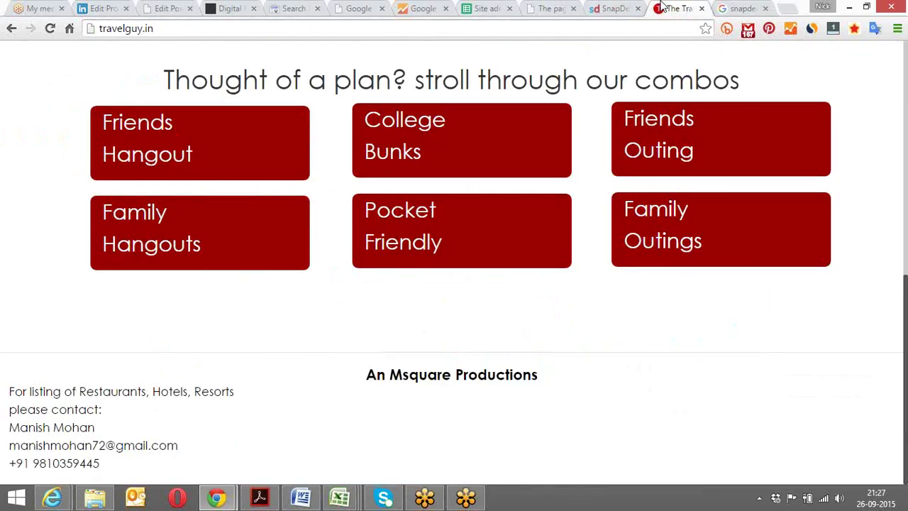
{"action": "left_click", "coordinate": [546, 8]}
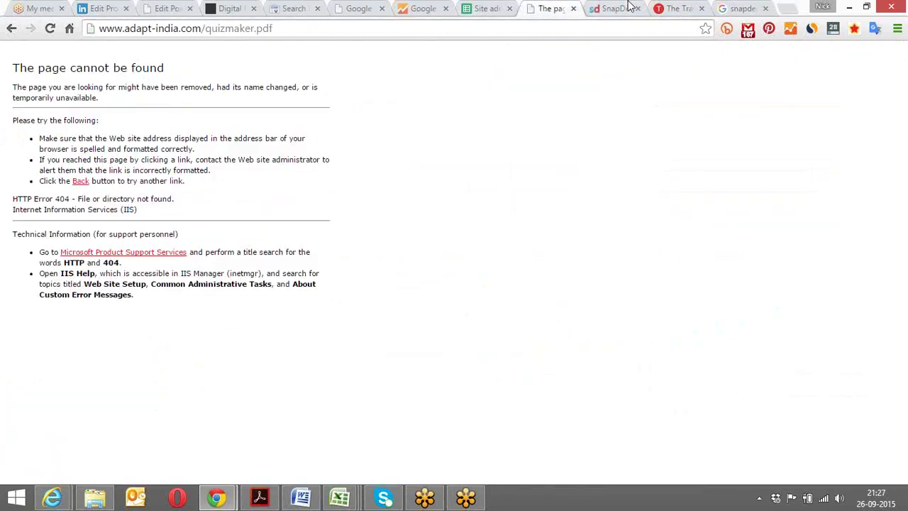
{"action": "left_click", "coordinate": [724, 8]}
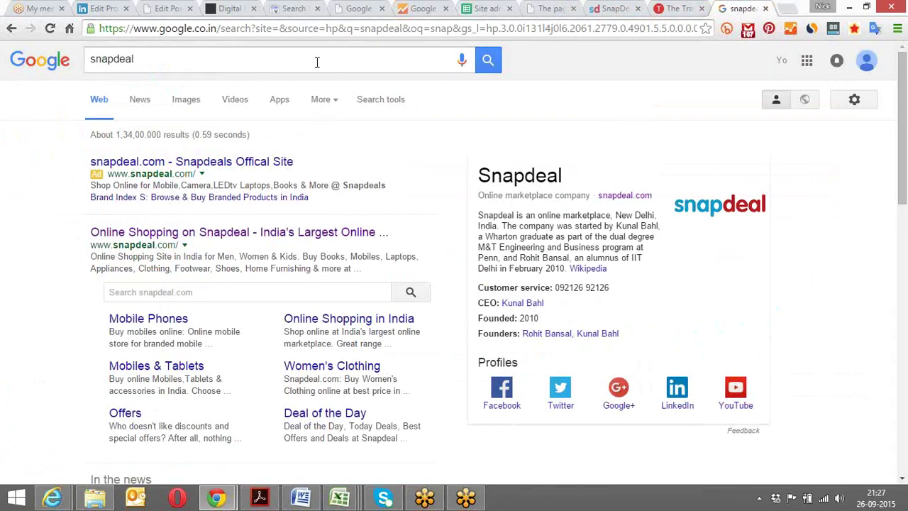
{"action": "left_click_drag", "start_coordinate": [148, 59], "coordinate": [90, 58]}
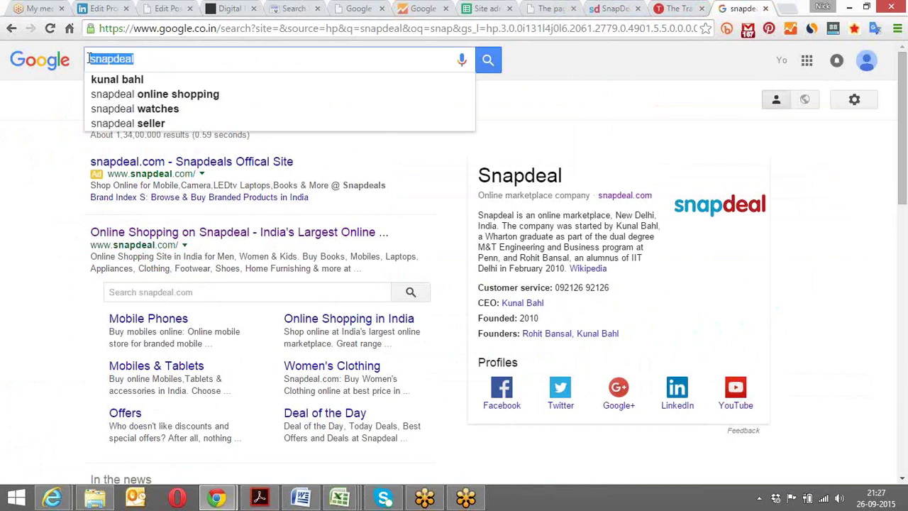
{"action": "left_click", "coordinate": [550, 70]}
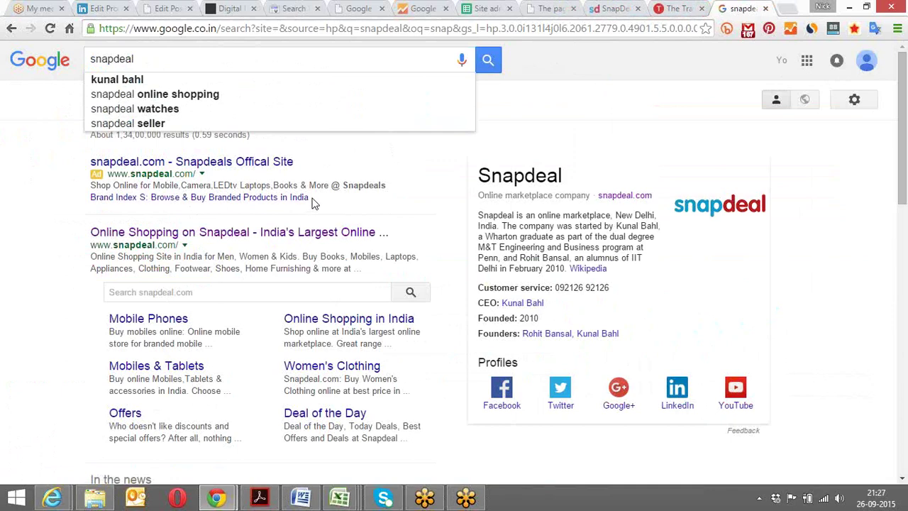
{"action": "left_click_drag", "start_coordinate": [314, 204], "coordinate": [91, 168]}
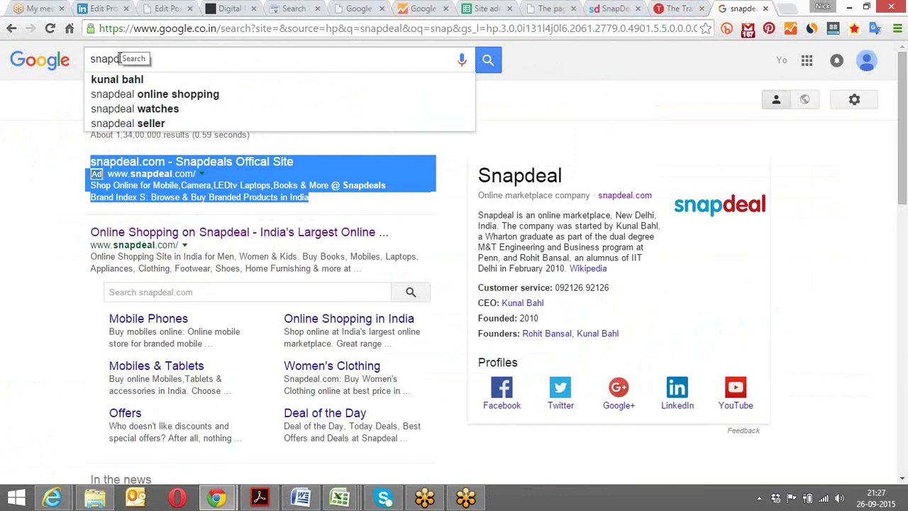
{"action": "left_click", "coordinate": [594, 74]}
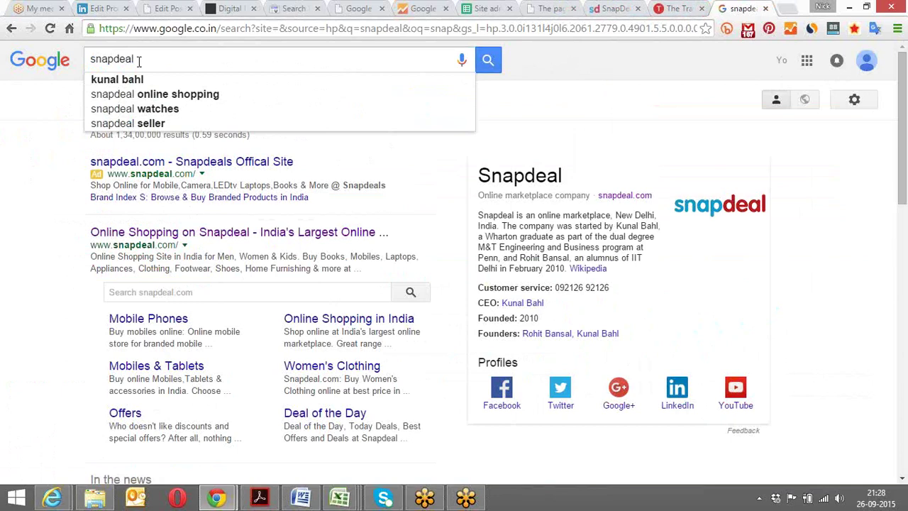
{"action": "left_click_drag", "start_coordinate": [139, 61], "coordinate": [89, 66]}
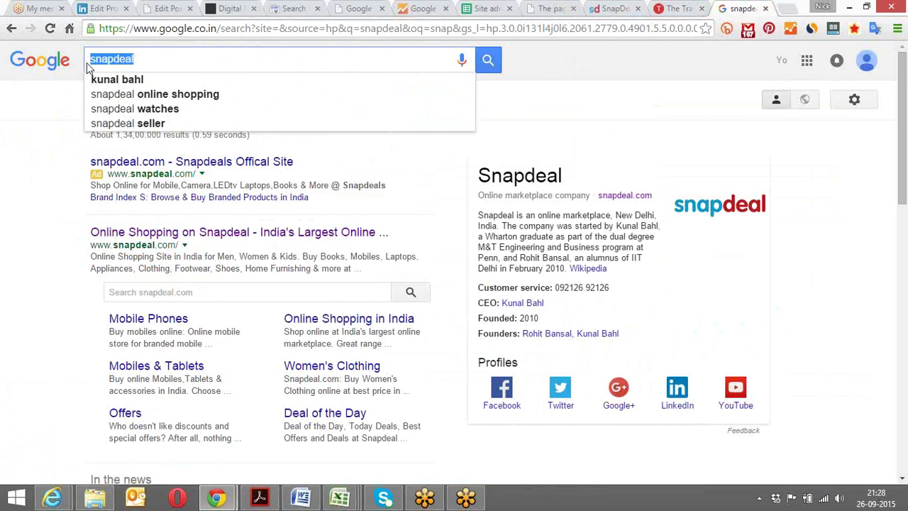
Search Google for 'samsung mobile', then narrow the query to just 'samsung'.
{"action": "type", "text": "samsu"}
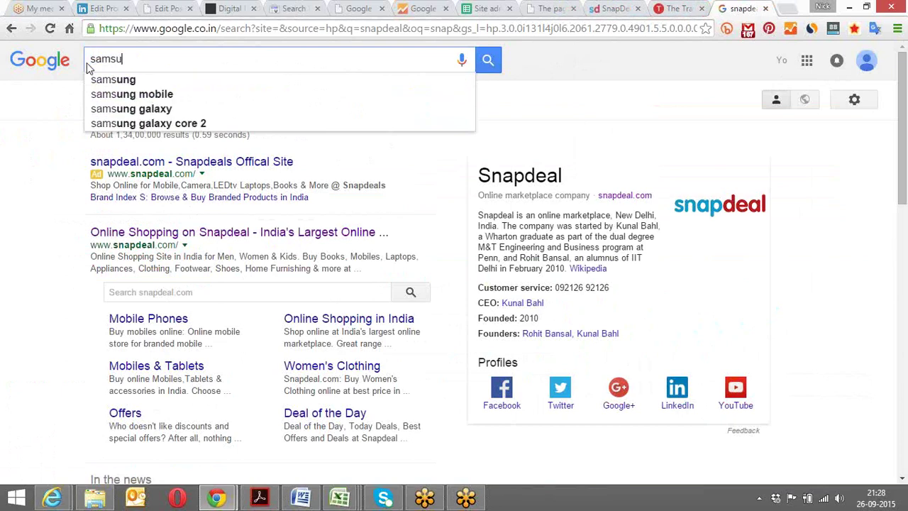
{"action": "type", "text": "ng mob"}
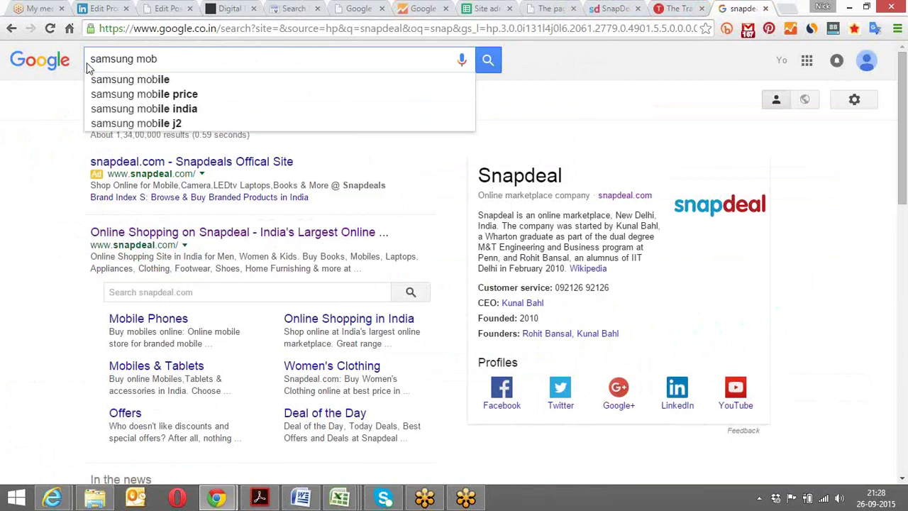
{"action": "type", "text": "ile"}
{"action": "key", "text": "Return"}
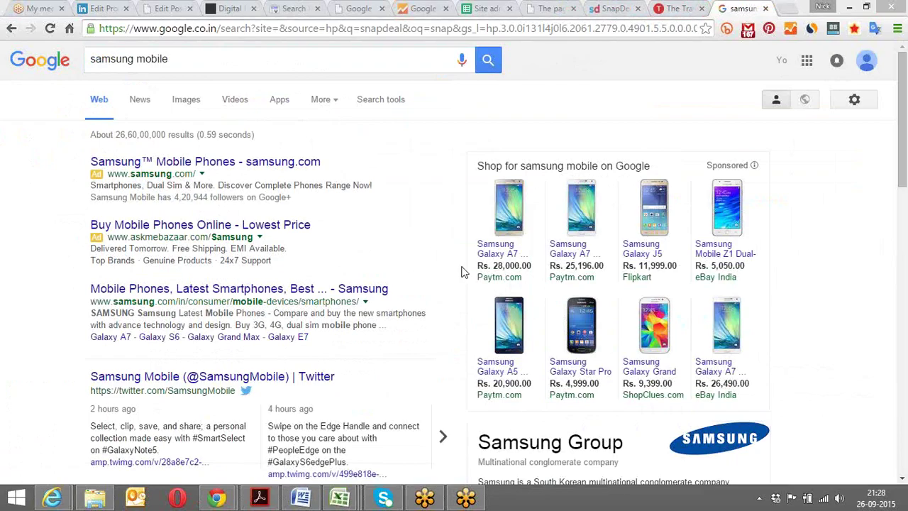
{"action": "scroll", "coordinate": [578, 139], "scroll_direction": "down", "scroll_amount": 8}
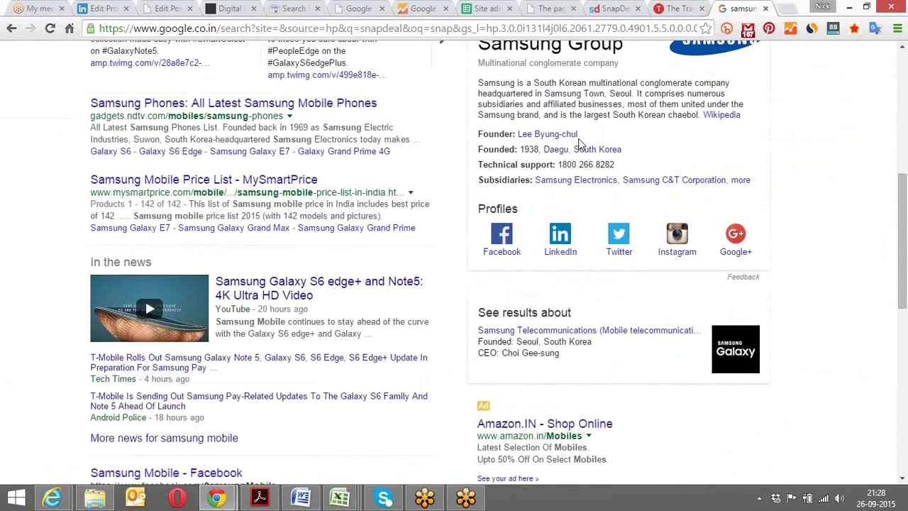
{"action": "scroll", "coordinate": [514, 325], "scroll_direction": "up", "scroll_amount": 8}
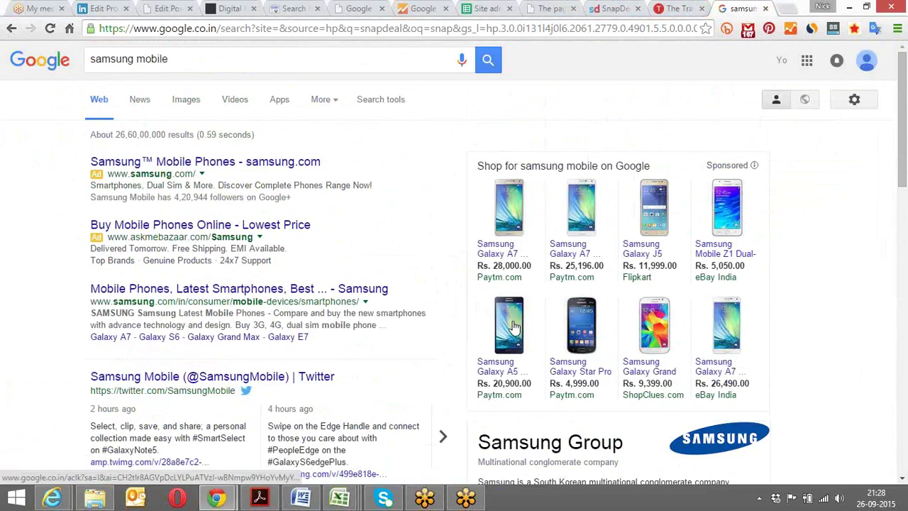
{"action": "double_click", "coordinate": [220, 61]}
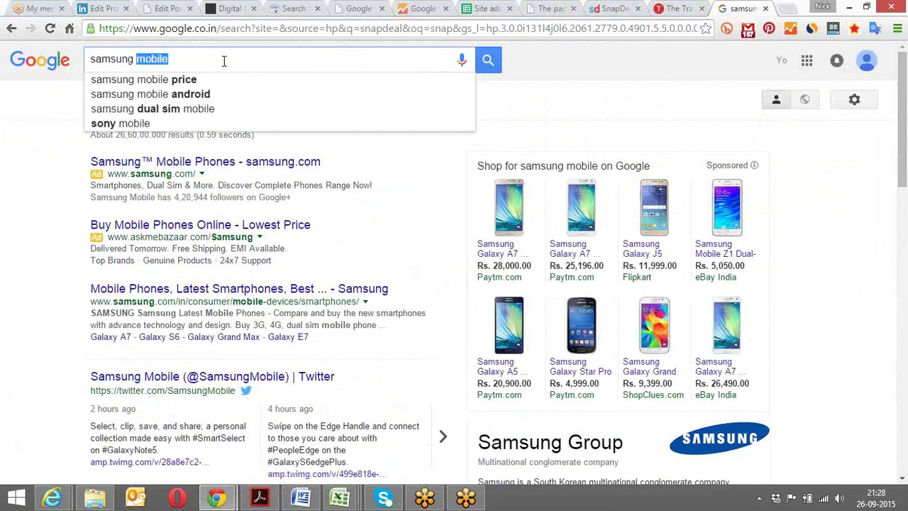
{"action": "key", "text": "BackSpace"}
{"action": "key", "text": "Return"}
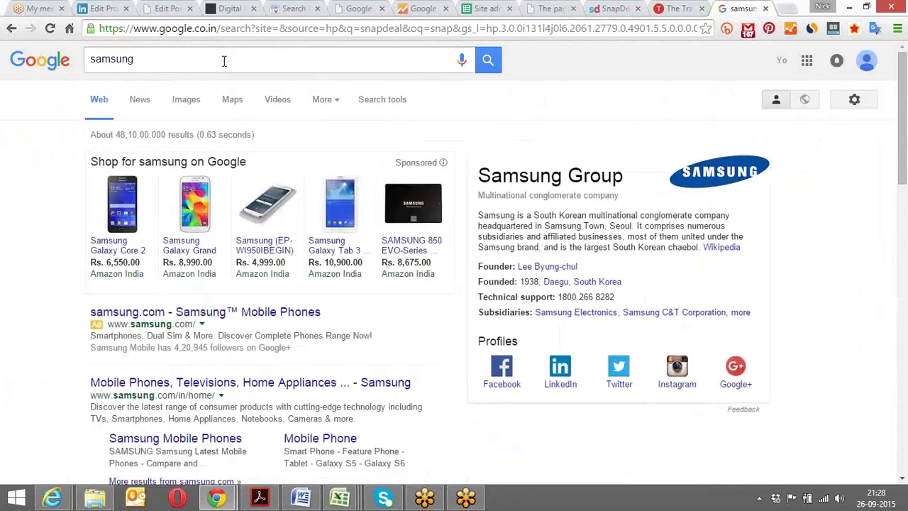
{"action": "scroll", "coordinate": [159, 302], "scroll_direction": "down", "scroll_amount": 6}
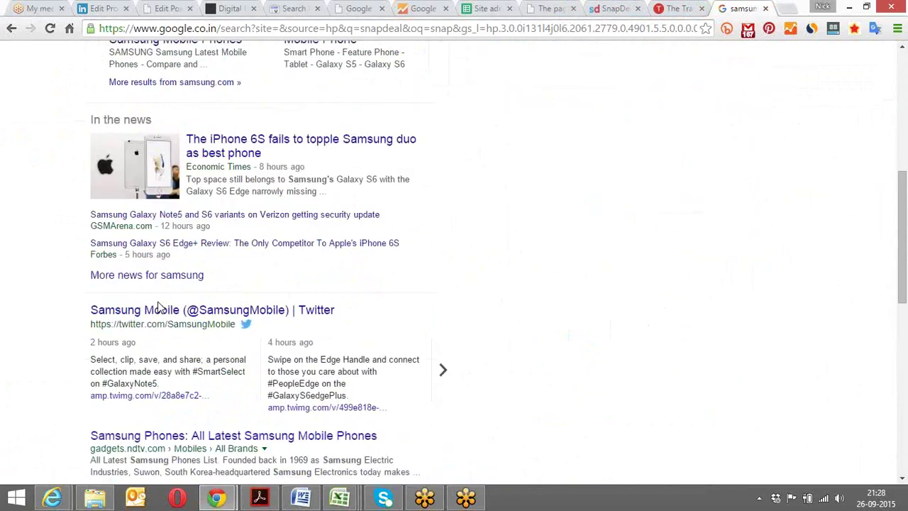
{"action": "scroll", "coordinate": [270, 167], "scroll_direction": "up", "scroll_amount": 6}
Replace the query with 'micromax' and look over its results.
{"action": "left_click", "coordinate": [90, 62]}
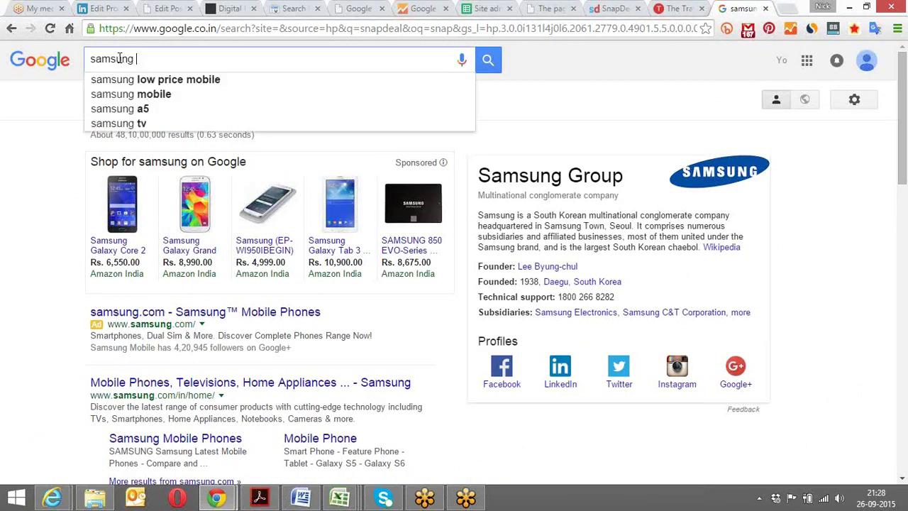
{"action": "double_click", "coordinate": [90, 63]}
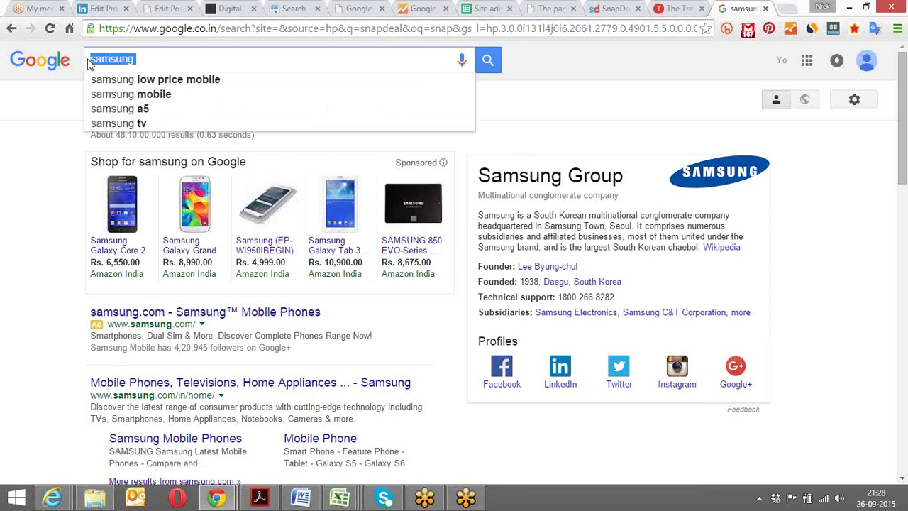
{"action": "type", "text": "mi"}
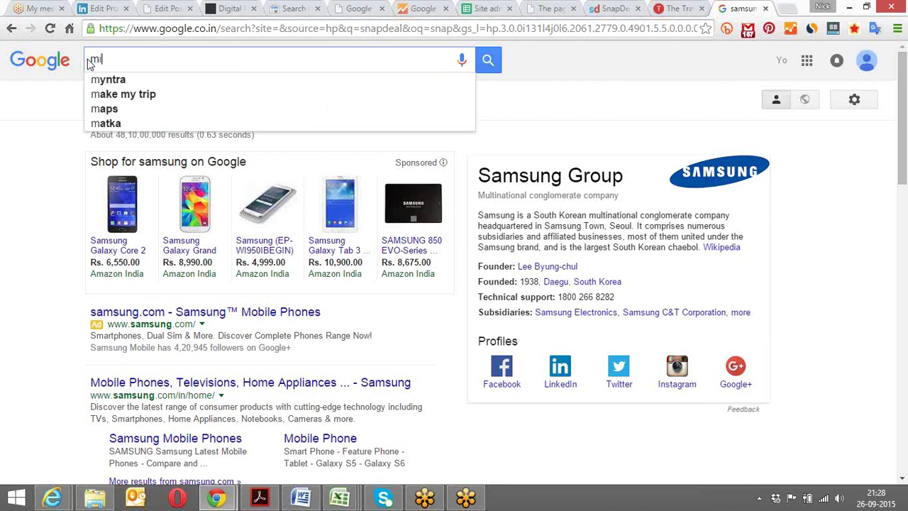
{"action": "type", "text": "cromax"}
{"action": "key", "text": "Return"}
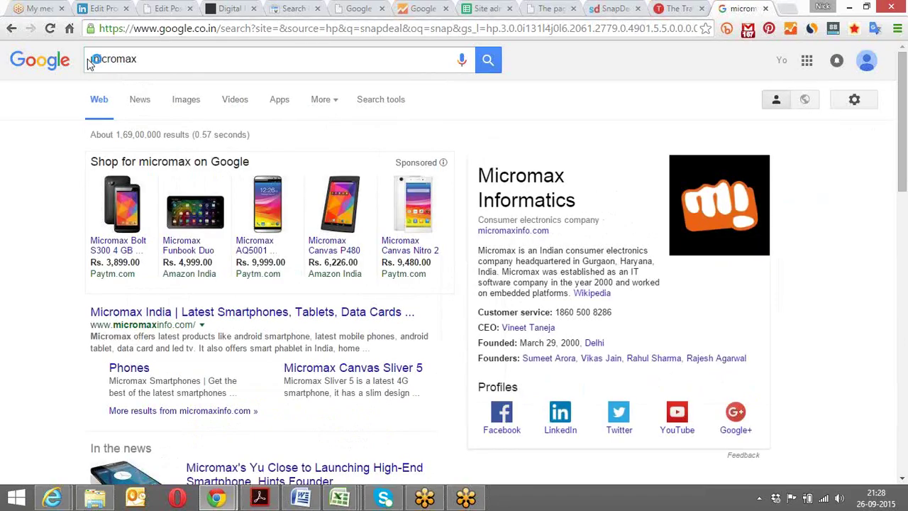
{"action": "scroll", "coordinate": [140, 174], "scroll_direction": "down", "scroll_amount": 5}
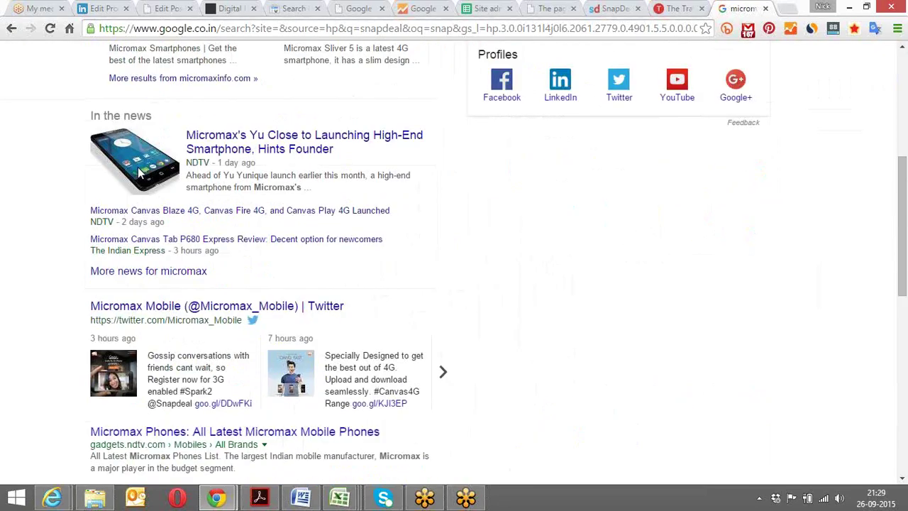
{"action": "scroll", "coordinate": [140, 173], "scroll_direction": "up", "scroll_amount": 5}
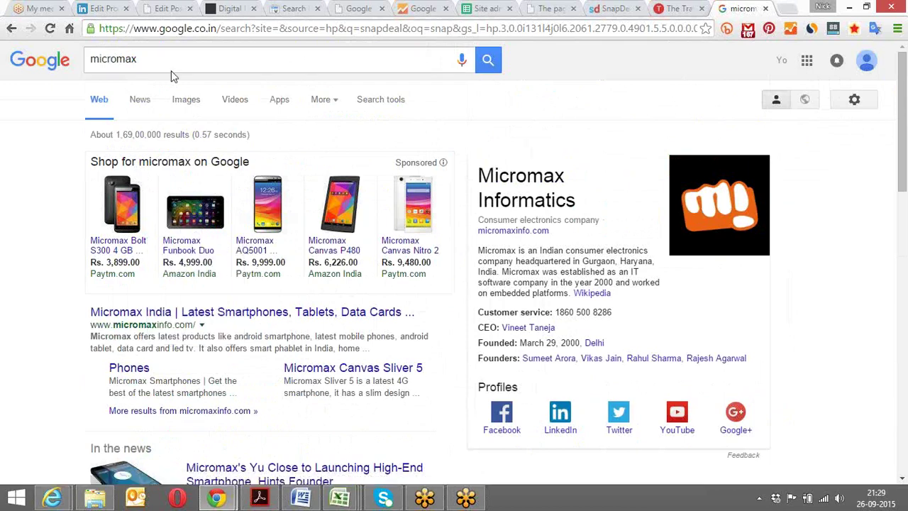
Clear the query and search for 'pepsi'.
{"action": "left_click_drag", "start_coordinate": [155, 57], "coordinate": [70, 65]}
{"action": "type", "text": "mi"}
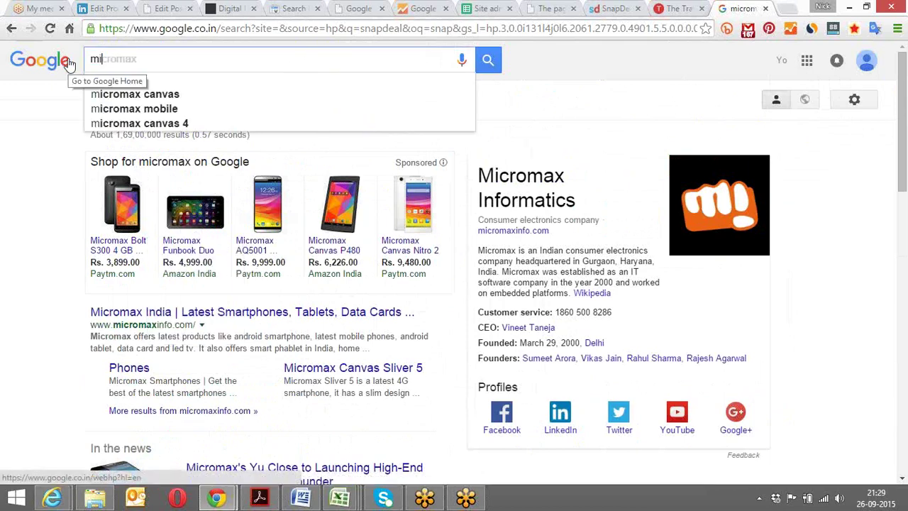
{"action": "key", "text": "BackSpace"}
{"action": "key", "text": "BackSpace"}
{"action": "type", "text": "peps"}
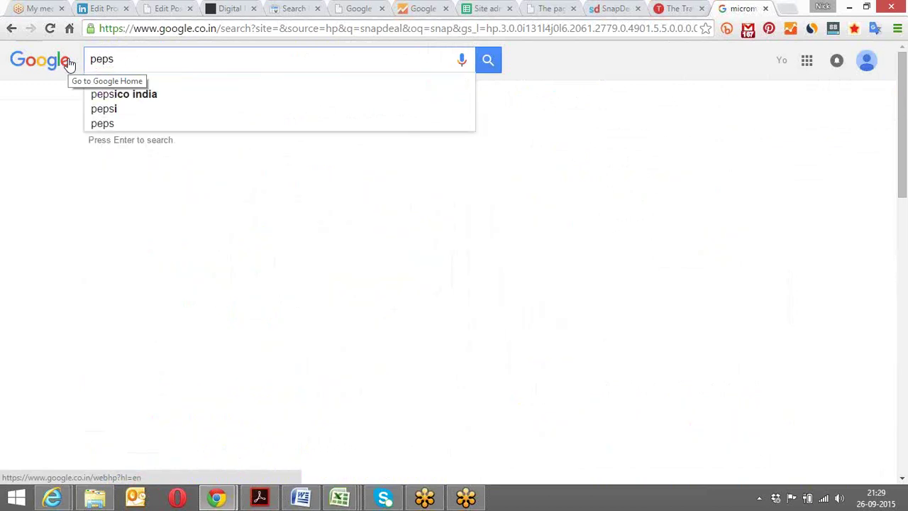
{"action": "type", "text": "i"}
{"action": "key", "text": "Return"}
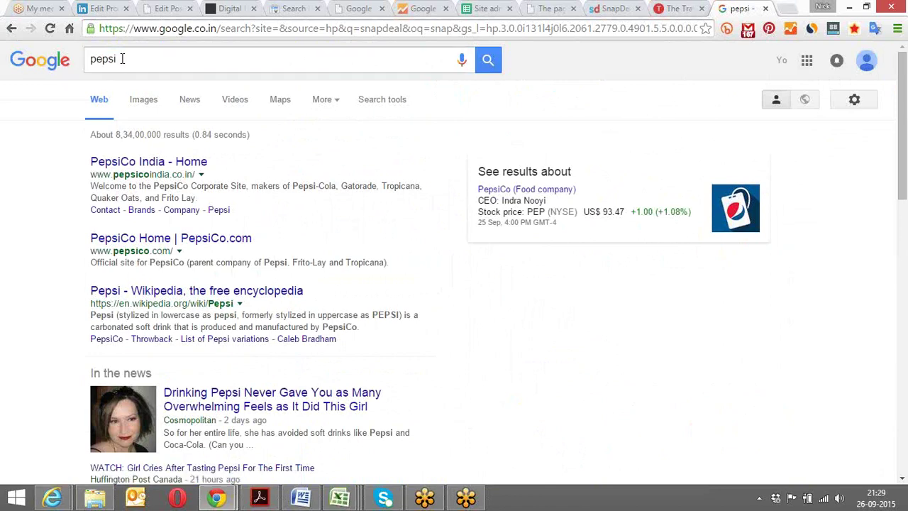
Pick the 'coca cola' suggestion and review its results with the Coca-Cola panel.
{"action": "left_click_drag", "start_coordinate": [121, 58], "coordinate": [90, 62]}
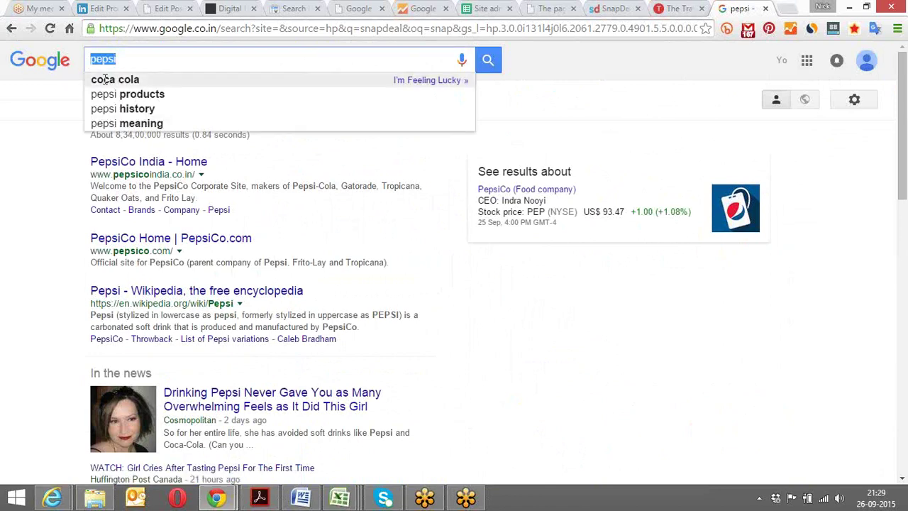
{"action": "key", "text": "Down"}
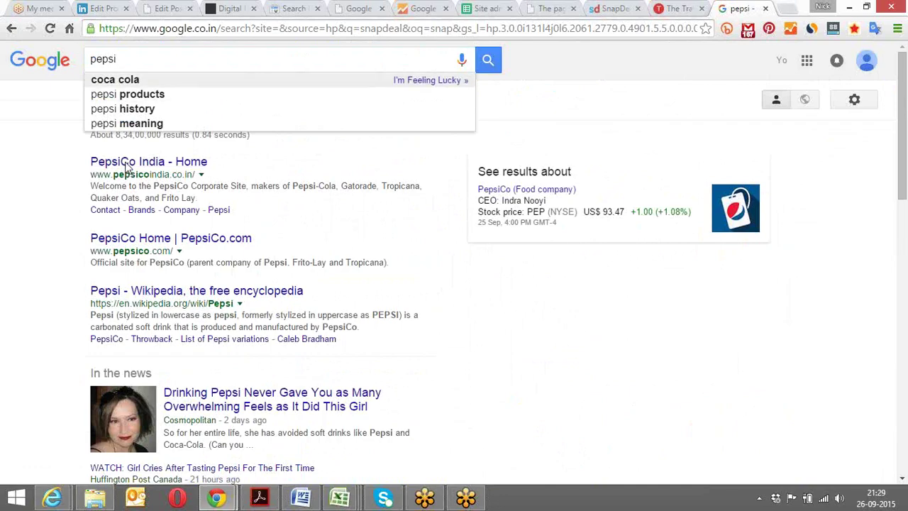
{"action": "key", "text": "Return"}
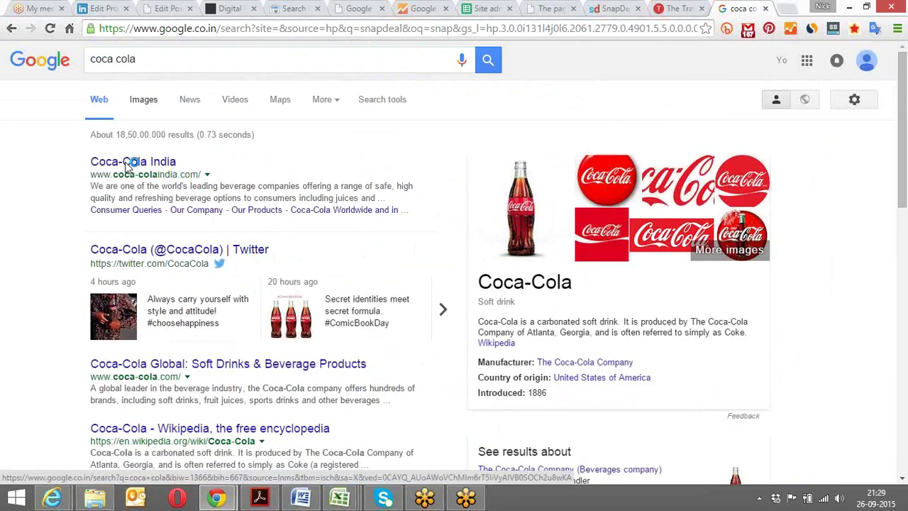
{"action": "scroll", "coordinate": [126, 166], "scroll_direction": "down", "scroll_amount": 4}
{"action": "scroll", "coordinate": [127, 166], "scroll_direction": "up", "scroll_amount": 4}
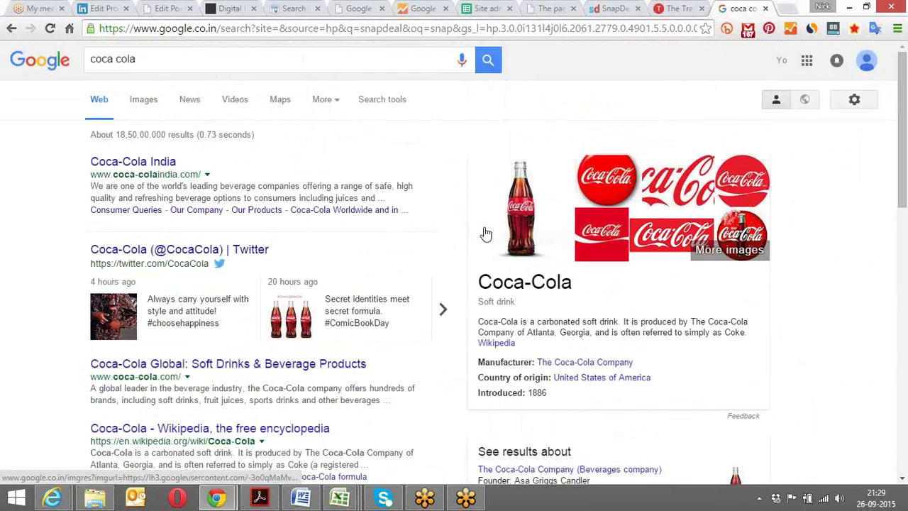
{"action": "left_click", "coordinate": [146, 61]}
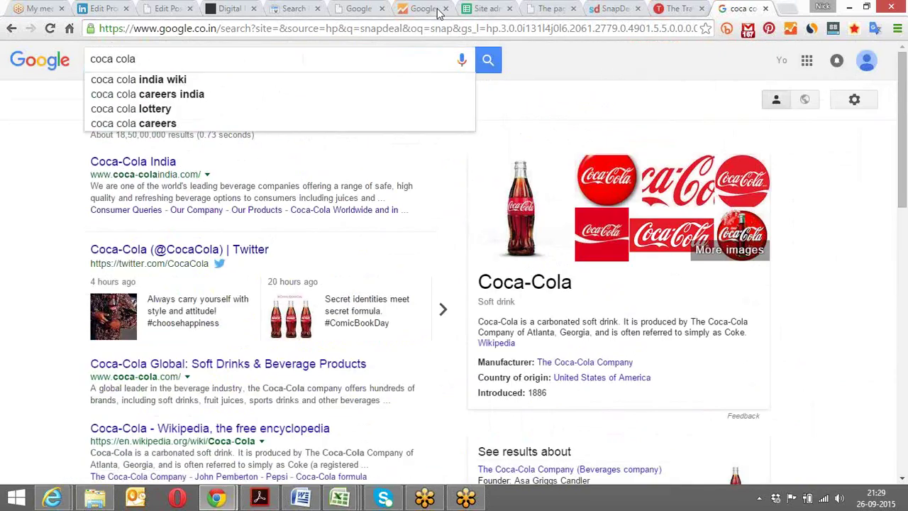
Return to the Search Console dashboard and open its Search Analytics report.
{"action": "left_click", "coordinate": [295, 7]}
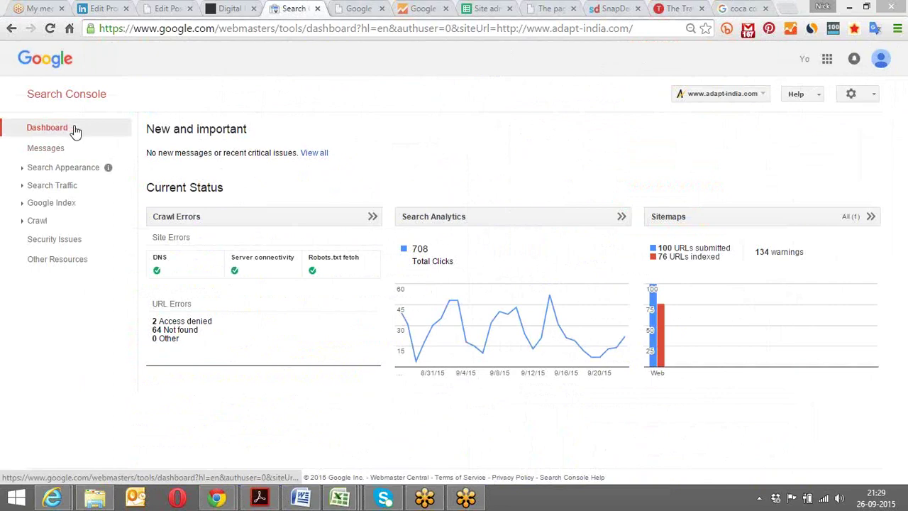
{"action": "left_click", "coordinate": [517, 223]}
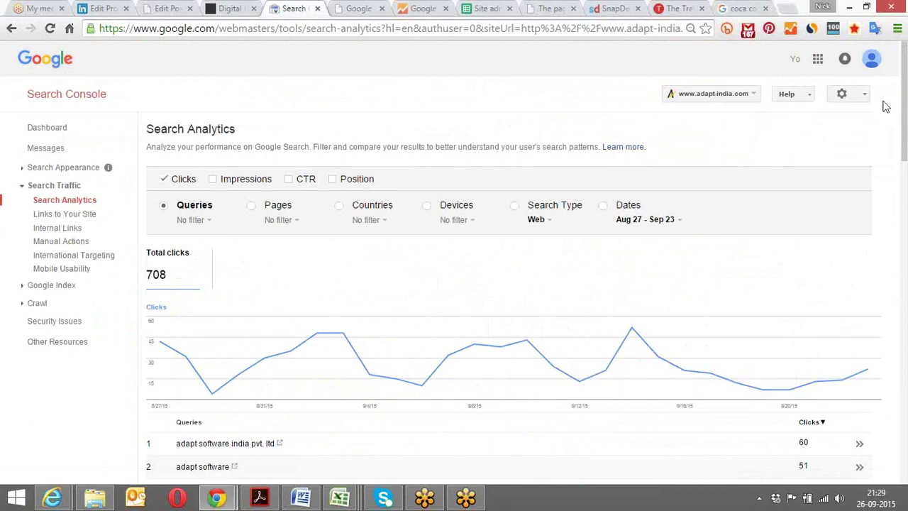
Scroll to the bottom of the queries table and export it via Download as CSV.
{"action": "left_click_drag", "start_coordinate": [904, 84], "coordinate": [905, 154]}
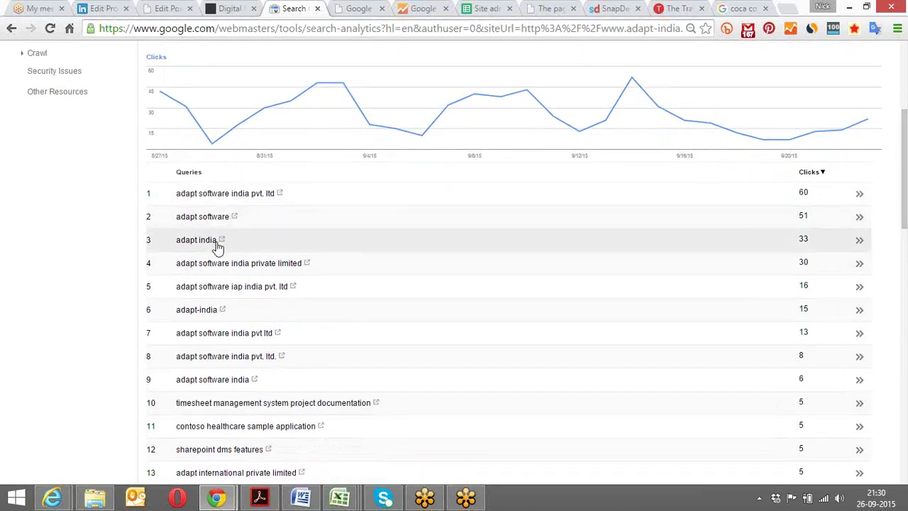
{"action": "scroll", "coordinate": [263, 290], "scroll_direction": "down", "scroll_amount": 1}
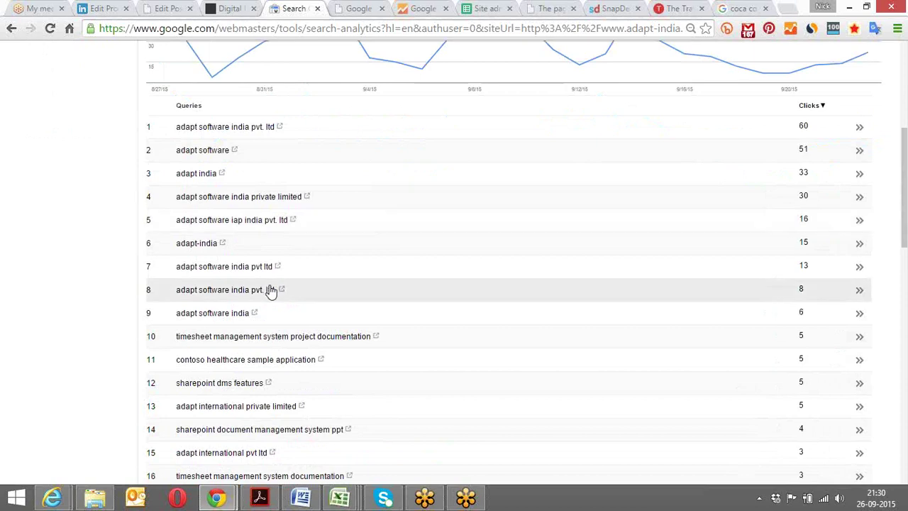
{"action": "scroll", "coordinate": [270, 291], "scroll_direction": "down", "scroll_amount": 1}
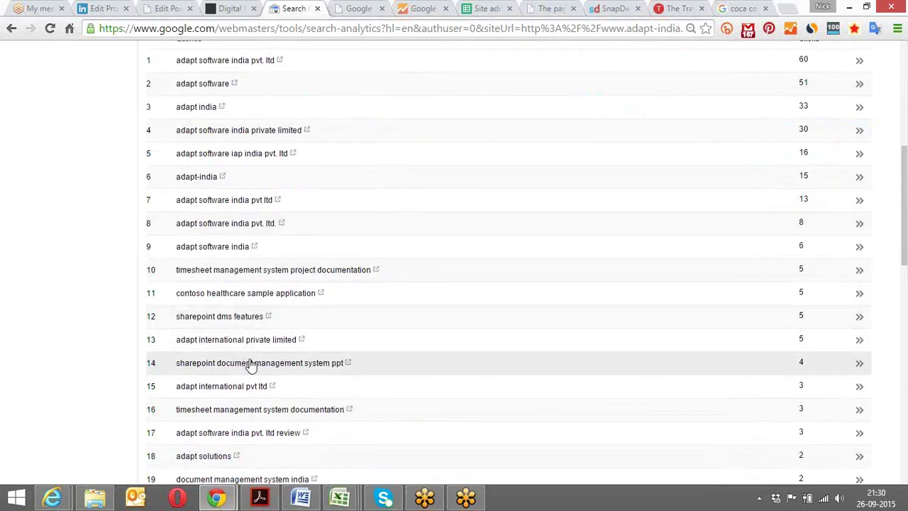
{"action": "scroll", "coordinate": [248, 365], "scroll_direction": "down", "scroll_amount": 1}
{"action": "scroll", "coordinate": [251, 366], "scroll_direction": "down", "scroll_amount": 3}
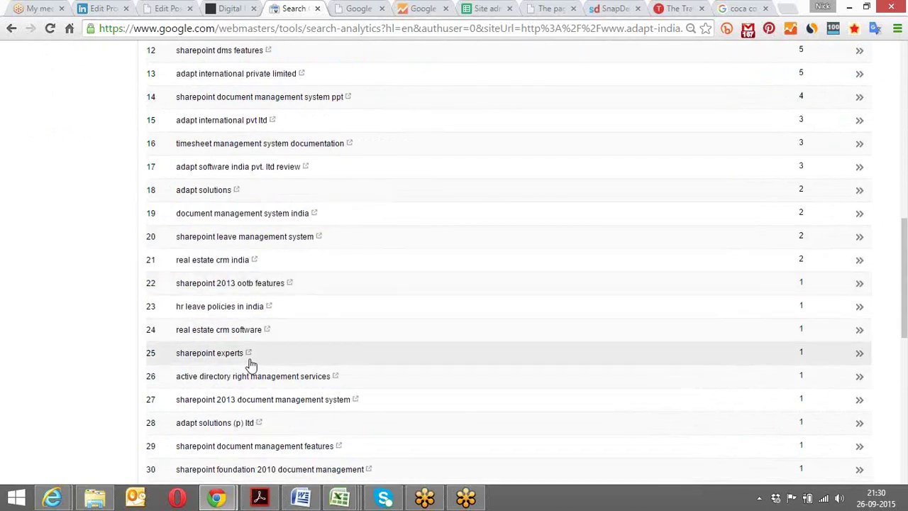
{"action": "scroll", "coordinate": [244, 341], "scroll_direction": "down", "scroll_amount": 5}
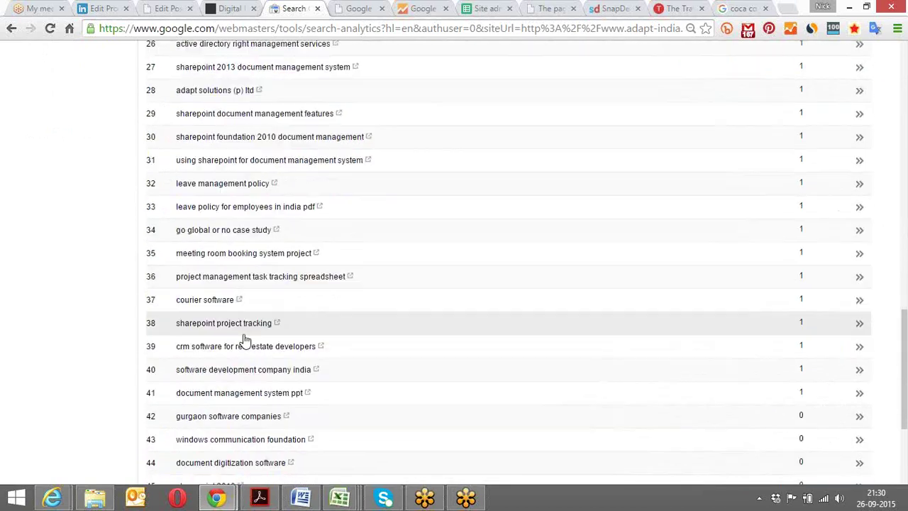
{"action": "scroll", "coordinate": [244, 340], "scroll_direction": "down", "scroll_amount": 2}
{"action": "scroll", "coordinate": [243, 341], "scroll_direction": "down", "scroll_amount": 1}
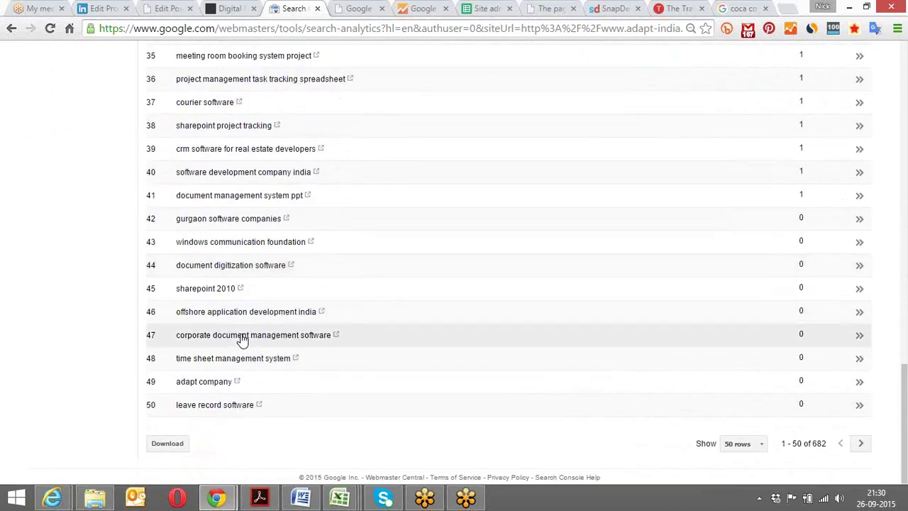
{"action": "scroll", "coordinate": [242, 340], "scroll_direction": "up", "scroll_amount": 15}
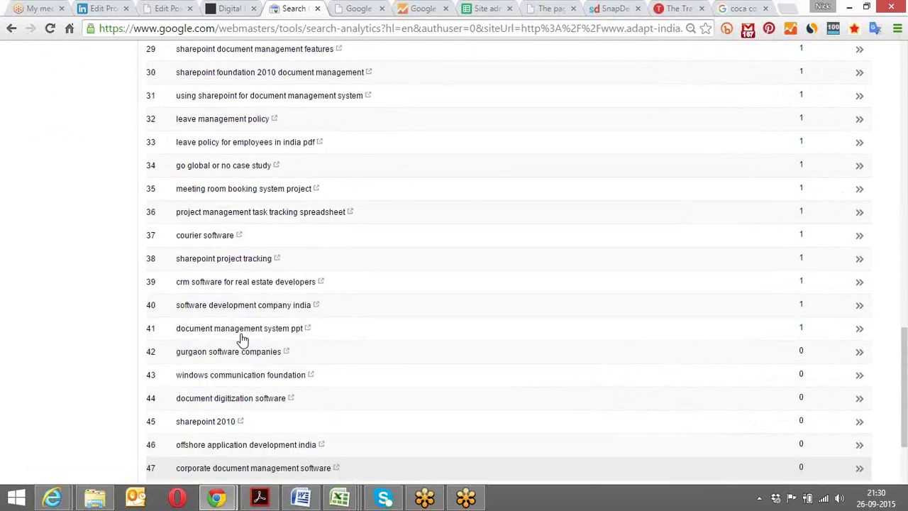
{"action": "scroll", "coordinate": [243, 340], "scroll_direction": "down", "scroll_amount": 15}
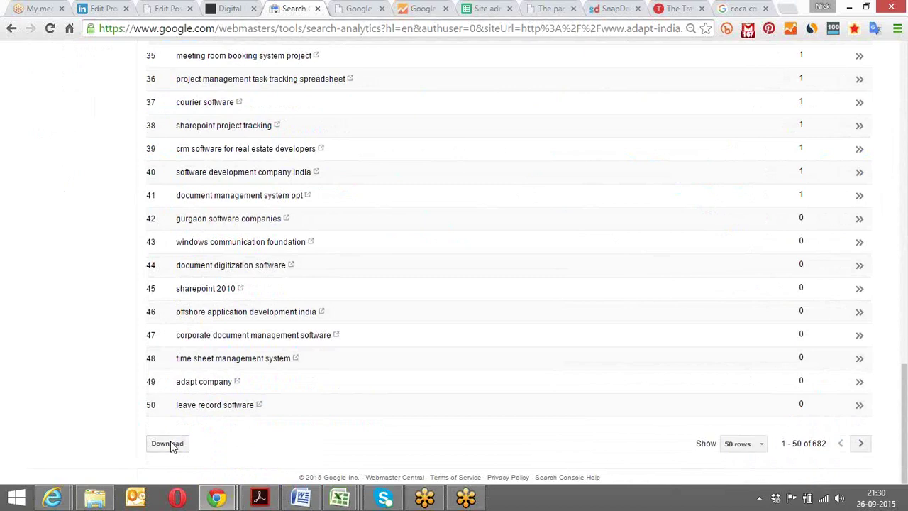
{"action": "left_click", "coordinate": [172, 445]}
{"action": "left_click", "coordinate": [417, 289]}
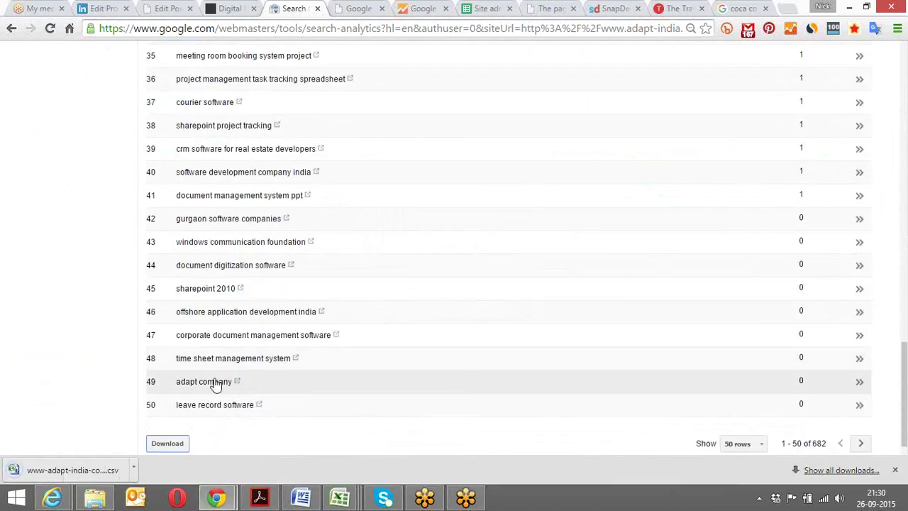
{"action": "scroll", "coordinate": [618, 291], "scroll_direction": "up", "scroll_amount": 5}
{"action": "scroll", "coordinate": [619, 291], "scroll_direction": "up", "scroll_amount": 12}
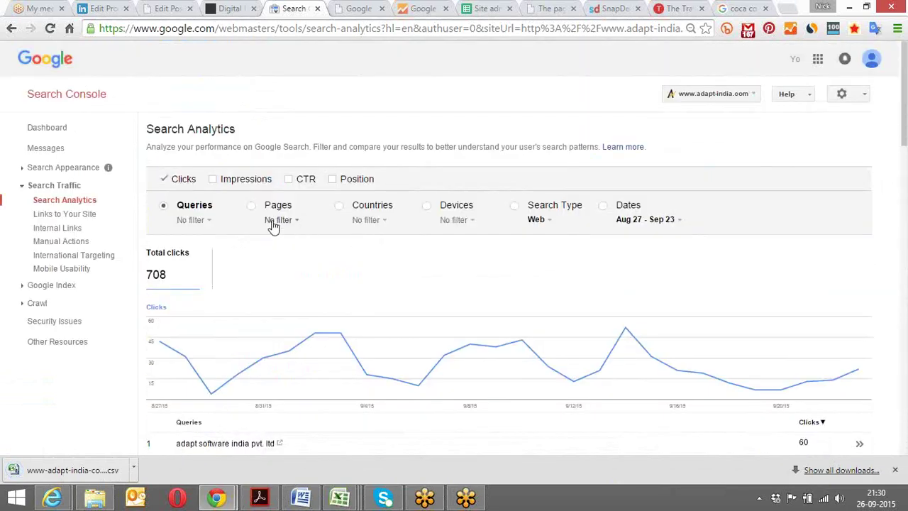
Tick Impressions and CTR to chart 708 clicks, 10,275 impressions and 6.89% CTR.
{"action": "left_click", "coordinate": [214, 180]}
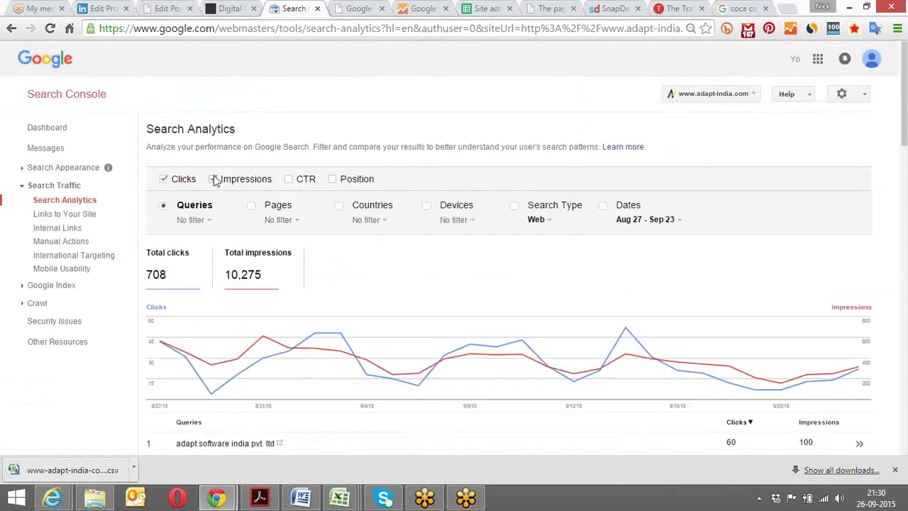
{"action": "left_click", "coordinate": [294, 180]}
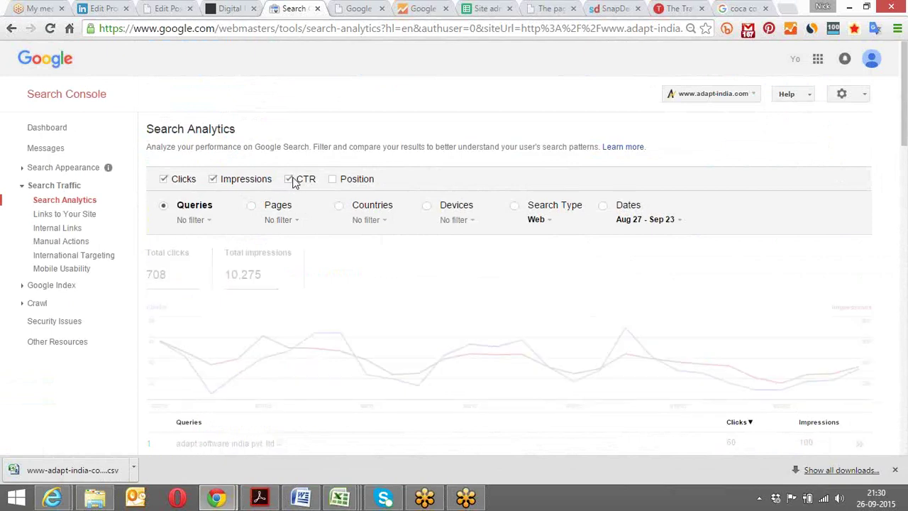
{"action": "mouse_move", "coordinate": [496, 383]}
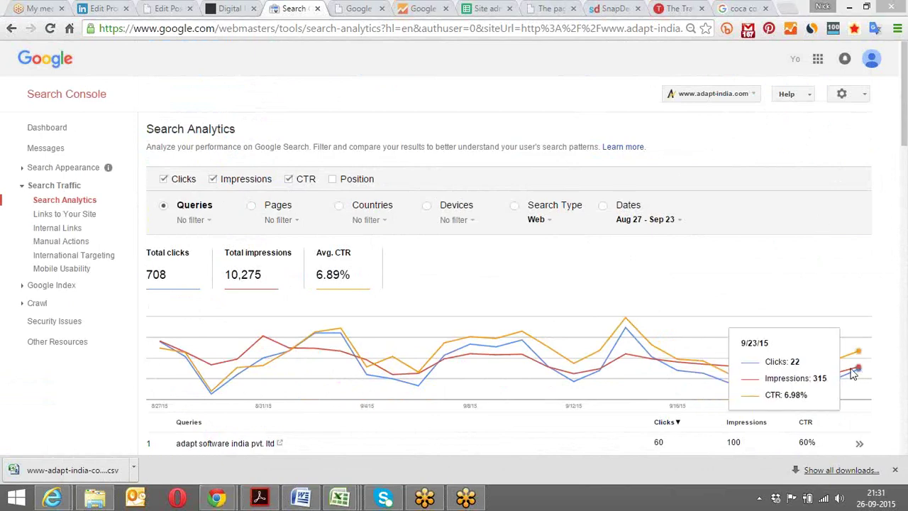
{"action": "mouse_move", "coordinate": [702, 378]}
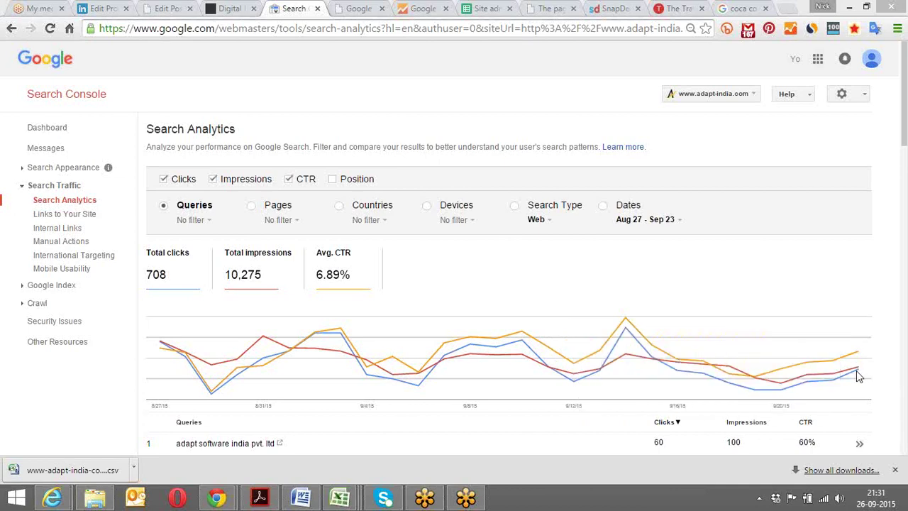
Tick Position to show the 36.7 average position in the report.
{"action": "left_click", "coordinate": [333, 180]}
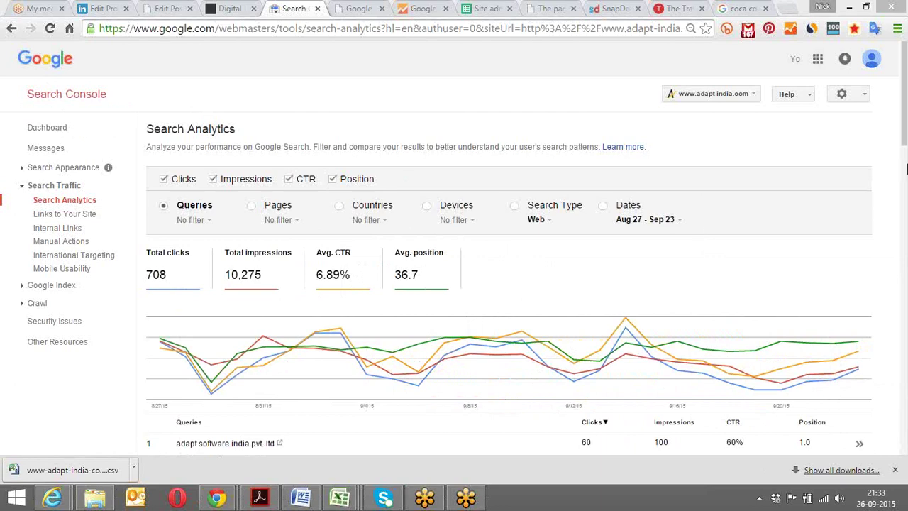
{"action": "left_click", "coordinate": [905, 168]}
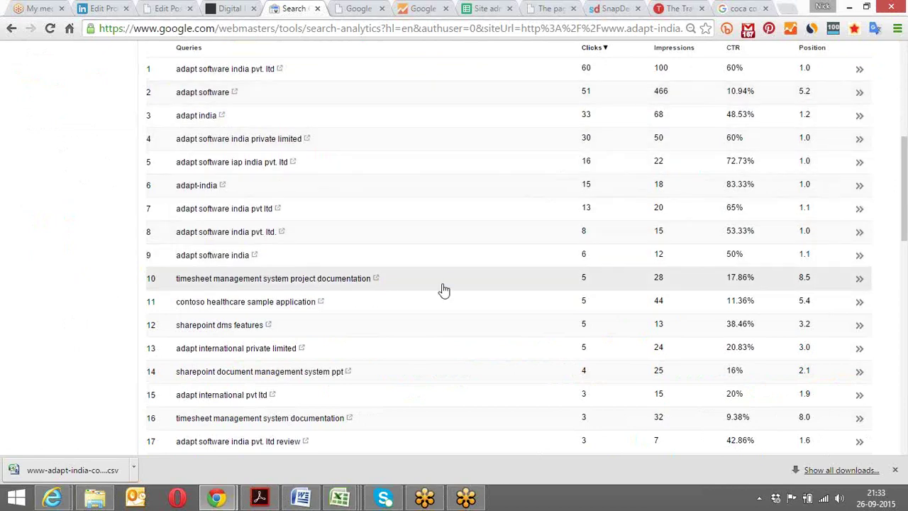
{"action": "scroll", "coordinate": [812, 285], "scroll_direction": "down", "scroll_amount": 1}
{"action": "scroll", "coordinate": [814, 285], "scroll_direction": "down", "scroll_amount": 4}
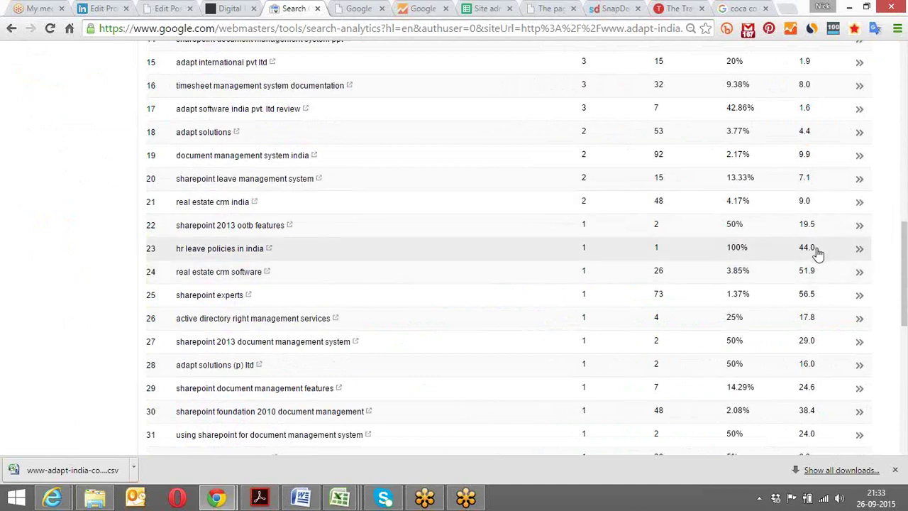
{"action": "scroll", "coordinate": [817, 253], "scroll_direction": "down", "scroll_amount": 7}
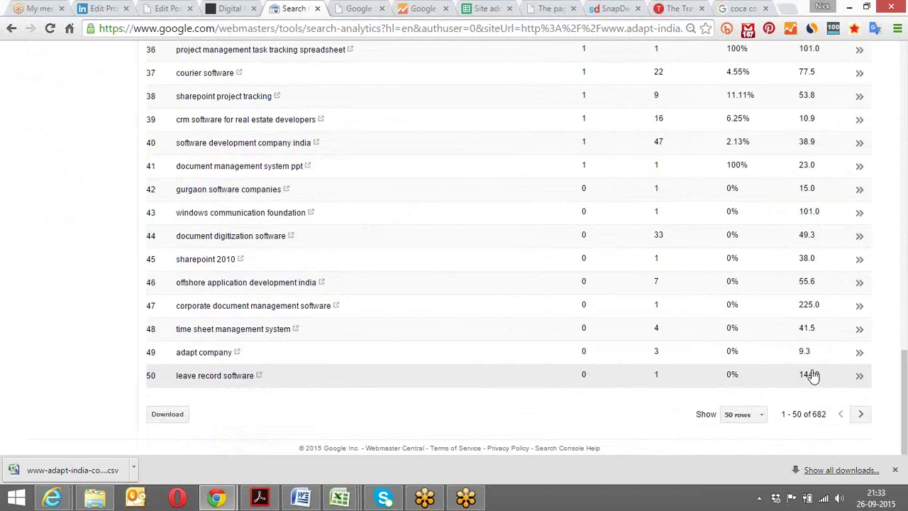
{"action": "scroll", "coordinate": [813, 376], "scroll_direction": "up", "scroll_amount": 18}
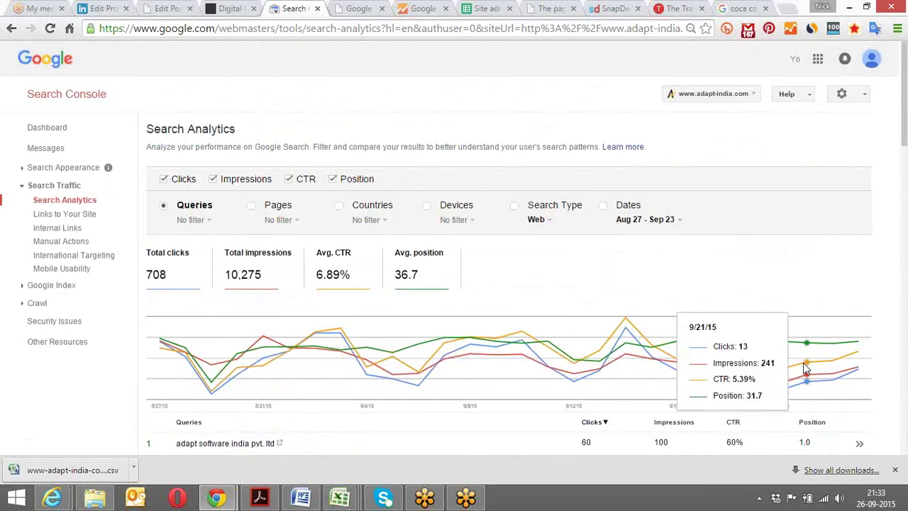
{"action": "scroll", "coordinate": [589, 324], "scroll_direction": "down", "scroll_amount": 5}
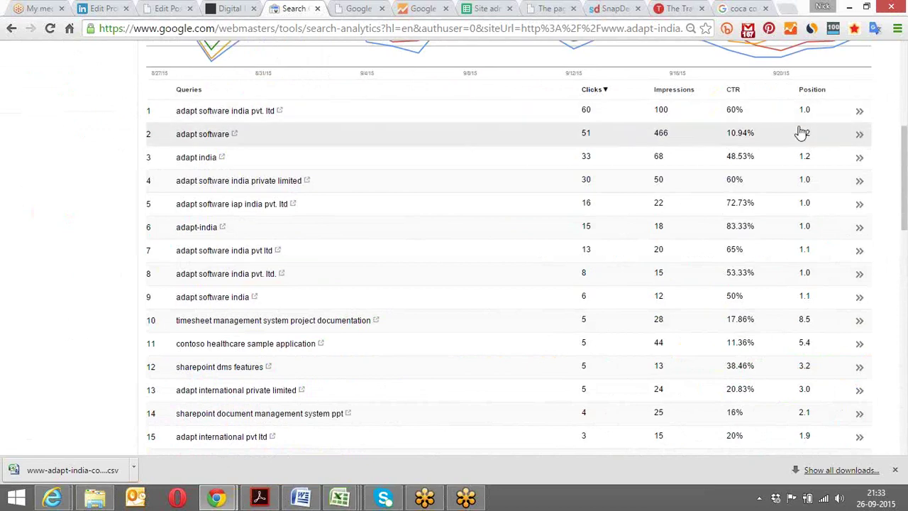
Preview the adapt software query filter, then set dates to Last 90 days (Jun 26 – Sep 23).
{"action": "left_click", "coordinate": [859, 136]}
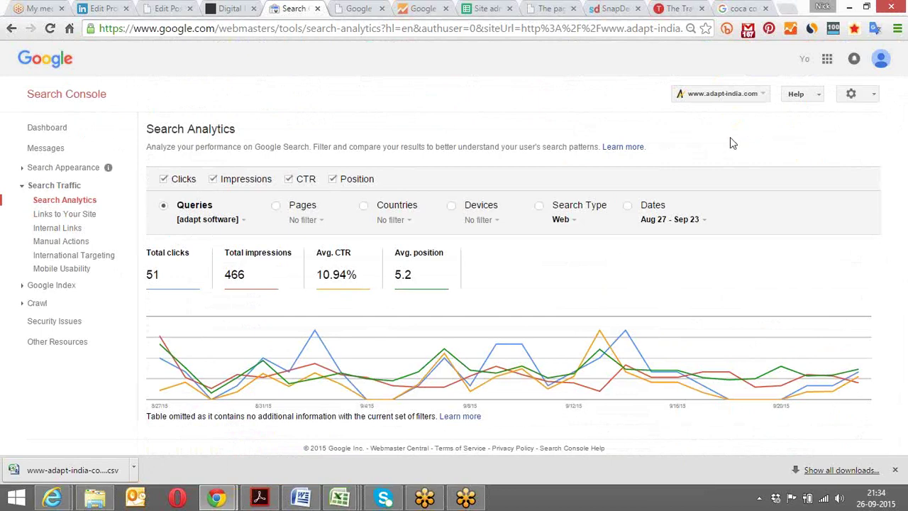
{"action": "left_click", "coordinate": [12, 29]}
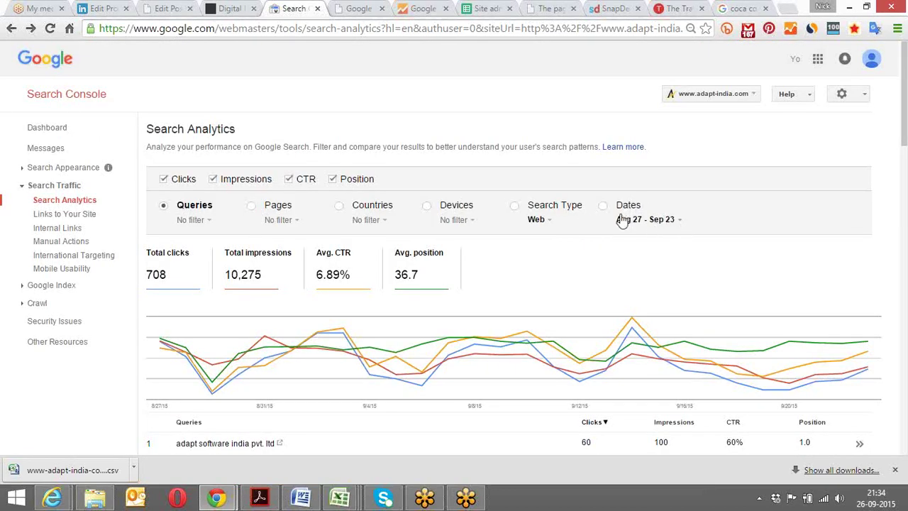
{"action": "left_click", "coordinate": [678, 221]}
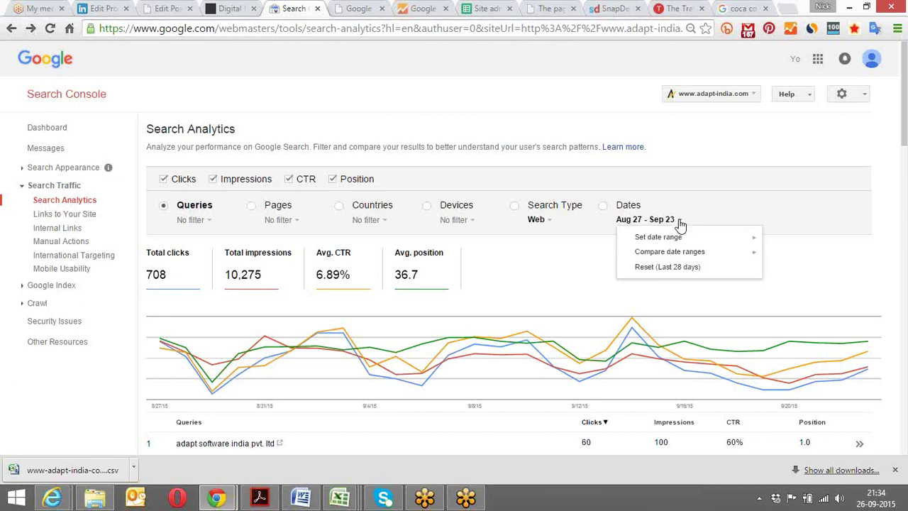
{"action": "left_click", "coordinate": [667, 267]}
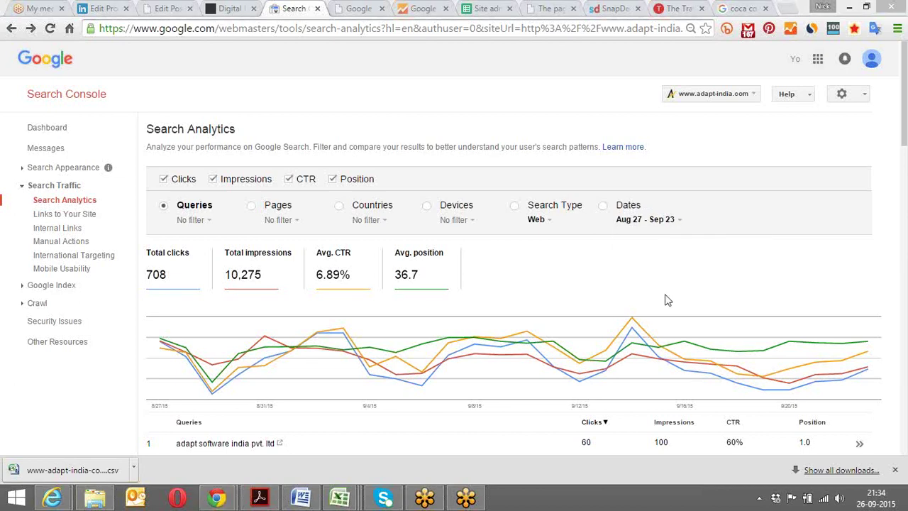
{"action": "left_click", "coordinate": [677, 222]}
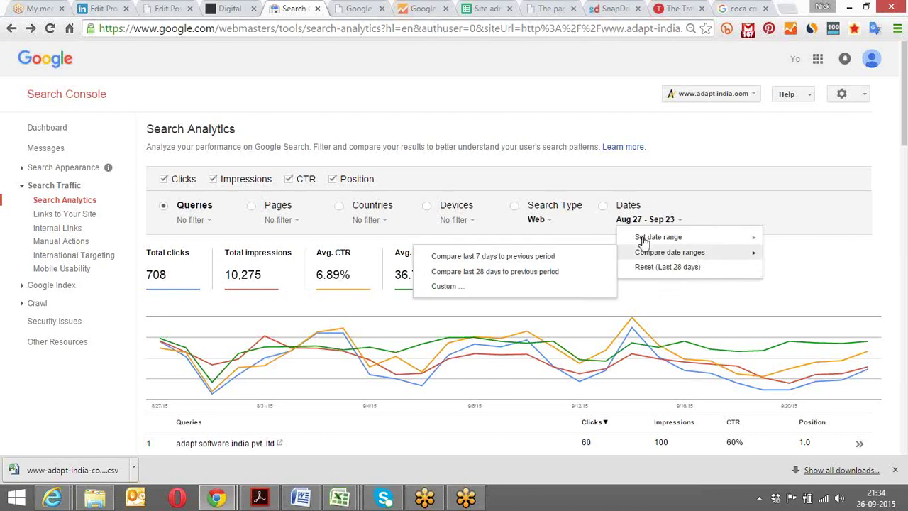
{"action": "mouse_move", "coordinate": [645, 239]}
{"action": "left_click", "coordinate": [795, 271]}
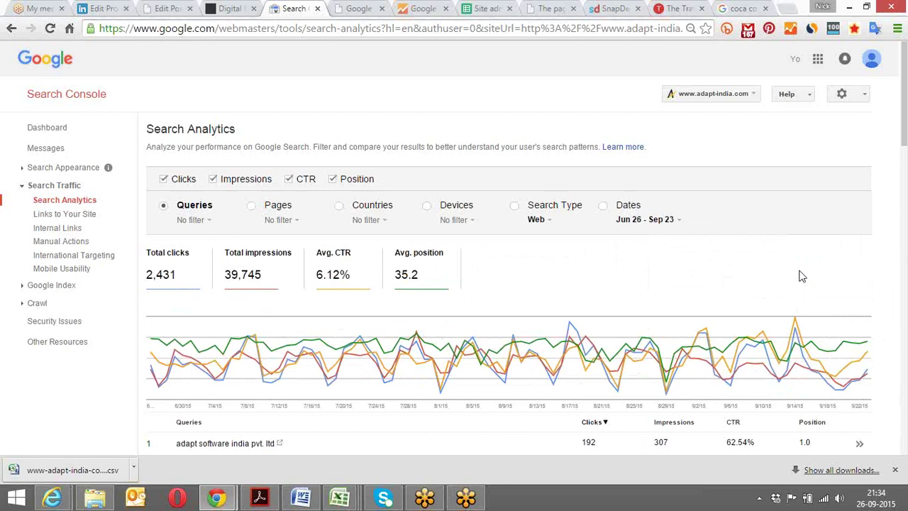
Remove CTR from the 90-day queries table and scroll to its bottom.
{"action": "scroll", "coordinate": [807, 247], "scroll_direction": "down", "scroll_amount": 1}
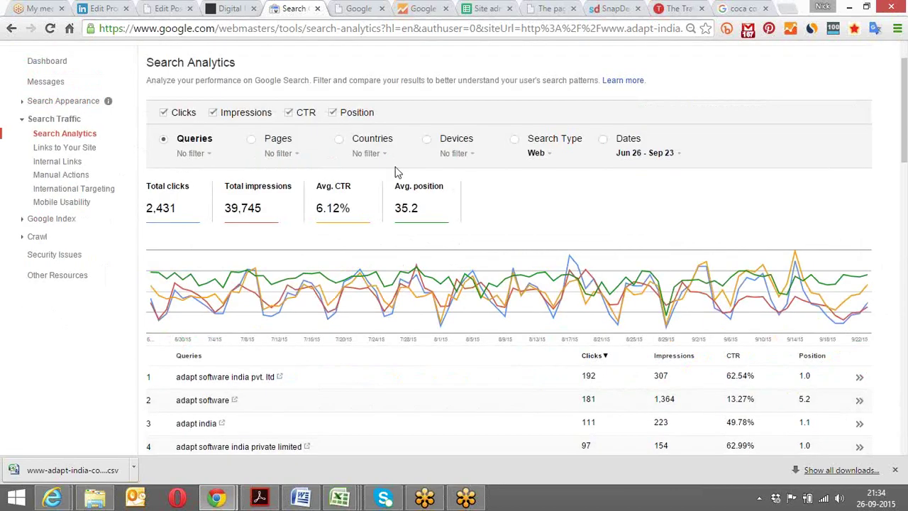
{"action": "left_click", "coordinate": [290, 113]}
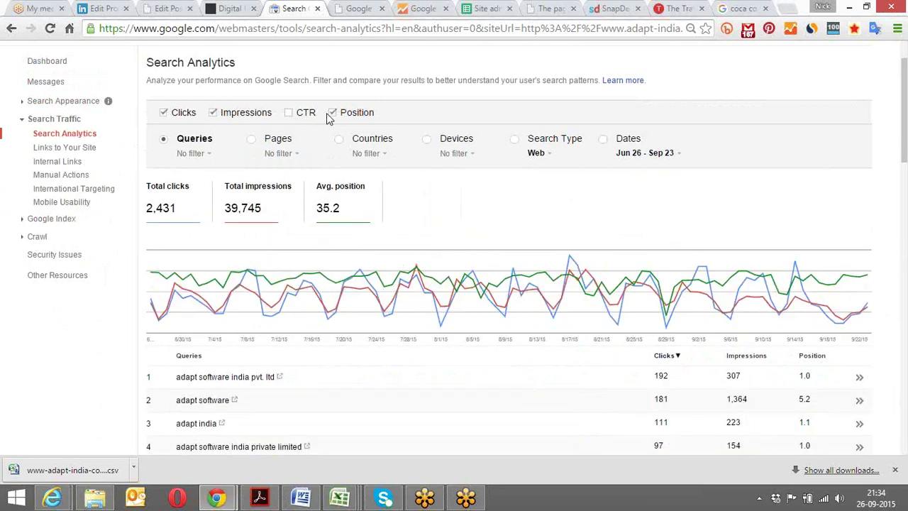
{"action": "scroll", "coordinate": [715, 190], "scroll_direction": "down", "scroll_amount": 3}
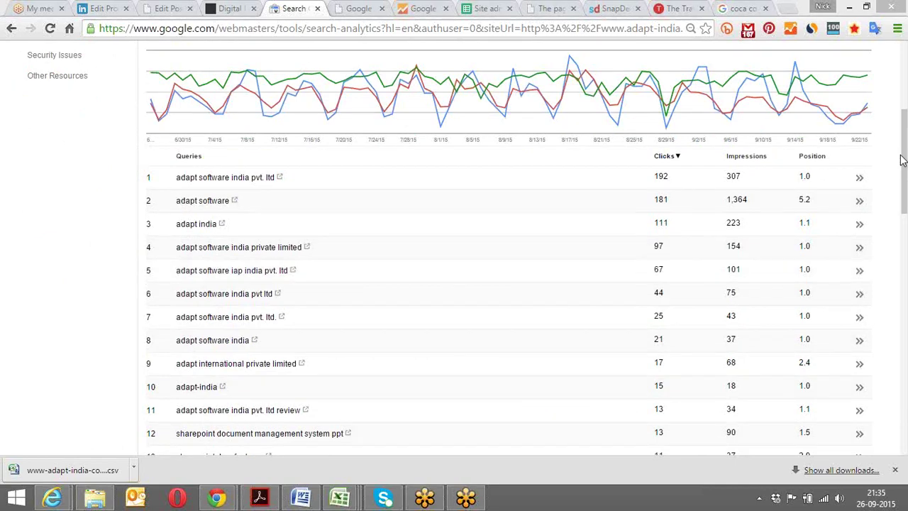
{"action": "left_click_drag", "start_coordinate": [904, 150], "coordinate": [905, 424]}
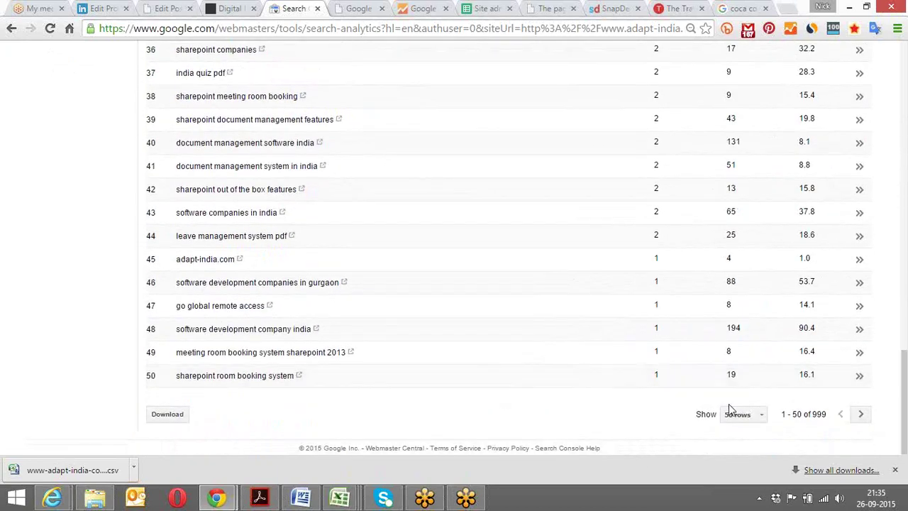
Show 500 query rows per page in the Search Analytics table.
{"action": "left_click", "coordinate": [757, 414]}
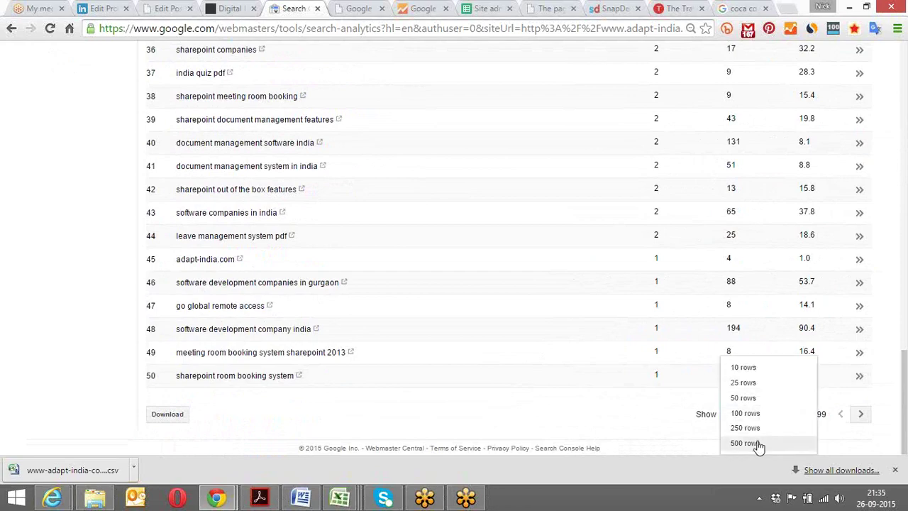
{"action": "left_click", "coordinate": [744, 442]}
{"action": "scroll", "coordinate": [716, 340], "scroll_direction": "down", "scroll_amount": 13}
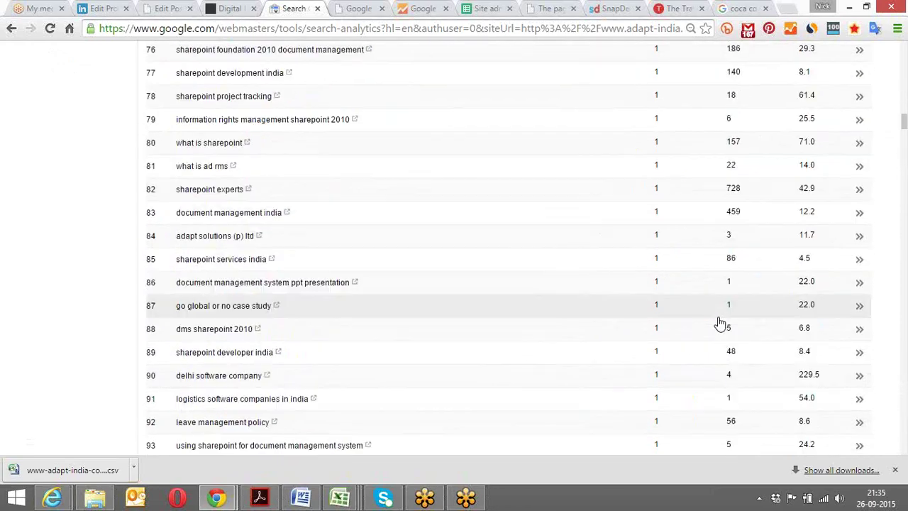
{"action": "scroll", "coordinate": [718, 323], "scroll_direction": "down", "scroll_amount": 20}
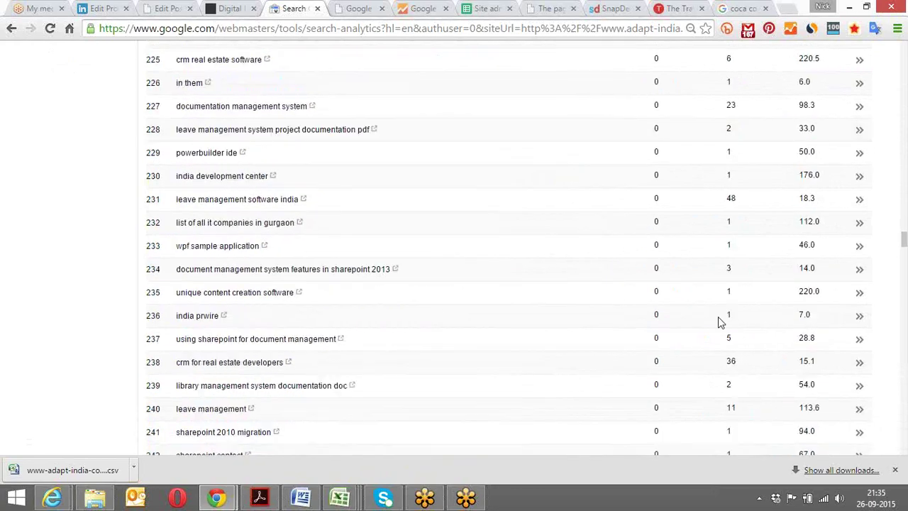
{"action": "scroll", "coordinate": [718, 323], "scroll_direction": "down", "scroll_amount": 20}
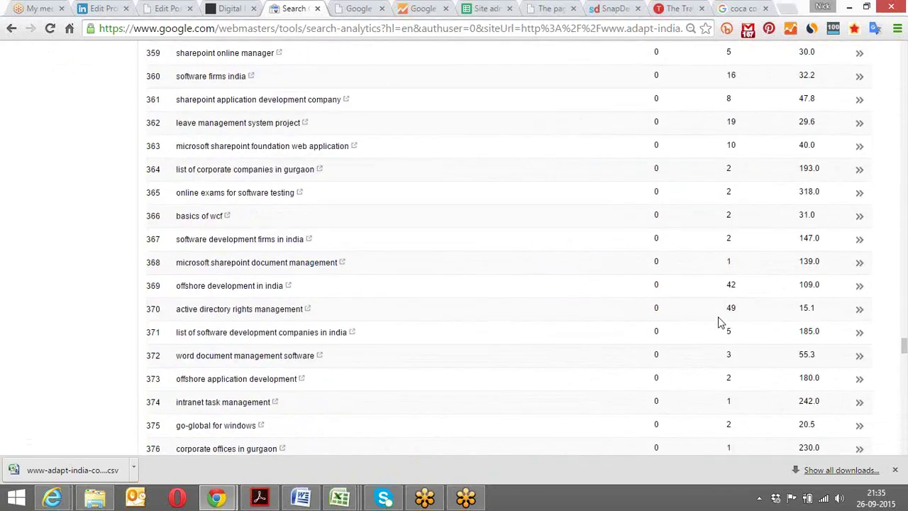
{"action": "scroll", "coordinate": [718, 322], "scroll_direction": "down", "scroll_amount": 20}
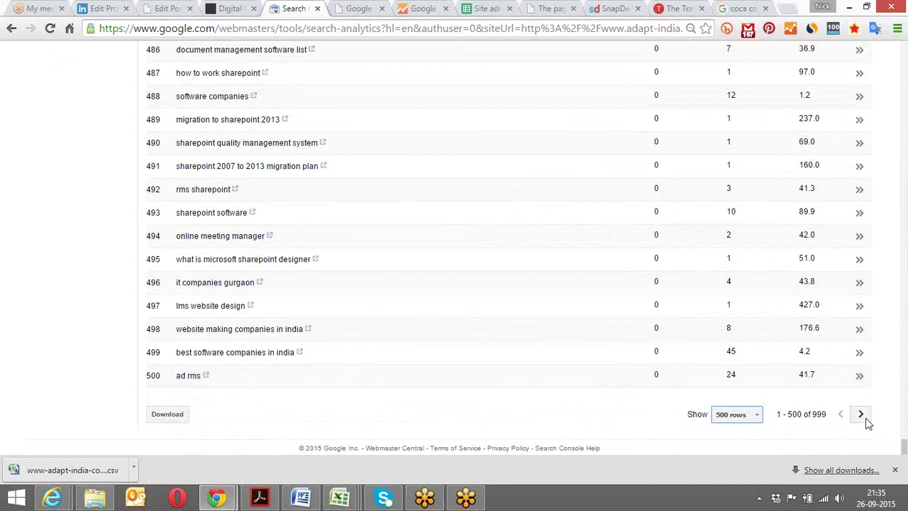
Download the query table as a CSV file and open it.
{"action": "left_click", "coordinate": [173, 416]}
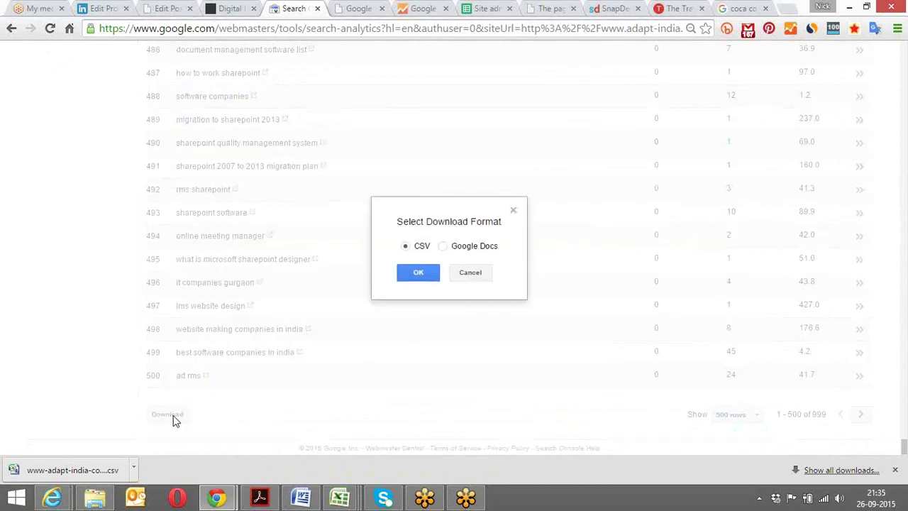
{"action": "left_click", "coordinate": [417, 273]}
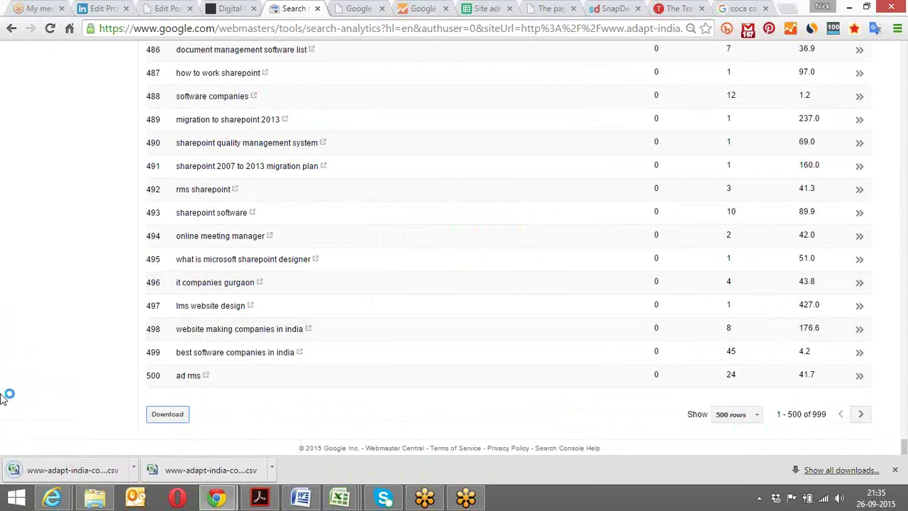
{"action": "left_click", "coordinate": [76, 469]}
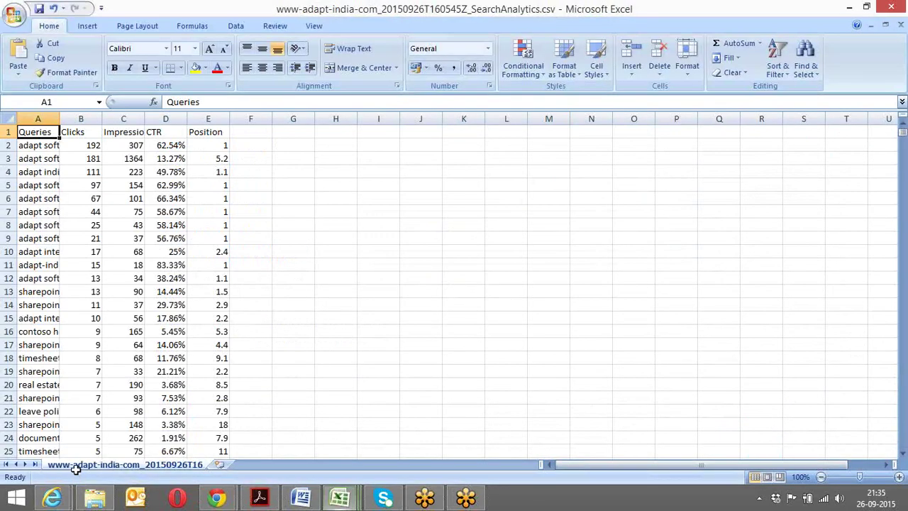
Widen column A of the SearchAnalytics CSV to show full search terms, then minimize Excel.
{"action": "left_click", "coordinate": [359, 280]}
{"action": "scroll", "coordinate": [358, 284], "scroll_direction": "down", "scroll_amount": 16}
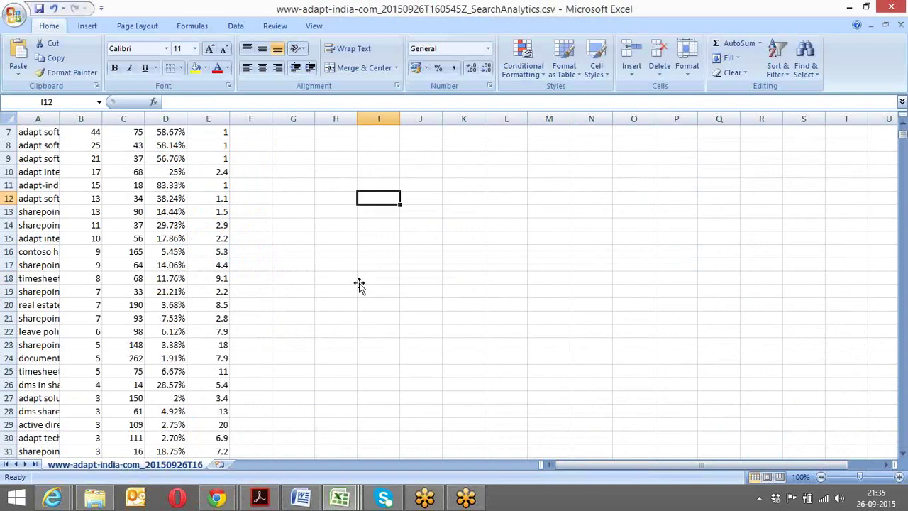
{"action": "scroll", "coordinate": [359, 285], "scroll_direction": "down", "scroll_amount": 8}
{"action": "left_click_drag", "start_coordinate": [904, 168], "coordinate": [876, 463]}
{"action": "left_click", "coordinate": [237, 292]}
{"action": "scroll", "coordinate": [237, 302], "scroll_direction": "down", "scroll_amount": 7}
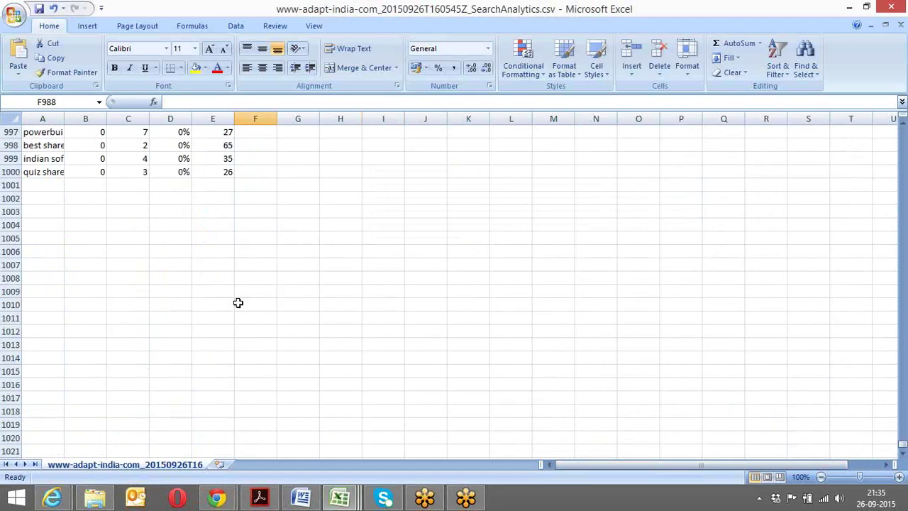
{"action": "scroll", "coordinate": [234, 302], "scroll_direction": "up", "scroll_amount": 5}
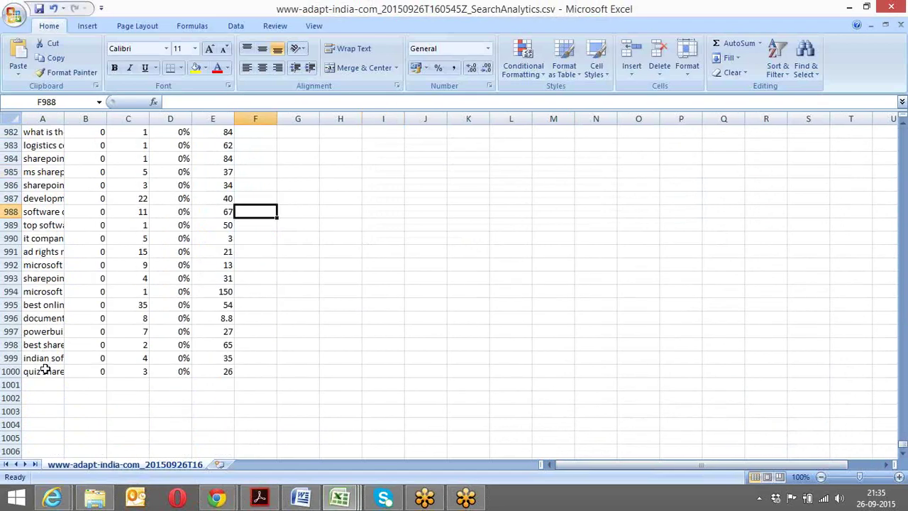
{"action": "left_click_drag", "start_coordinate": [62, 112], "coordinate": [224, 137]}
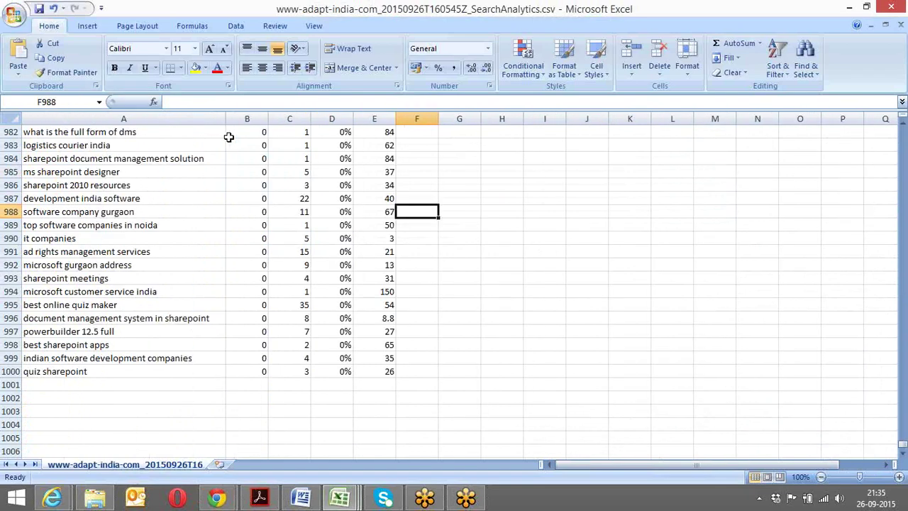
{"action": "left_click", "coordinate": [856, 6]}
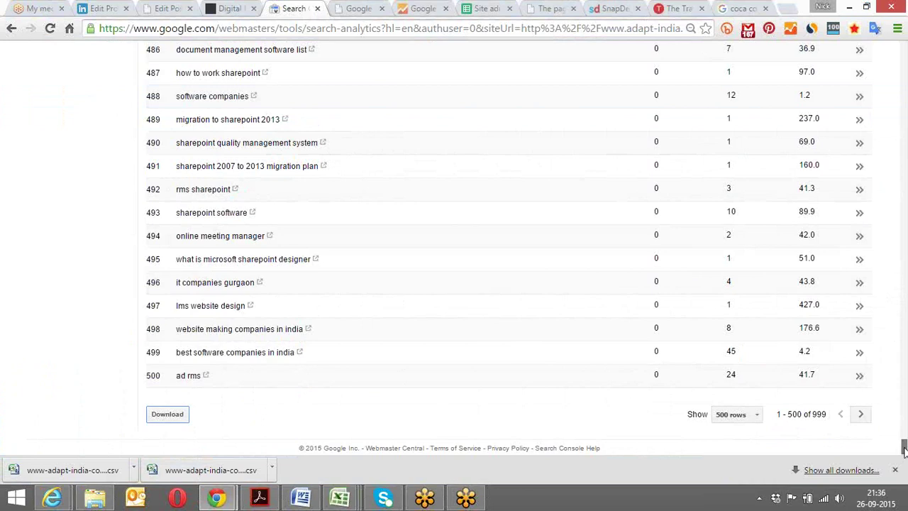
Scroll back up to the Search Analytics header showing 2,431 clicks and 39,745 impressions.
{"action": "left_click_drag", "start_coordinate": [903, 445], "coordinate": [903, 410]}
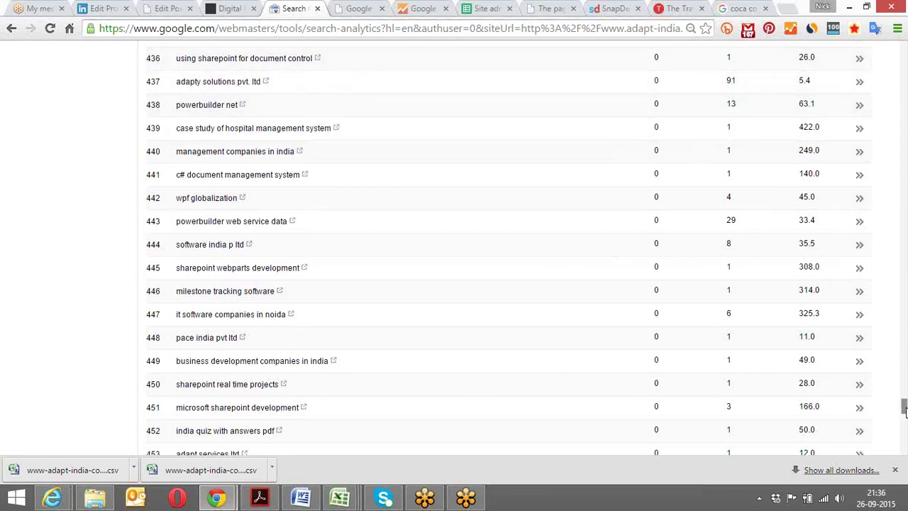
{"action": "left_click_drag", "start_coordinate": [904, 405], "coordinate": [872, 168]}
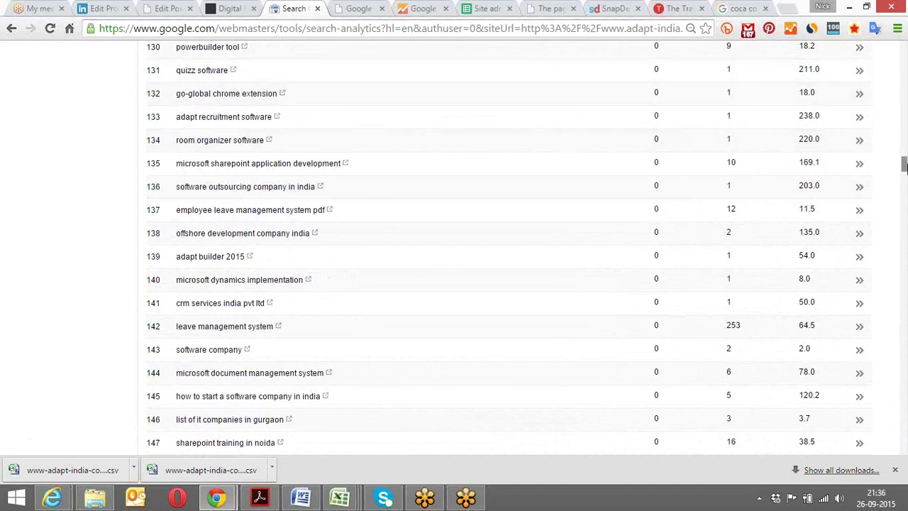
{"action": "left_click_drag", "start_coordinate": [903, 166], "coordinate": [903, 48]}
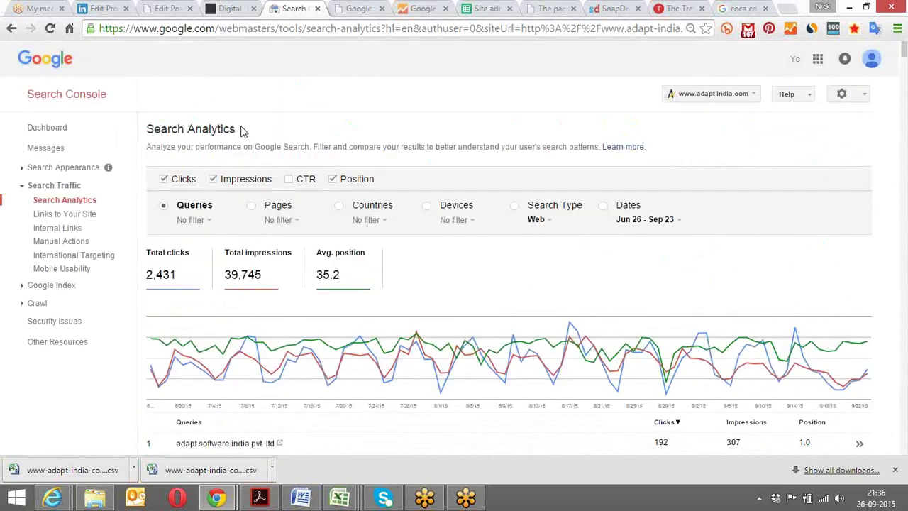
Group the 90-day Search Analytics report by Devices: Desktop, Mobile and Tablet.
{"action": "left_click", "coordinate": [427, 207]}
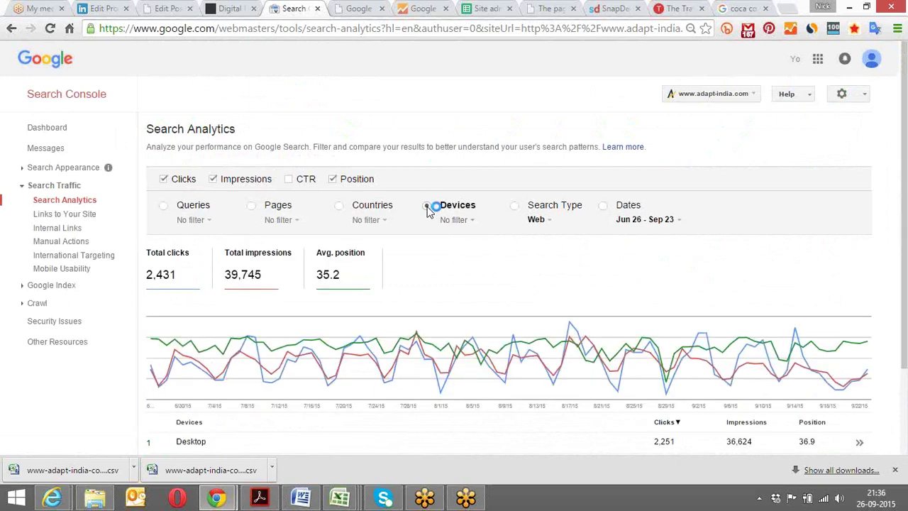
{"action": "scroll", "coordinate": [709, 149], "scroll_direction": "down", "scroll_amount": 2}
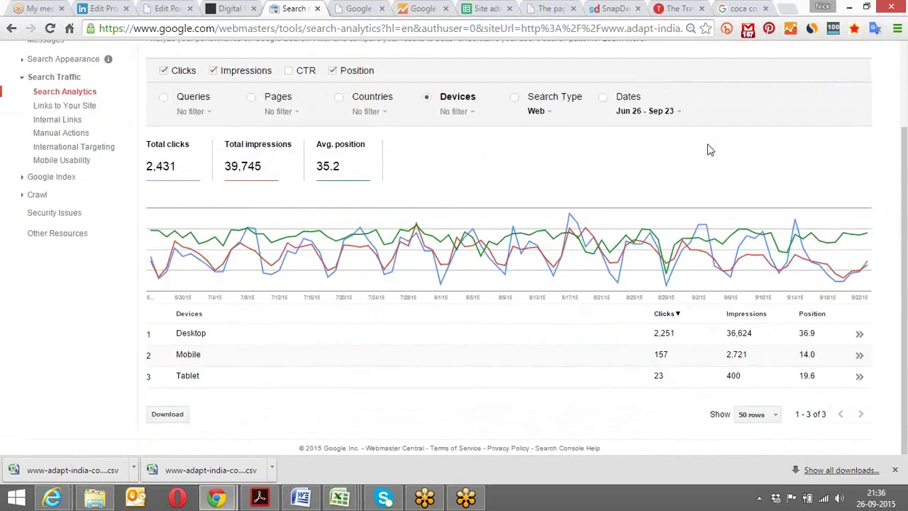
{"action": "mouse_move", "coordinate": [619, 253]}
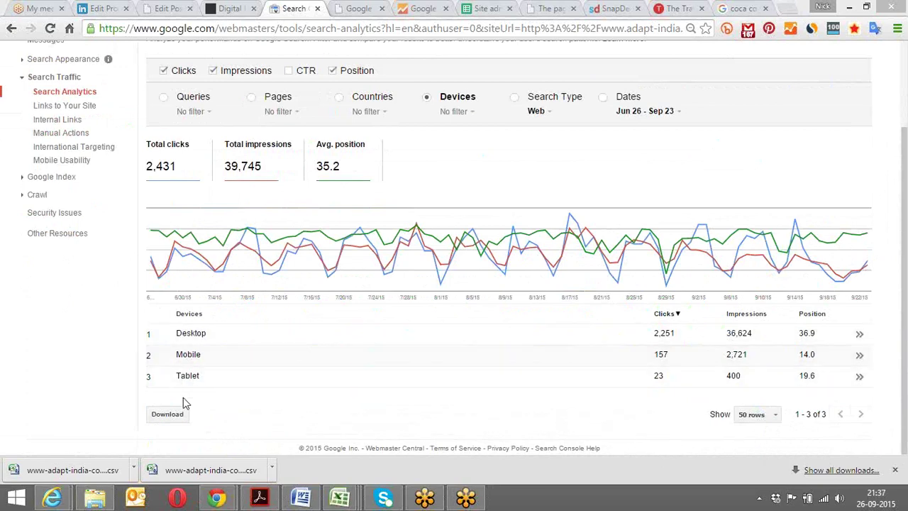
Review the Devices 'No filter' options, then view the Dates range options.
{"action": "left_click", "coordinate": [472, 115]}
{"action": "mouse_move", "coordinate": [489, 130]}
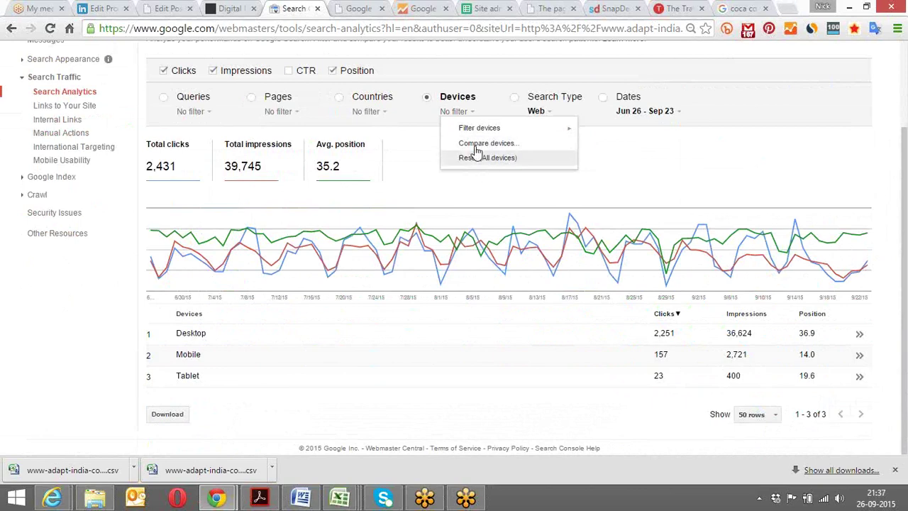
{"action": "left_click", "coordinate": [428, 100]}
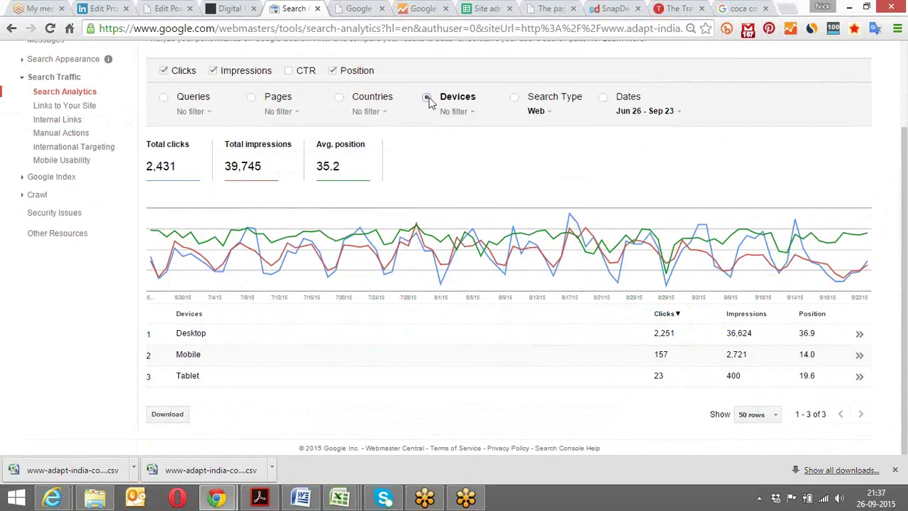
{"action": "left_click", "coordinate": [644, 113]}
{"action": "mouse_move", "coordinate": [669, 147]}
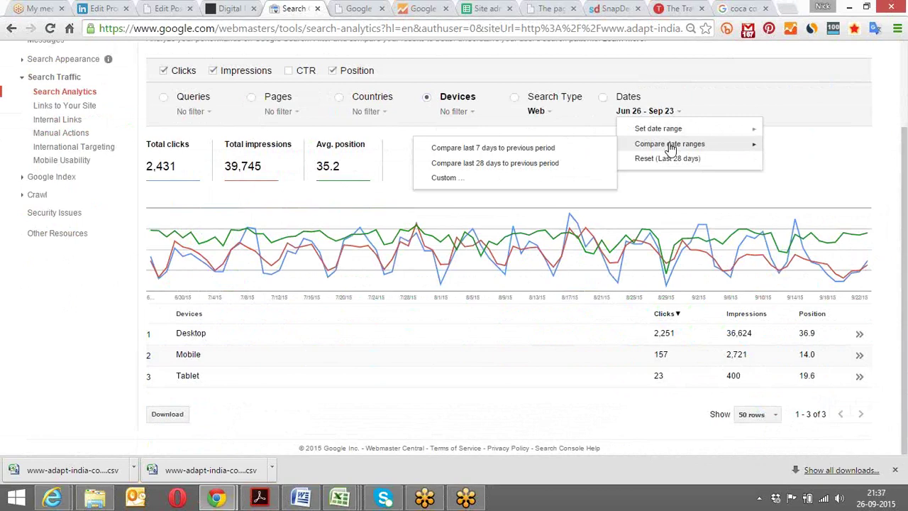
Compare the last 28 days of device data to the previous period.
{"action": "left_click", "coordinate": [542, 165]}
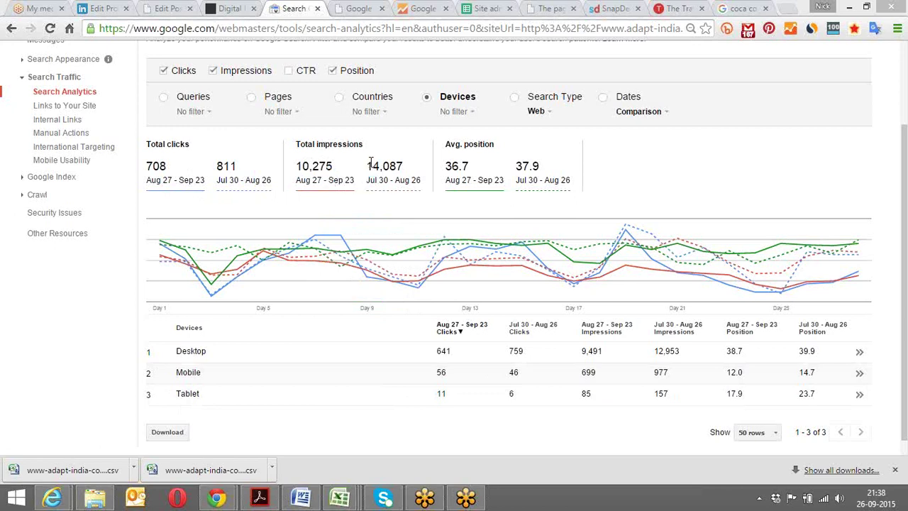
{"action": "left_click_drag", "start_coordinate": [373, 165], "coordinate": [416, 168]}
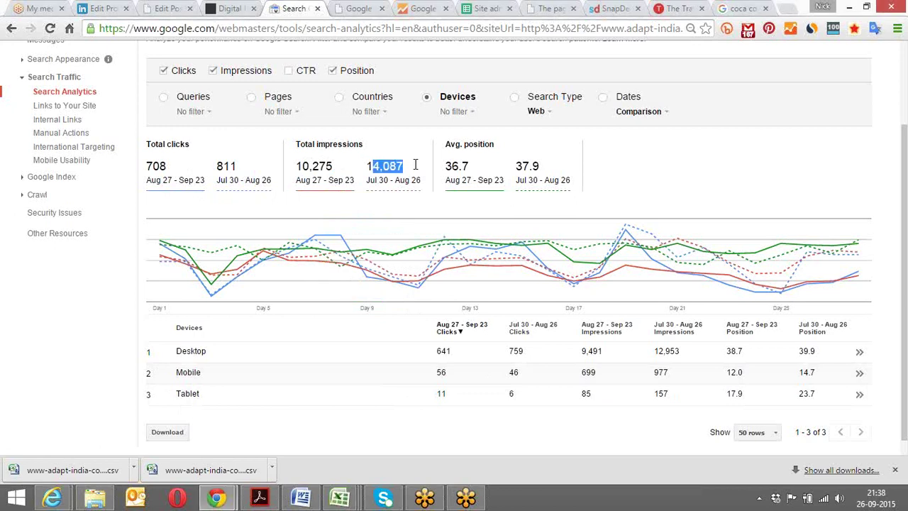
{"action": "left_click", "coordinate": [377, 166]}
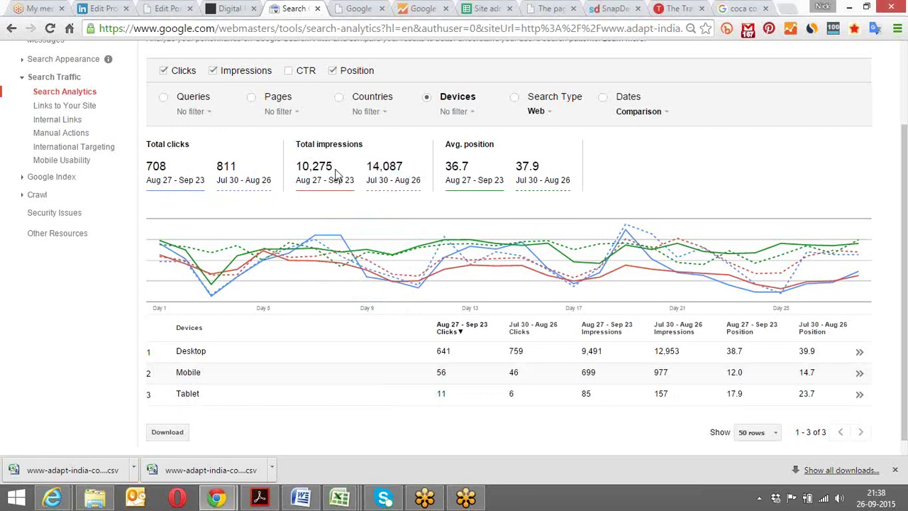
{"action": "left_click_drag", "start_coordinate": [334, 167], "coordinate": [300, 167]}
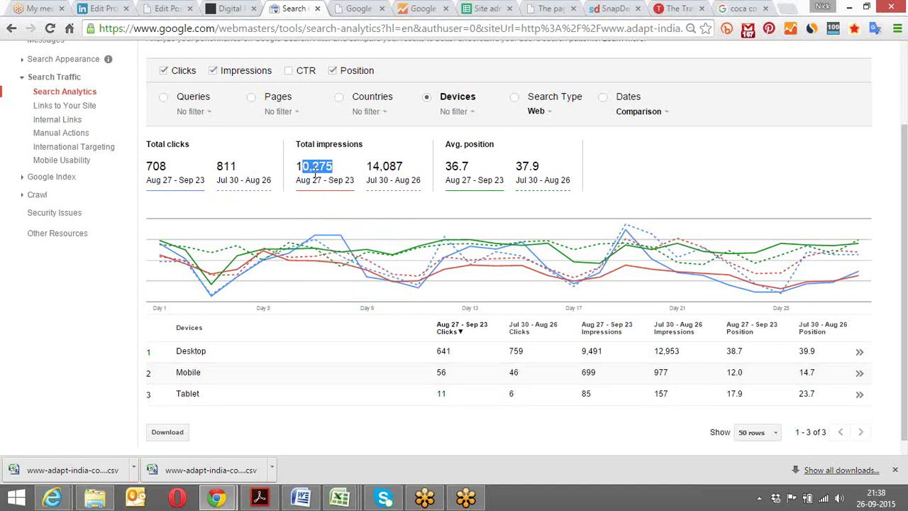
{"action": "left_click", "coordinate": [457, 190]}
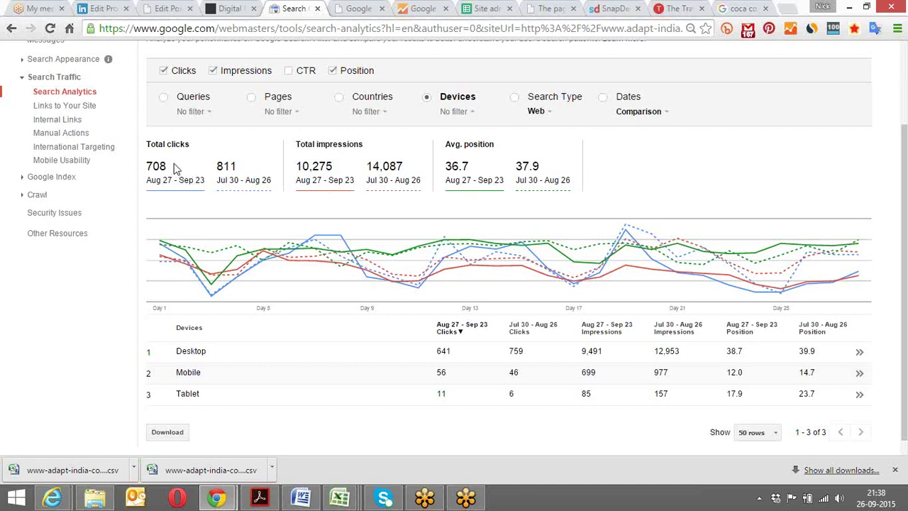
{"action": "left_click_drag", "start_coordinate": [175, 167], "coordinate": [148, 167]}
{"action": "left_click_drag", "start_coordinate": [217, 166], "coordinate": [242, 167]}
{"action": "left_click", "coordinate": [315, 166]}
{"action": "left_click_drag", "start_coordinate": [315, 167], "coordinate": [333, 171]}
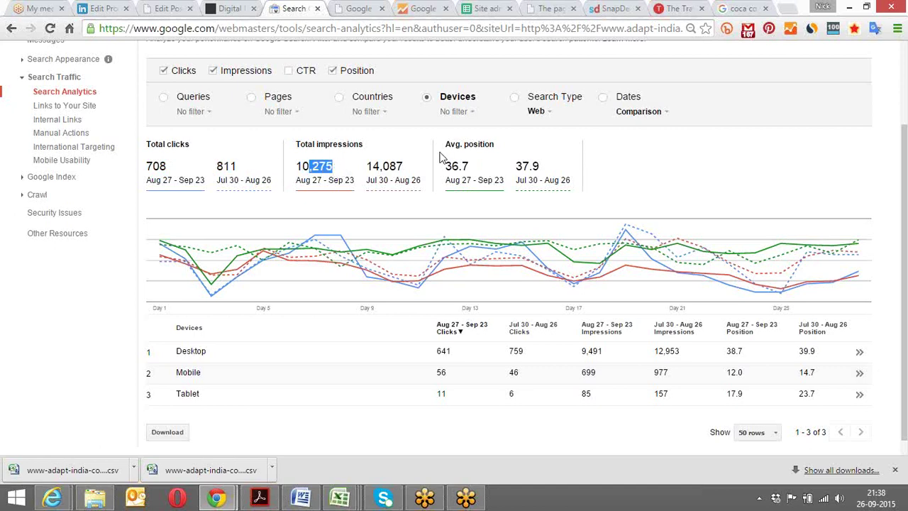
{"action": "left_click_drag", "start_coordinate": [453, 166], "coordinate": [486, 171]}
{"action": "left_click", "coordinate": [656, 160]}
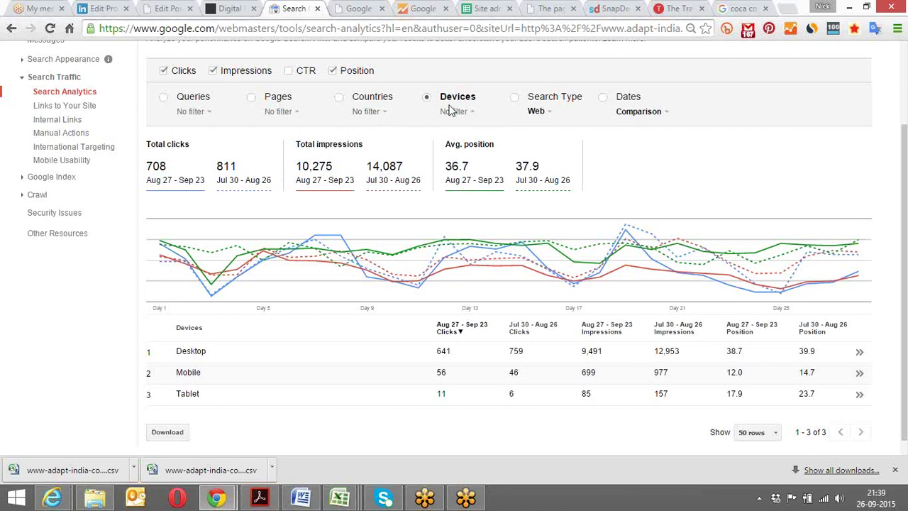
Group the date comparison report by Countries, with India leading.
{"action": "left_click", "coordinate": [340, 99]}
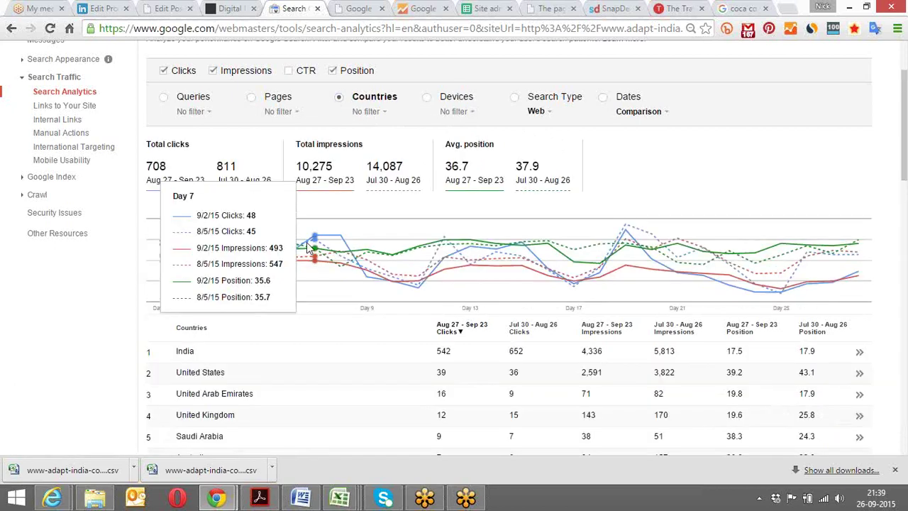
{"action": "scroll", "coordinate": [324, 250], "scroll_direction": "down", "scroll_amount": 2}
{"action": "scroll", "coordinate": [326, 251], "scroll_direction": "down", "scroll_amount": 1}
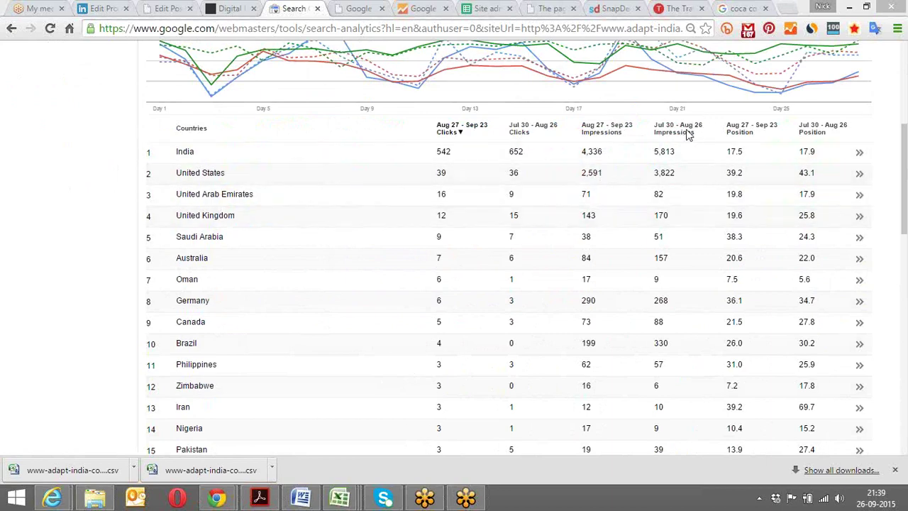
Set Chrome's page zoom to 125%, going up to 150% and back.
{"action": "left_click", "coordinate": [897, 32]}
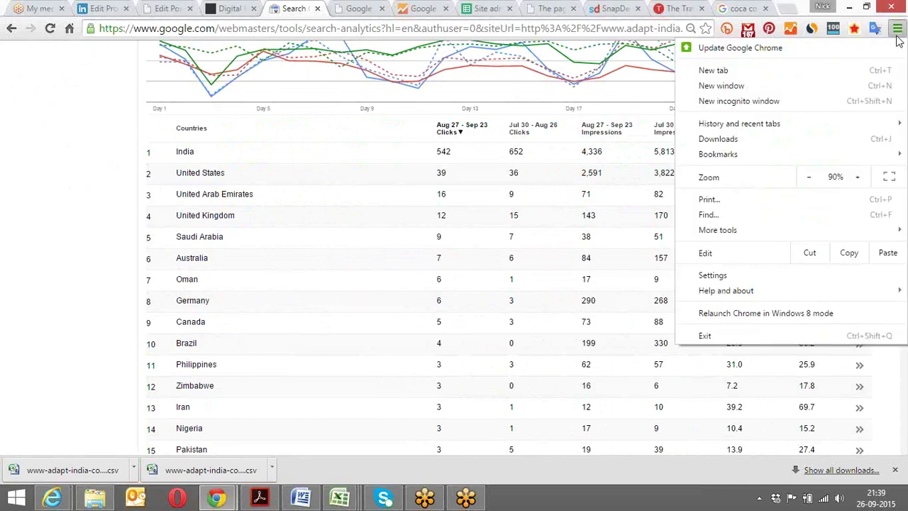
{"action": "left_click", "coordinate": [861, 182]}
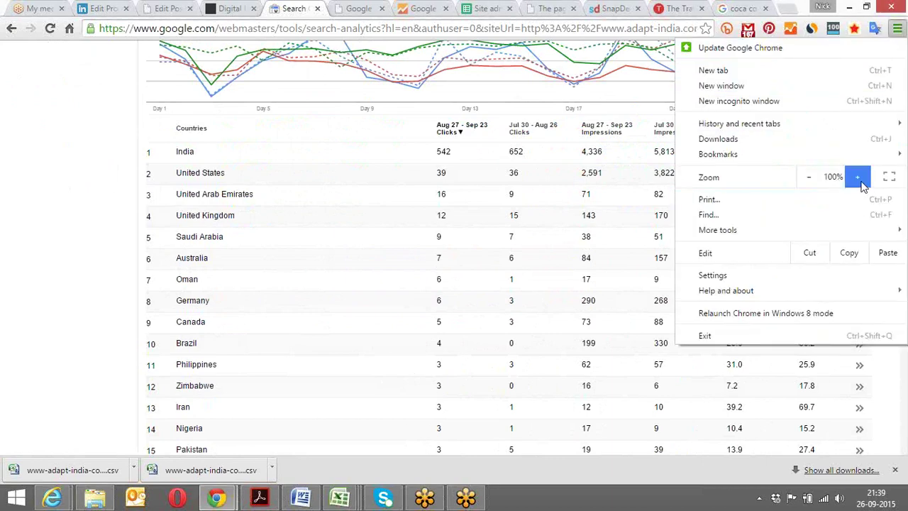
{"action": "left_click", "coordinate": [859, 178]}
{"action": "left_click", "coordinate": [859, 178]}
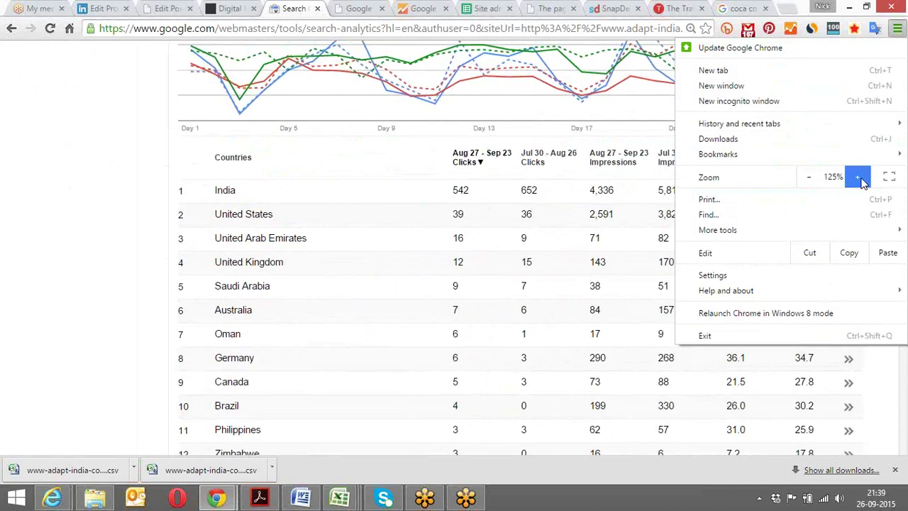
{"action": "left_click", "coordinate": [858, 179]}
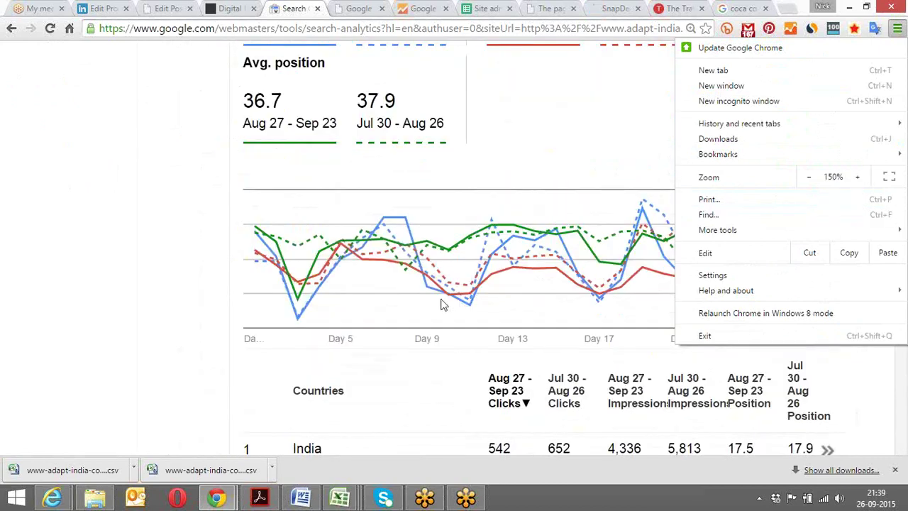
{"action": "left_click", "coordinate": [808, 177]}
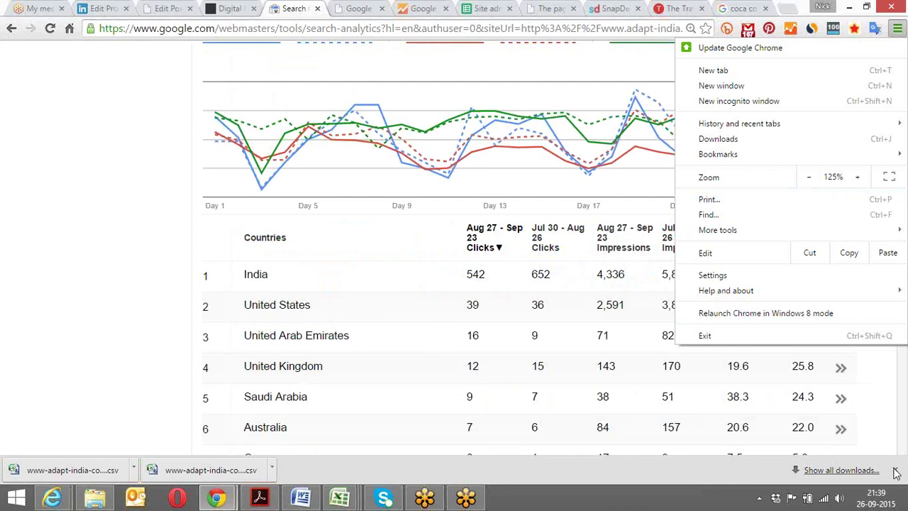
{"action": "left_click", "coordinate": [55, 204]}
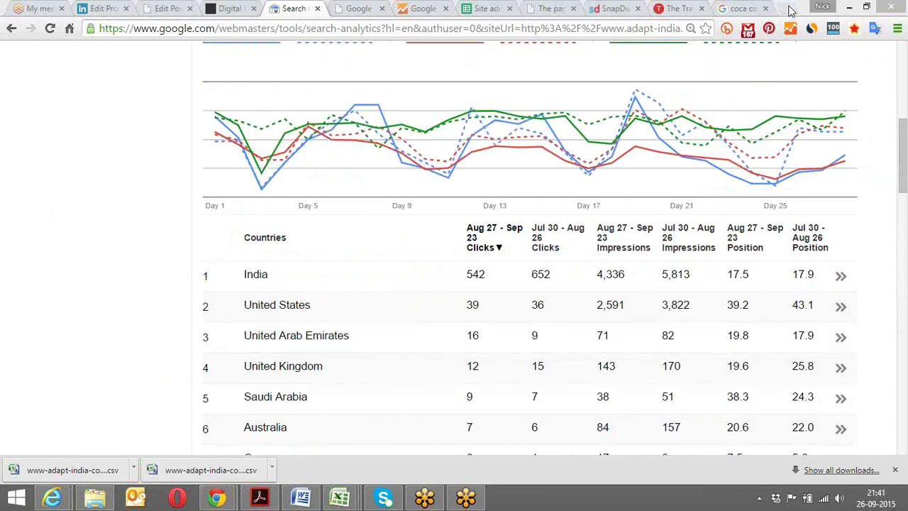
Search Google for 'sharepoint' in a new tab and scroll through the results.
{"action": "left_click", "coordinate": [791, 10]}
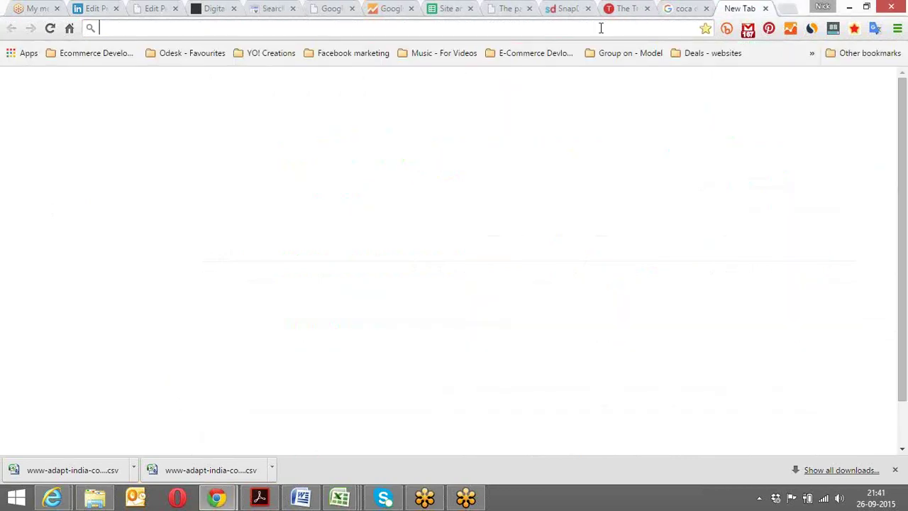
{"action": "type", "text": "adapt"}
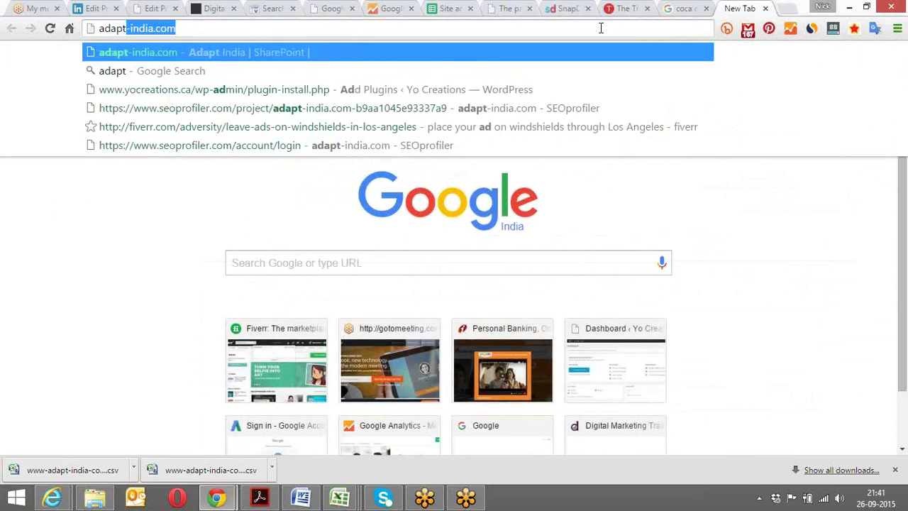
{"action": "key", "text": "BackSpace"}
{"action": "key", "text": "BackSpace"}
{"action": "key", "text": "BackSpace"}
{"action": "key", "text": "BackSpace"}
{"action": "key", "text": "BackSpace"}
{"action": "key", "text": "BackSpace"}
{"action": "type", "text": "s"}
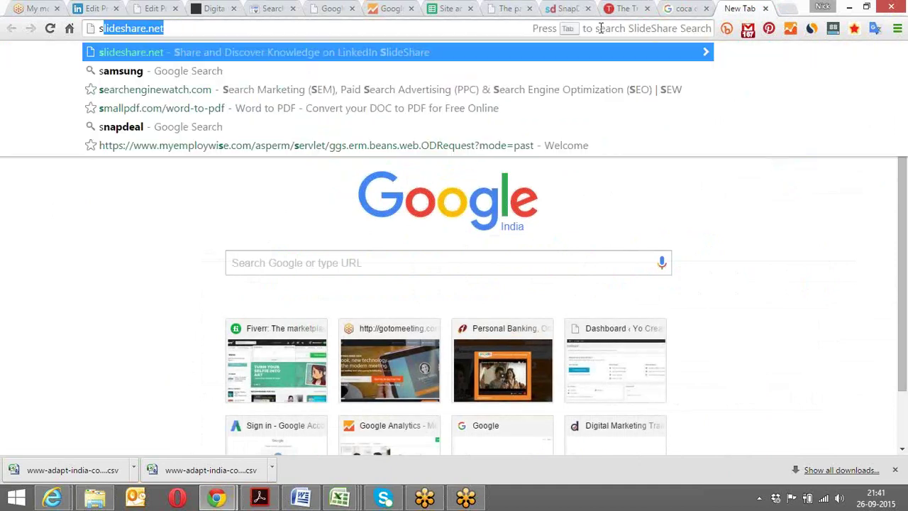
{"action": "type", "text": "harepoint"}
{"action": "key", "text": "Return"}
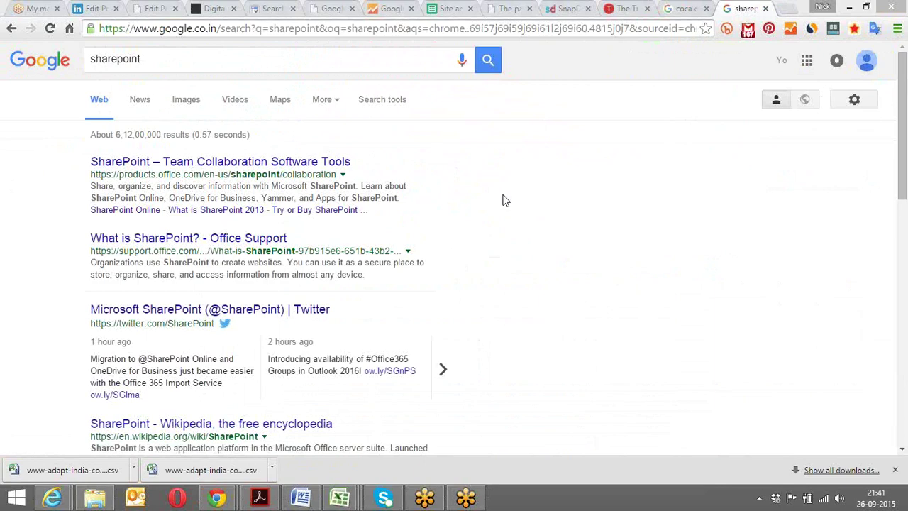
{"action": "scroll", "coordinate": [505, 197], "scroll_direction": "down", "scroll_amount": 5}
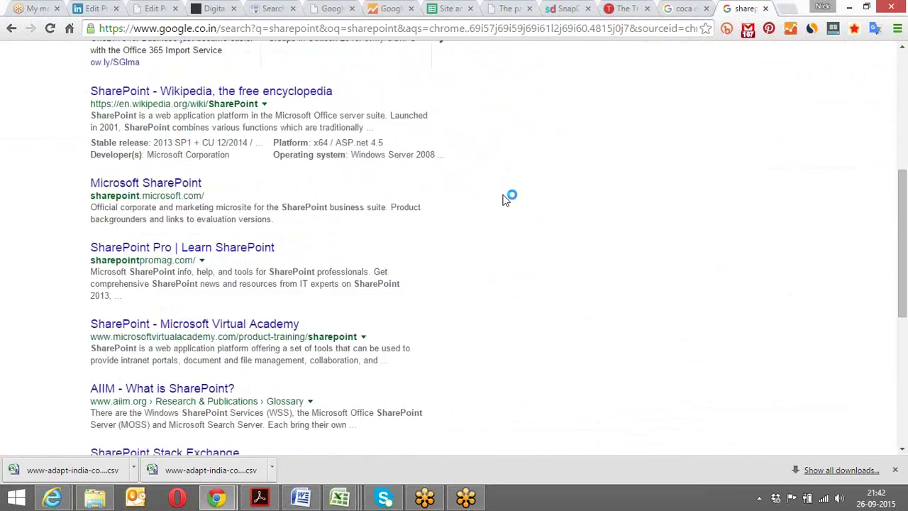
{"action": "scroll", "coordinate": [504, 200], "scroll_direction": "down", "scroll_amount": 5}
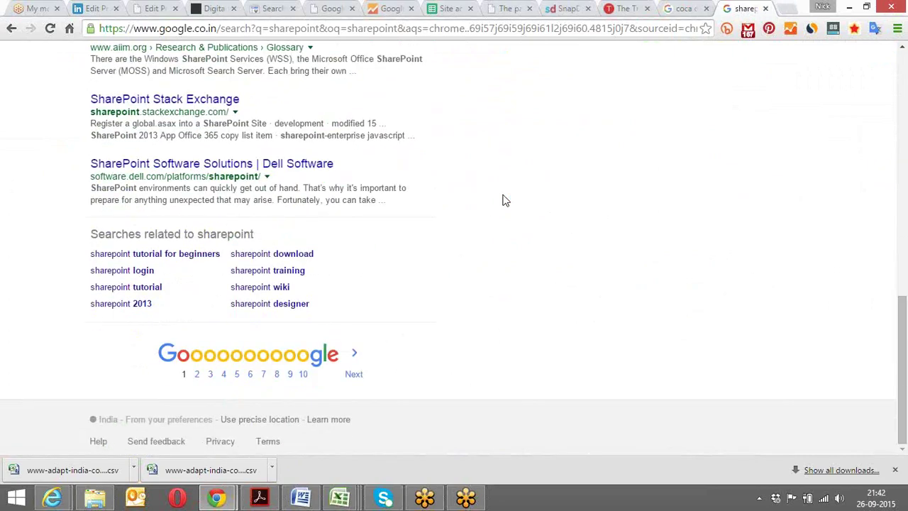
{"action": "scroll", "coordinate": [505, 200], "scroll_direction": "up", "scroll_amount": 10}
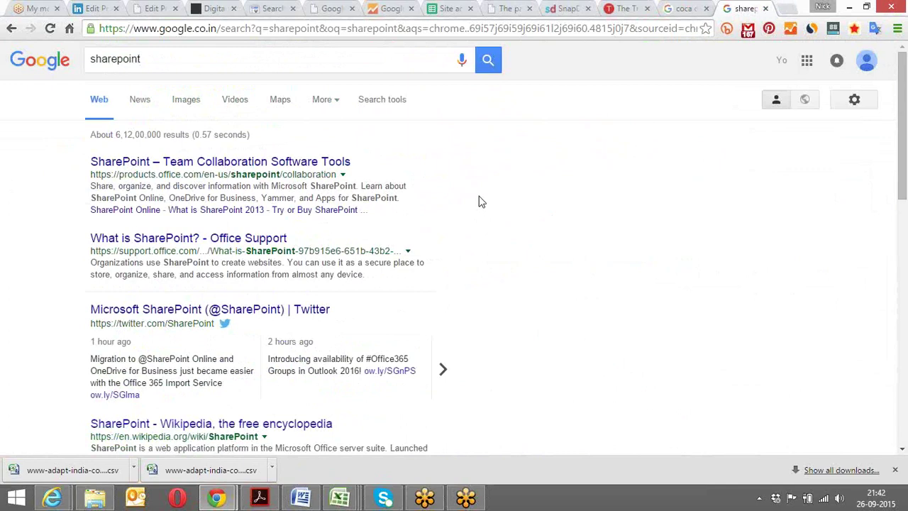
Cycle through the coca cola, travelguy.in, WordPress, adapt-india and Snapdeal tabs, ending on Search Analytics.
{"action": "left_click", "coordinate": [683, 8]}
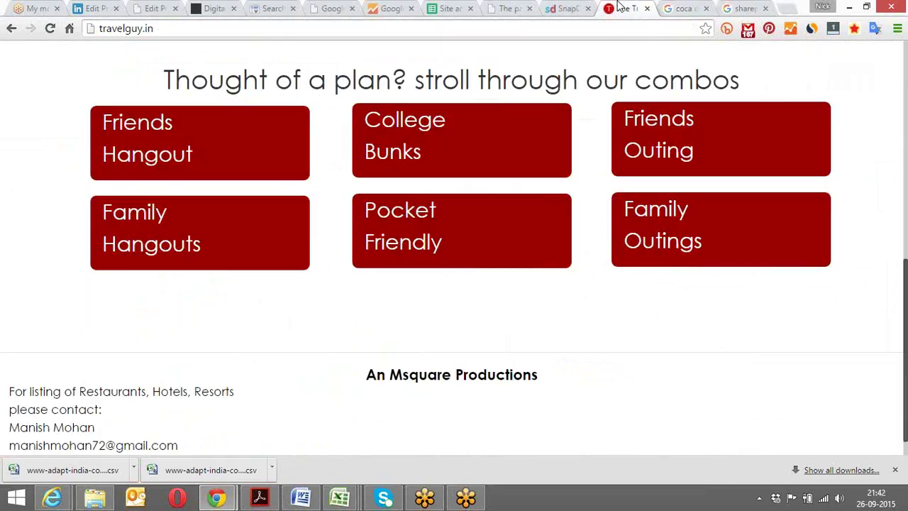
{"action": "left_click", "coordinate": [620, 8]}
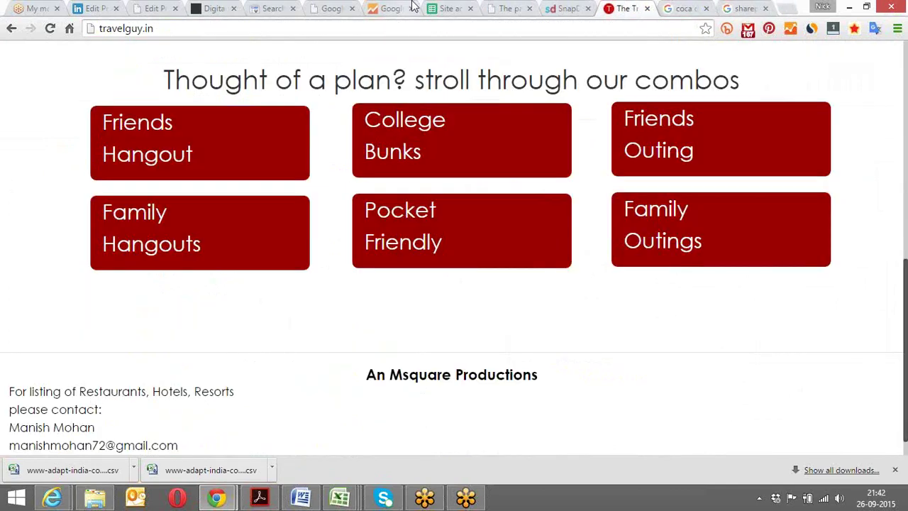
{"action": "left_click", "coordinate": [324, 8]}
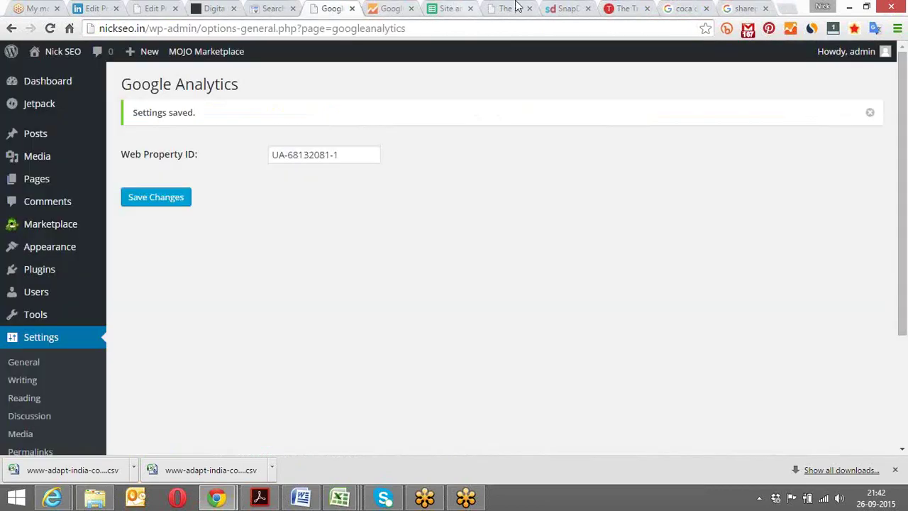
{"action": "left_click", "coordinate": [518, 8]}
{"action": "left_click", "coordinate": [571, 7]}
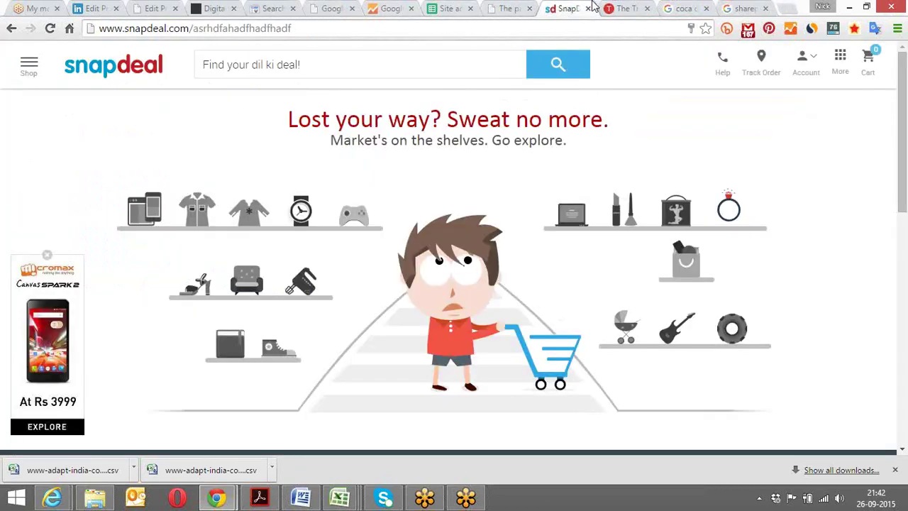
{"action": "left_click", "coordinate": [624, 8]}
{"action": "left_click", "coordinate": [680, 8]}
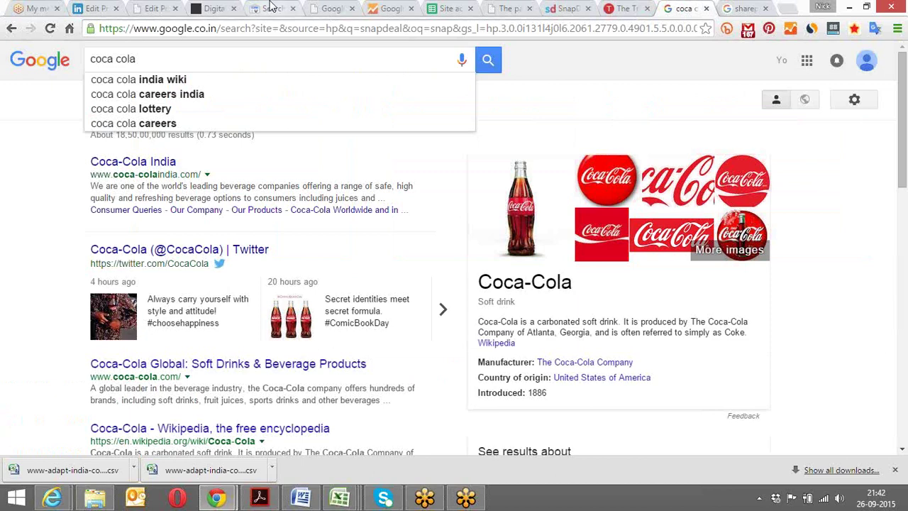
{"action": "left_click", "coordinate": [271, 7]}
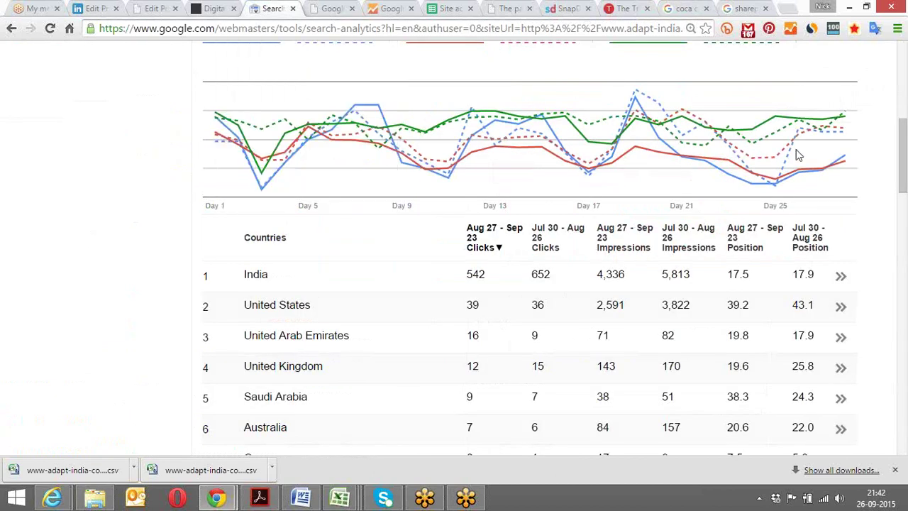
{"action": "left_click_drag", "start_coordinate": [902, 155], "coordinate": [902, 89]}
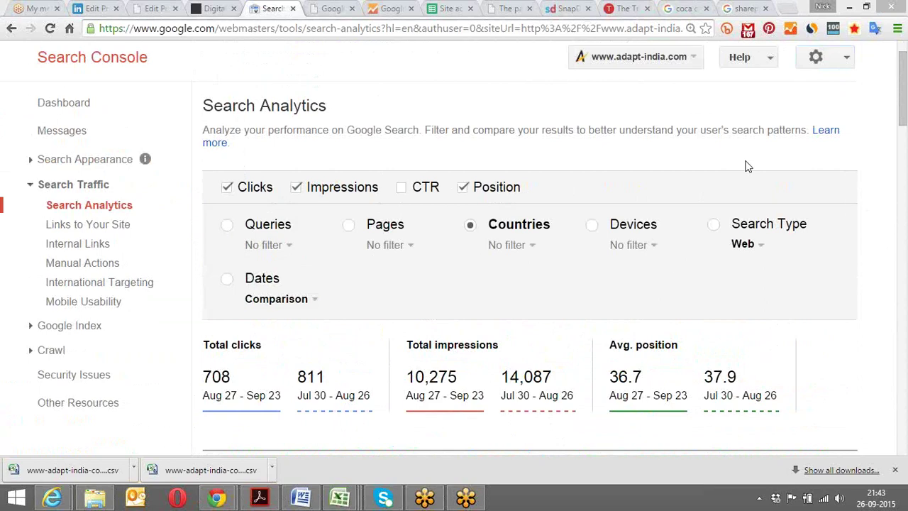
{"action": "left_click", "coordinate": [760, 248]}
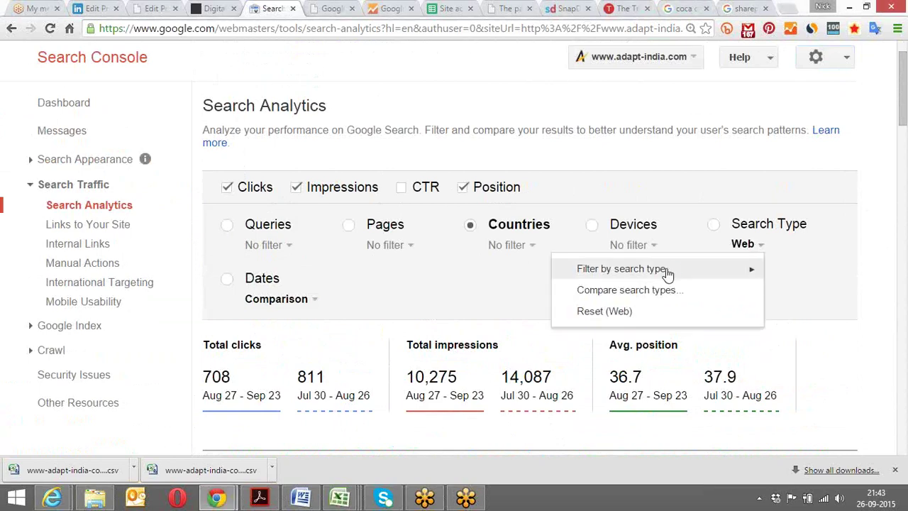
{"action": "left_click", "coordinate": [589, 286]}
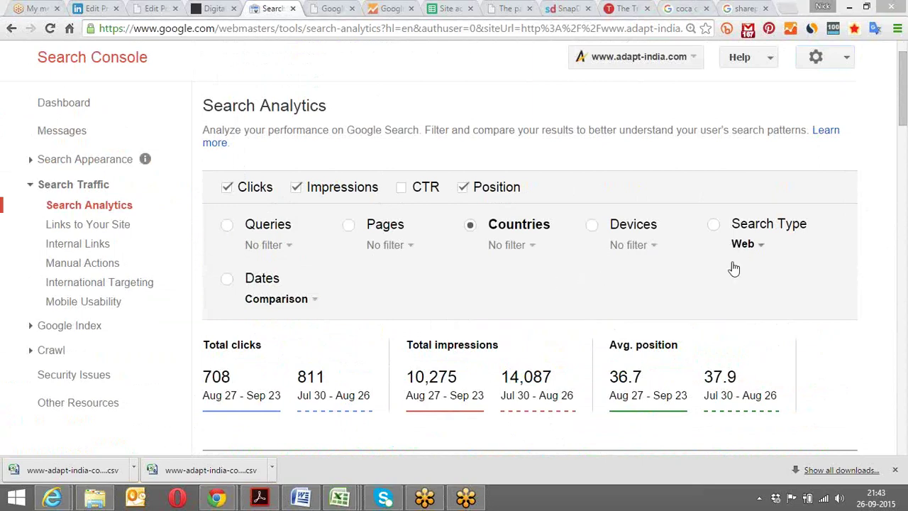
{"action": "left_click", "coordinate": [752, 249]}
{"action": "mouse_move", "coordinate": [711, 279]}
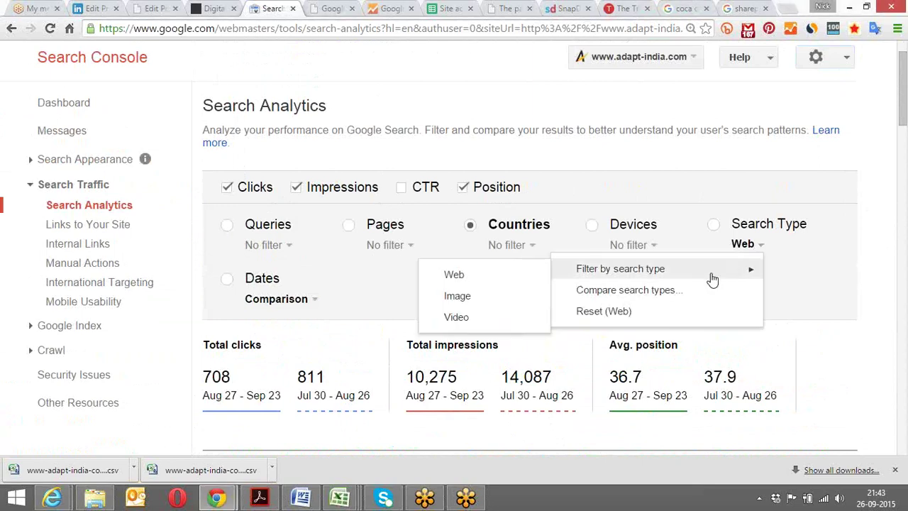
{"action": "left_click", "coordinate": [717, 289]}
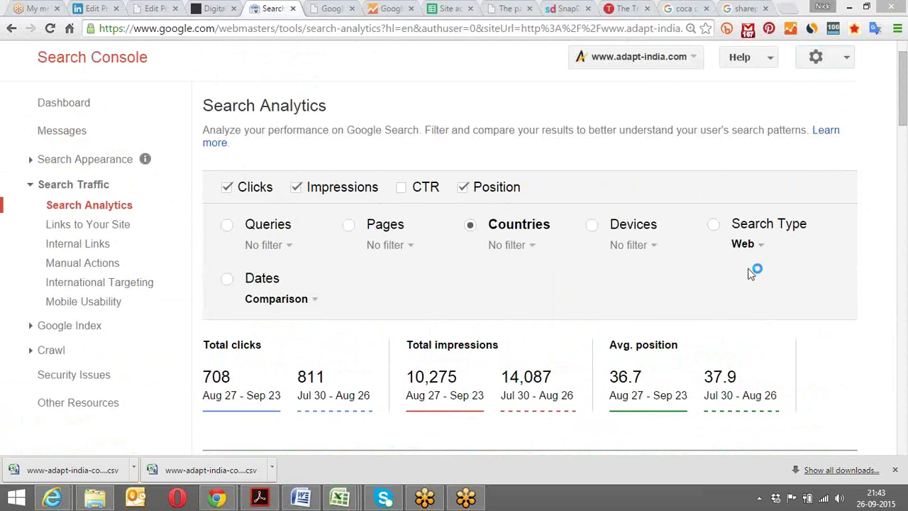
{"action": "left_click", "coordinate": [757, 245]}
{"action": "mouse_move", "coordinate": [688, 270]}
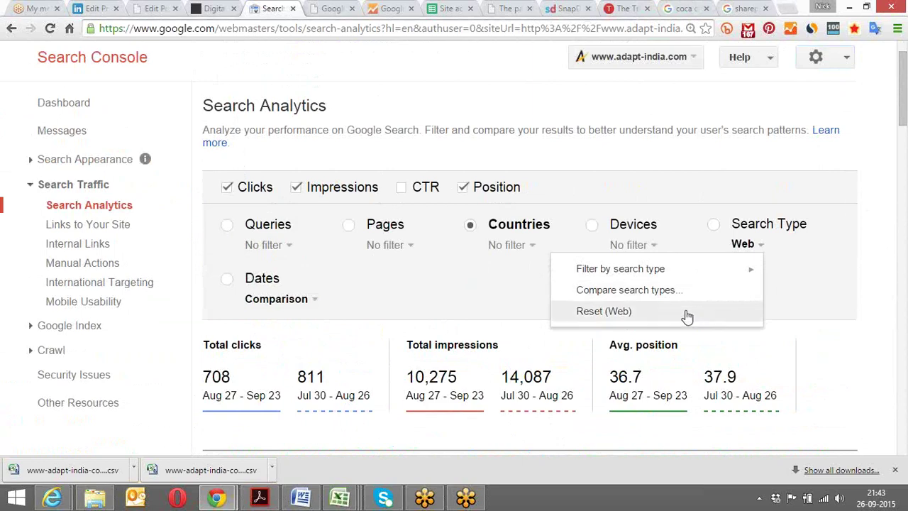
{"action": "left_click", "coordinate": [702, 187]}
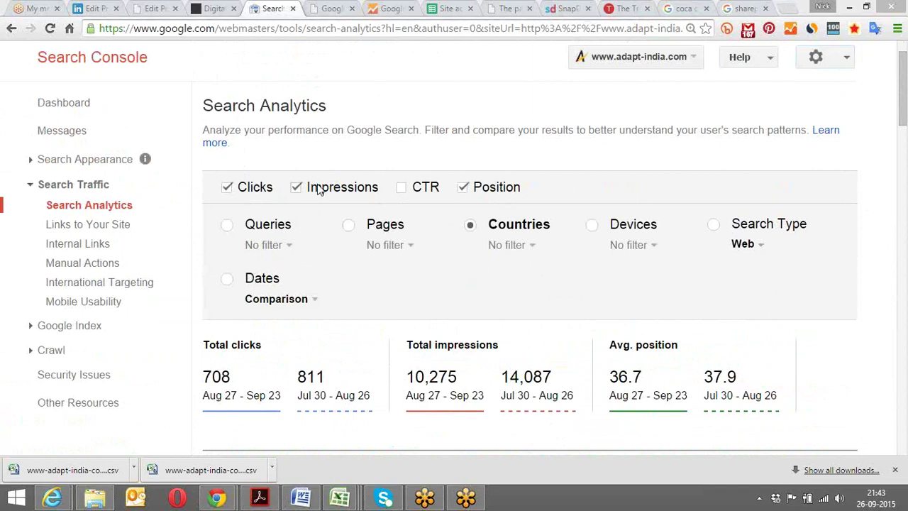
Show the adapt-india.com Dashboard and scroll down to its Sitemaps panel.
{"action": "left_click", "coordinate": [71, 110]}
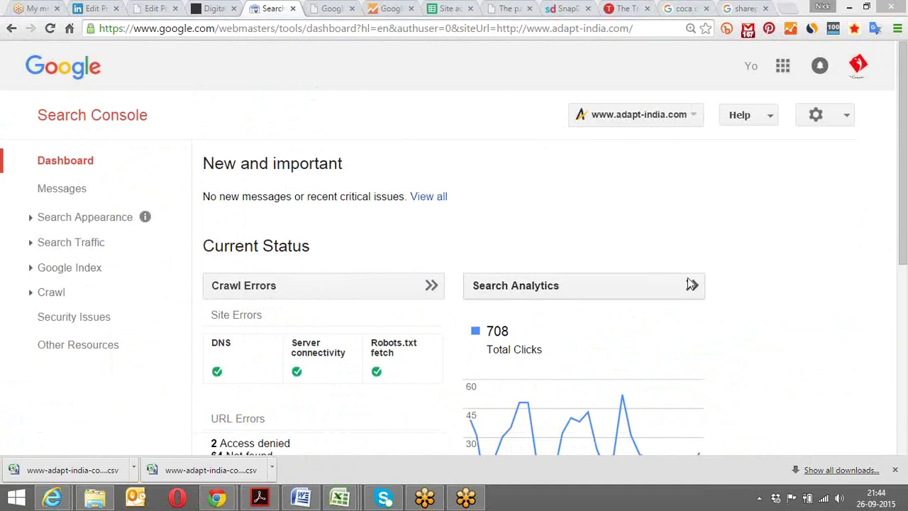
{"action": "left_click_drag", "start_coordinate": [904, 90], "coordinate": [904, 297]}
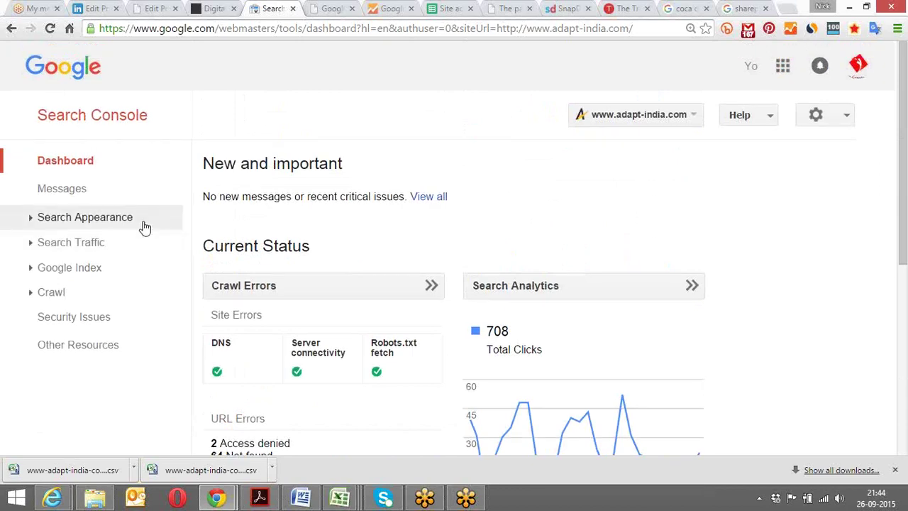
{"action": "scroll", "coordinate": [194, 168], "scroll_direction": "down", "scroll_amount": 5}
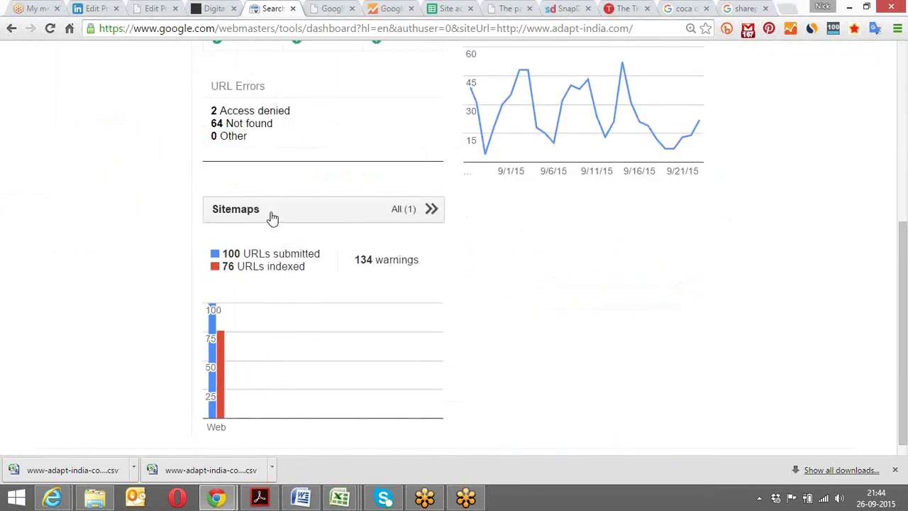
Open the Sitemaps report and bring the /sitemap.xml entry into view: 100 submitted, 76 indexed, 134 warnings.
{"action": "left_click", "coordinate": [272, 218]}
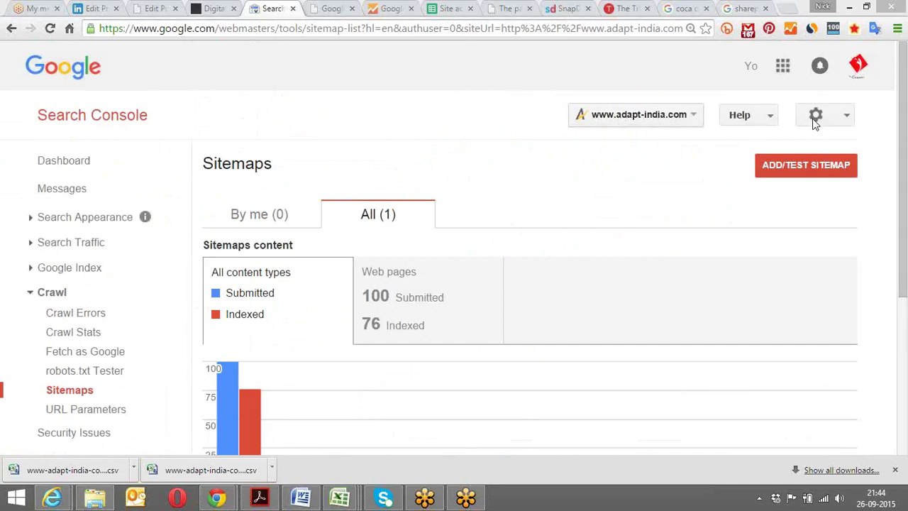
{"action": "scroll", "coordinate": [529, 163], "scroll_direction": "down", "scroll_amount": 3}
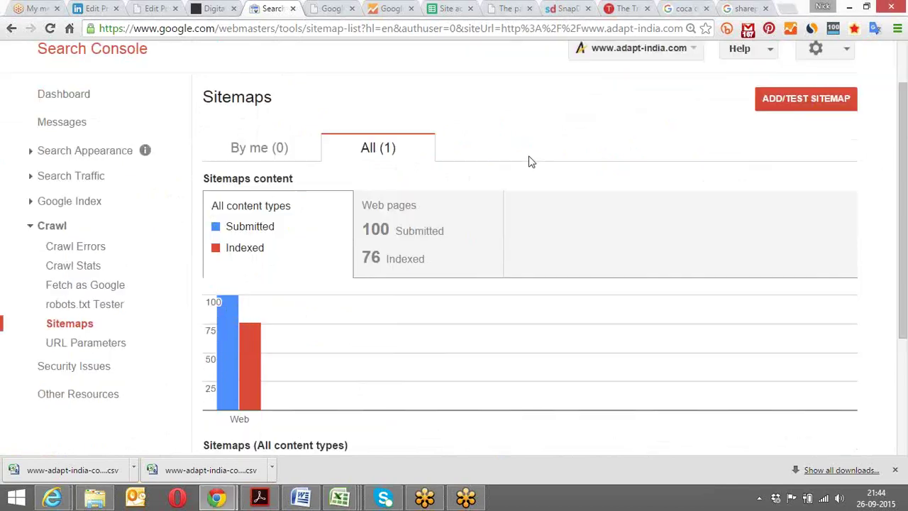
{"action": "scroll", "coordinate": [529, 162], "scroll_direction": "down", "scroll_amount": 1}
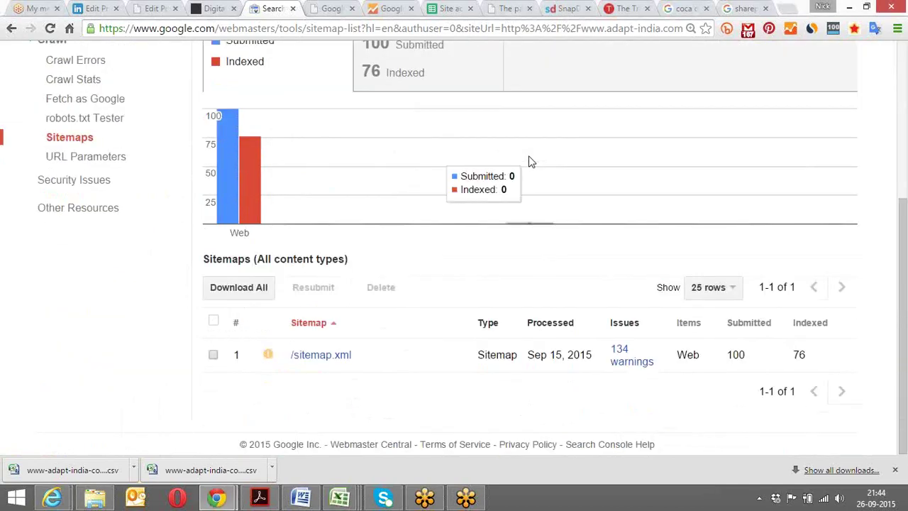
Open /sitemap.xml details and review its warnings, including 132 URLs blocked by robots.txt.
{"action": "left_click", "coordinate": [310, 357]}
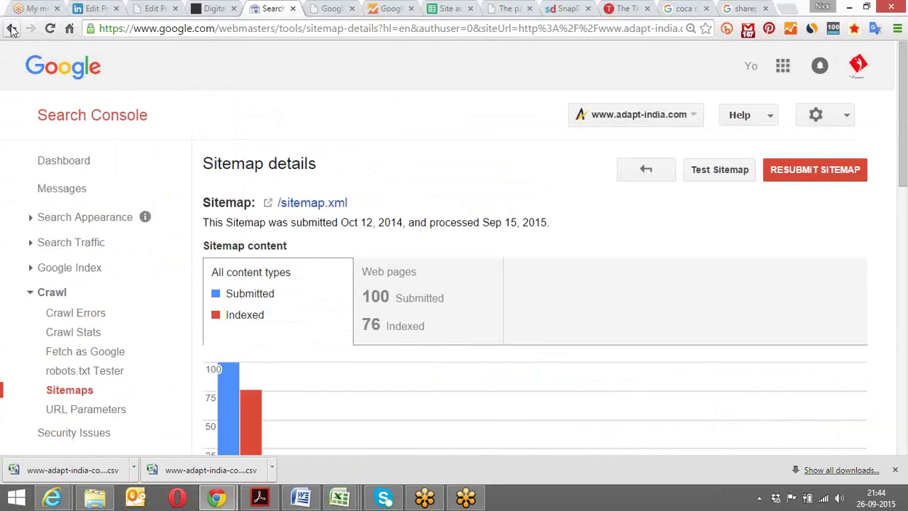
{"action": "scroll", "coordinate": [426, 209], "scroll_direction": "down", "scroll_amount": 3}
{"action": "scroll", "coordinate": [428, 209], "scroll_direction": "up", "scroll_amount": 2}
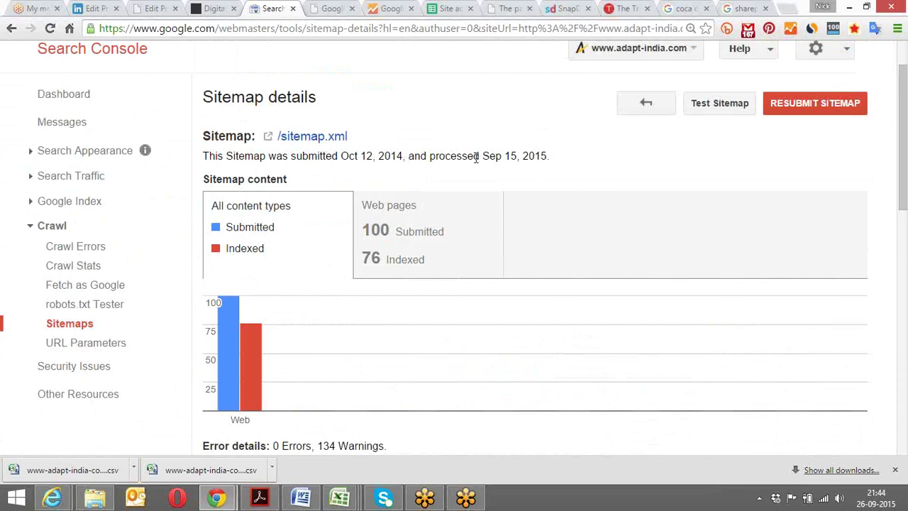
{"action": "scroll", "coordinate": [426, 156], "scroll_direction": "down", "scroll_amount": 5}
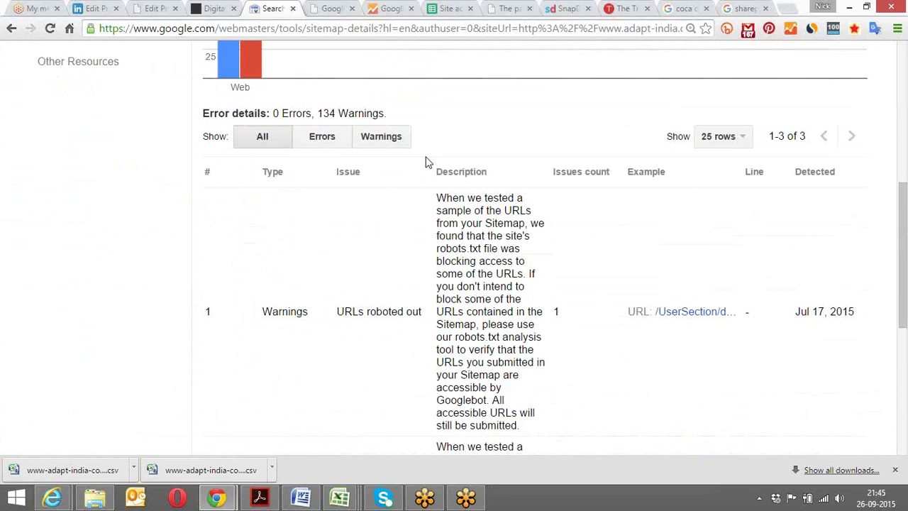
{"action": "scroll", "coordinate": [426, 162], "scroll_direction": "down", "scroll_amount": 5}
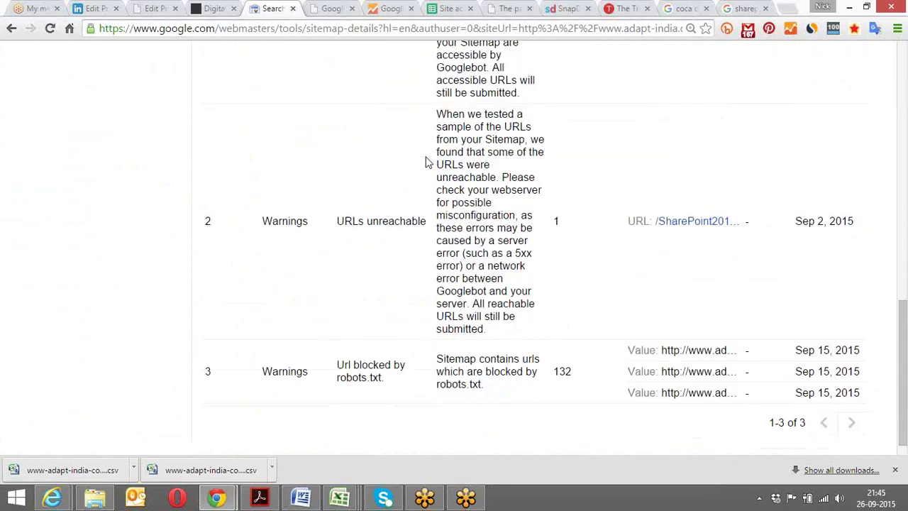
{"action": "scroll", "coordinate": [426, 163], "scroll_direction": "up", "scroll_amount": 10}
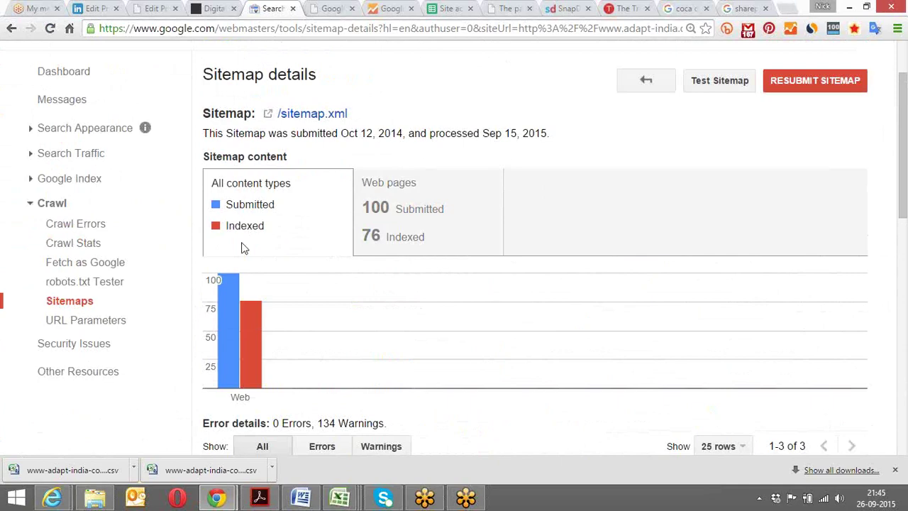
{"action": "mouse_move", "coordinate": [232, 299]}
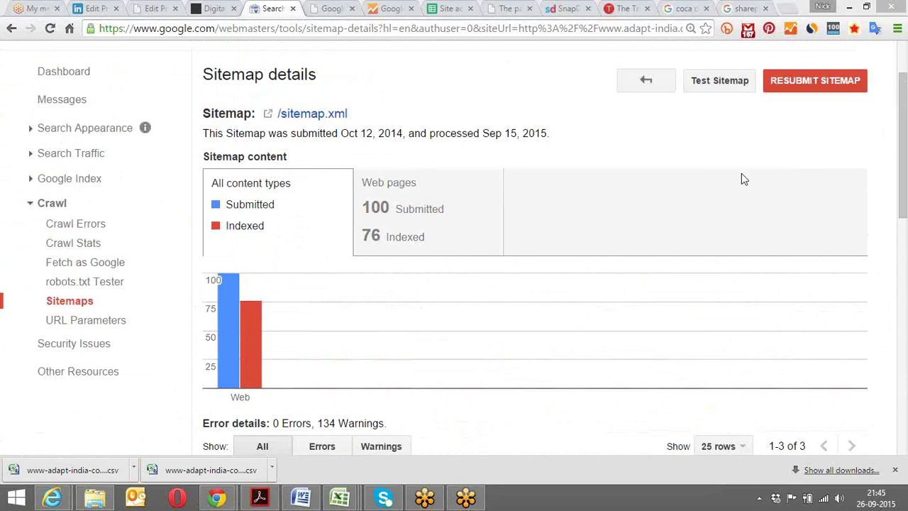
Test the sitemap and review the results: 0 errors and 4 robots.txt-blocked URL warnings.
{"action": "left_click", "coordinate": [720, 82]}
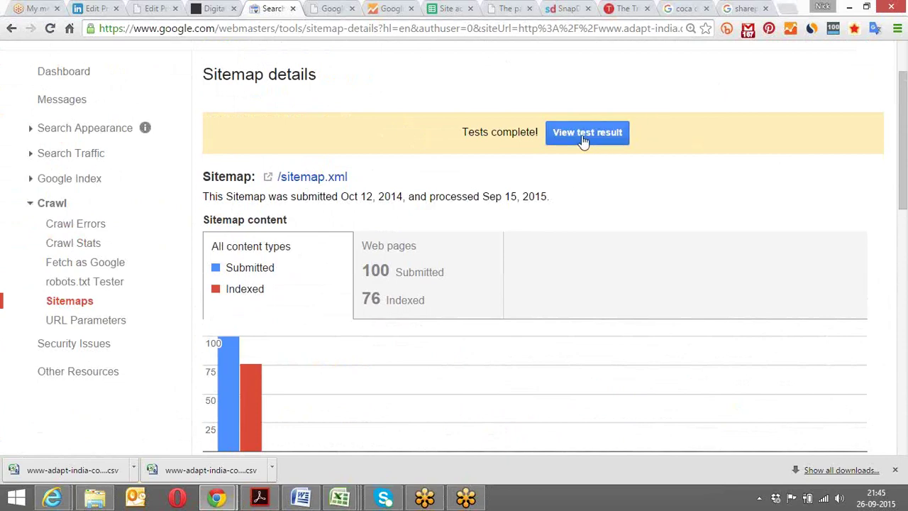
{"action": "left_click", "coordinate": [582, 138]}
{"action": "scroll", "coordinate": [487, 183], "scroll_direction": "down", "scroll_amount": 2}
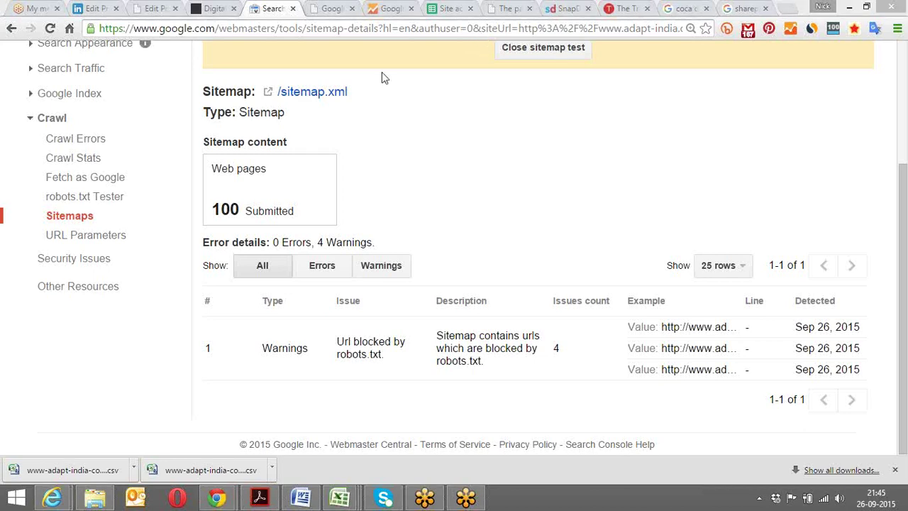
{"action": "left_click", "coordinate": [327, 94]}
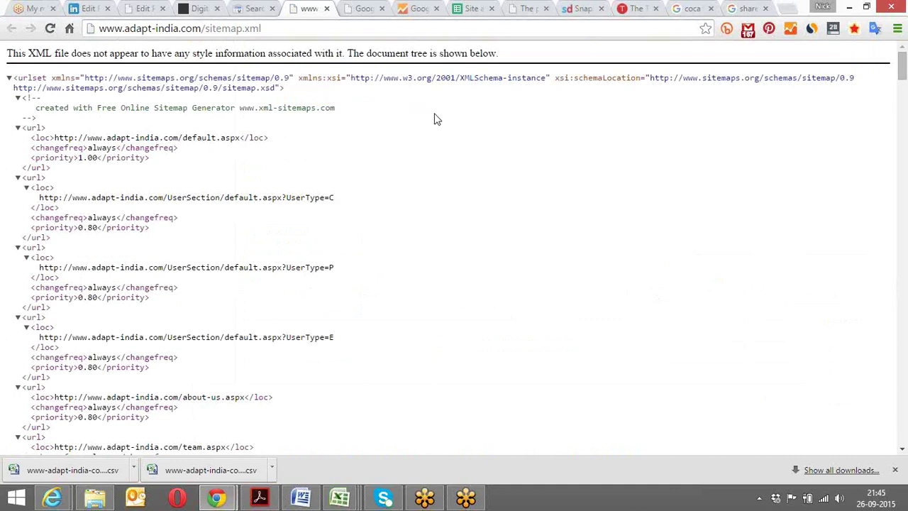
Scroll through the raw sitemap.xml and move its tab to the end of the tab strip.
{"action": "scroll", "coordinate": [435, 119], "scroll_direction": "down", "scroll_amount": 15}
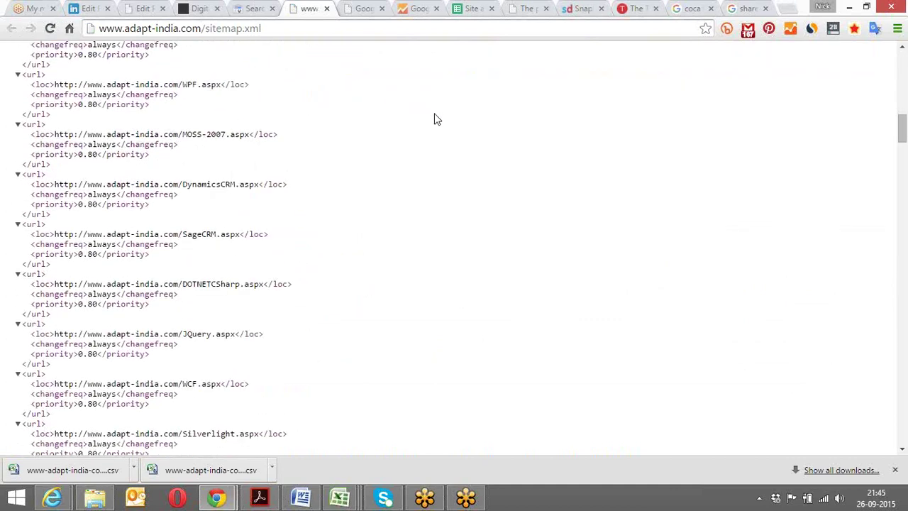
{"action": "scroll", "coordinate": [437, 123], "scroll_direction": "down", "scroll_amount": 20}
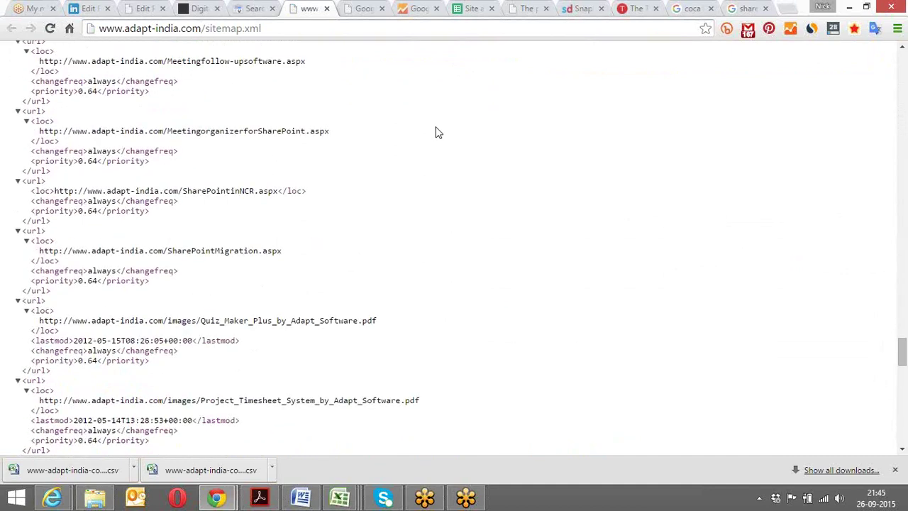
{"action": "scroll", "coordinate": [438, 134], "scroll_direction": "down", "scroll_amount": 5}
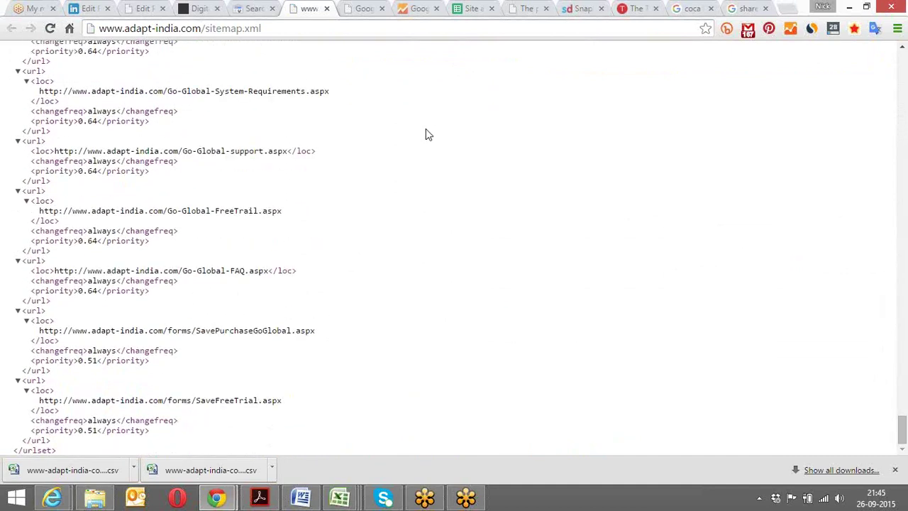
{"action": "scroll", "coordinate": [425, 134], "scroll_direction": "up", "scroll_amount": 20}
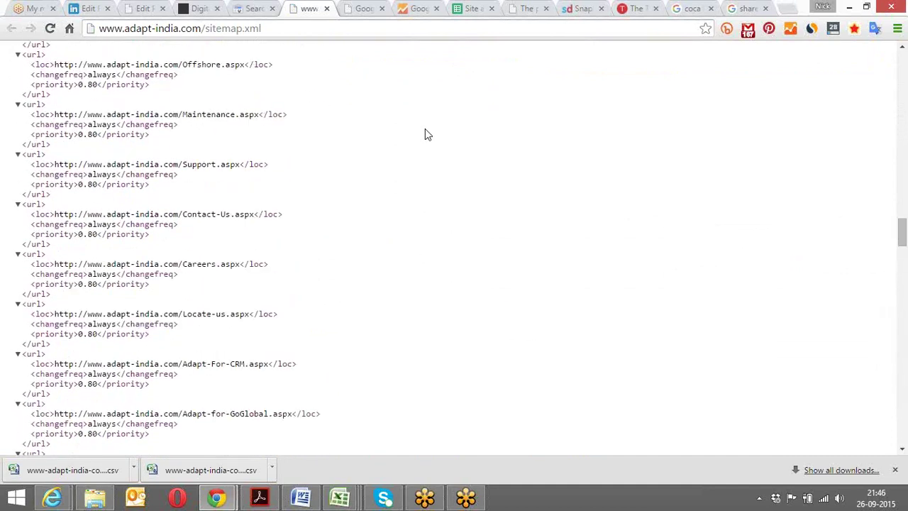
{"action": "scroll", "coordinate": [426, 135], "scroll_direction": "up", "scroll_amount": 10}
{"action": "scroll", "coordinate": [426, 134], "scroll_direction": "up", "scroll_amount": 10}
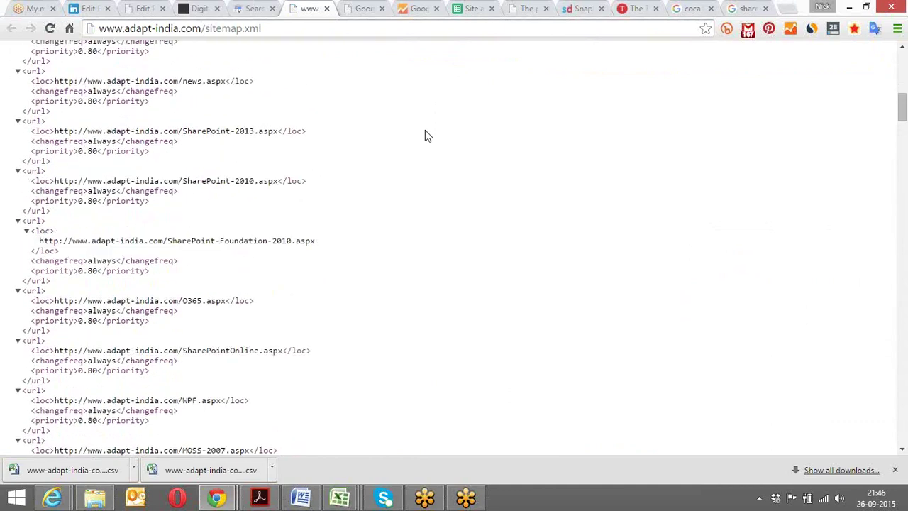
{"action": "scroll", "coordinate": [425, 136], "scroll_direction": "up", "scroll_amount": 8}
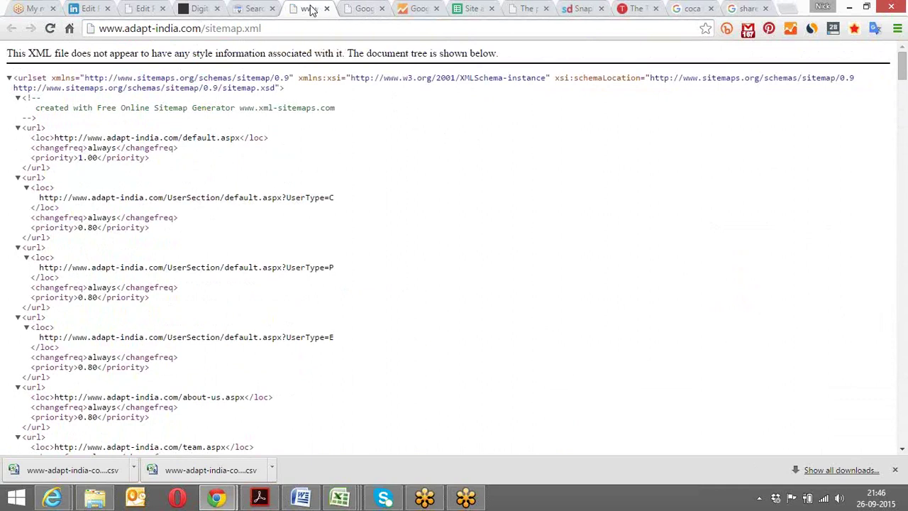
{"action": "left_click_drag", "start_coordinate": [310, 9], "coordinate": [730, 7]}
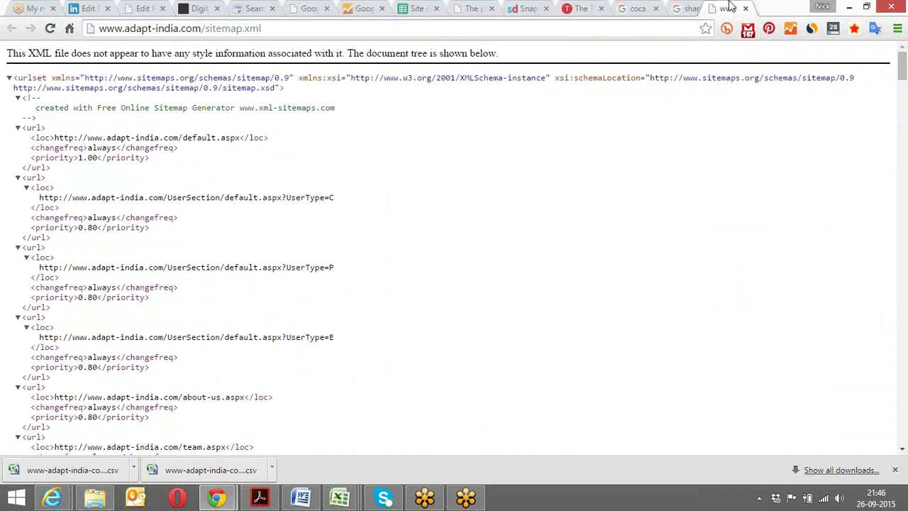
Load xml-sitemaps.com in a new browser tab.
{"action": "left_click", "coordinate": [788, 7]}
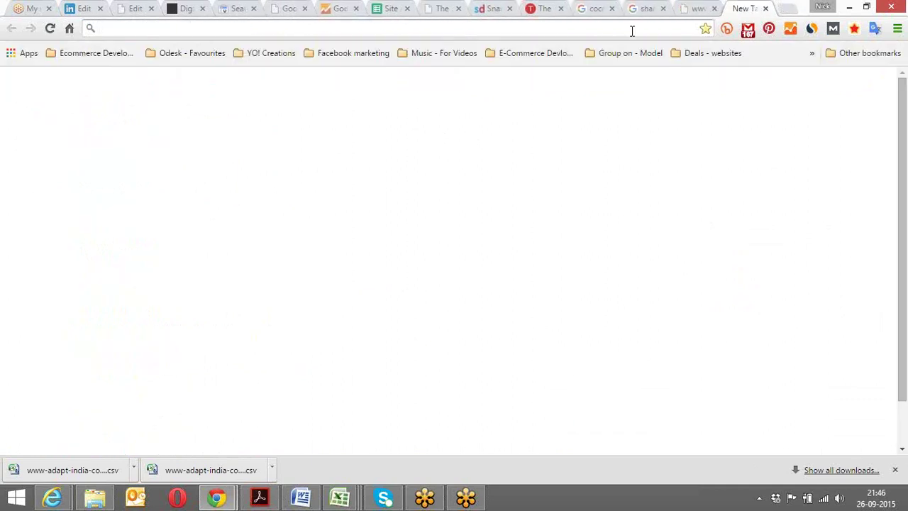
{"action": "type", "text": "xm"}
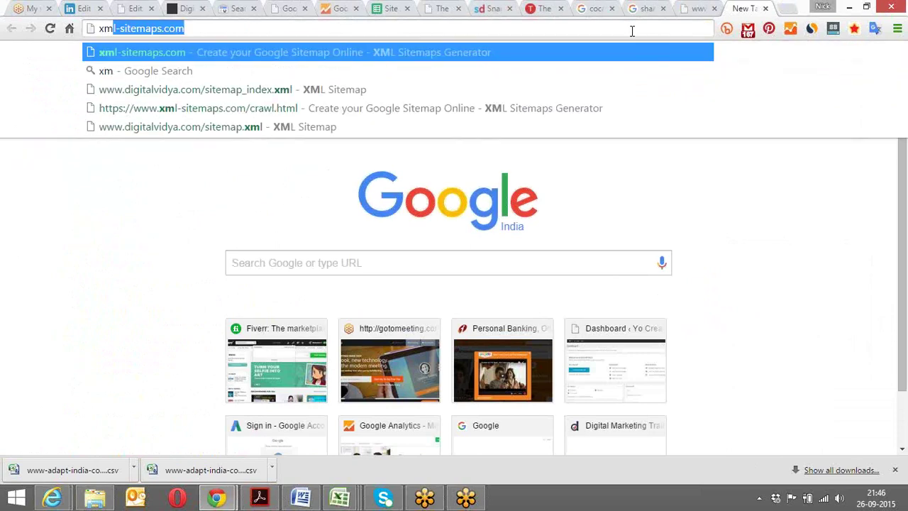
{"action": "type", "text": "-"}
{"action": "key", "text": "BackSpace"}
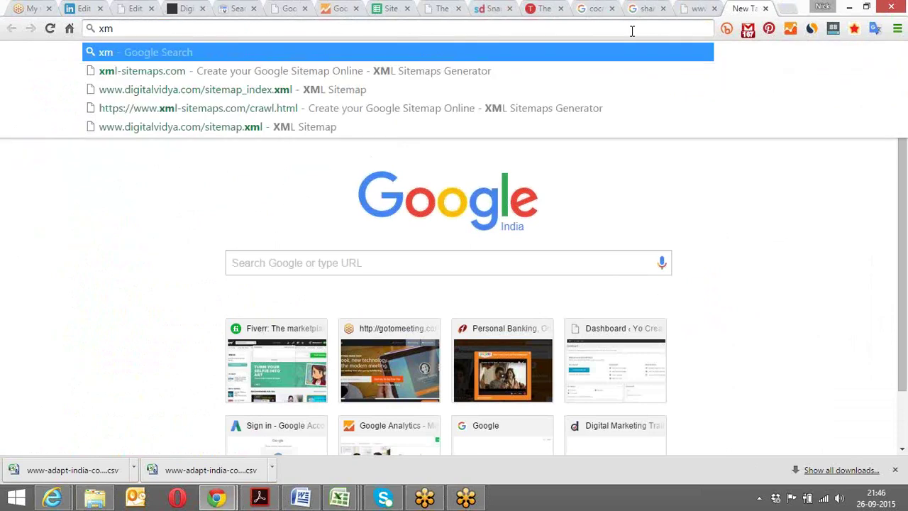
{"action": "type", "text": "l"}
{"action": "key", "text": "Return"}
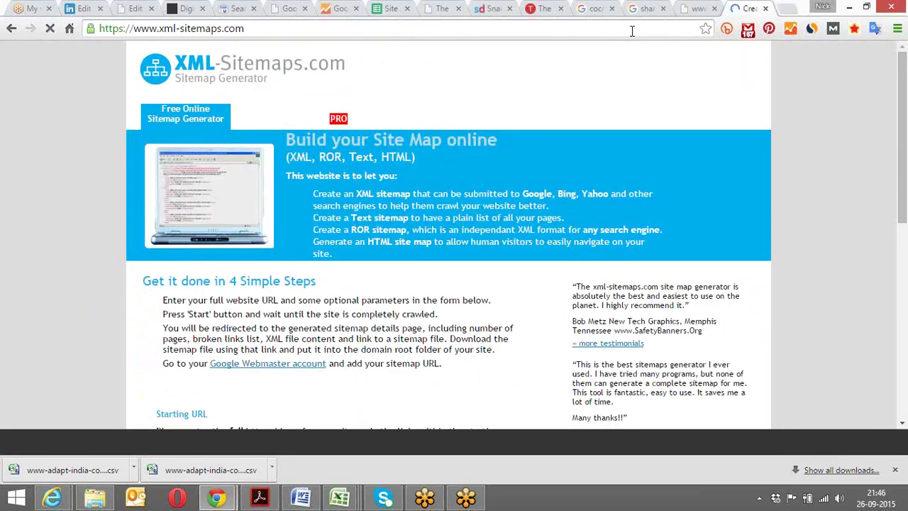
Switch through the open tabs back to the Search Console sitemap test results.
{"action": "left_click", "coordinate": [695, 6]}
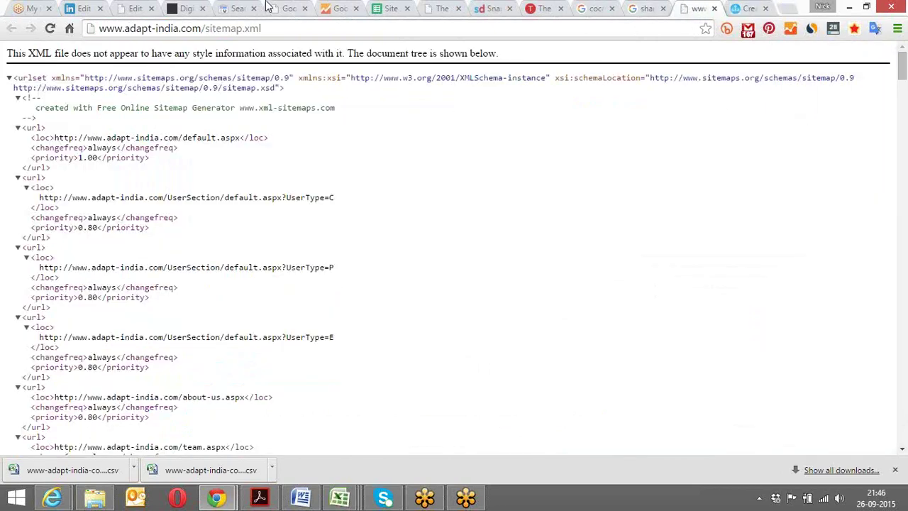
{"action": "left_click", "coordinate": [286, 6]}
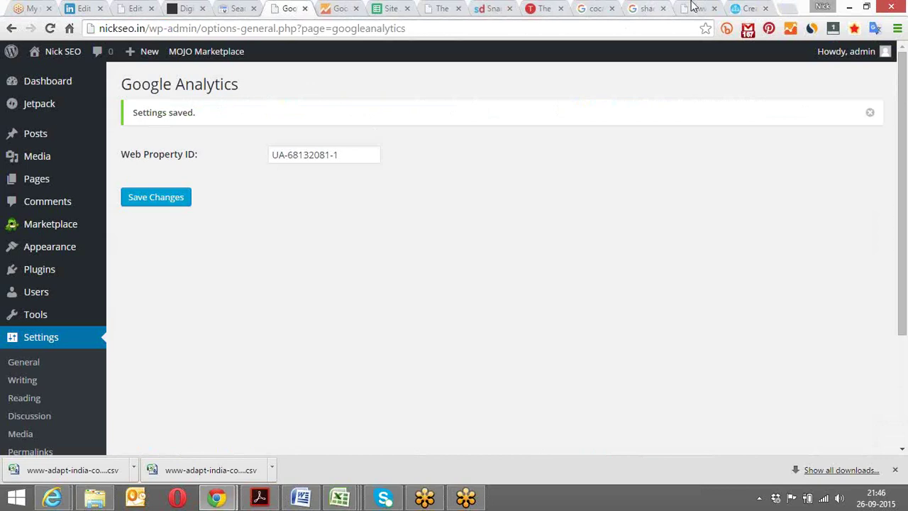
{"action": "left_click", "coordinate": [695, 7]}
{"action": "left_click", "coordinate": [641, 7]}
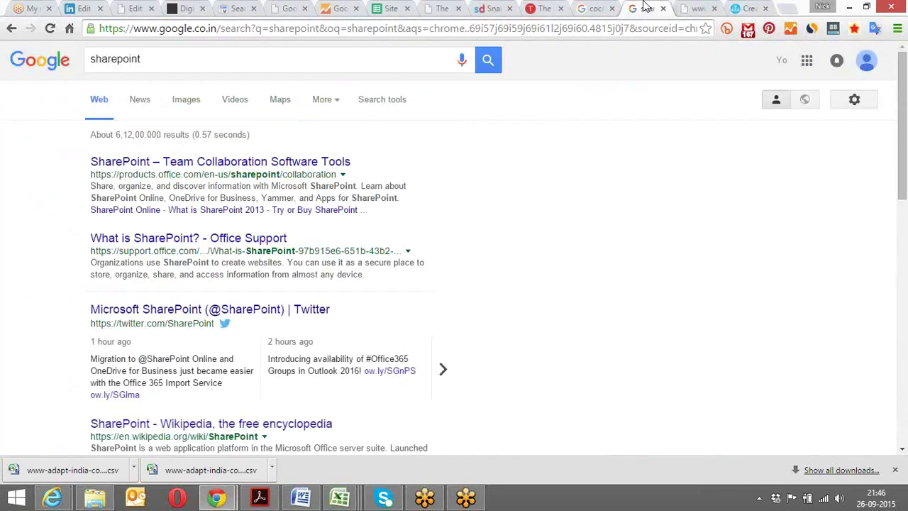
{"action": "left_click", "coordinate": [598, 7]}
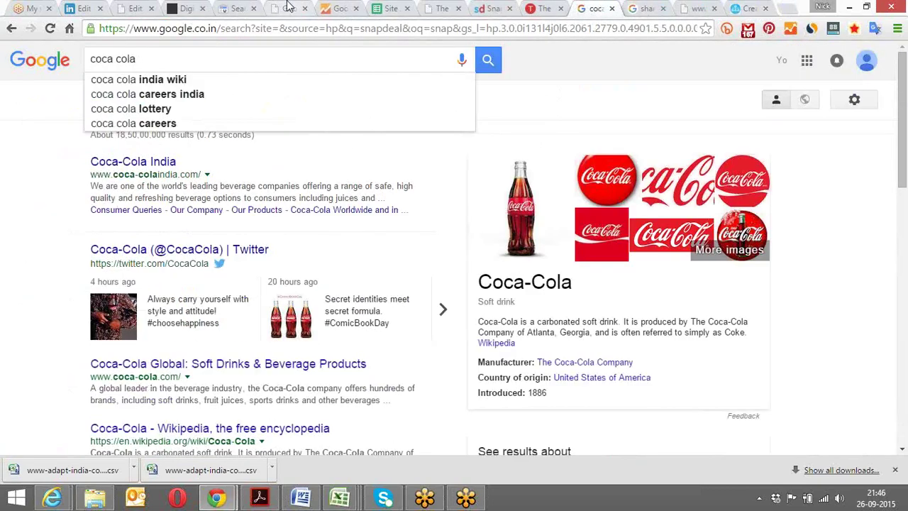
{"action": "left_click", "coordinate": [289, 7]}
{"action": "left_click_drag", "start_coordinate": [237, 7], "coordinate": [645, 7]}
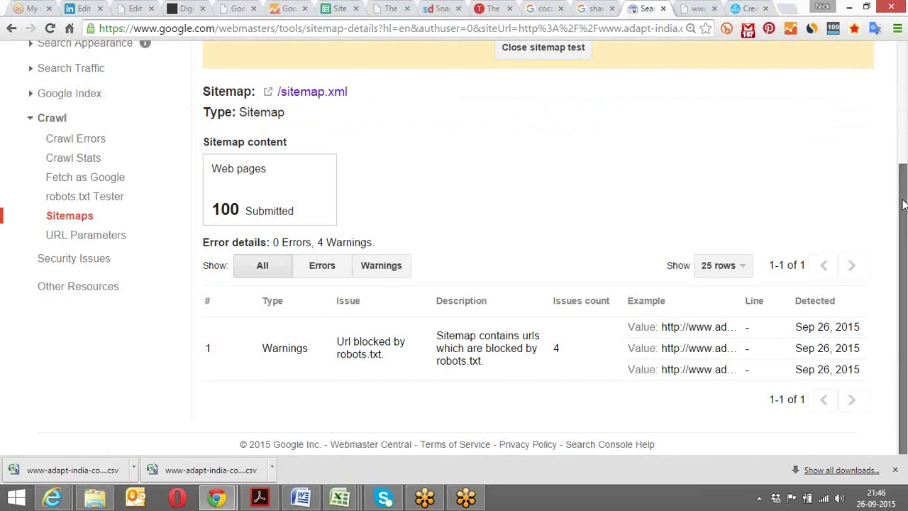
View the site's Messages, which are empty, and expand the Search Appearance reports.
{"action": "left_click_drag", "start_coordinate": [902, 207], "coordinate": [904, 75]}
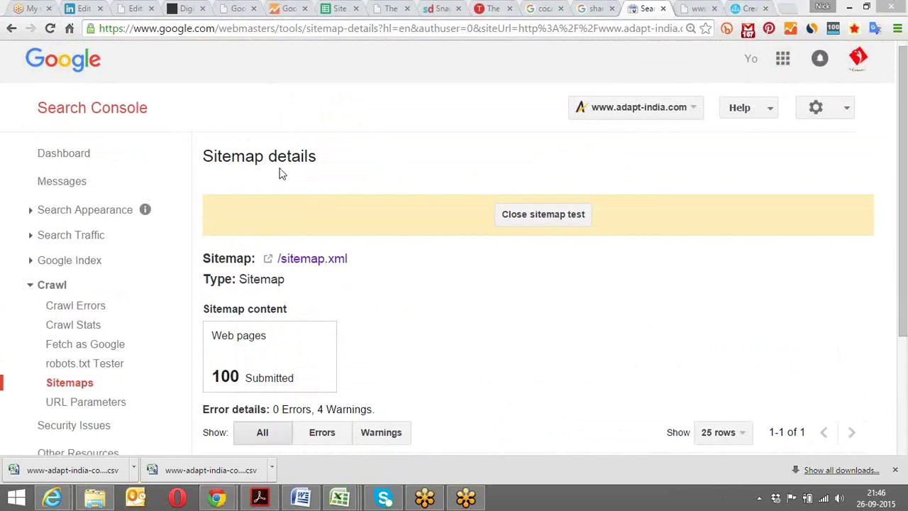
{"action": "left_click", "coordinate": [79, 186]}
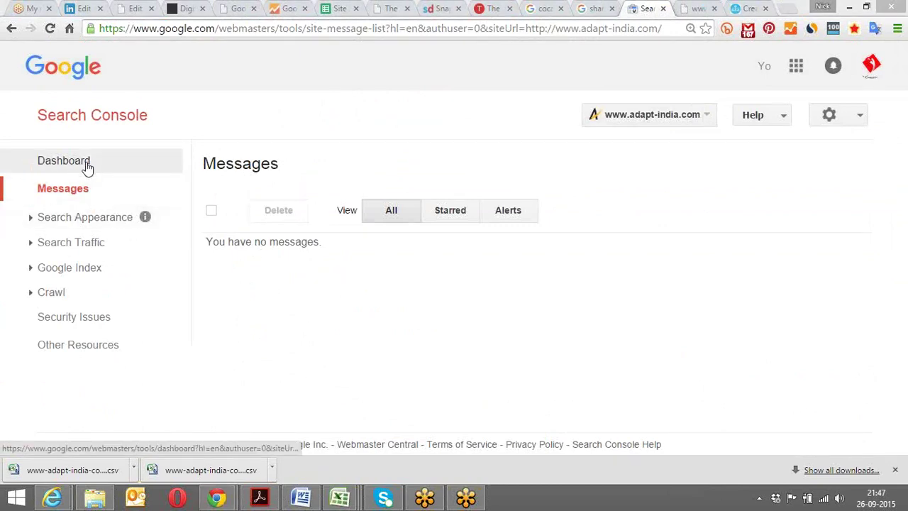
{"action": "left_click", "coordinate": [63, 219]}
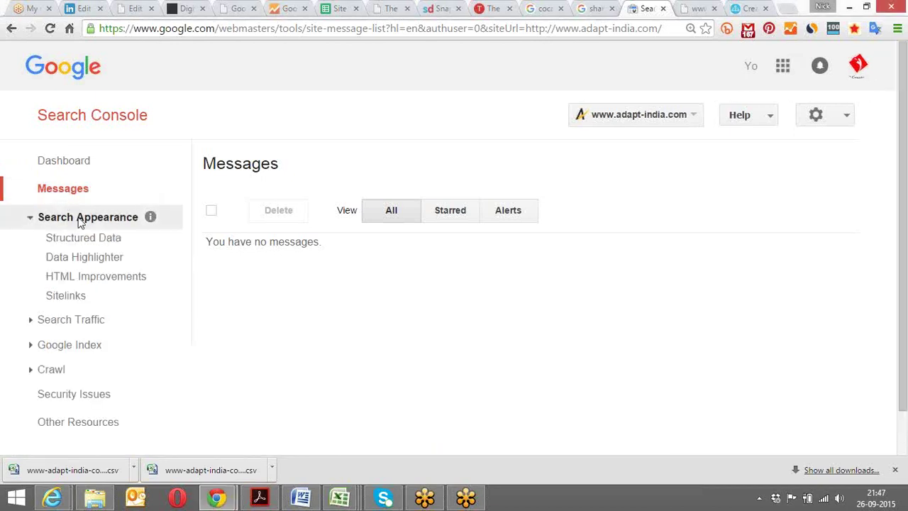
Export the HTML Improvements duplicate meta descriptions table, listing 5 duplicates, as a CSV file.
{"action": "left_click", "coordinate": [94, 283]}
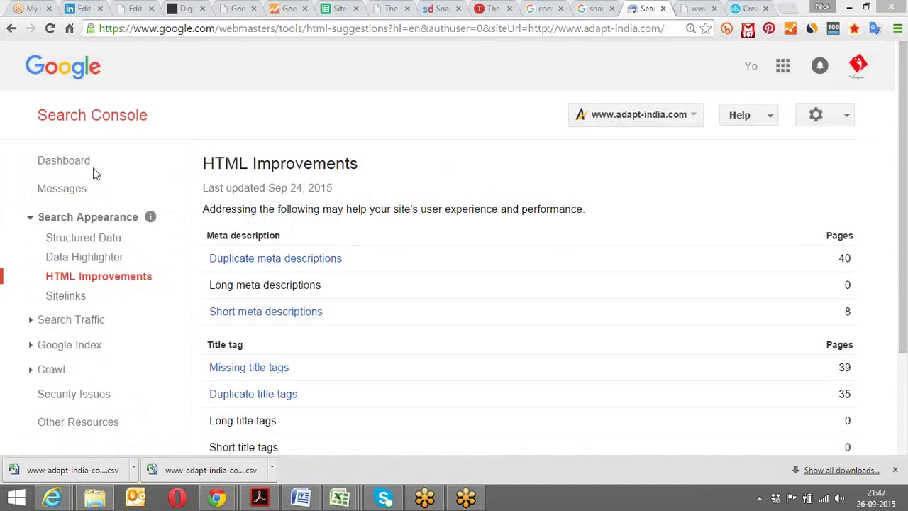
{"action": "left_click", "coordinate": [264, 262]}
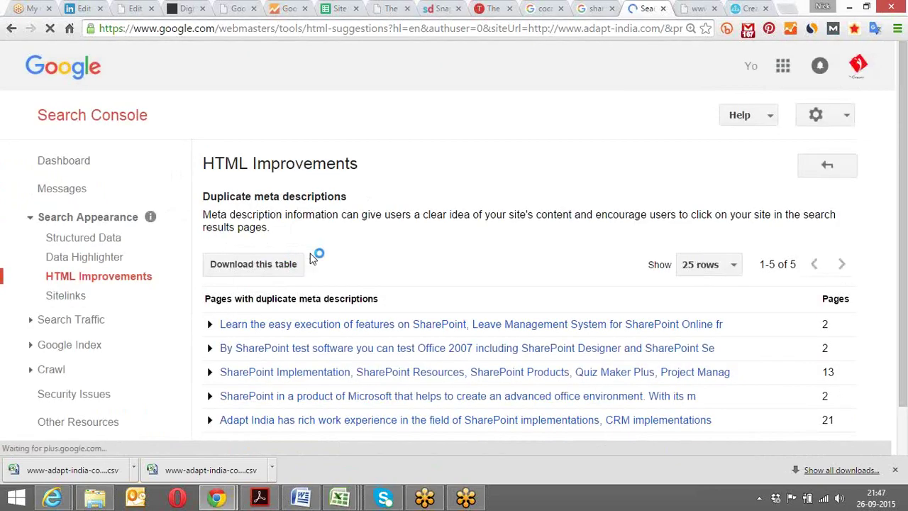
{"action": "scroll", "coordinate": [400, 252], "scroll_direction": "down", "scroll_amount": 1}
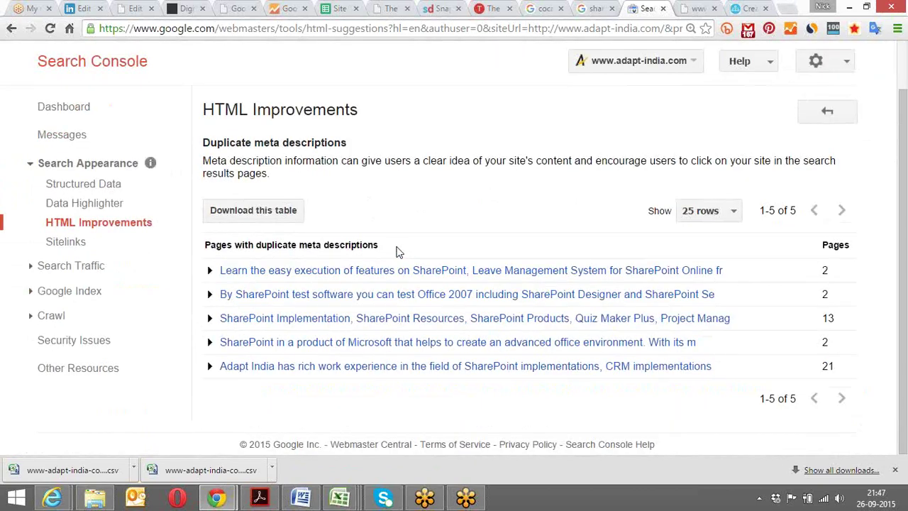
{"action": "left_click", "coordinate": [262, 212]}
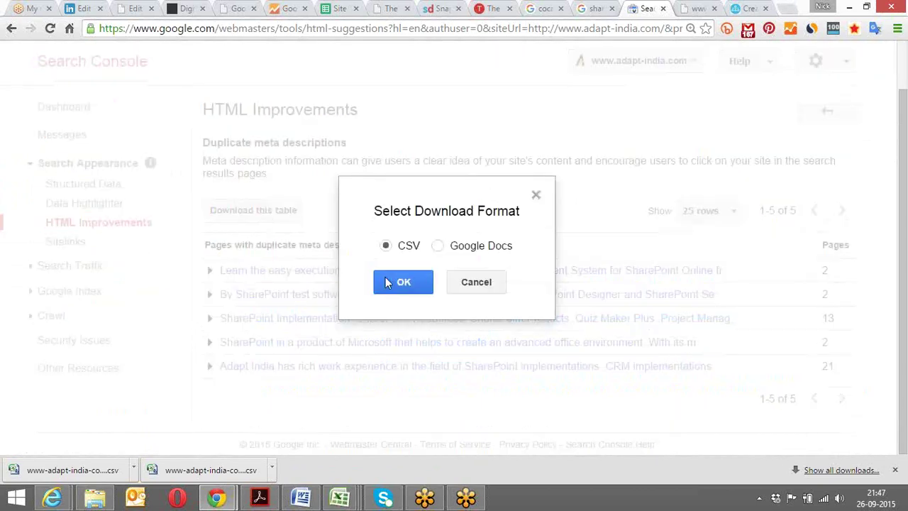
{"action": "left_click", "coordinate": [402, 282]}
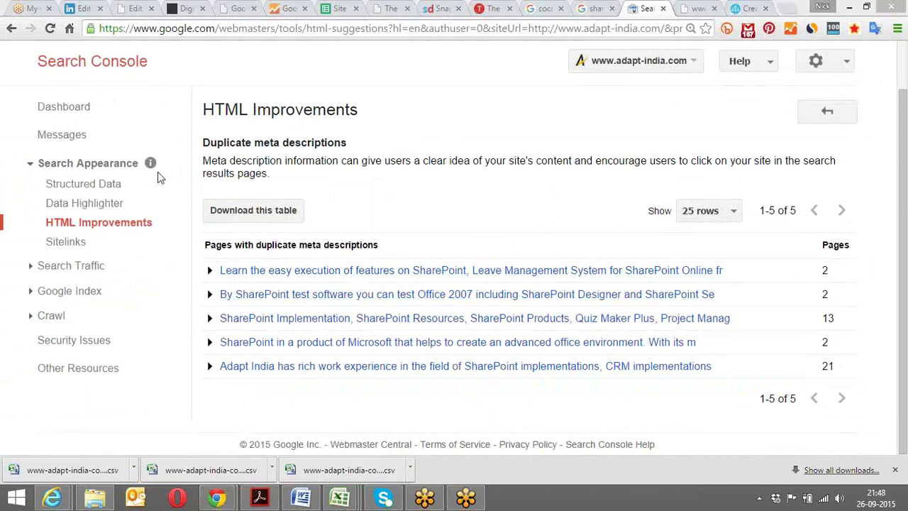
{"action": "left_click", "coordinate": [65, 471]}
Widen column A and read the descriptions in A2–A3 and B2's URL list.
{"action": "left_click", "coordinate": [194, 323]}
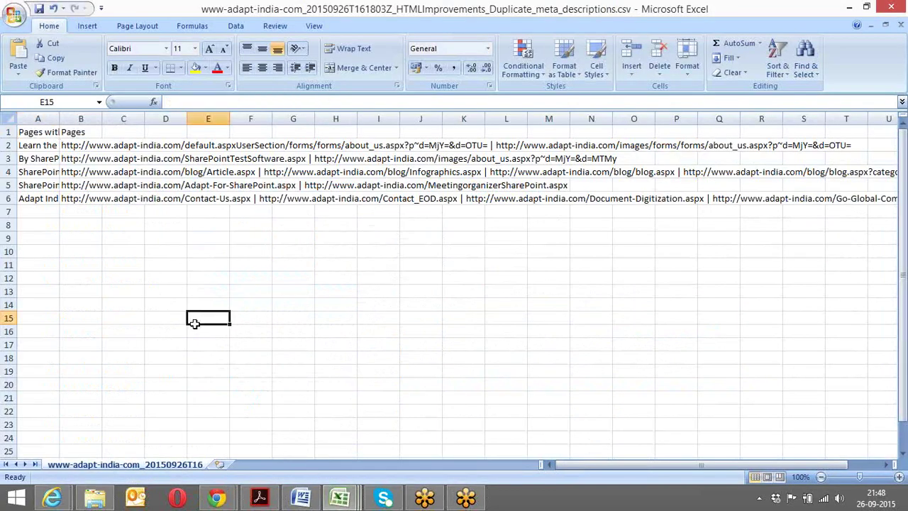
{"action": "left_click_drag", "start_coordinate": [60, 119], "coordinate": [202, 124]}
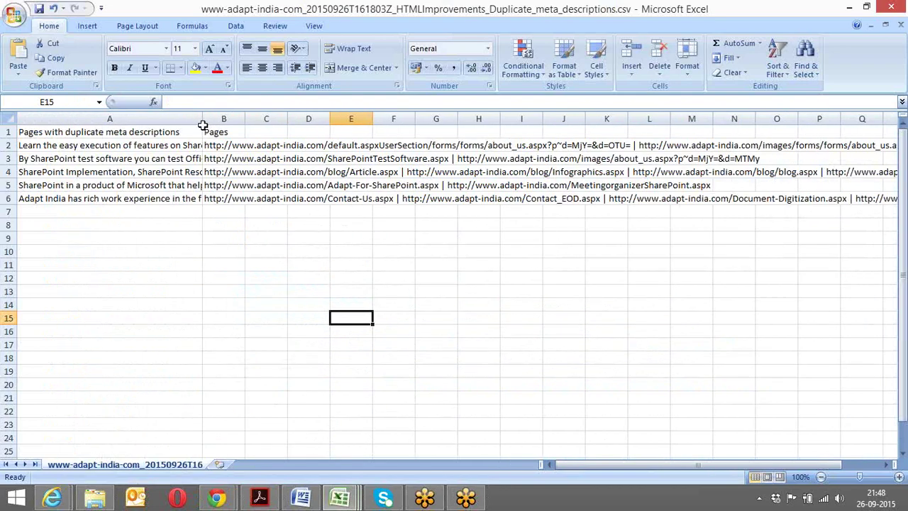
{"action": "left_click", "coordinate": [97, 156]}
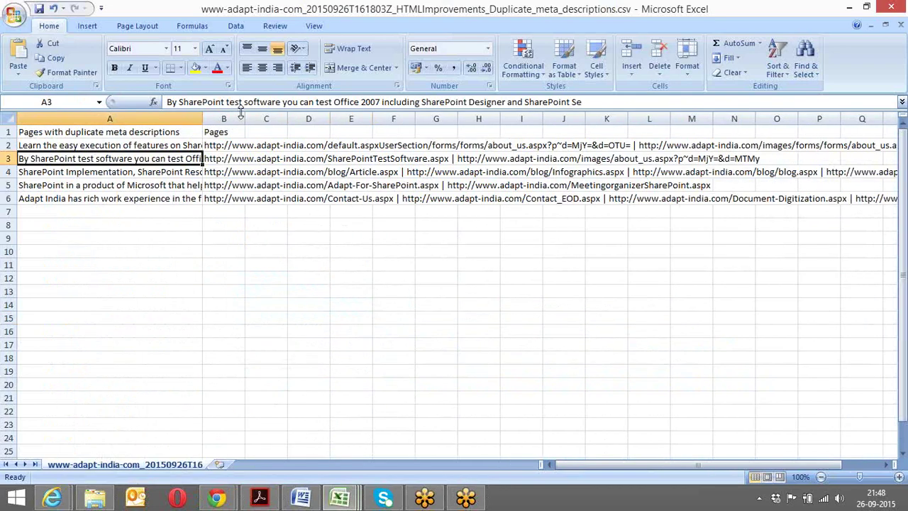
{"action": "left_click_drag", "start_coordinate": [241, 112], "coordinate": [243, 125]}
{"action": "left_click", "coordinate": [148, 159]}
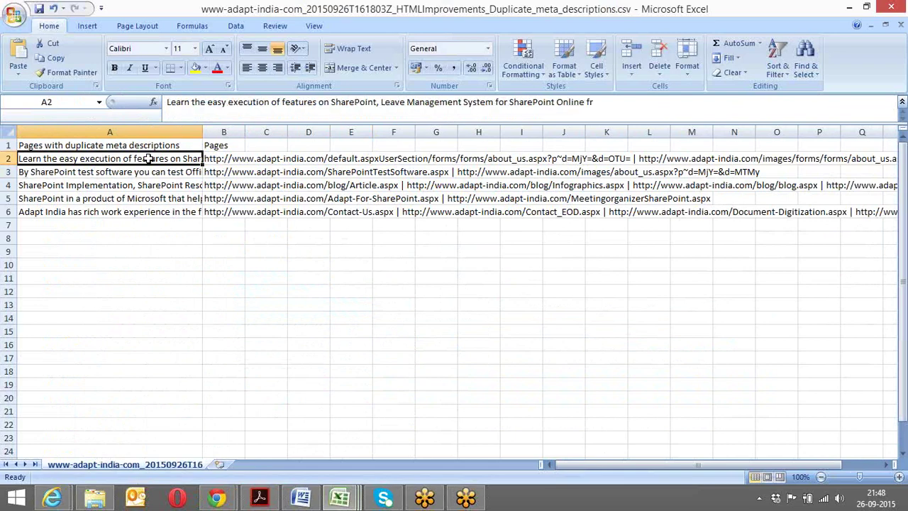
{"action": "left_click", "coordinate": [224, 160]}
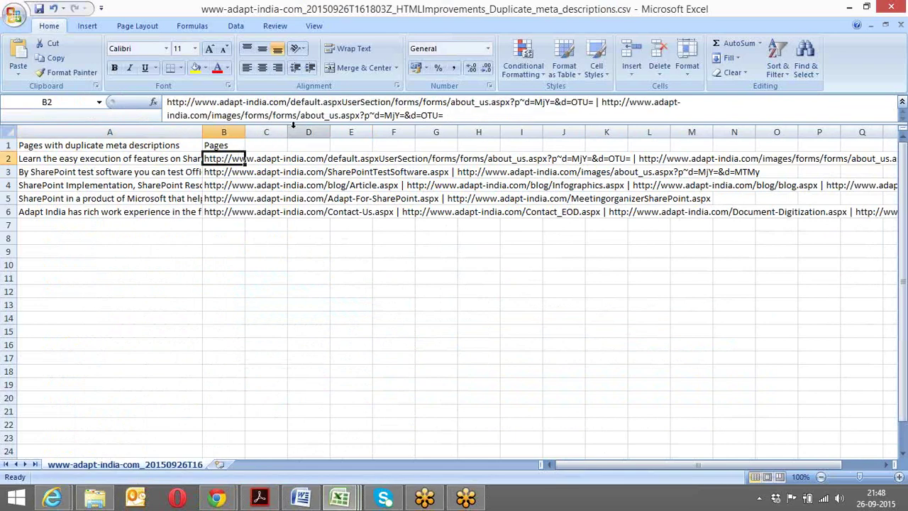
{"action": "left_click_drag", "start_coordinate": [293, 124], "coordinate": [295, 173]}
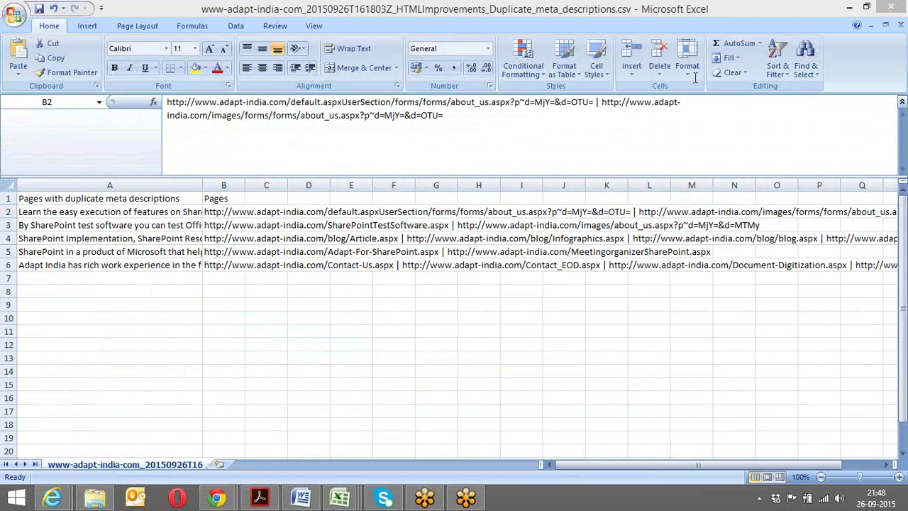
{"action": "left_click", "coordinate": [273, 106]}
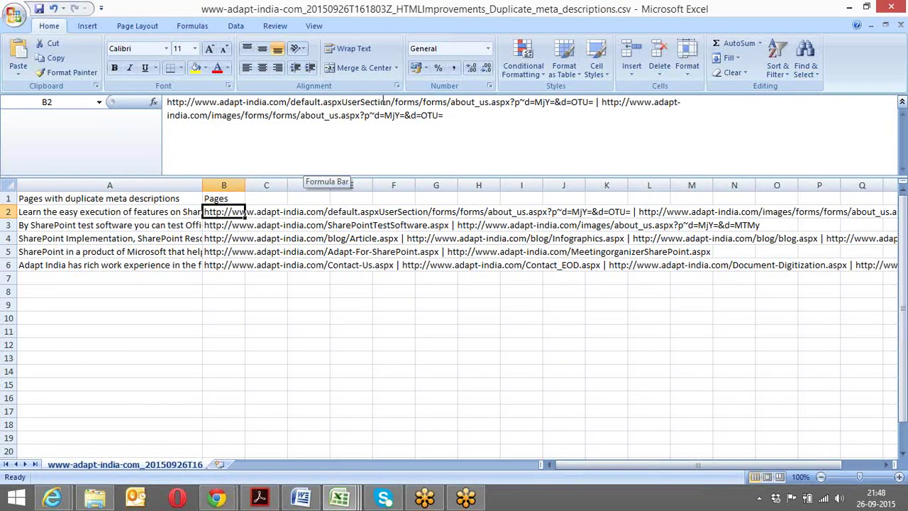
Split B3's two URLs onto separate lines with Alt+Enter.
{"action": "left_click", "coordinate": [599, 105]}
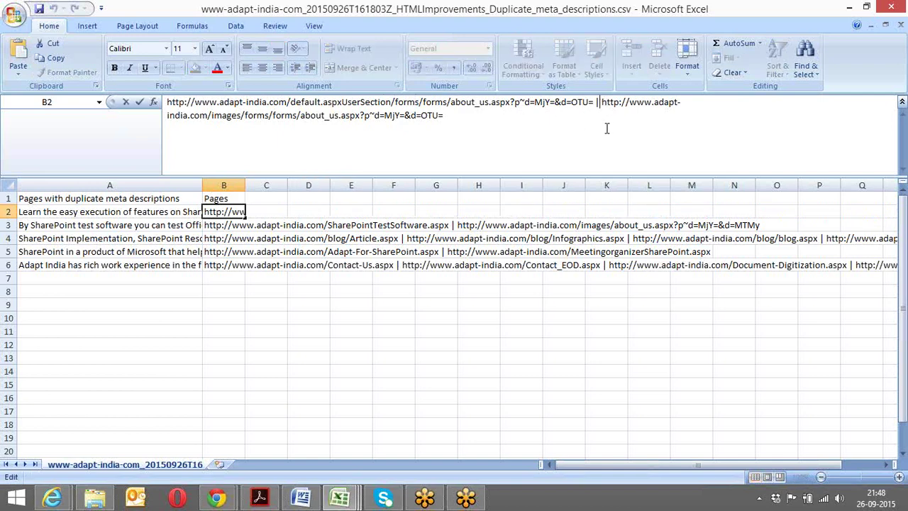
{"action": "key", "text": "Return"}
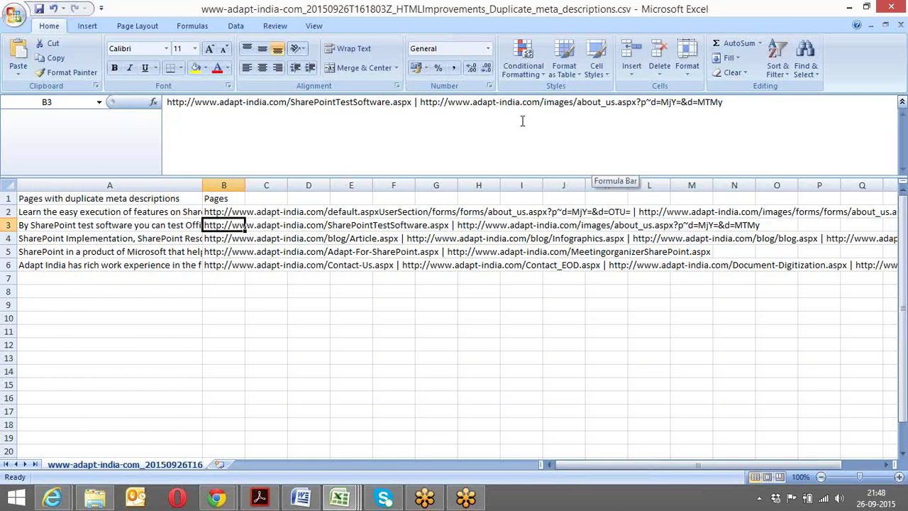
{"action": "left_click", "coordinate": [421, 101]}
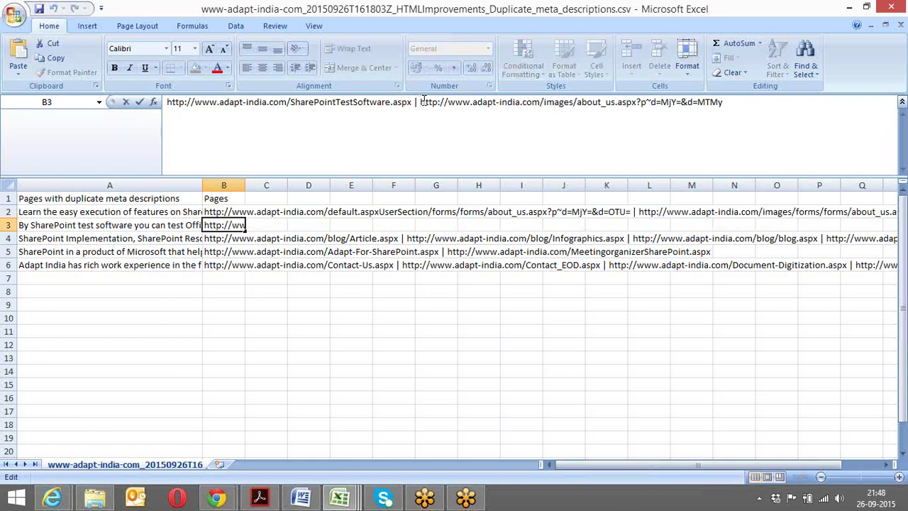
{"action": "key", "text": "alt+Return"}
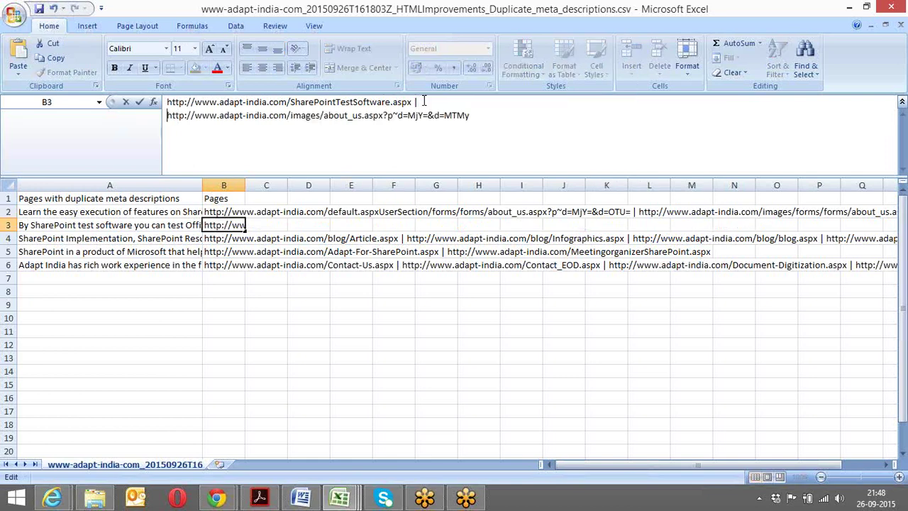
{"action": "left_click", "coordinate": [271, 310]}
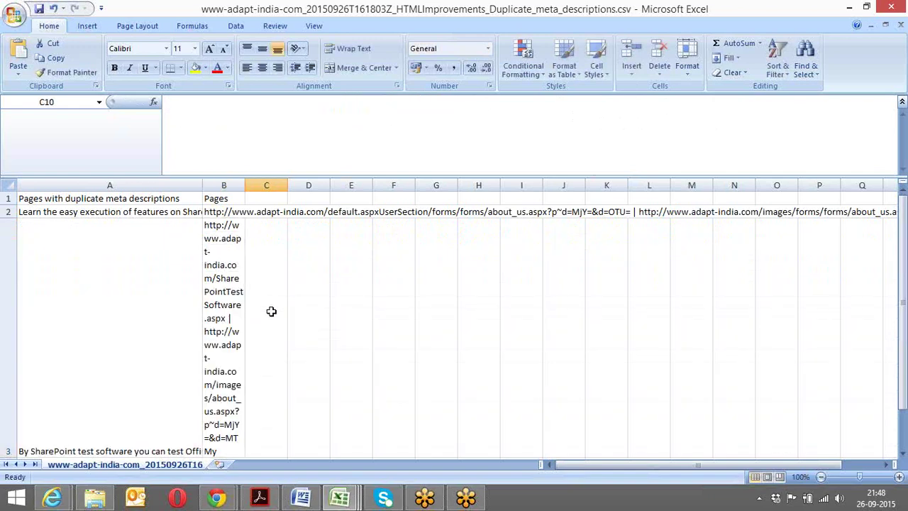
{"action": "left_click", "coordinate": [300, 301]}
Review rows 5 and 6, expanding B6's long list of adapt-india.com URLs.
{"action": "scroll", "coordinate": [301, 301], "scroll_direction": "down", "scroll_amount": 1}
{"action": "scroll", "coordinate": [300, 301], "scroll_direction": "up", "scroll_amount": 1}
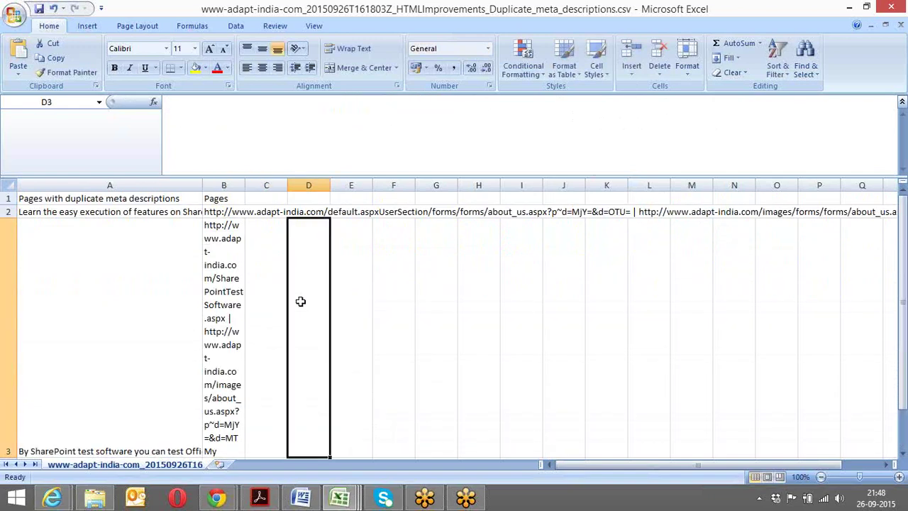
{"action": "scroll", "coordinate": [243, 317], "scroll_direction": "down", "scroll_amount": 1}
{"action": "left_click", "coordinate": [216, 210]}
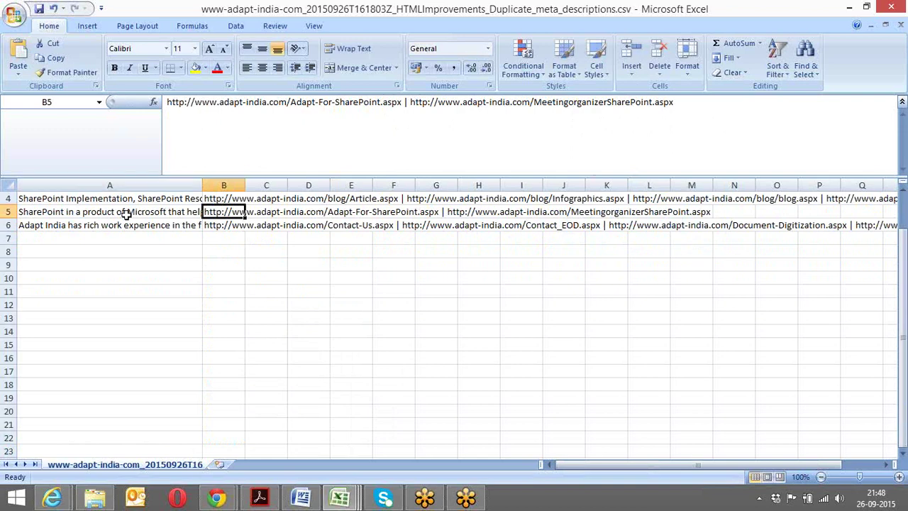
{"action": "left_click", "coordinate": [121, 215]}
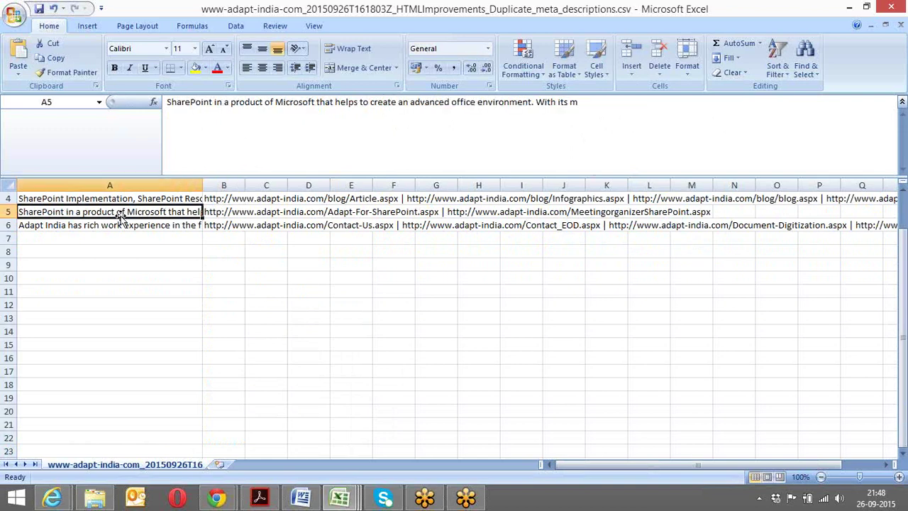
{"action": "left_click", "coordinate": [221, 216]}
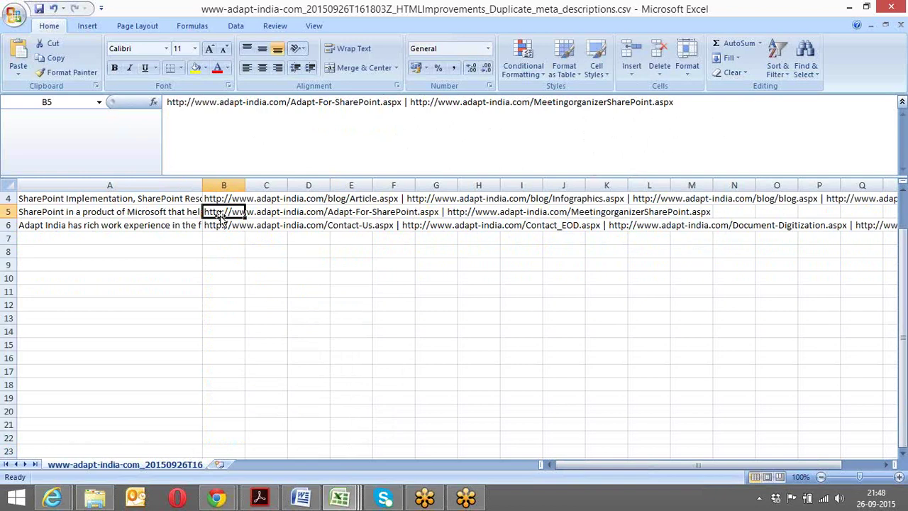
{"action": "left_click", "coordinate": [141, 225]}
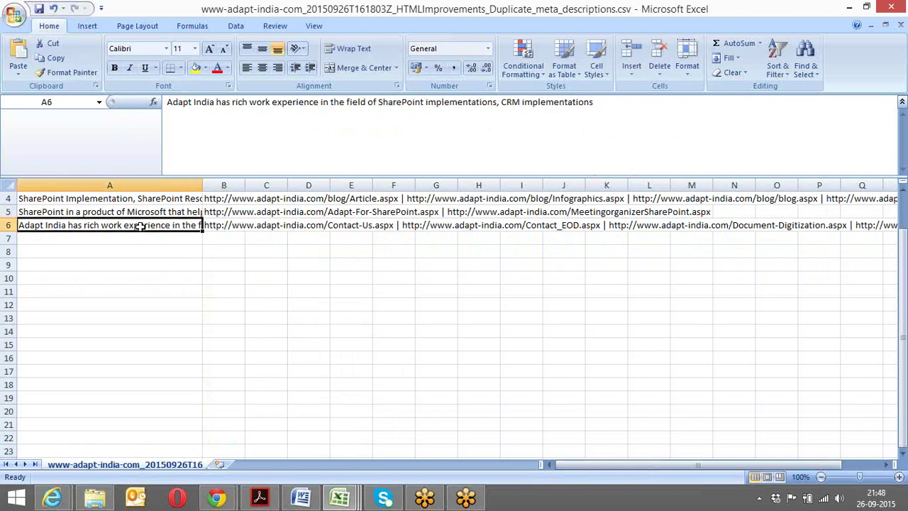
{"action": "left_click", "coordinate": [227, 224]}
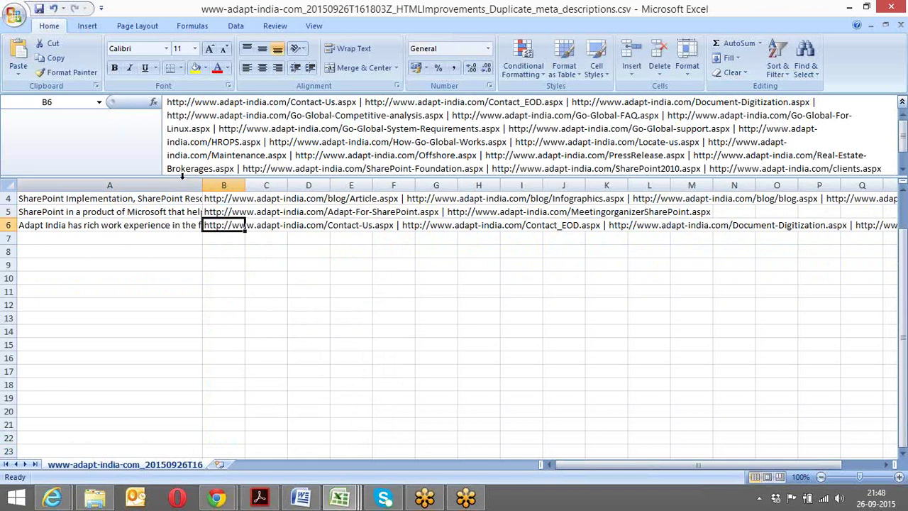
{"action": "left_click_drag", "start_coordinate": [182, 180], "coordinate": [179, 235]}
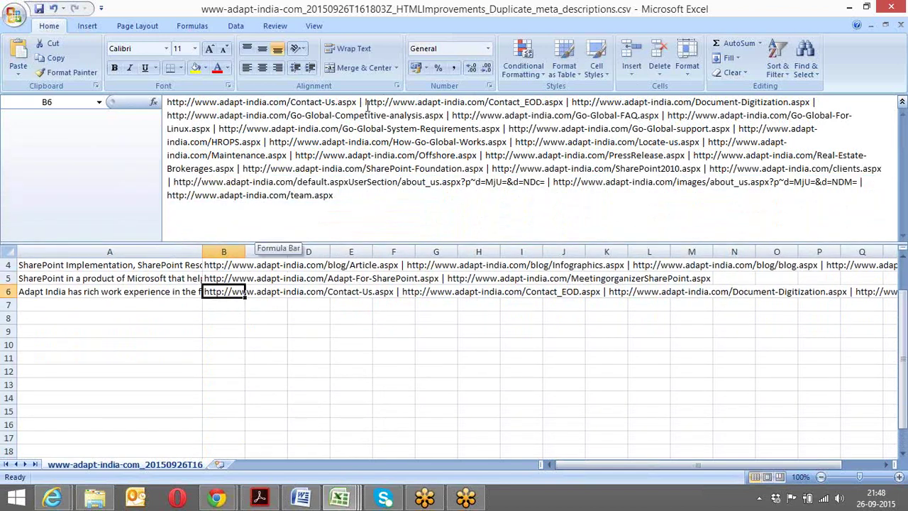
{"action": "left_click", "coordinate": [105, 291]}
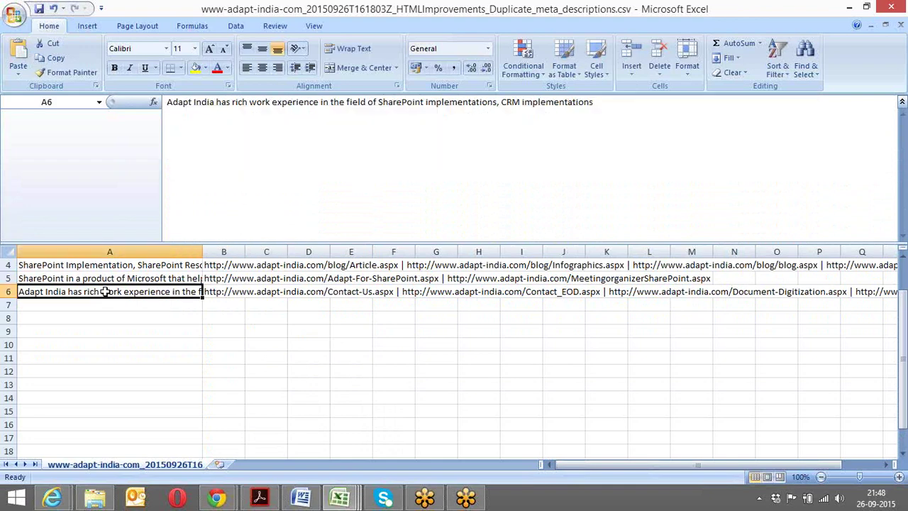
{"action": "left_click_drag", "start_coordinate": [593, 102], "coordinate": [398, 102]}
{"action": "left_click", "coordinate": [224, 292]}
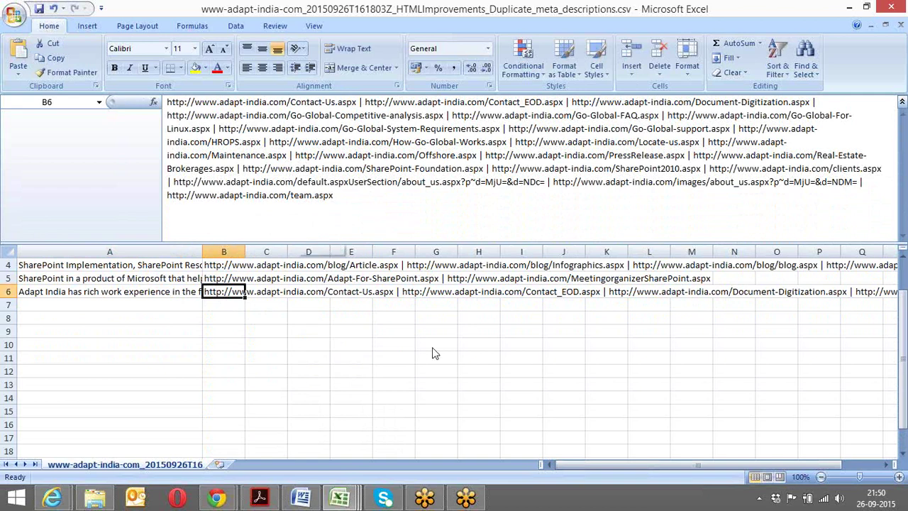
Re-read A6's description and B6's pipe-separated URL list.
{"action": "left_click", "coordinate": [326, 372]}
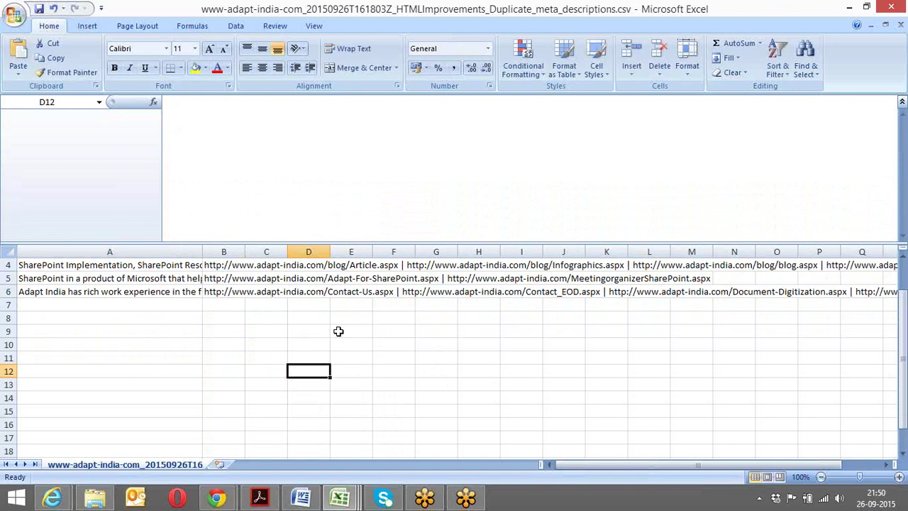
{"action": "left_click", "coordinate": [163, 291]}
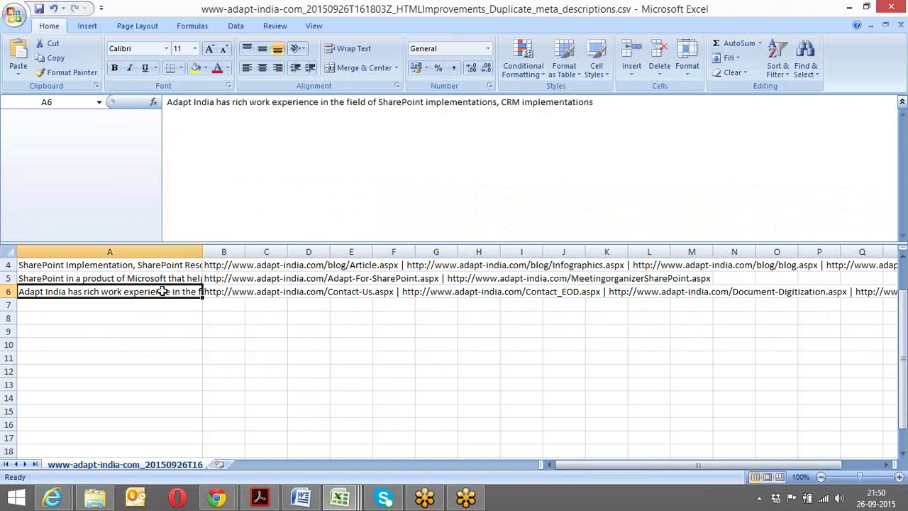
{"action": "left_click", "coordinate": [218, 291]}
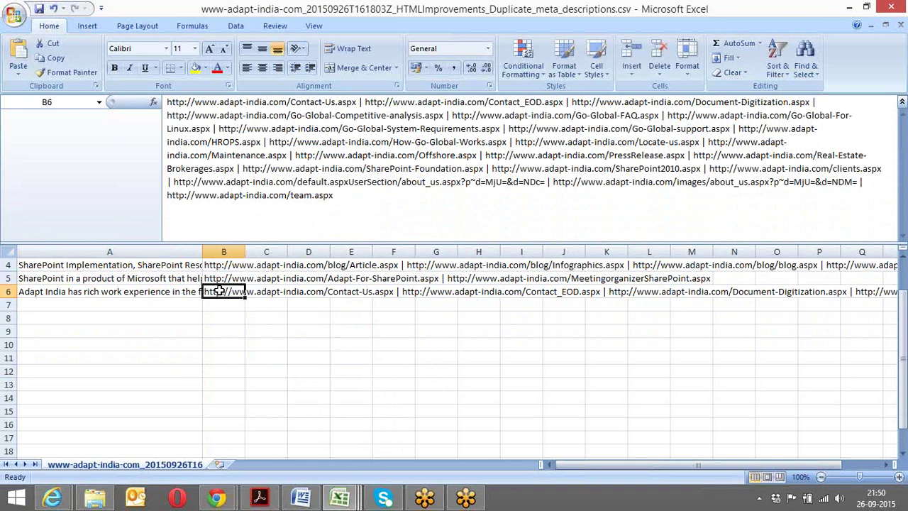
{"action": "left_click", "coordinate": [142, 295]}
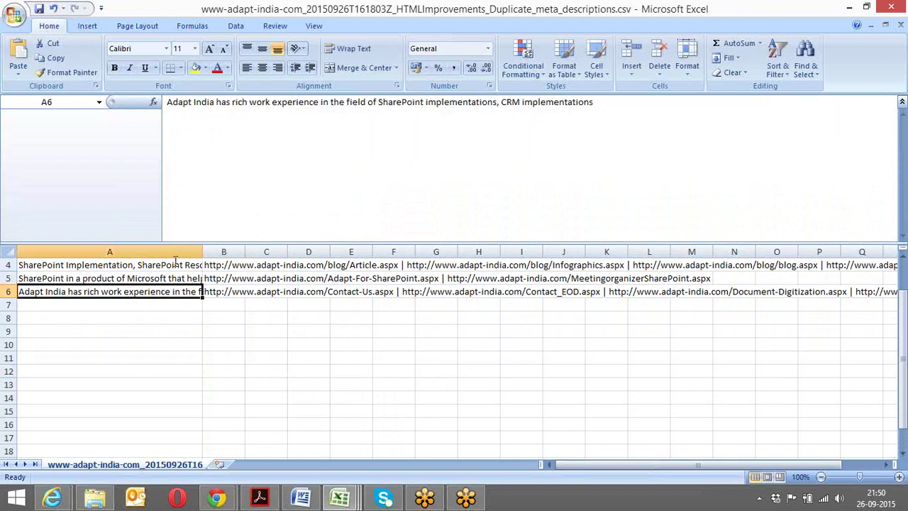
{"action": "left_click_drag", "start_coordinate": [166, 102], "coordinate": [592, 103]}
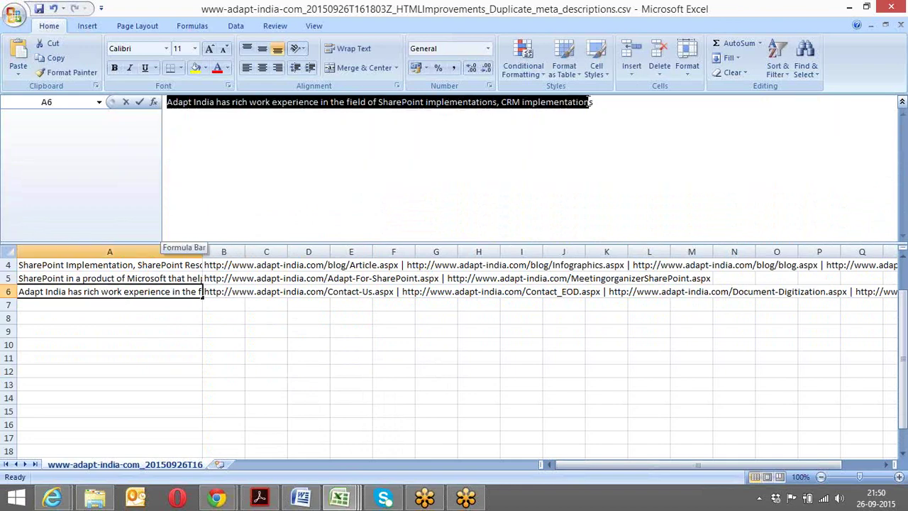
{"action": "left_click", "coordinate": [223, 293]}
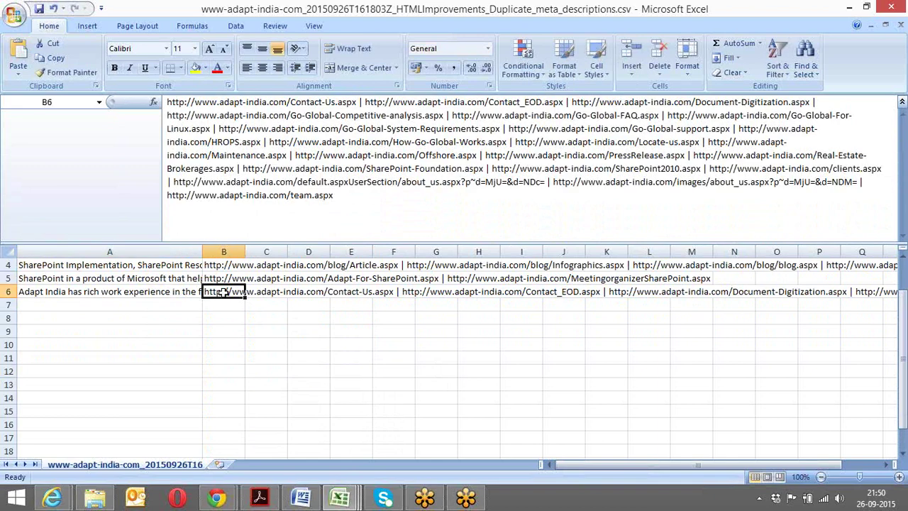
Break B6 into lines after Contact-Us, Contact_EOD, Document-Digitization, Go-Global-FAQ and Go-Global-For-Linux URLs.
{"action": "left_click", "coordinate": [360, 102]}
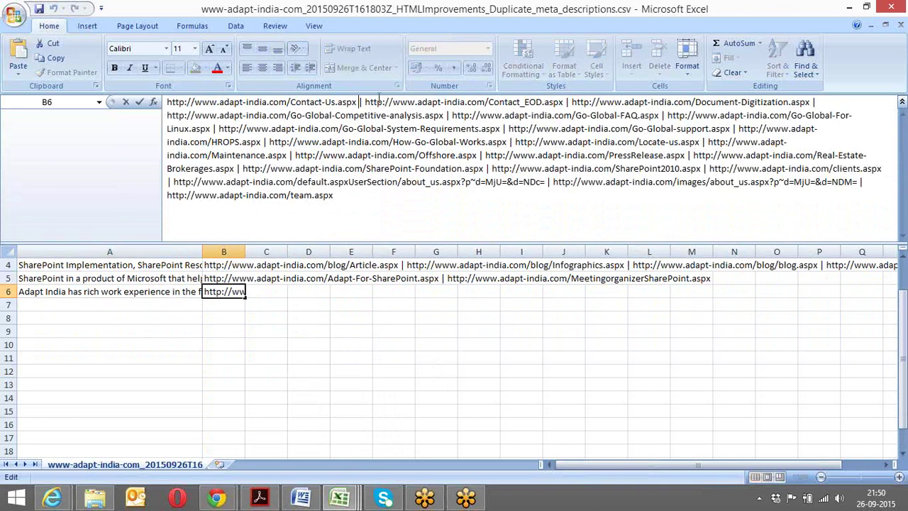
{"action": "key", "text": "alt+Return"}
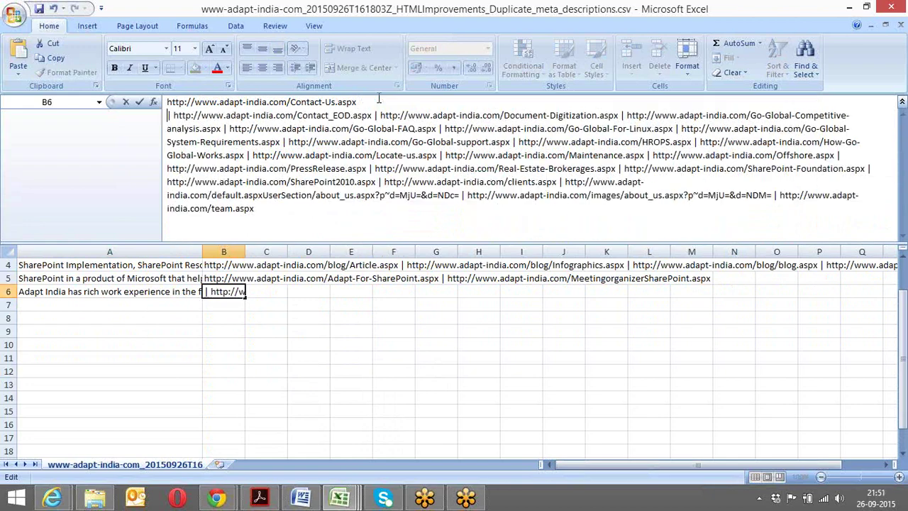
{"action": "left_click", "coordinate": [377, 115]}
{"action": "key", "text": "alt+Return"}
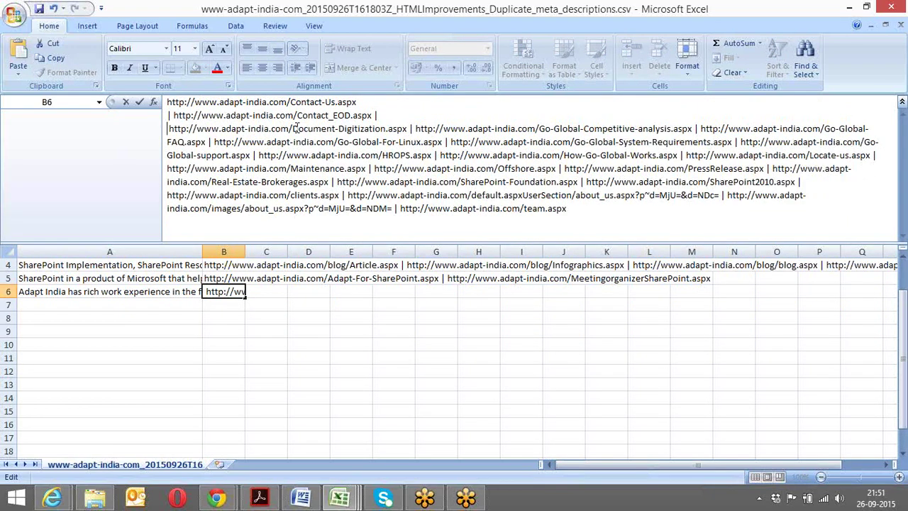
{"action": "left_click", "coordinate": [415, 128]}
{"action": "key", "text": "alt+Return"}
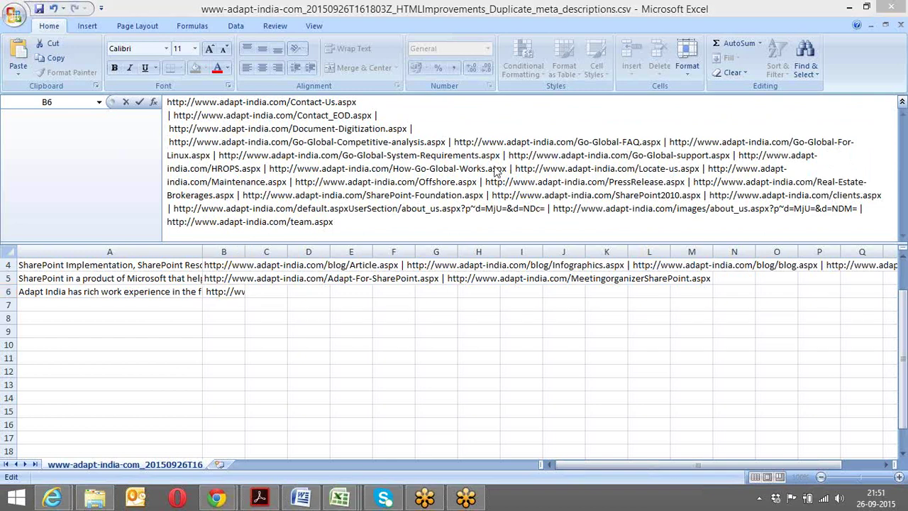
{"action": "left_click", "coordinate": [452, 142]}
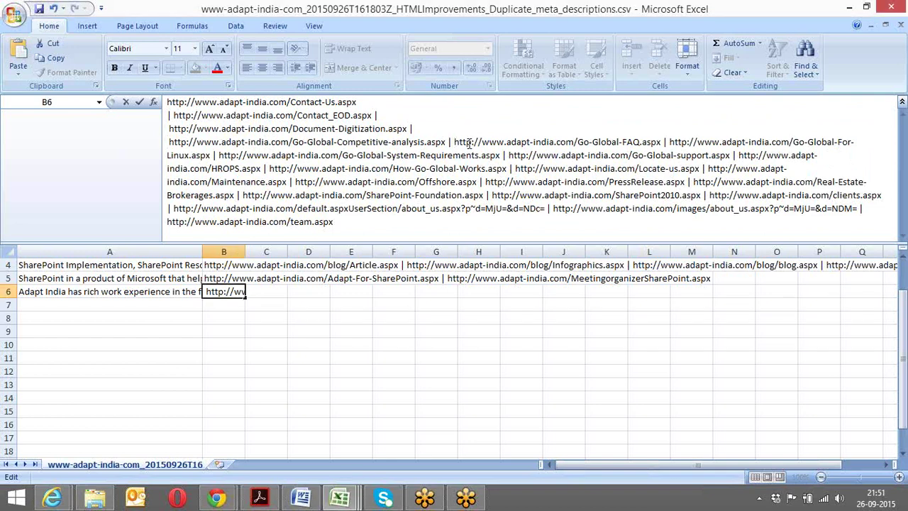
{"action": "key", "text": "alt+Return"}
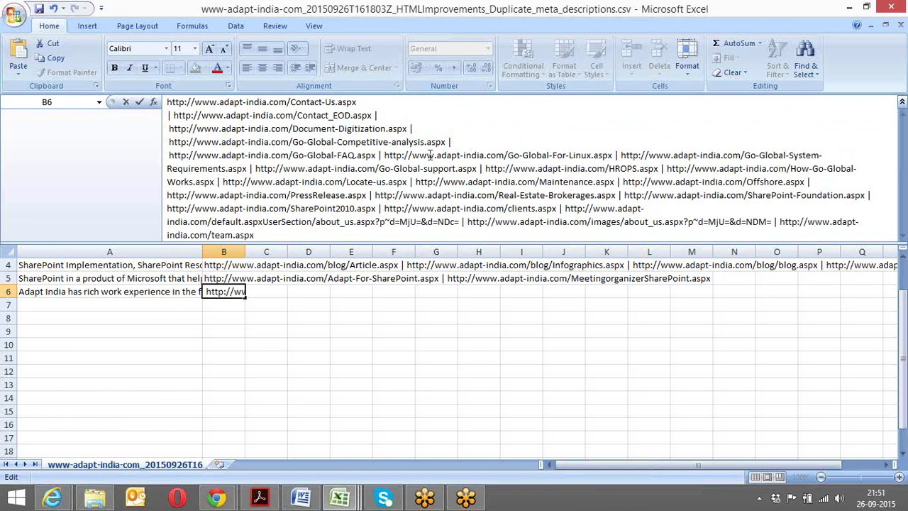
{"action": "left_click", "coordinate": [382, 155]}
{"action": "key", "text": "alt+Return"}
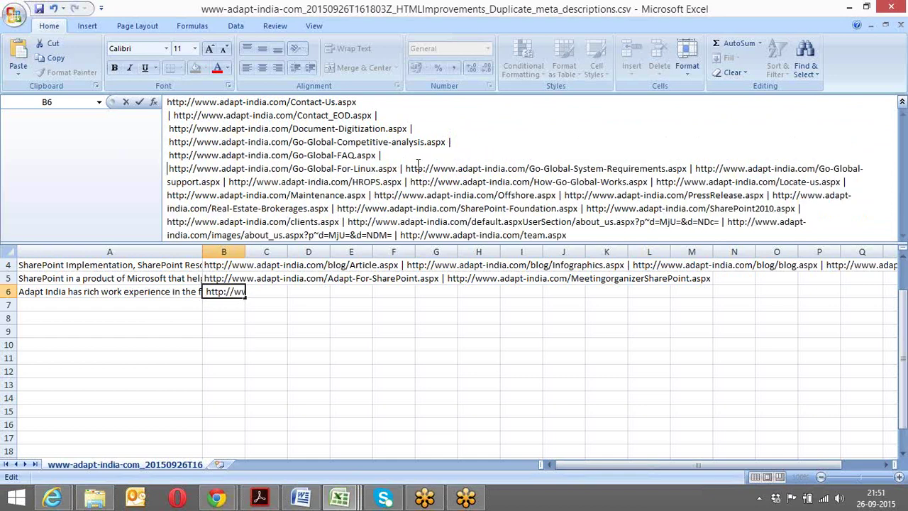
Put Go-Global-System-Requirements, Go-Global-support, HROPS and How-Go-Global-Works URLs on their own lines.
{"action": "left_click", "coordinate": [404, 169]}
{"action": "key", "text": "alt+Return"}
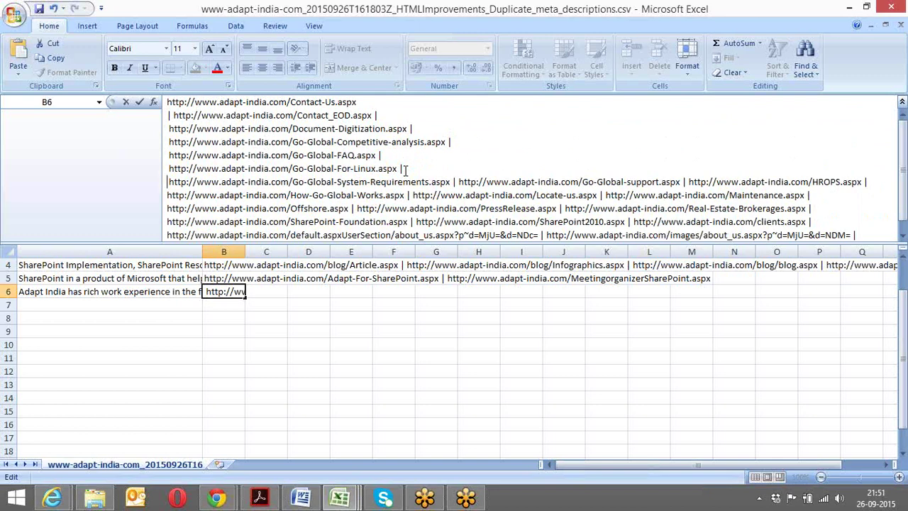
{"action": "left_click", "coordinate": [458, 183]}
{"action": "key", "text": "alt+Return"}
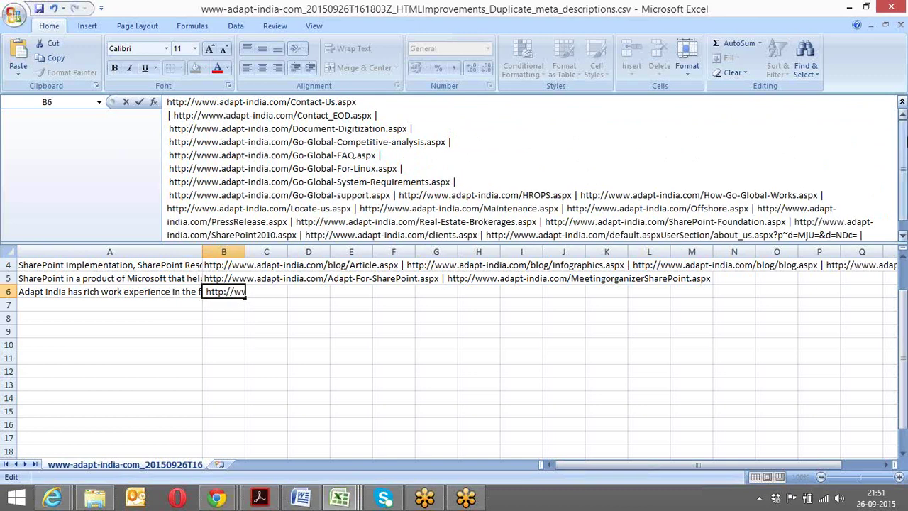
{"action": "scroll", "coordinate": [903, 135], "scroll_direction": "down", "scroll_amount": 1}
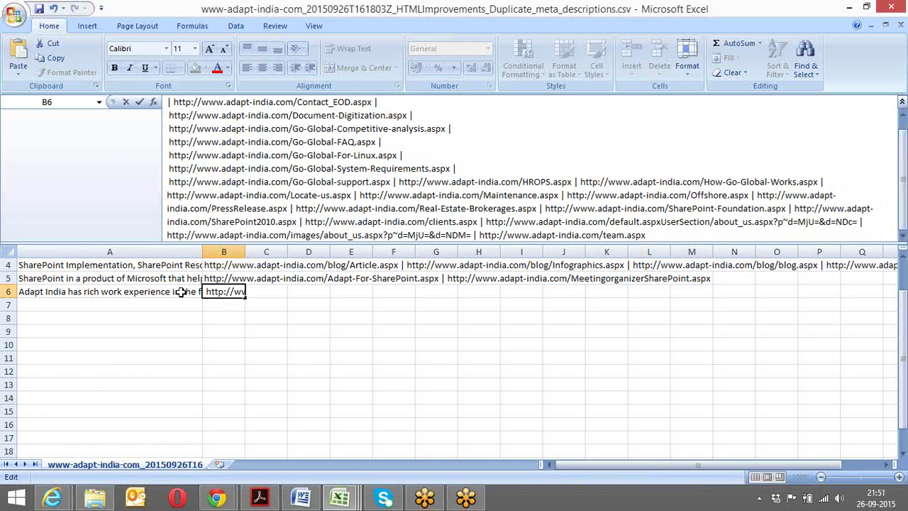
{"action": "left_click", "coordinate": [397, 181]}
{"action": "key", "text": "alt+Return"}
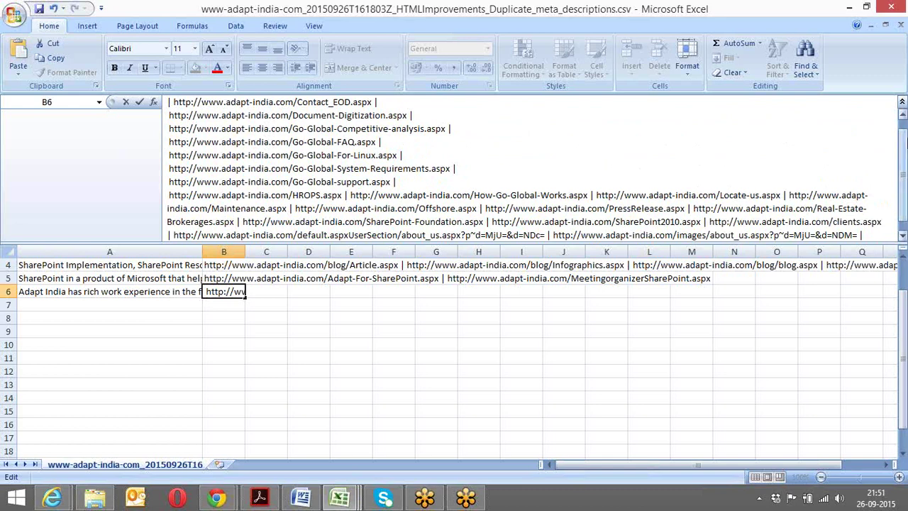
{"action": "scroll", "coordinate": [904, 168], "scroll_direction": "down", "scroll_amount": 1}
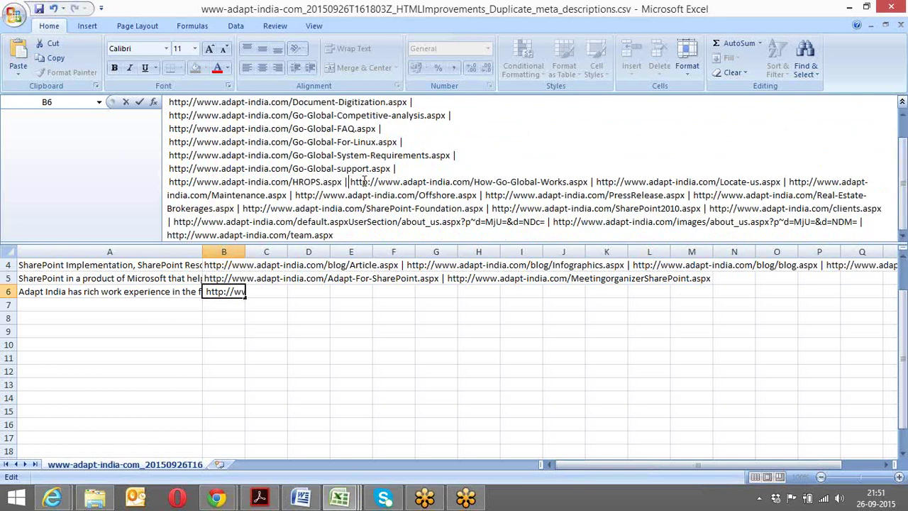
{"action": "key", "text": "alt+Return"}
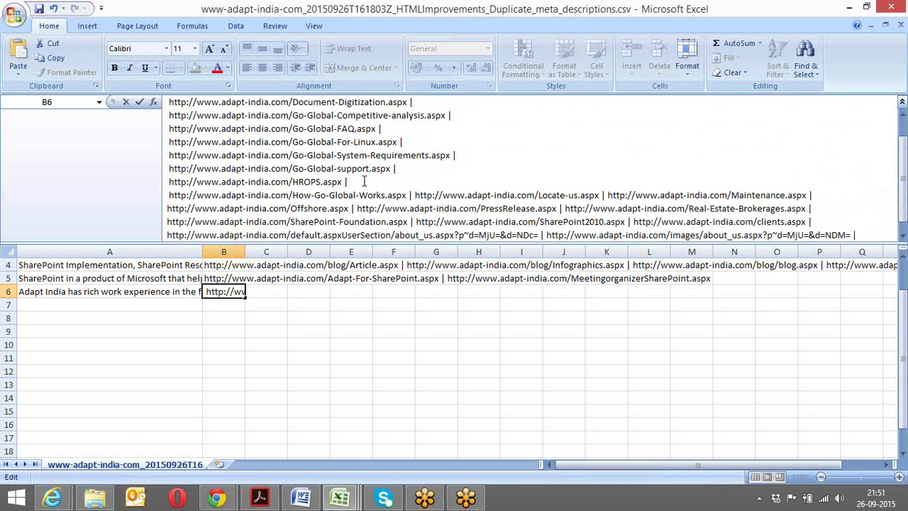
{"action": "left_click", "coordinate": [121, 292]}
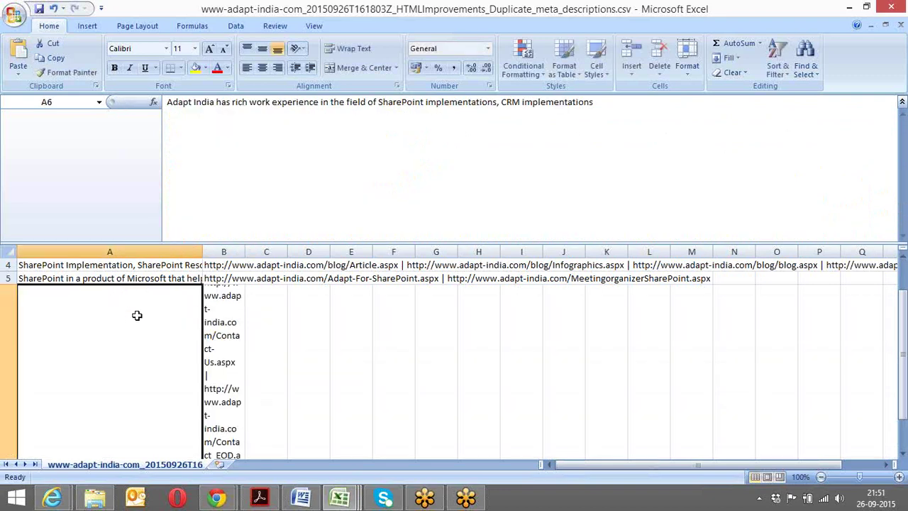
Widen column B and add a line break after How-Go-Global-Works.aspx in B6.
{"action": "left_click_drag", "start_coordinate": [244, 252], "coordinate": [416, 248]}
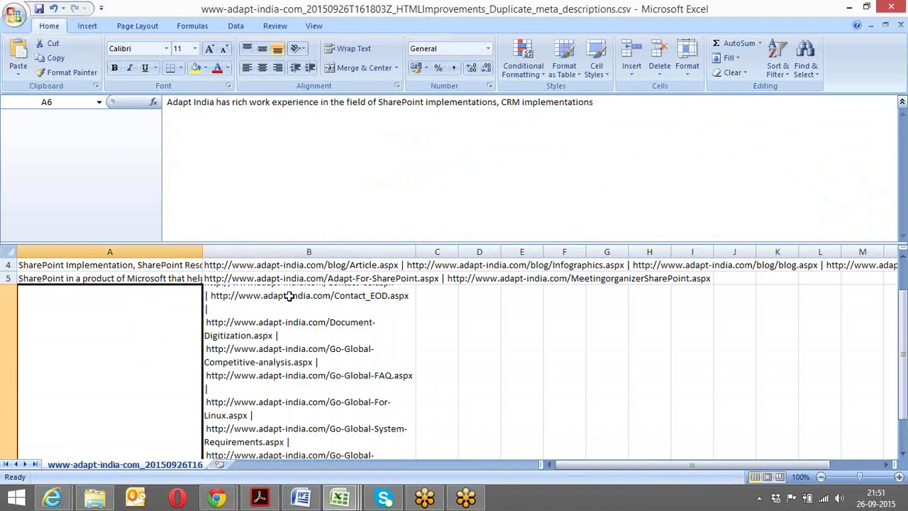
{"action": "left_click", "coordinate": [271, 327]}
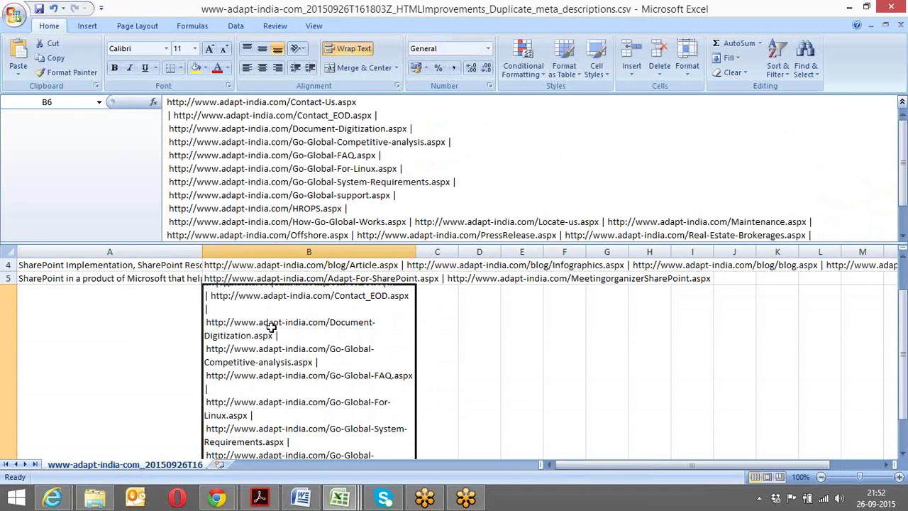
{"action": "left_click", "coordinate": [368, 181]}
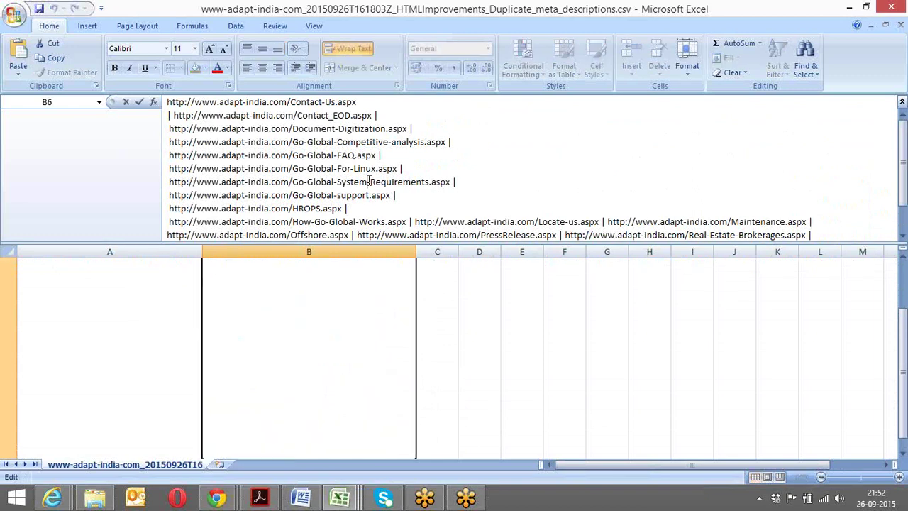
{"action": "left_click", "coordinate": [413, 222]}
{"action": "key", "text": "alt+Return"}
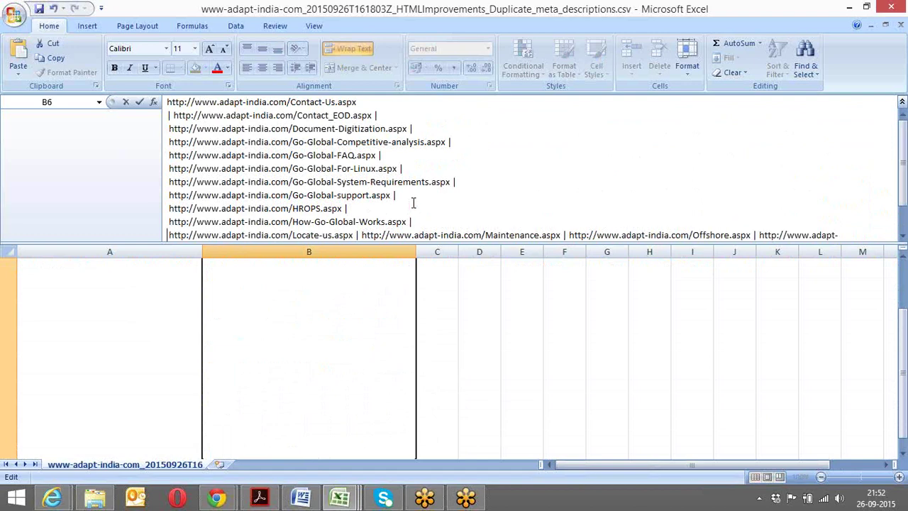
{"action": "key", "text": "shift+Tab"}
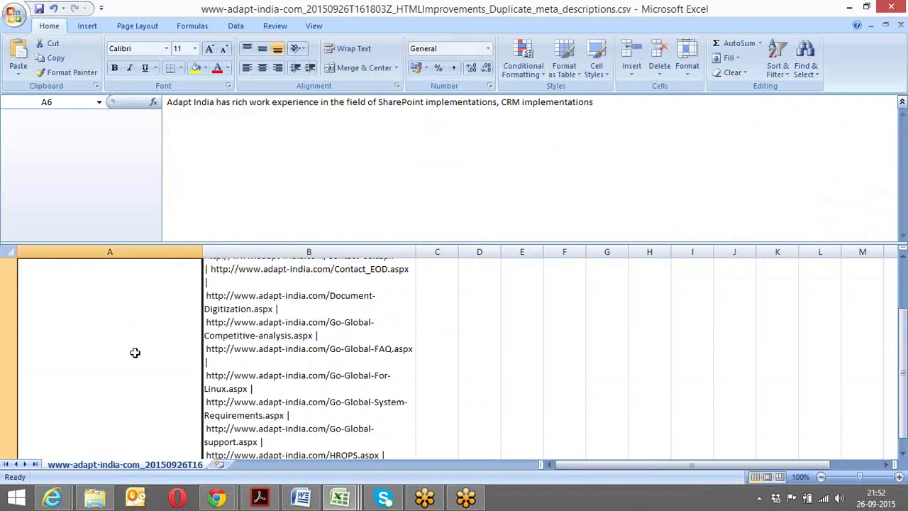
Shrink the expanded formula bar to show more of the sheet.
{"action": "scroll", "coordinate": [255, 347], "scroll_direction": "down", "scroll_amount": 1}
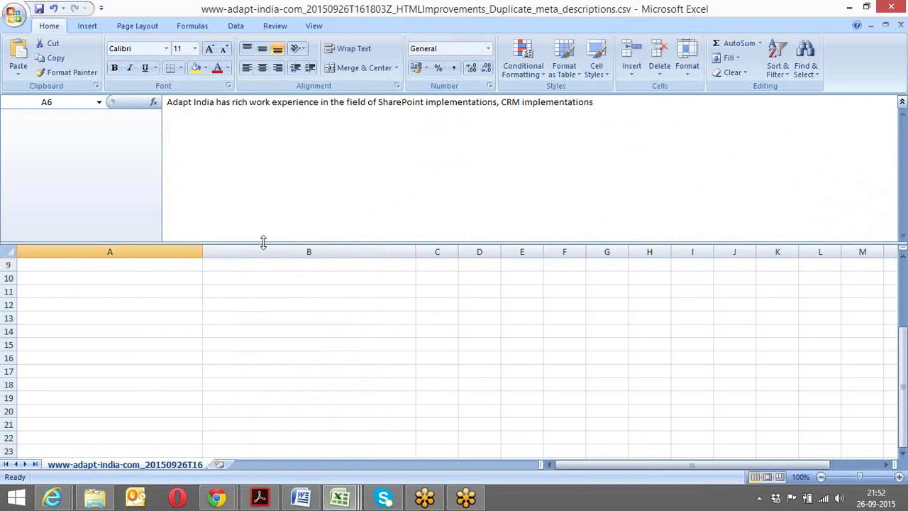
{"action": "left_click_drag", "start_coordinate": [262, 241], "coordinate": [274, 124]}
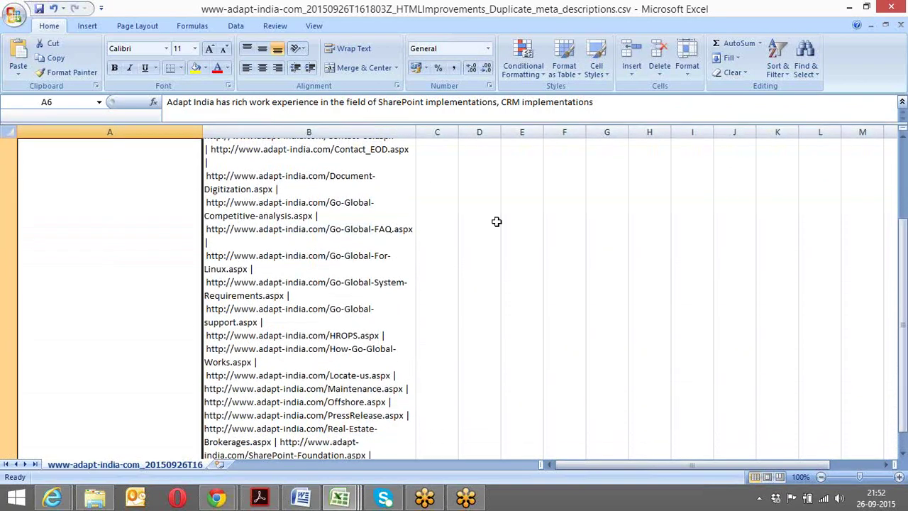
{"action": "left_click", "coordinate": [223, 499]}
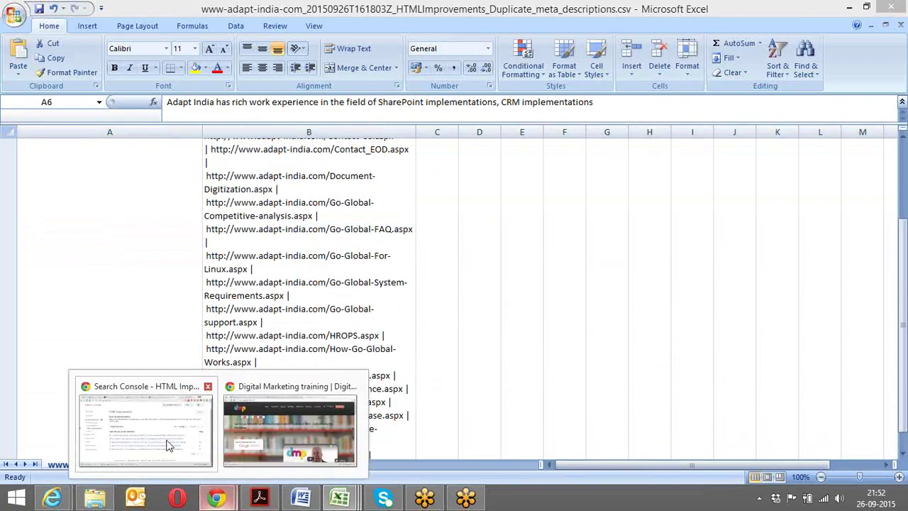
Switch back to Search Console's HTML Improvements page showing meta description and title tag issue counts.
{"action": "left_click", "coordinate": [177, 429]}
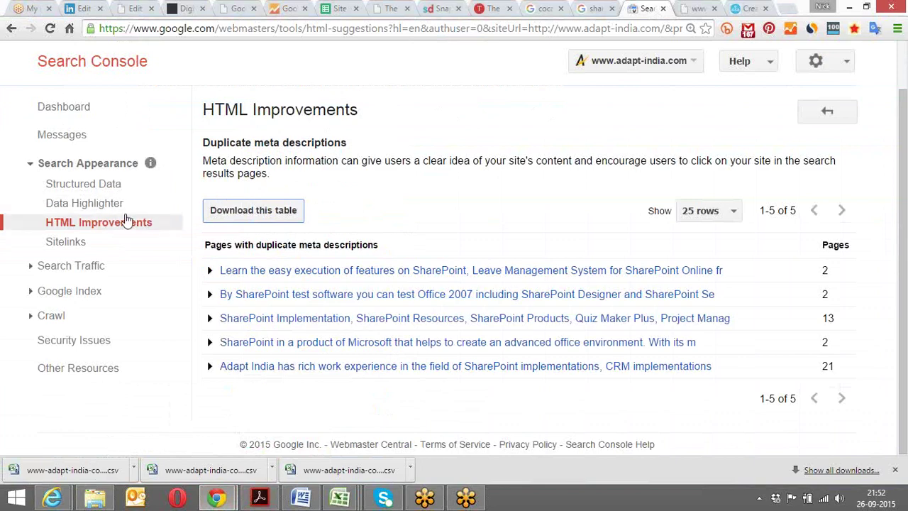
{"action": "left_click", "coordinate": [103, 229]}
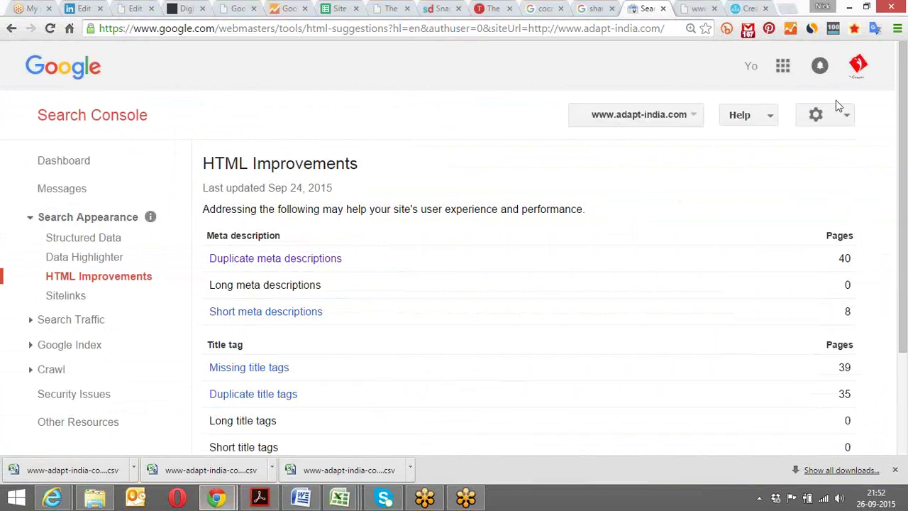
{"action": "scroll", "coordinate": [902, 87], "scroll_direction": "down", "scroll_amount": 1}
{"action": "scroll", "coordinate": [902, 86], "scroll_direction": "down", "scroll_amount": 3}
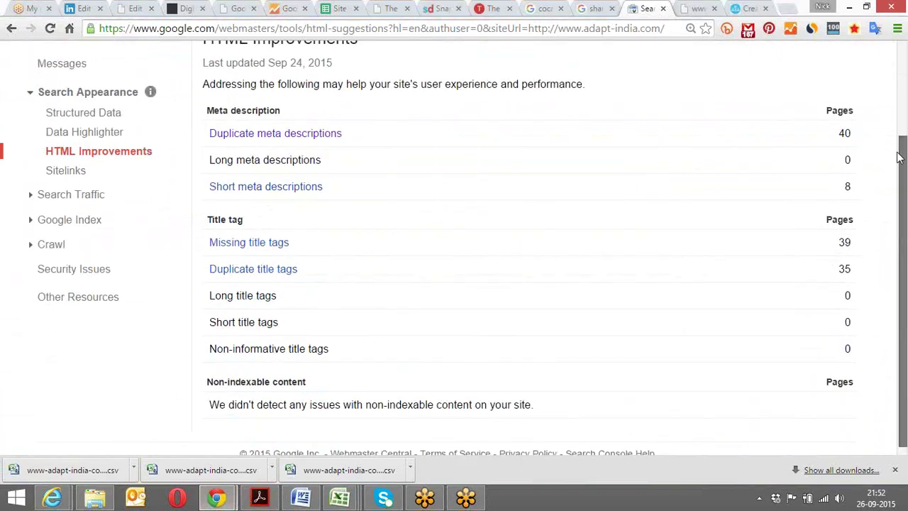
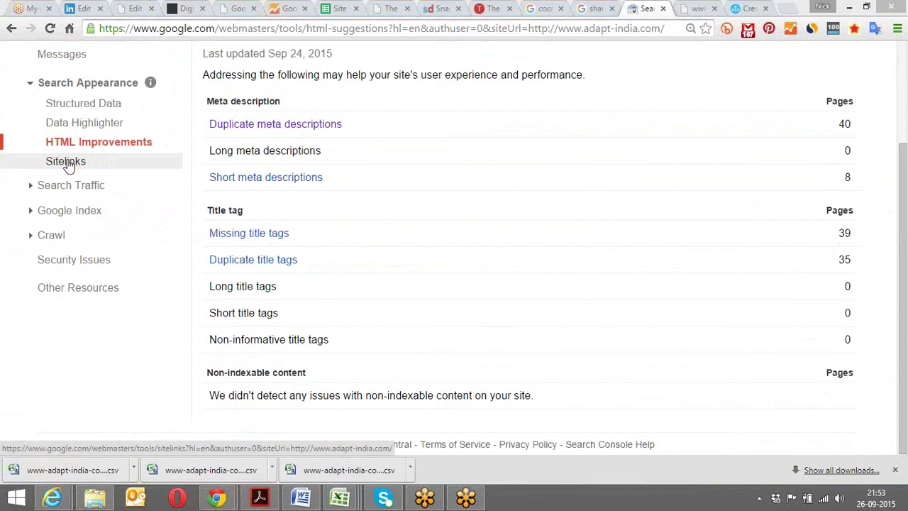
{"action": "left_click", "coordinate": [71, 189]}
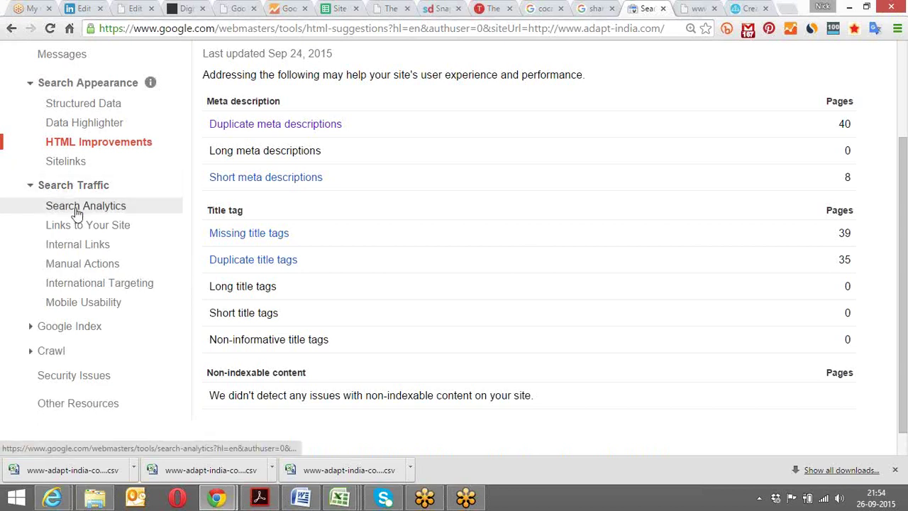
{"action": "left_click", "coordinate": [77, 213]}
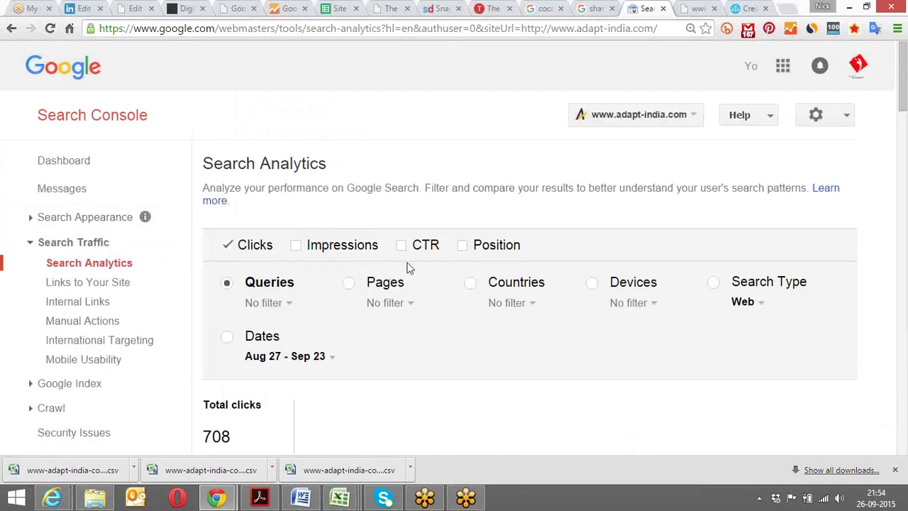
{"action": "scroll", "coordinate": [405, 265], "scroll_direction": "down", "scroll_amount": 5}
{"action": "scroll", "coordinate": [402, 269], "scroll_direction": "up", "scroll_amount": 5}
List all 222 domains linking to the site, led by microsoft.com with 295 links.
{"action": "left_click", "coordinate": [88, 283]}
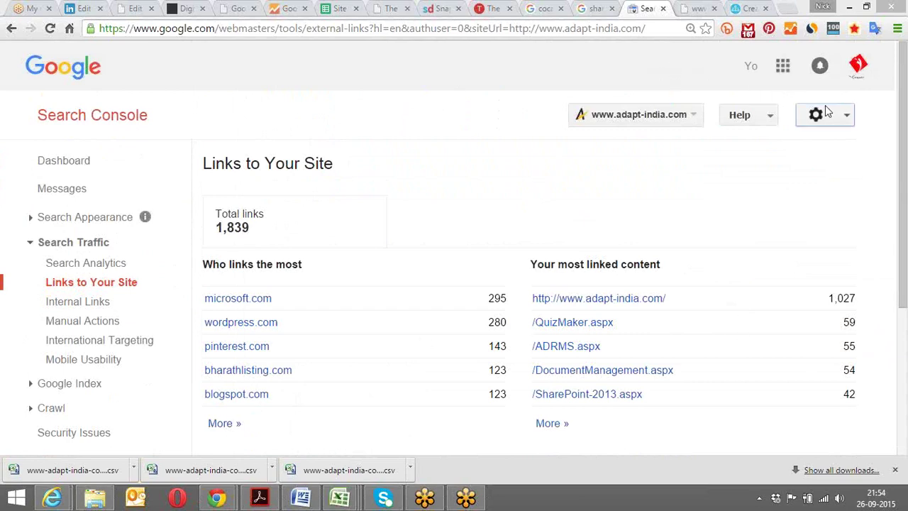
{"action": "left_click_drag", "start_coordinate": [904, 105], "coordinate": [904, 148]}
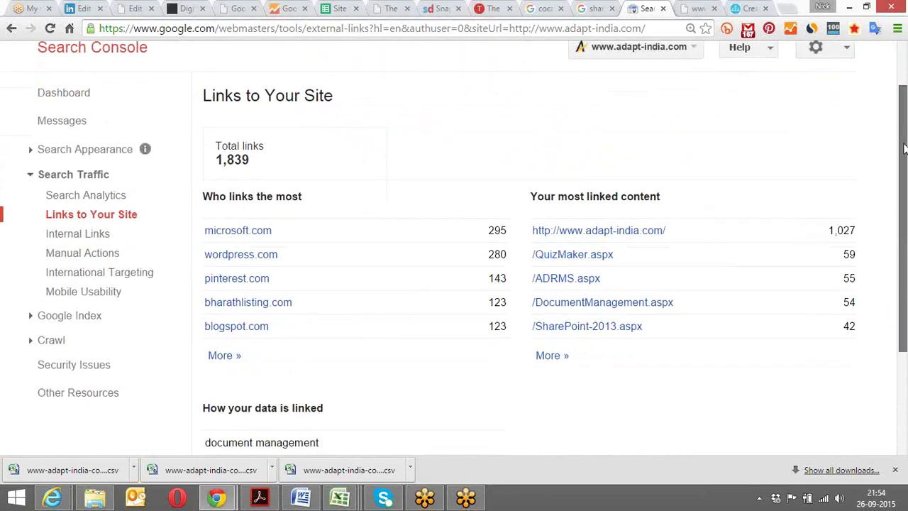
{"action": "left_click", "coordinate": [229, 356]}
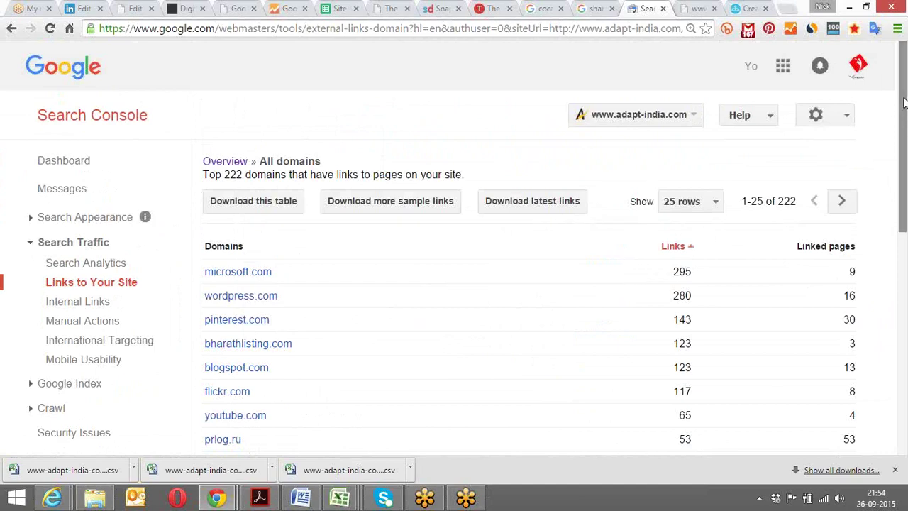
{"action": "left_click_drag", "start_coordinate": [903, 102], "coordinate": [895, 187]}
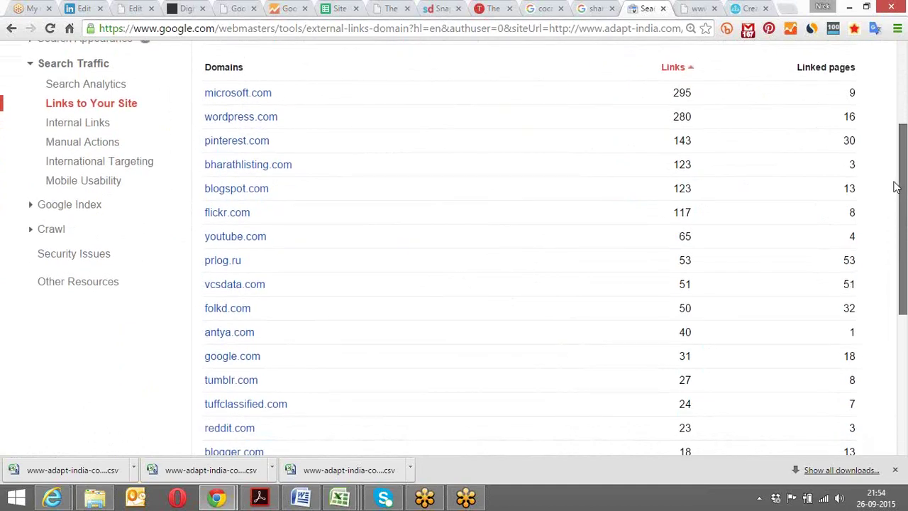
{"action": "scroll", "coordinate": [443, 237], "scroll_direction": "up", "scroll_amount": 3}
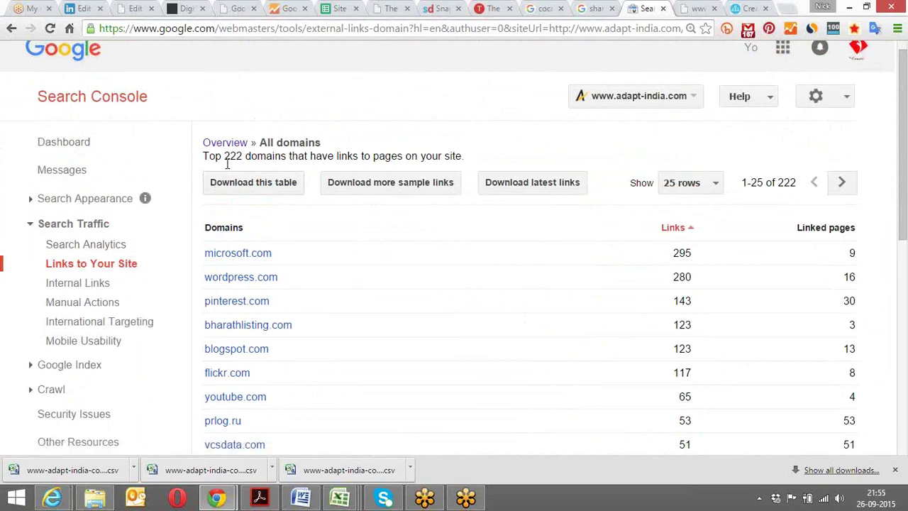
{"action": "left_click_drag", "start_coordinate": [224, 157], "coordinate": [253, 156]}
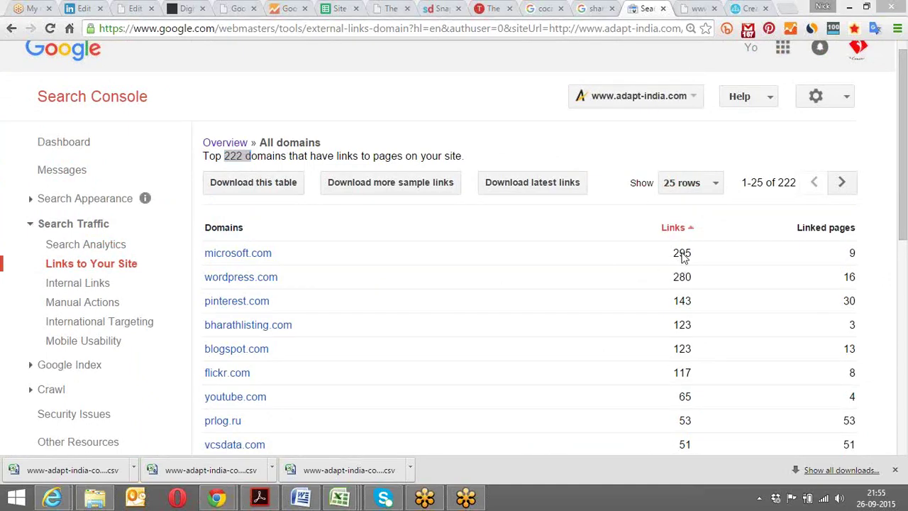
{"action": "mouse_move", "coordinate": [243, 262]}
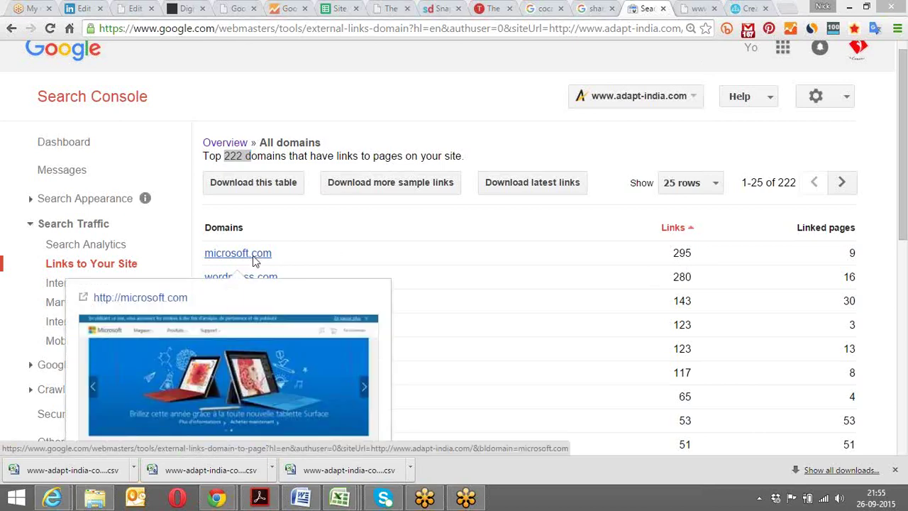
{"action": "left_click_drag", "start_coordinate": [905, 80], "coordinate": [902, 139]}
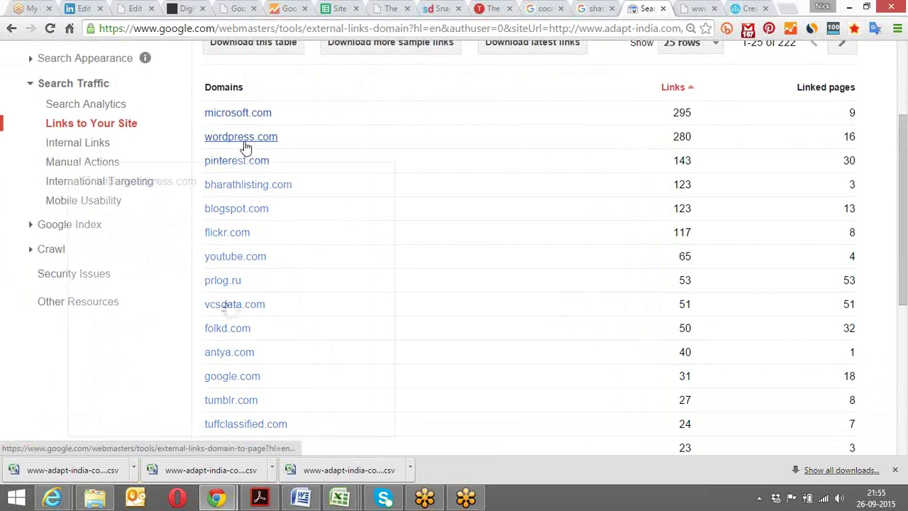
{"action": "mouse_move", "coordinate": [242, 146]}
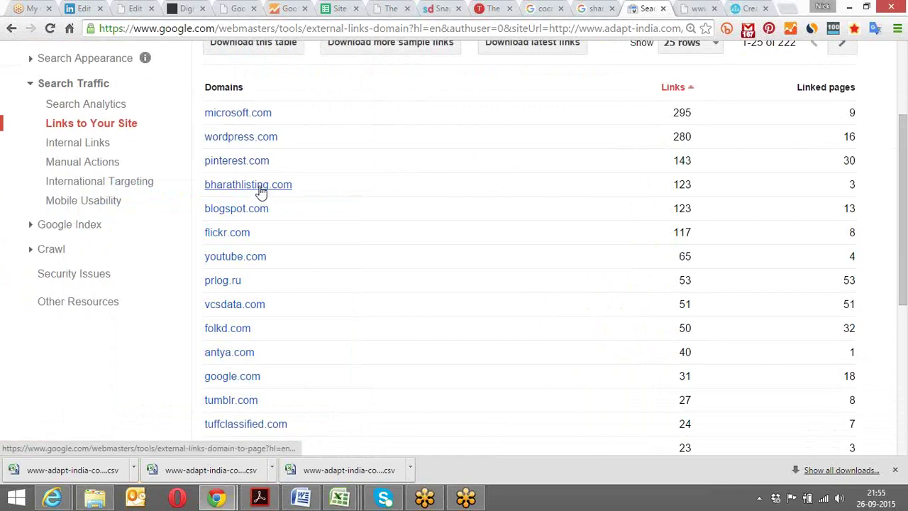
{"action": "mouse_move", "coordinate": [261, 193]}
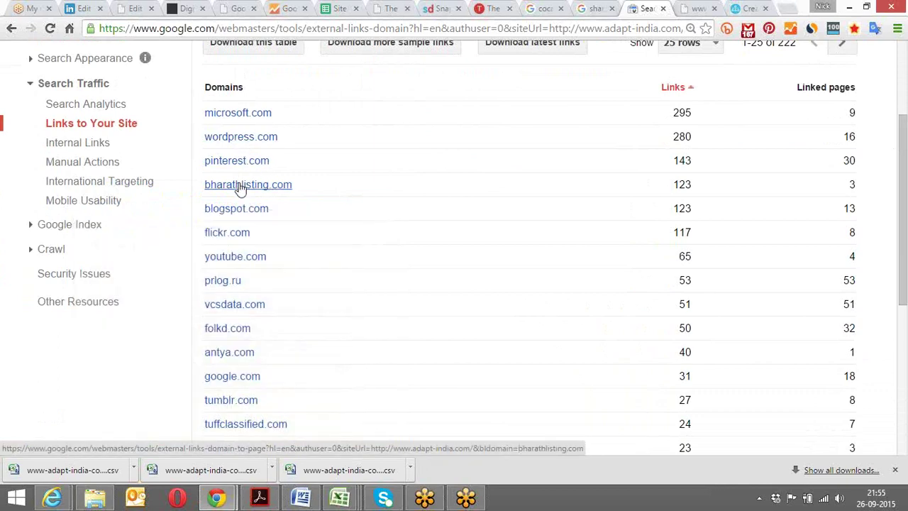
{"action": "mouse_move", "coordinate": [238, 164]}
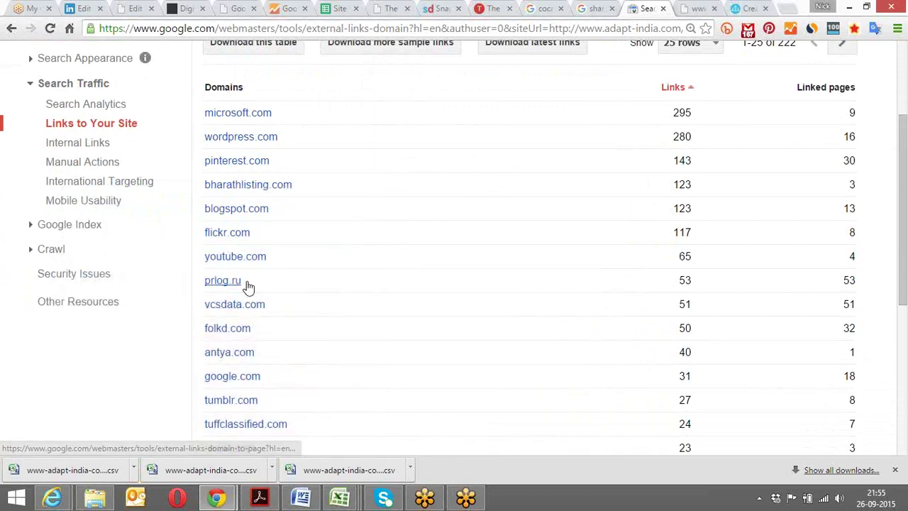
{"action": "mouse_move", "coordinate": [248, 286]}
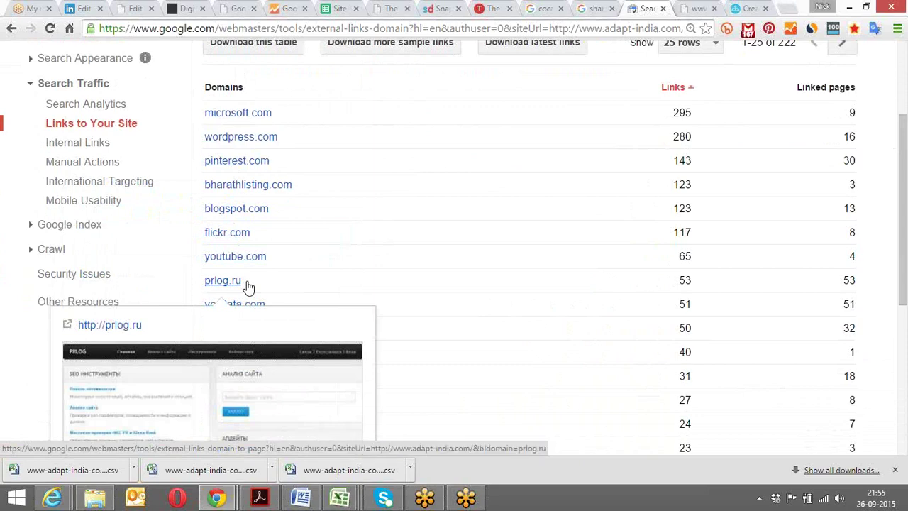
{"action": "left_click_drag", "start_coordinate": [902, 182], "coordinate": [895, 248]}
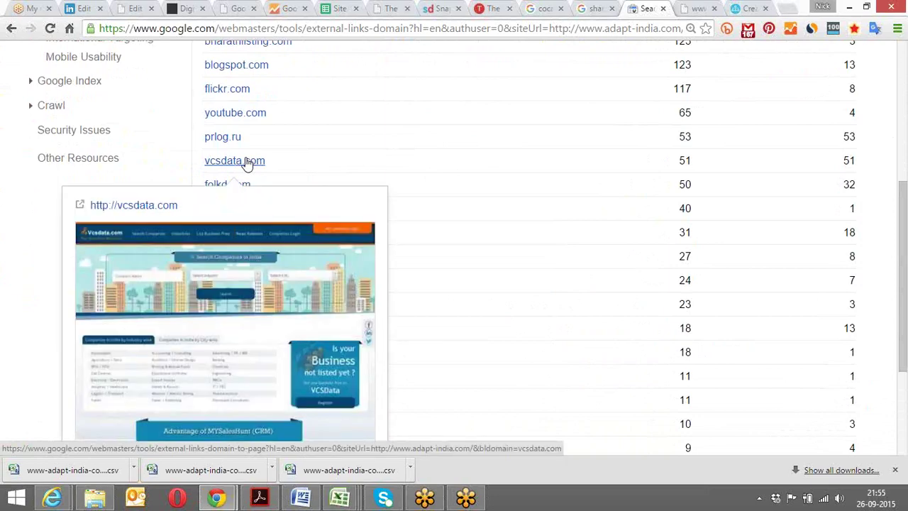
{"action": "right_click", "coordinate": [246, 162]}
Open vcsdata.com's linked-pages details in a new tab, keeping the 222-domain list in view.
{"action": "left_click", "coordinate": [274, 167]}
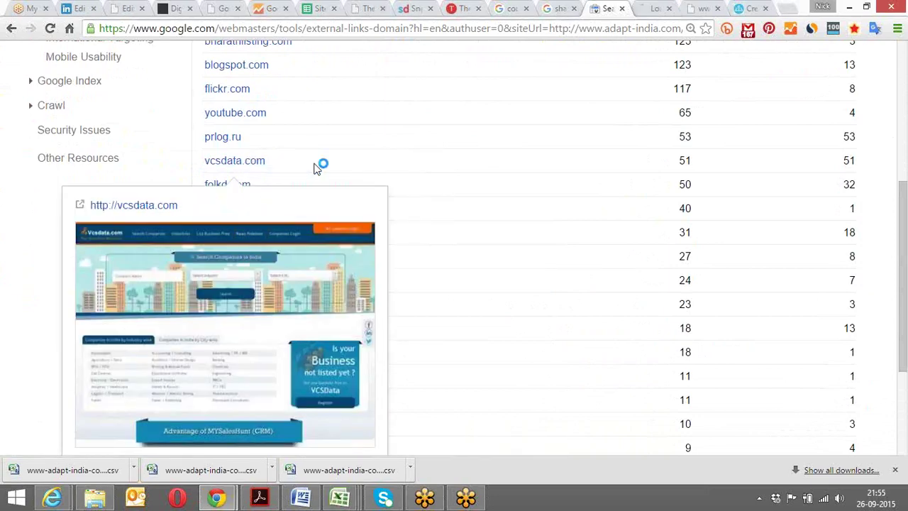
{"action": "left_click_drag", "start_coordinate": [903, 192], "coordinate": [903, 234]}
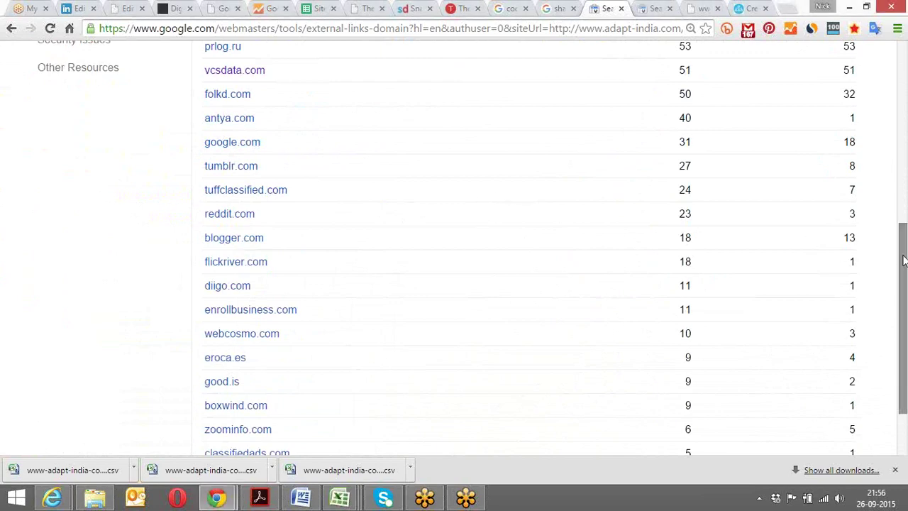
{"action": "left_click_drag", "start_coordinate": [902, 253], "coordinate": [904, 137]}
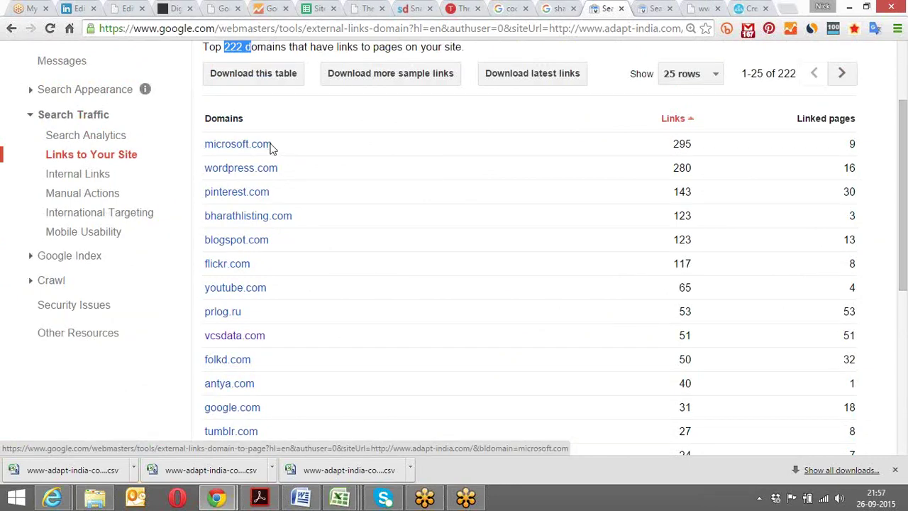
Show 500 rows so all 222 linking domains fit on one page.
{"action": "left_click", "coordinate": [714, 75]}
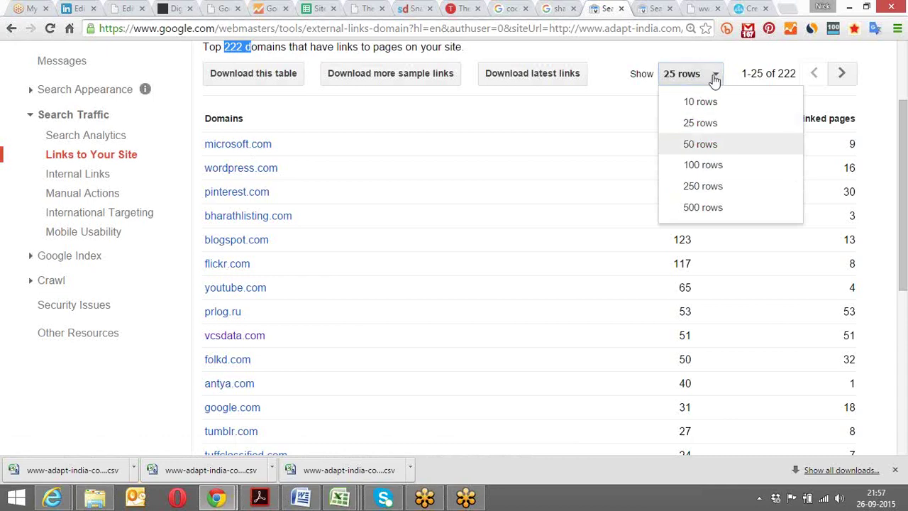
{"action": "left_click", "coordinate": [713, 208]}
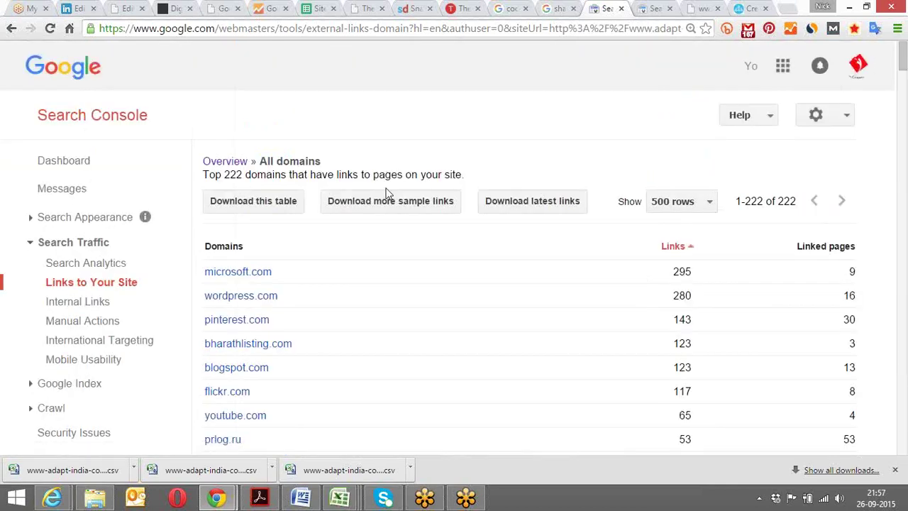
{"action": "left_click_drag", "start_coordinate": [902, 61], "coordinate": [901, 75]}
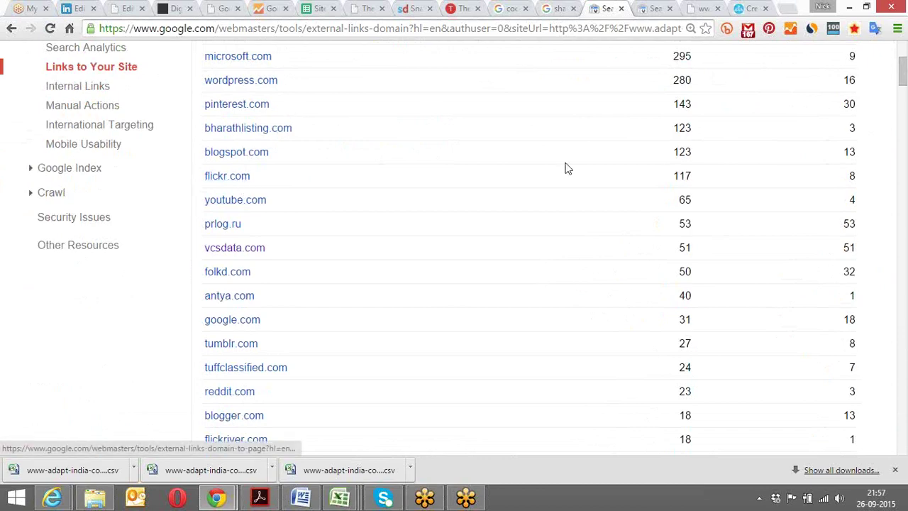
{"action": "left_click_drag", "start_coordinate": [902, 83], "coordinate": [902, 96]}
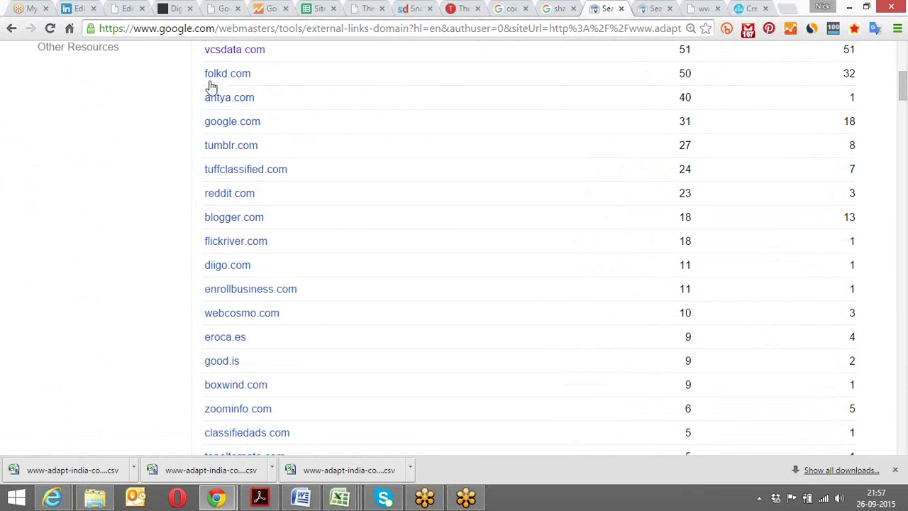
Open webcosmo.com's link details in a new tab.
{"action": "mouse_move", "coordinate": [219, 77]}
{"action": "mouse_move", "coordinate": [246, 131]}
{"action": "mouse_move", "coordinate": [225, 266]}
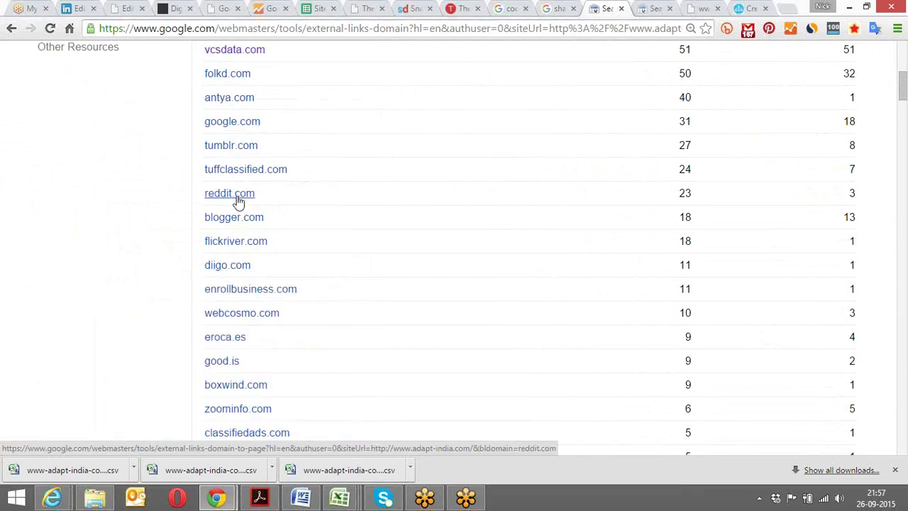
{"action": "mouse_move", "coordinate": [237, 200]}
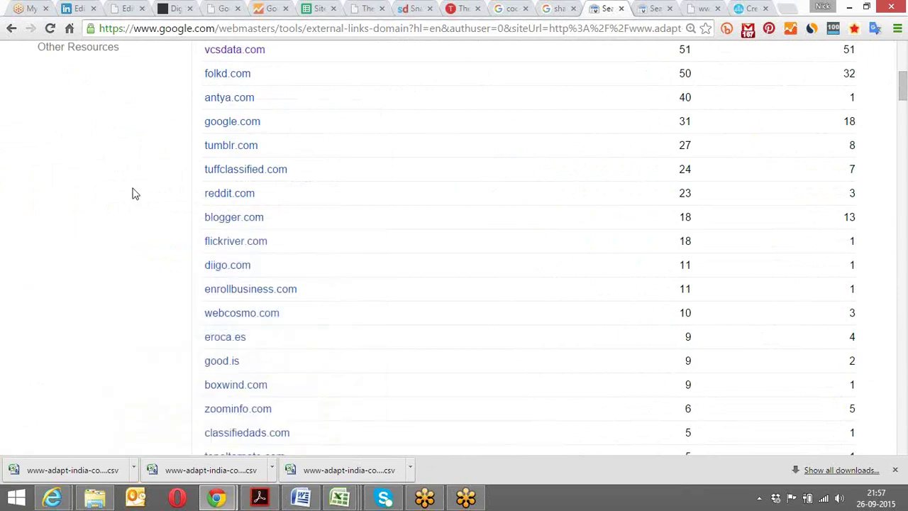
{"action": "scroll", "coordinate": [135, 193], "scroll_direction": "down", "scroll_amount": 3}
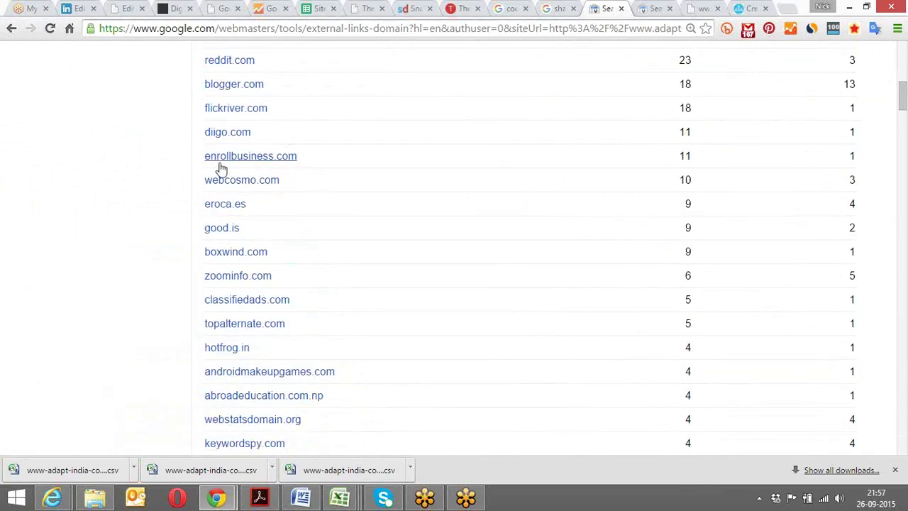
{"action": "mouse_move", "coordinate": [228, 166]}
{"action": "scroll", "coordinate": [159, 148], "scroll_direction": "down", "scroll_amount": 1}
{"action": "mouse_move", "coordinate": [234, 120]}
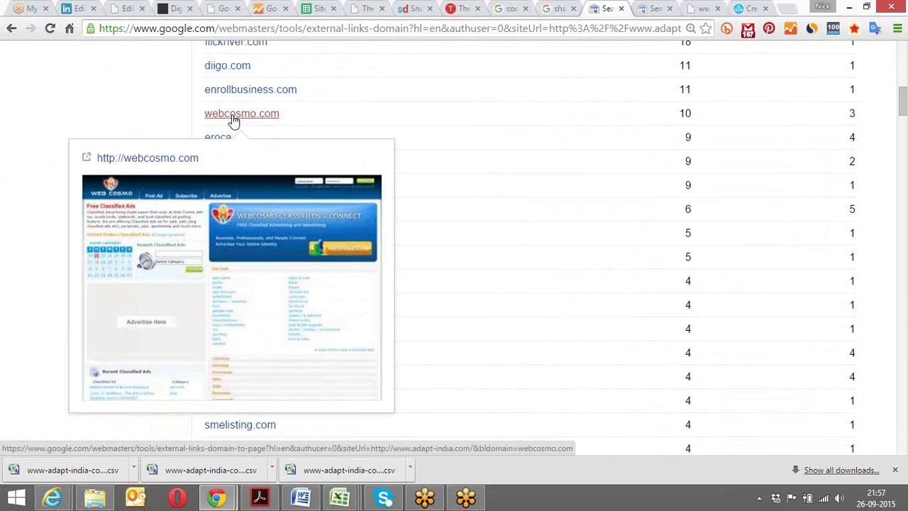
{"action": "right_click", "coordinate": [232, 117]}
{"action": "left_click", "coordinate": [234, 119]}
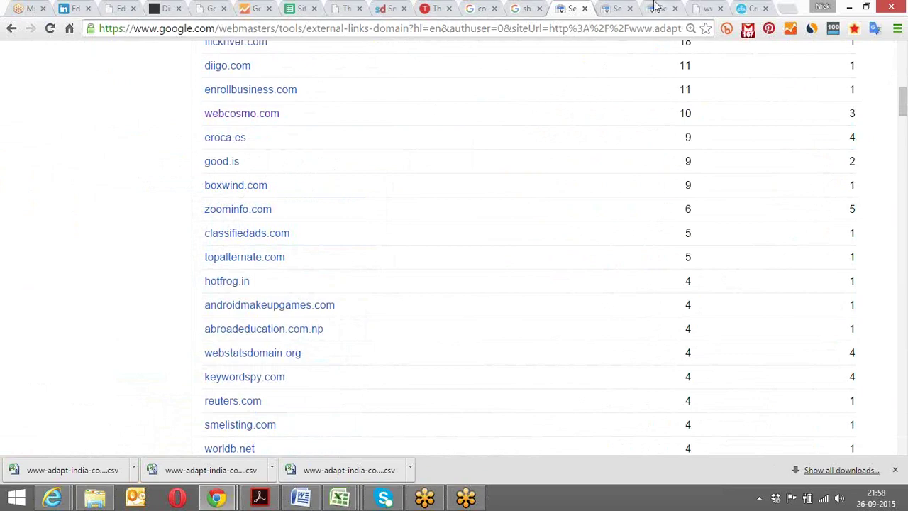
Review the 3 pages webcosmo.com links to (10 links), then return to the domains list.
{"action": "left_click", "coordinate": [621, 7]}
{"action": "left_click_drag", "start_coordinate": [621, 5], "coordinate": [616, 6]}
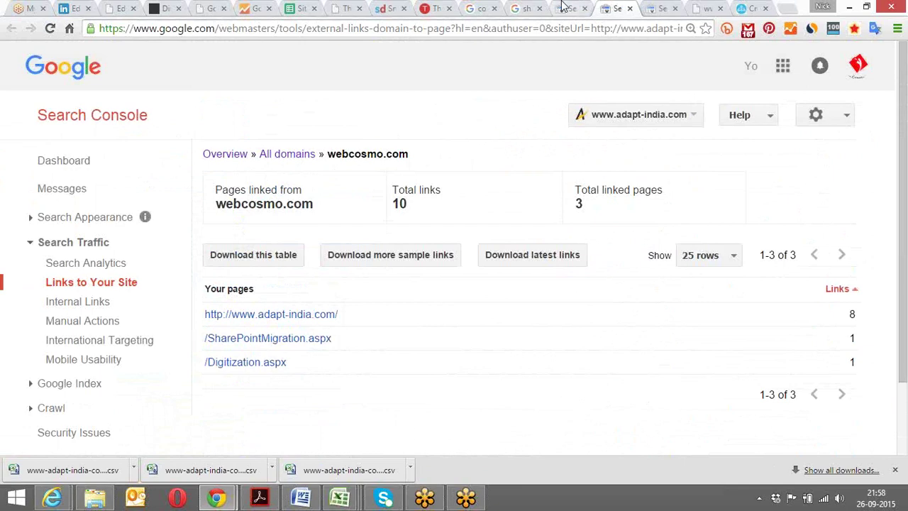
{"action": "left_click", "coordinate": [561, 6]}
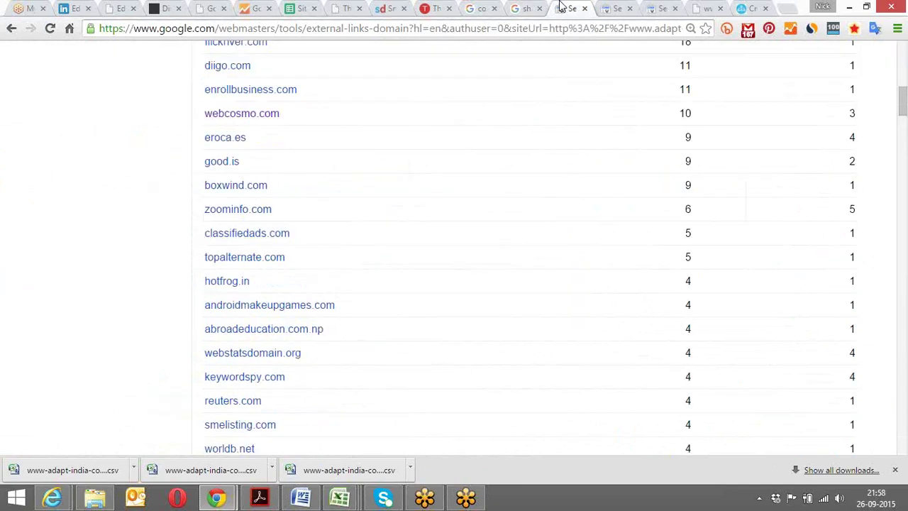
{"action": "left_click", "coordinate": [609, 6]}
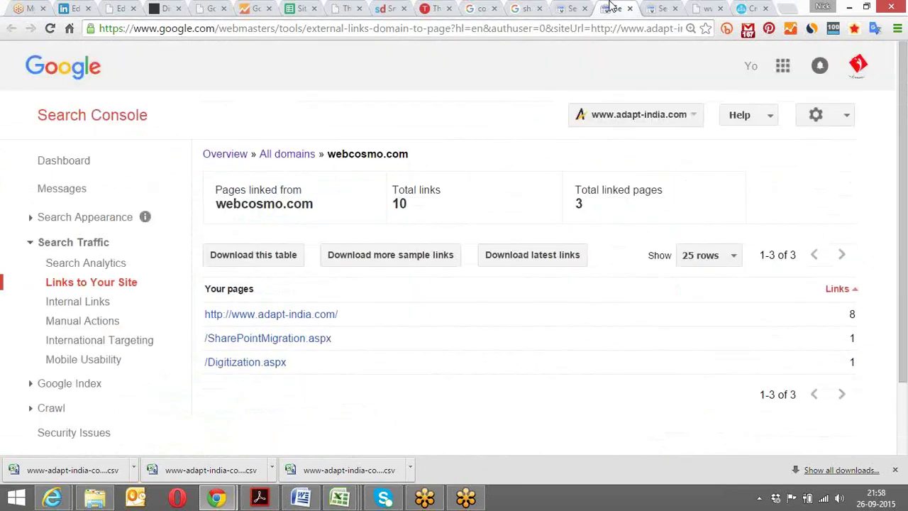
{"action": "scroll", "coordinate": [494, 78], "scroll_direction": "down", "scroll_amount": 2}
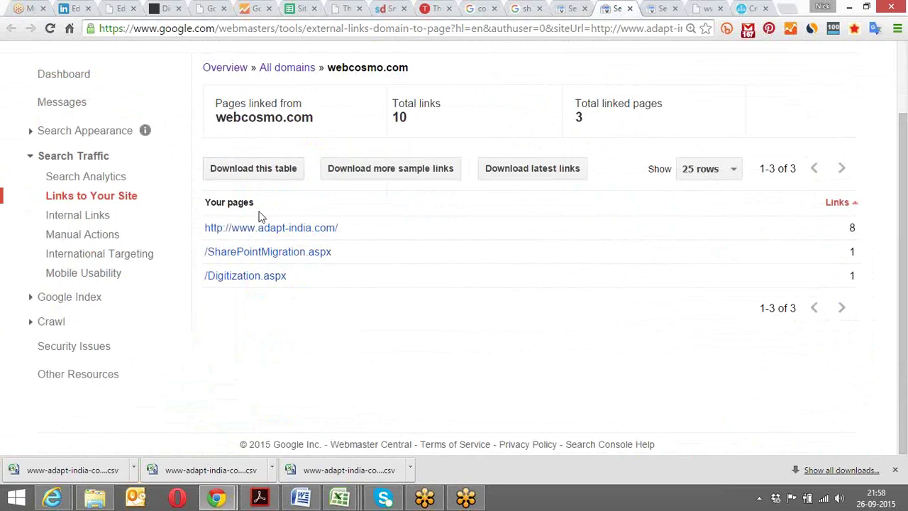
{"action": "mouse_move", "coordinate": [262, 224]}
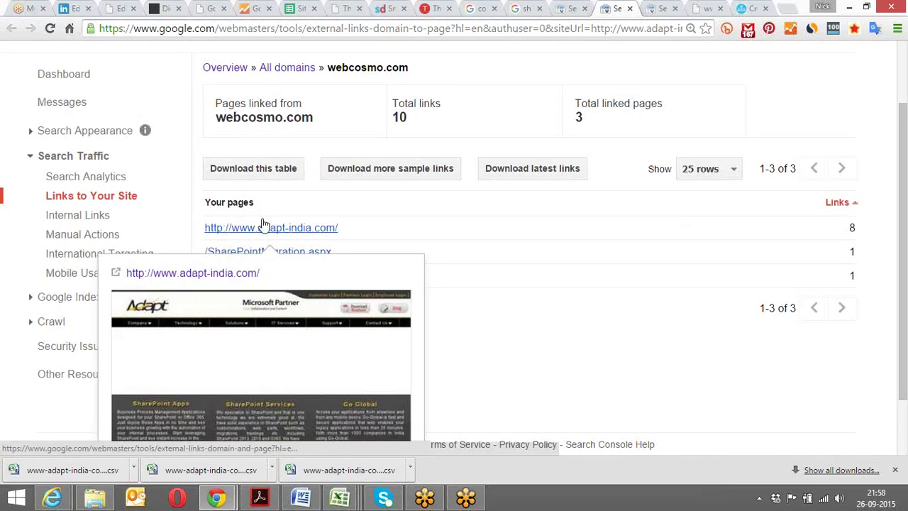
{"action": "mouse_move", "coordinate": [305, 258]}
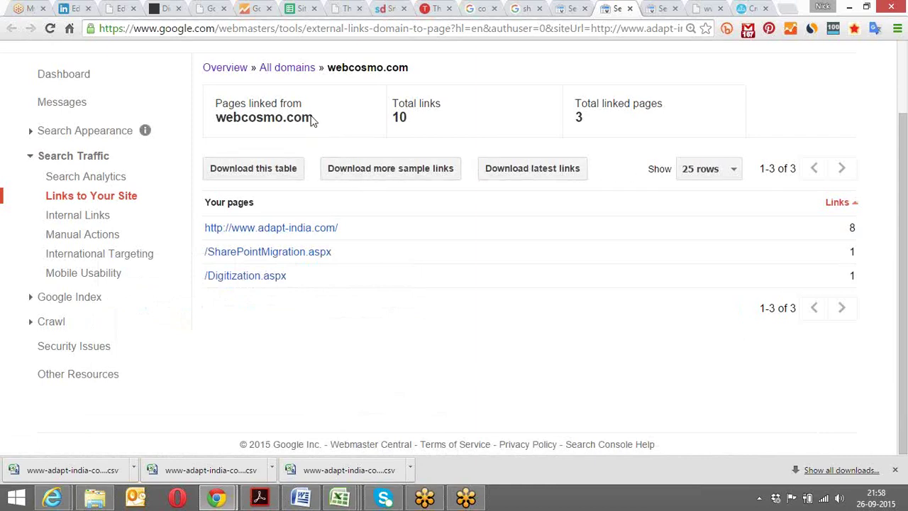
{"action": "left_click_drag", "start_coordinate": [312, 117], "coordinate": [221, 118]}
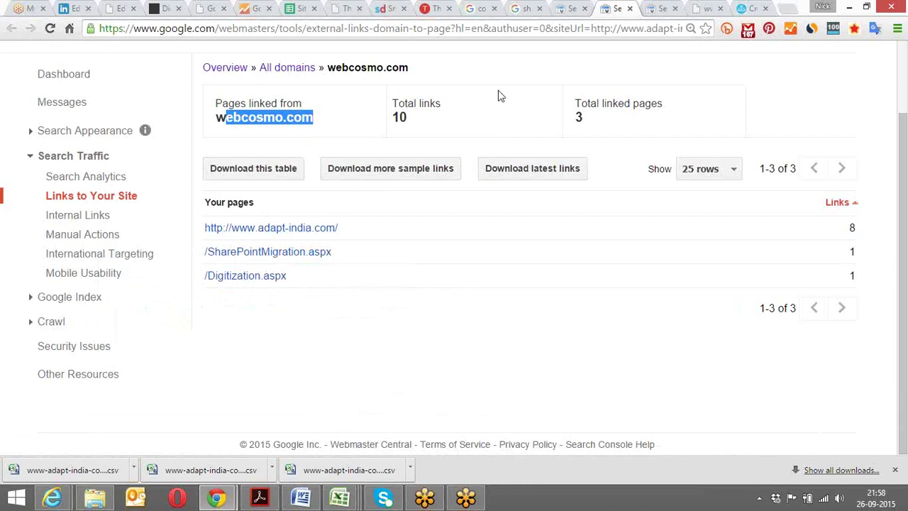
{"action": "left_click", "coordinate": [567, 9]}
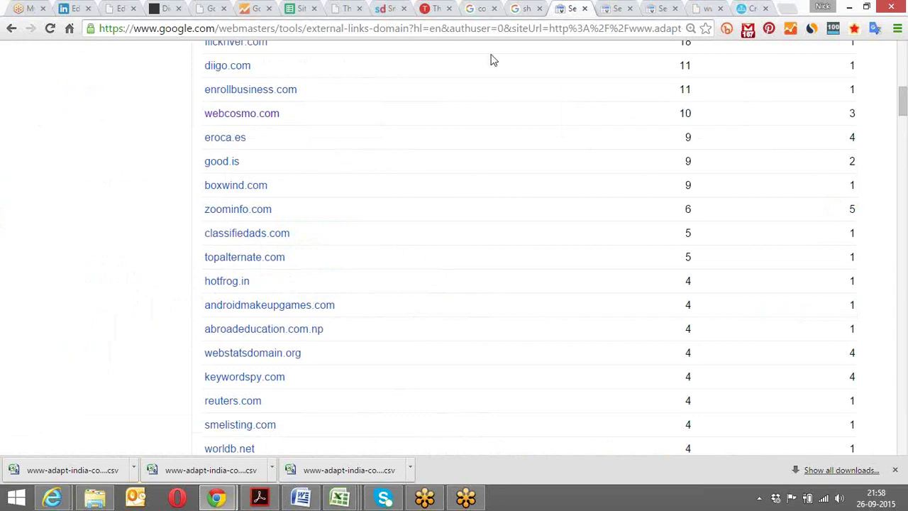
{"action": "left_click", "coordinate": [709, 7]}
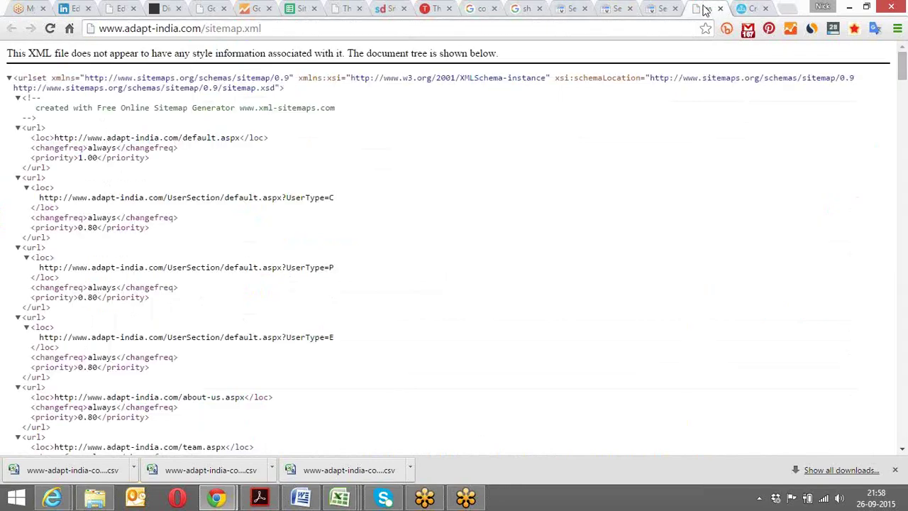
{"action": "left_click", "coordinate": [787, 8]}
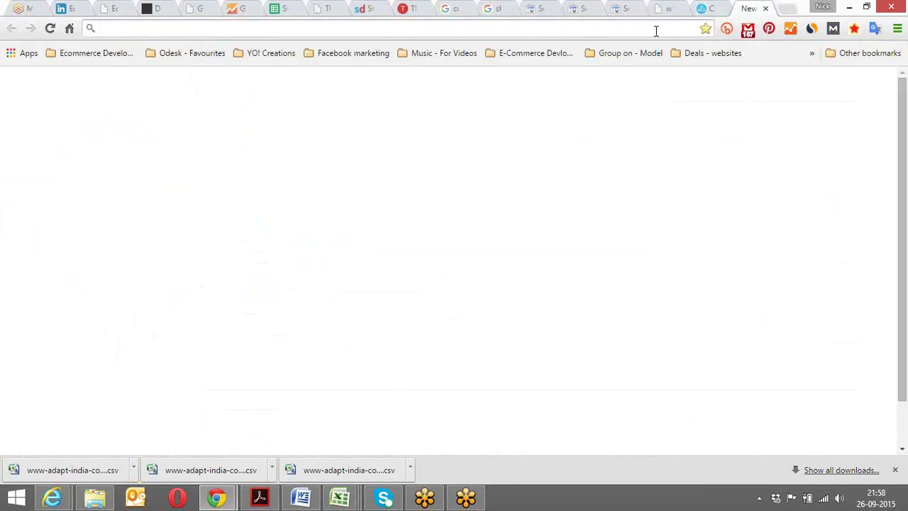
{"action": "type", "text": "opensit"}
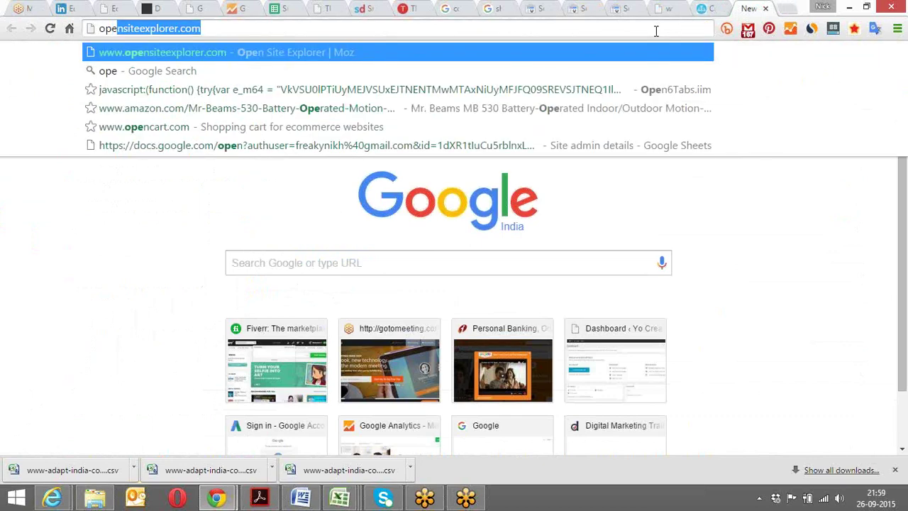
{"action": "type", "text": "eex"}
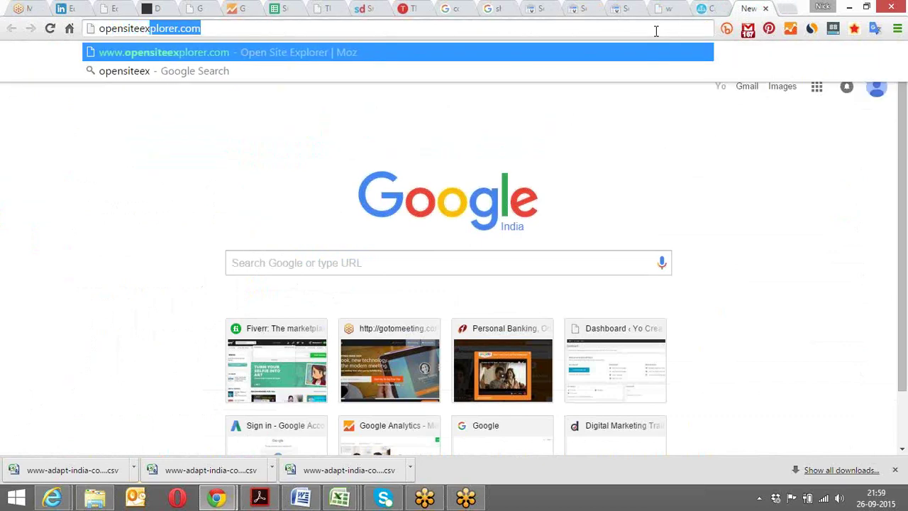
{"action": "type", "text": "plorer"}
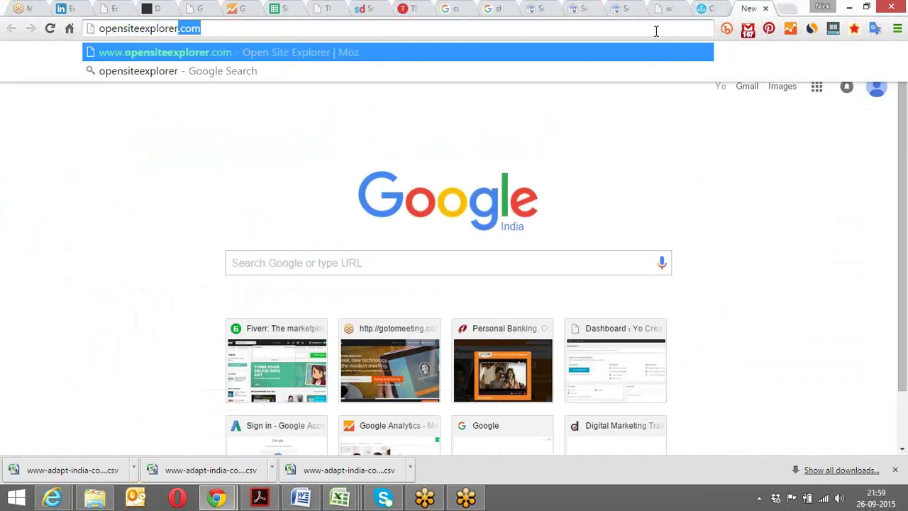
{"action": "key", "text": "Return"}
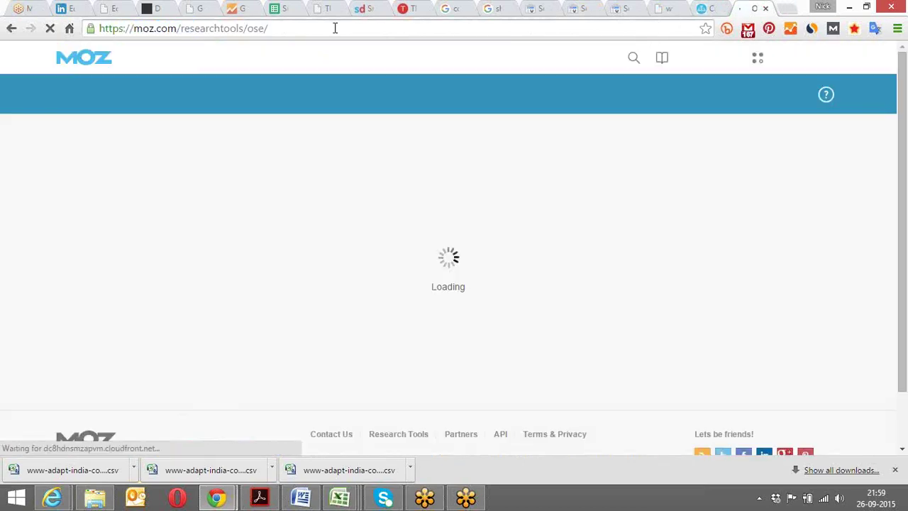
{"action": "left_click", "coordinate": [331, 29]}
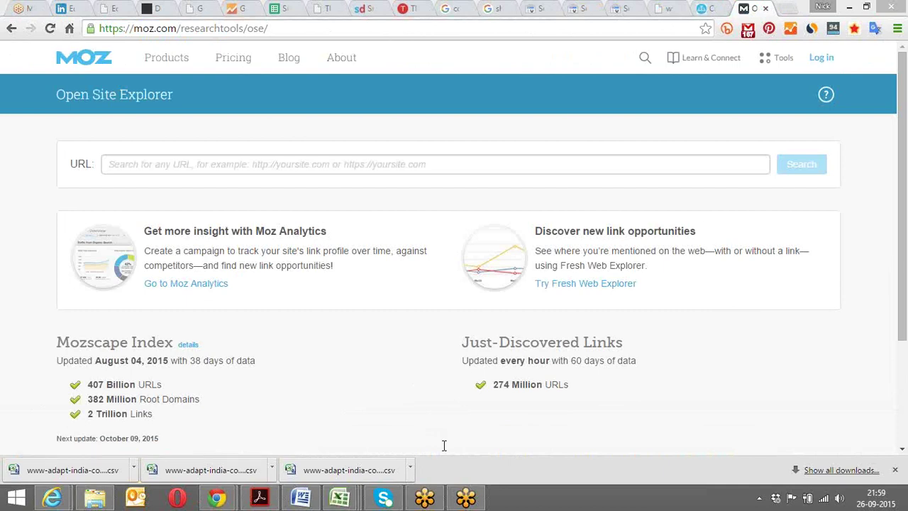
{"action": "left_click", "coordinate": [217, 165]}
{"action": "type", "text": "ht"}
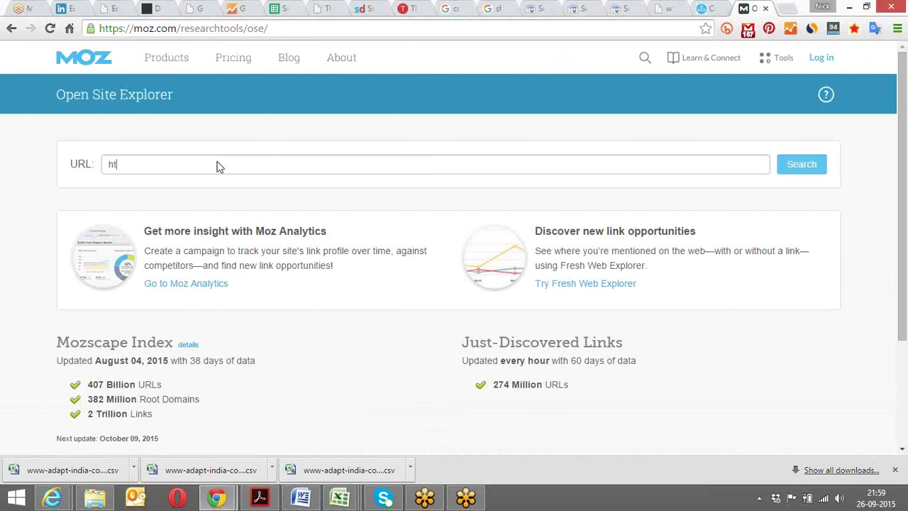
{"action": "type", "text": "tp://www.adapt-india.com"}
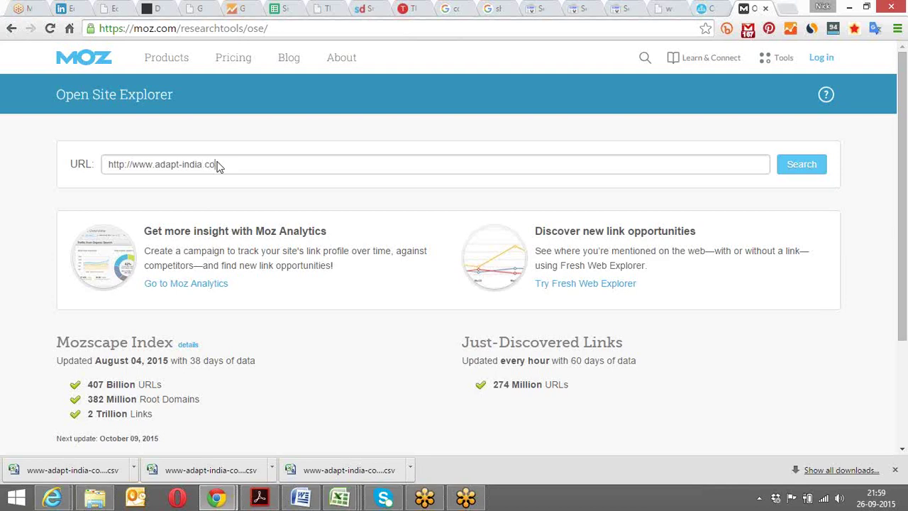
{"action": "left_click", "coordinate": [805, 164]}
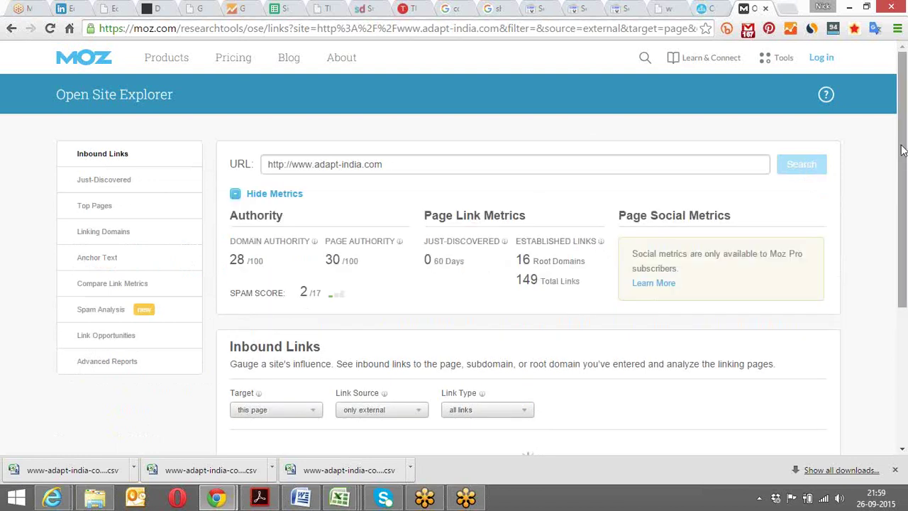
{"action": "left_click_drag", "start_coordinate": [902, 103], "coordinate": [902, 166]}
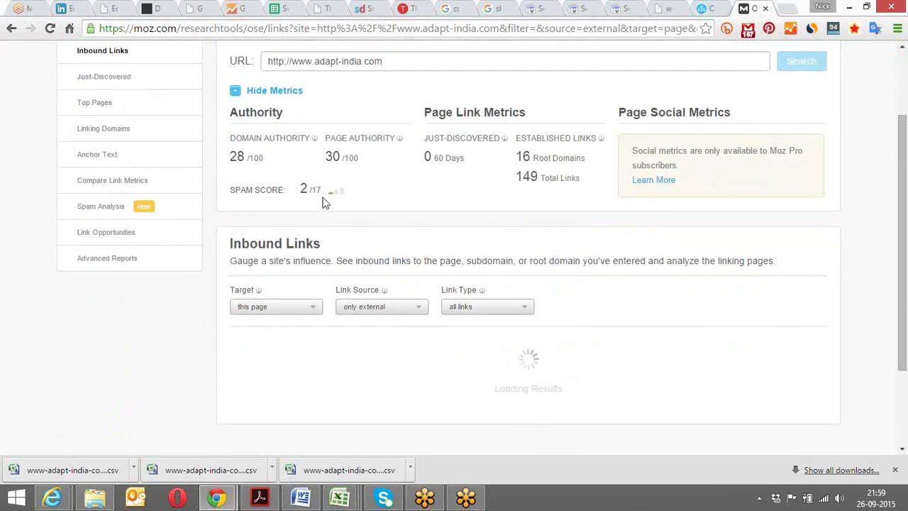
{"action": "mouse_move", "coordinate": [334, 197]}
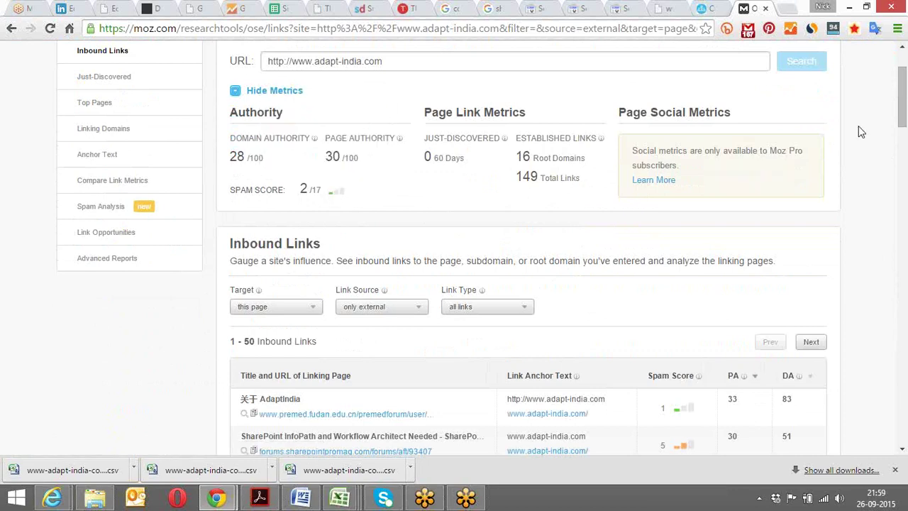
{"action": "left_click_drag", "start_coordinate": [901, 98], "coordinate": [895, 129]}
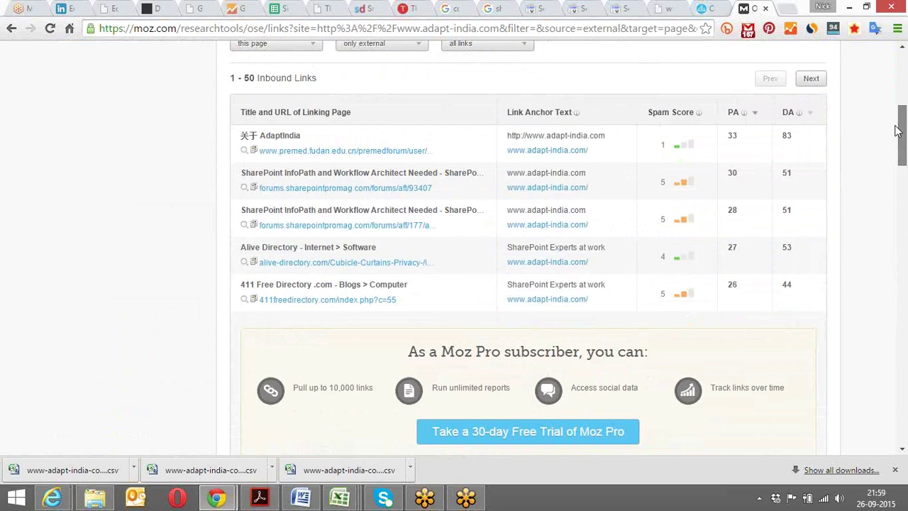
Open the first linking page and the 411freedirectory.com linking page in new tabs.
{"action": "right_click", "coordinate": [364, 155]}
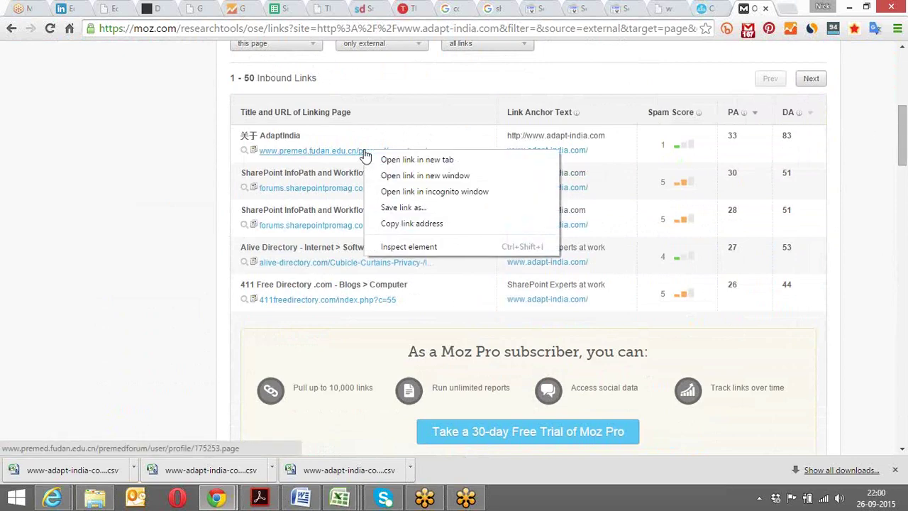
{"action": "left_click", "coordinate": [416, 159]}
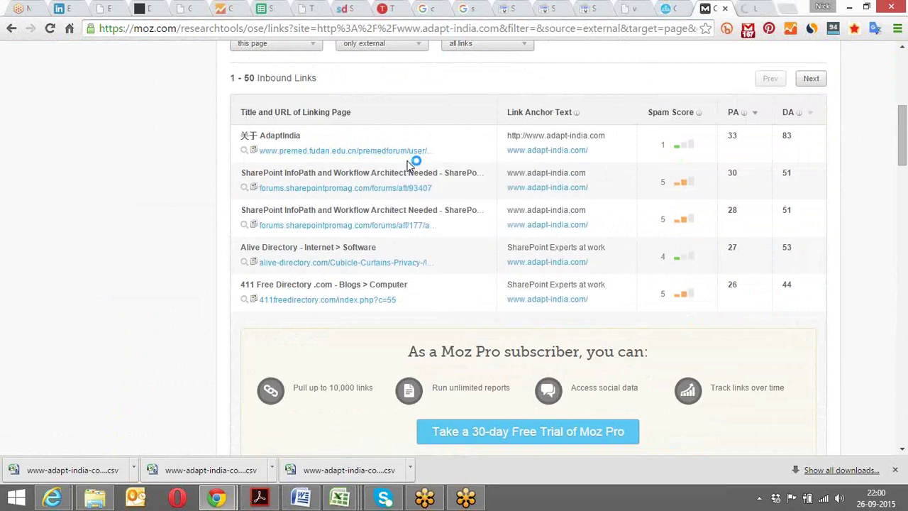
{"action": "scroll", "coordinate": [409, 164], "scroll_direction": "down", "scroll_amount": 2}
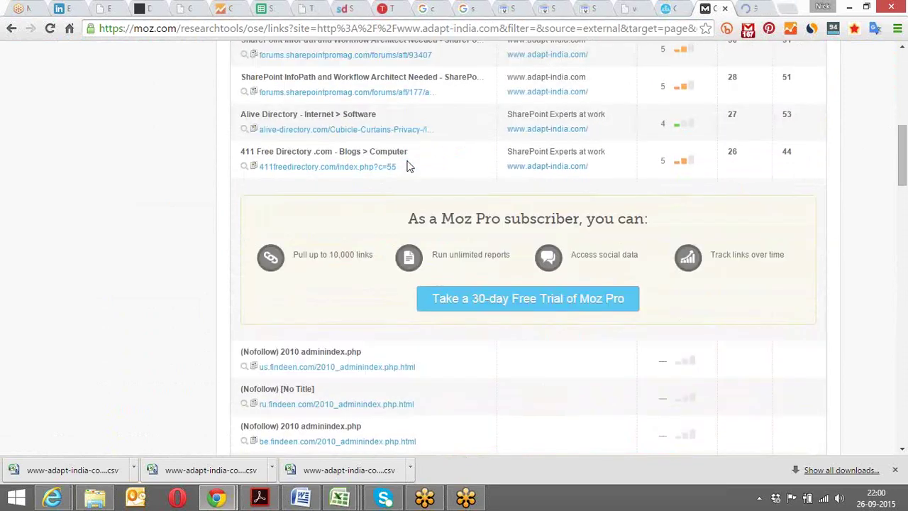
{"action": "right_click", "coordinate": [331, 171]}
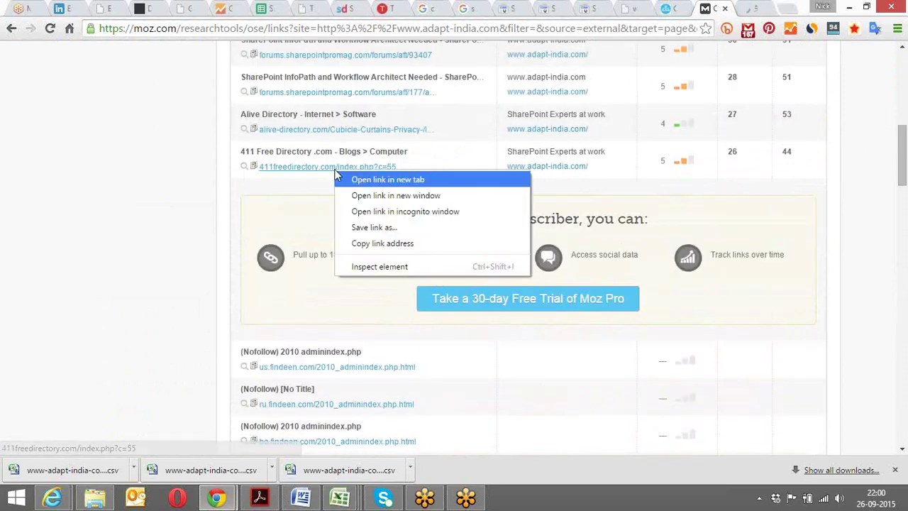
{"action": "left_click", "coordinate": [389, 178]}
Scroll through inbound links 1–50 and back to the top premed.fudan.edu.cn entry.
{"action": "scroll", "coordinate": [241, 190], "scroll_direction": "down", "scroll_amount": 5}
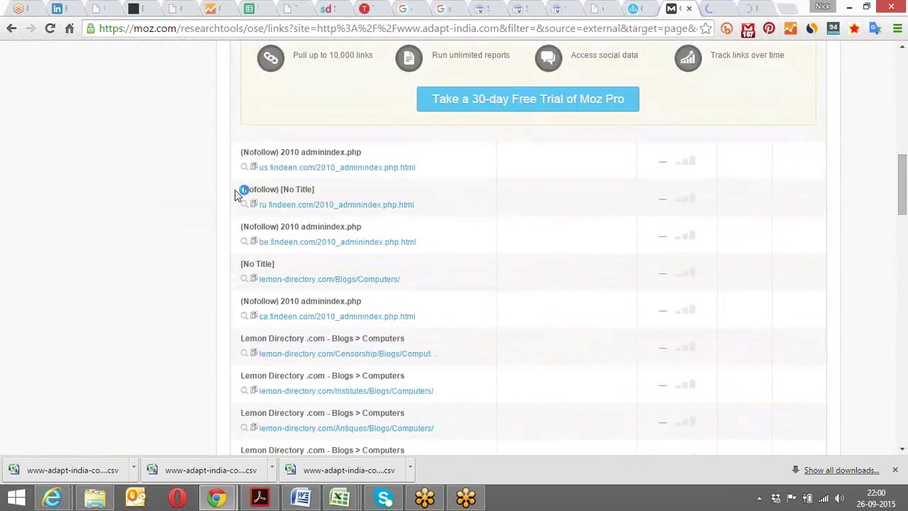
{"action": "scroll", "coordinate": [217, 195], "scroll_direction": "down", "scroll_amount": 4}
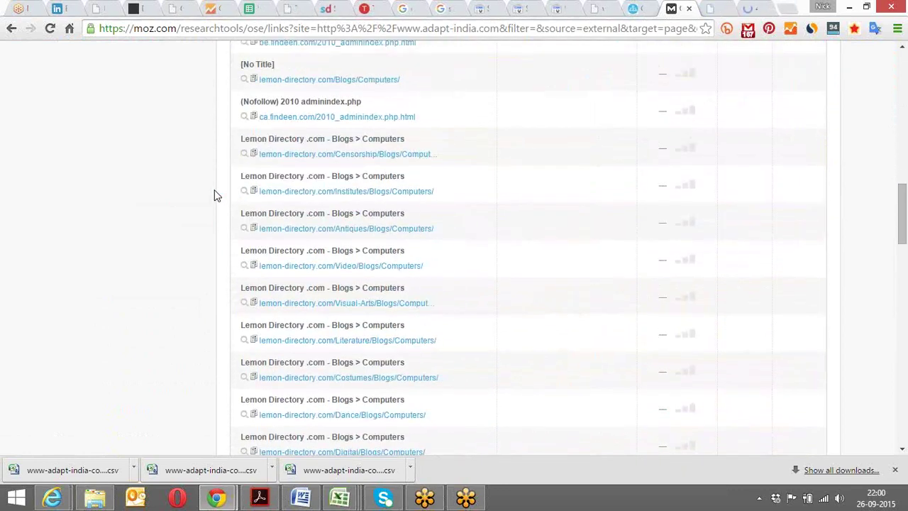
{"action": "scroll", "coordinate": [217, 195], "scroll_direction": "down", "scroll_amount": 7}
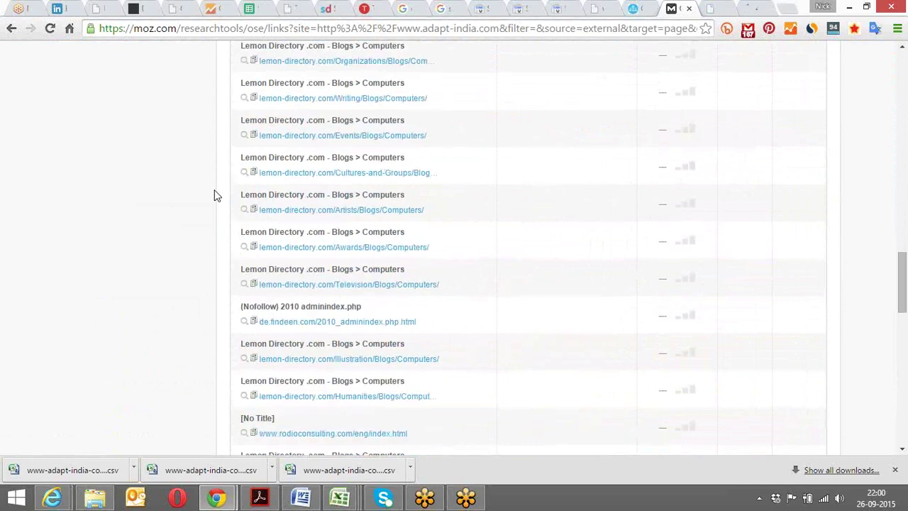
{"action": "scroll", "coordinate": [217, 195], "scroll_direction": "down", "scroll_amount": 6}
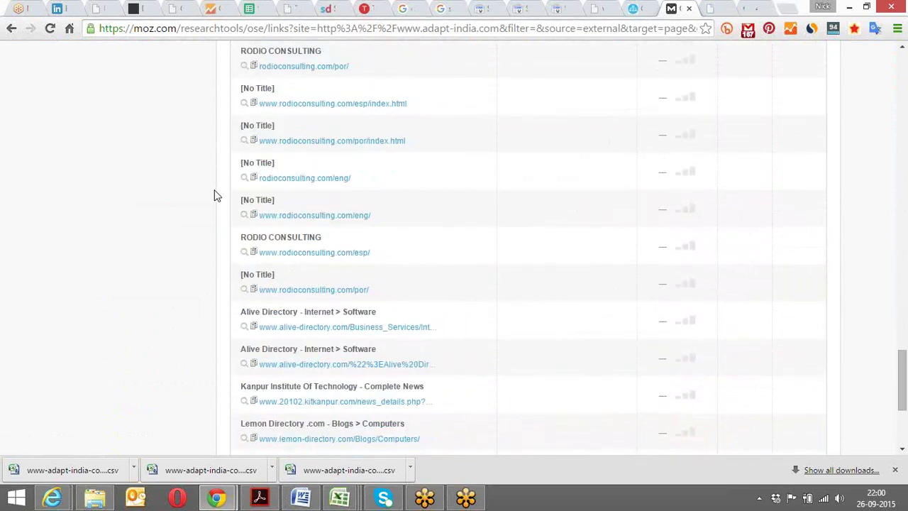
{"action": "scroll", "coordinate": [217, 196], "scroll_direction": "down", "scroll_amount": 3}
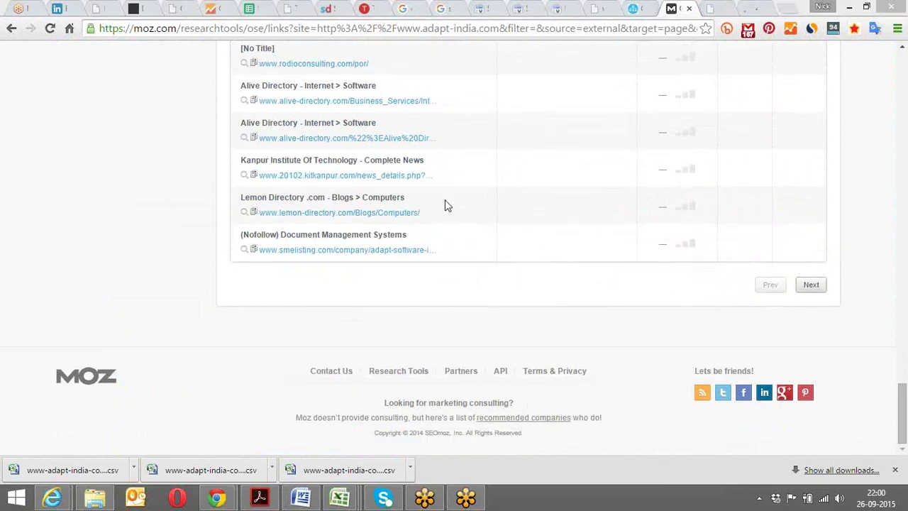
{"action": "scroll", "coordinate": [845, 162], "scroll_direction": "up", "scroll_amount": 15}
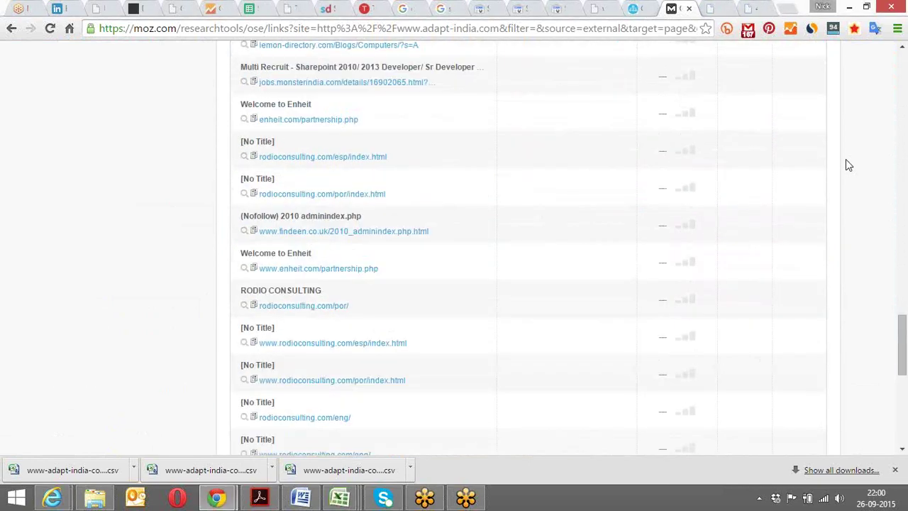
{"action": "scroll", "coordinate": [837, 173], "scroll_direction": "up", "scroll_amount": 5}
{"action": "scroll", "coordinate": [836, 173], "scroll_direction": "down", "scroll_amount": 2}
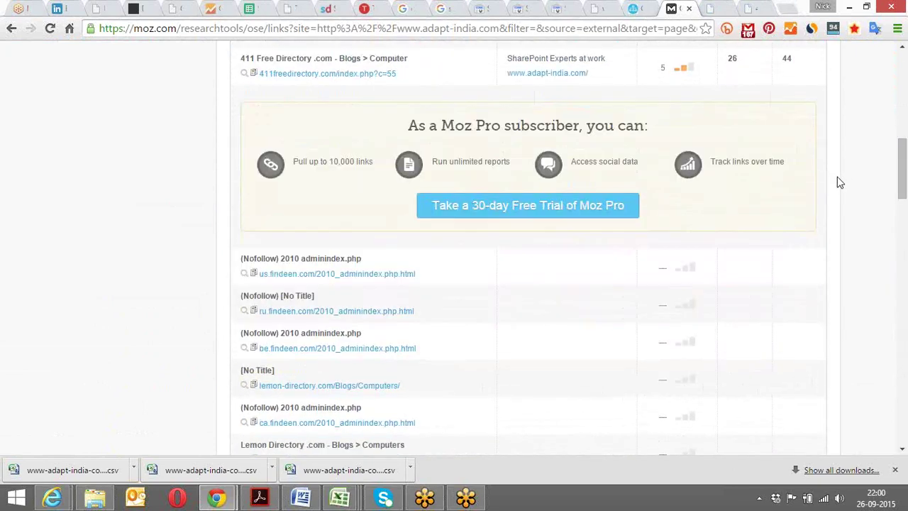
{"action": "scroll", "coordinate": [839, 182], "scroll_direction": "up", "scroll_amount": 4}
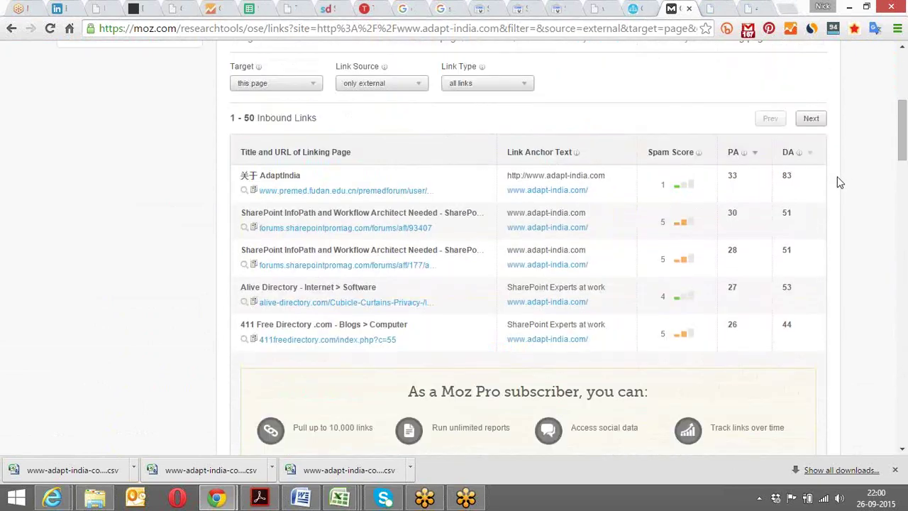
{"action": "scroll", "coordinate": [839, 182], "scroll_direction": "up", "scroll_amount": 1}
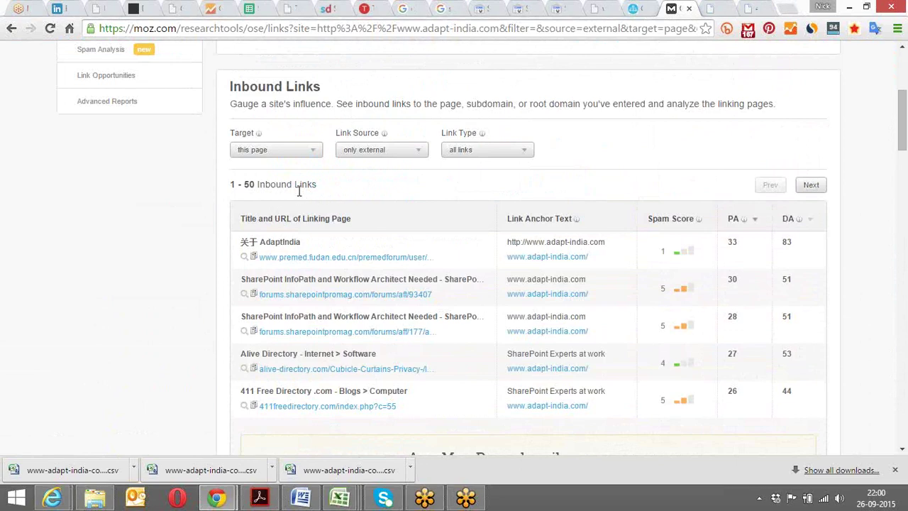
Check the Target, Link Source and Link Type filter options without changing them.
{"action": "left_click", "coordinate": [314, 159]}
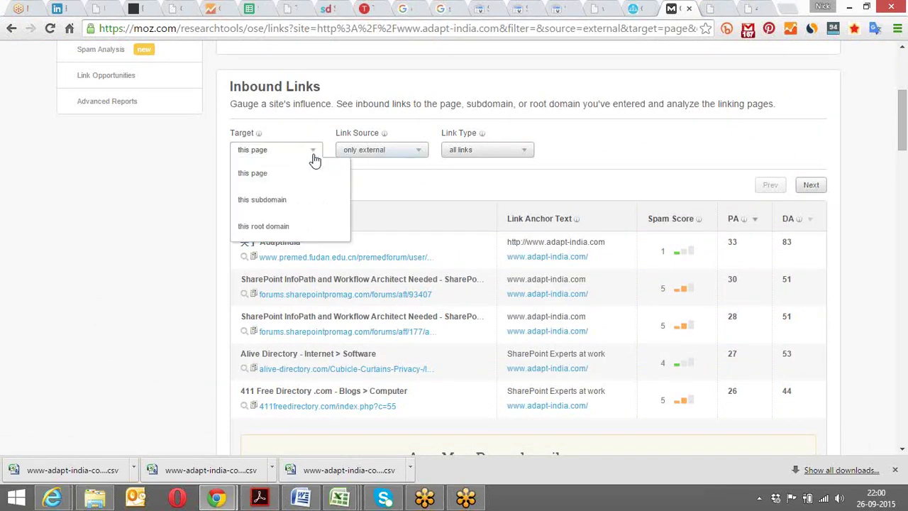
{"action": "left_click", "coordinate": [409, 158]}
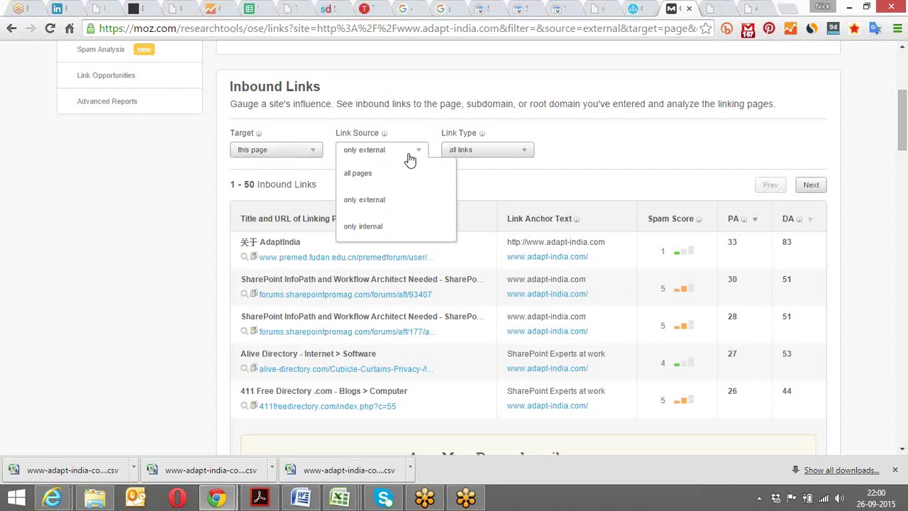
{"action": "left_click", "coordinate": [528, 158]}
{"action": "left_click", "coordinate": [526, 177]}
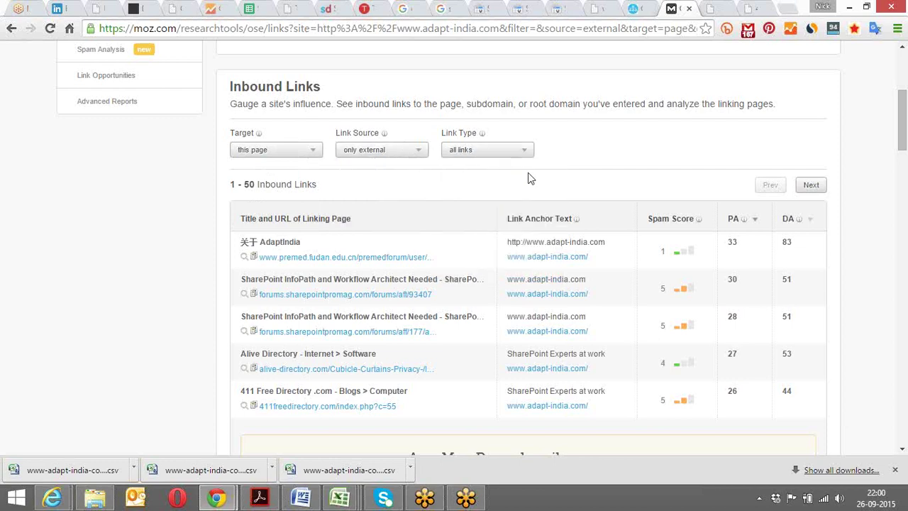
Show inbound links 51–54, then switch to the premed.fudan.edu.cn forum profile tab.
{"action": "left_click", "coordinate": [811, 186]}
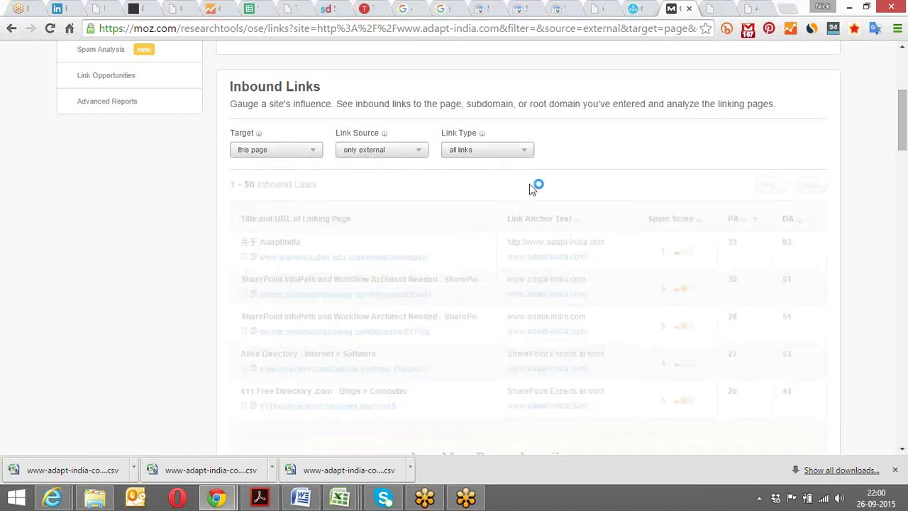
{"action": "scroll", "coordinate": [191, 190], "scroll_direction": "down", "scroll_amount": 3}
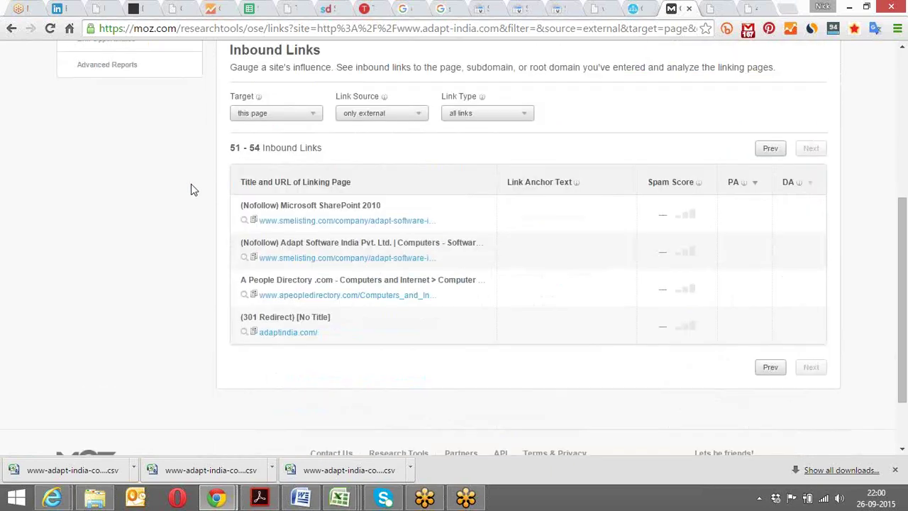
{"action": "scroll", "coordinate": [190, 189], "scroll_direction": "up", "scroll_amount": 4}
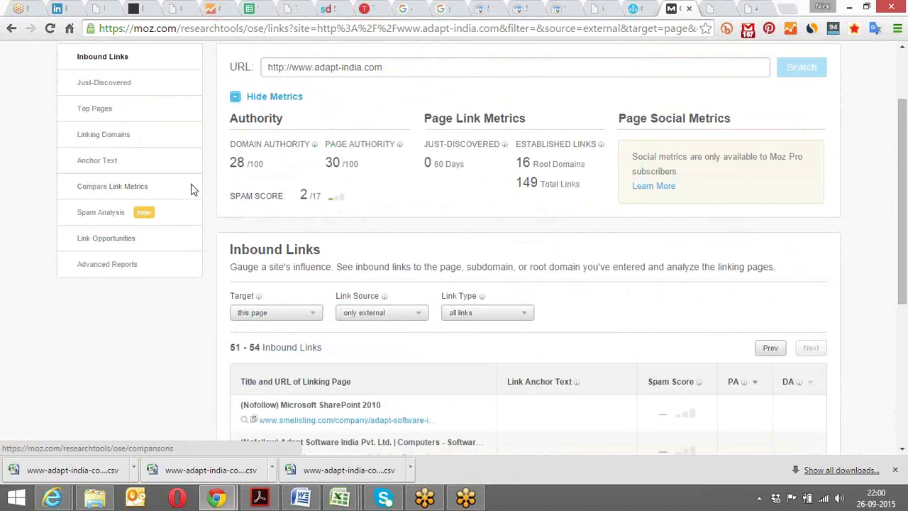
{"action": "left_click", "coordinate": [715, 8]}
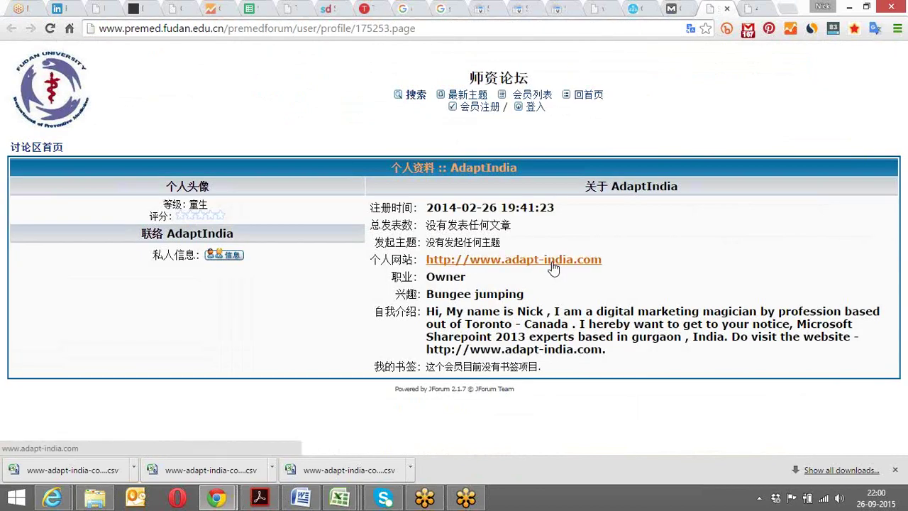
Switch to the 411freedirectory page, dismiss the Facebook popup and scroll the listing.
{"action": "left_click", "coordinate": [748, 7]}
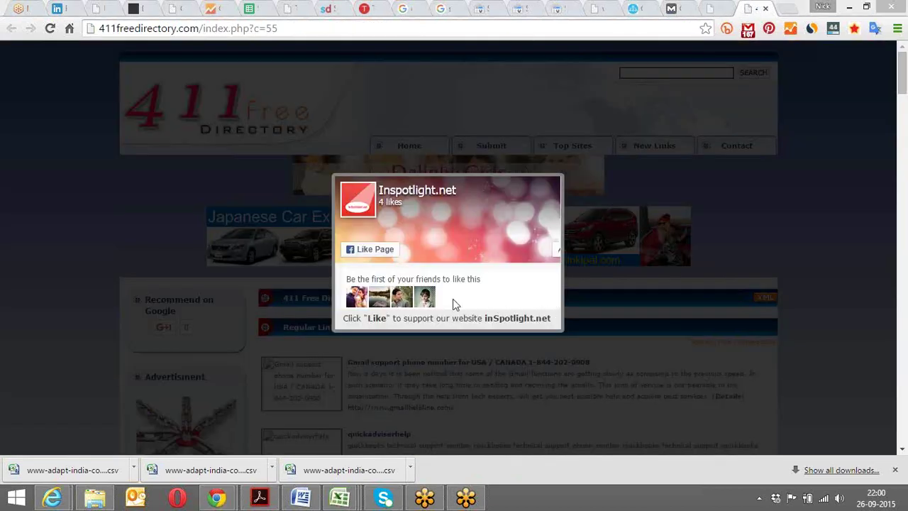
{"action": "left_click", "coordinate": [748, 240]}
{"action": "scroll", "coordinate": [705, 213], "scroll_direction": "down", "scroll_amount": 3}
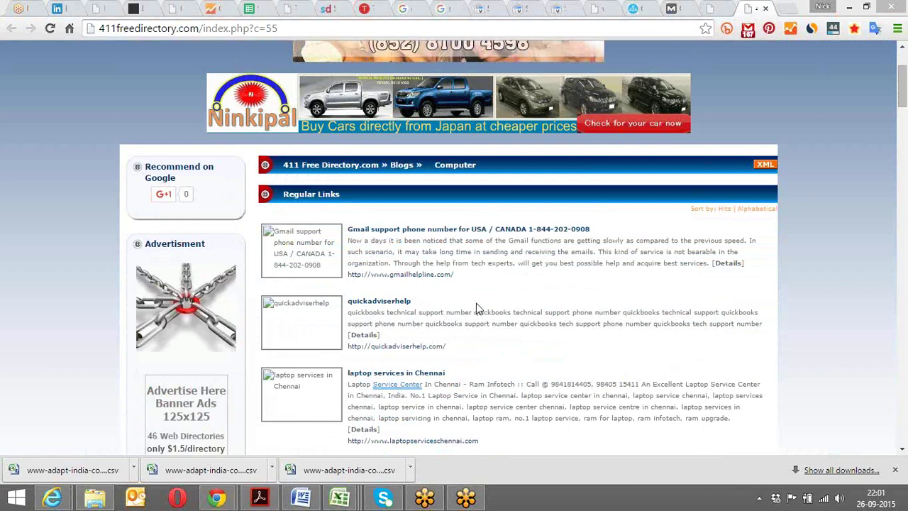
{"action": "scroll", "coordinate": [486, 334], "scroll_direction": "down", "scroll_amount": 1}
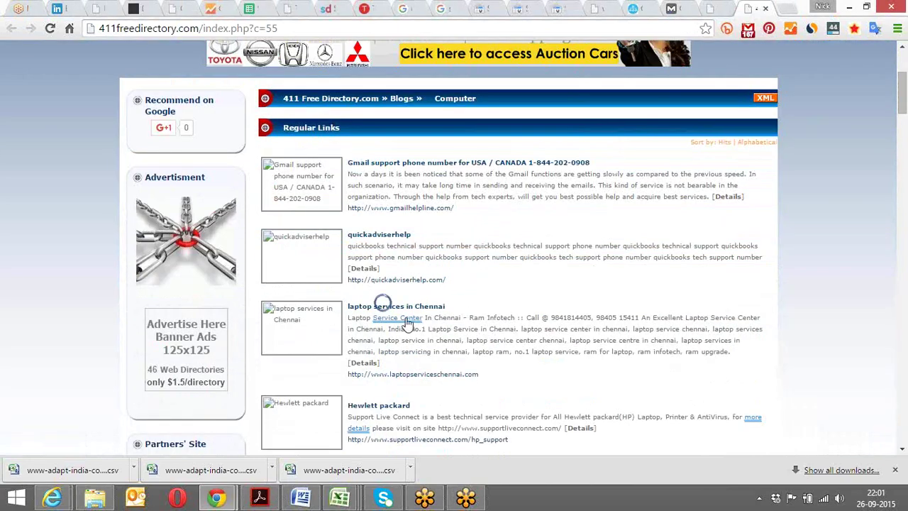
{"action": "mouse_move", "coordinate": [406, 322]}
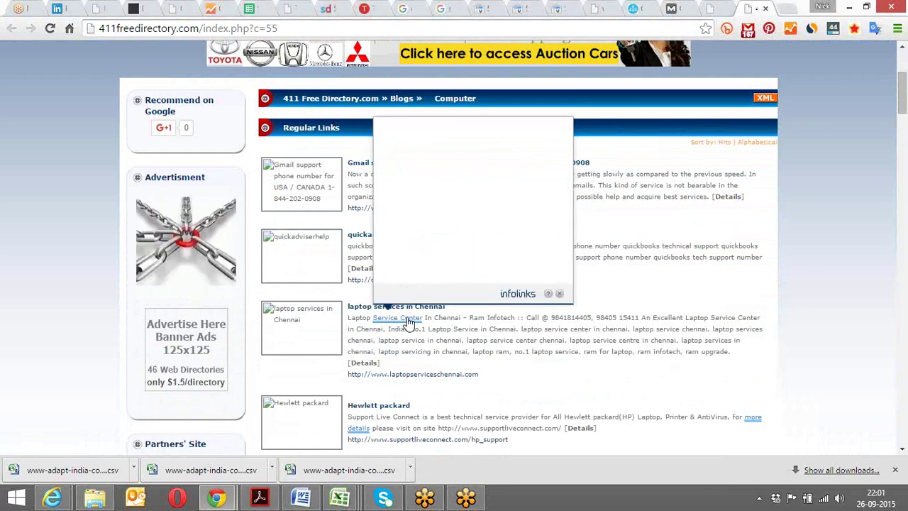
{"action": "scroll", "coordinate": [655, 228], "scroll_direction": "down", "scroll_amount": 9}
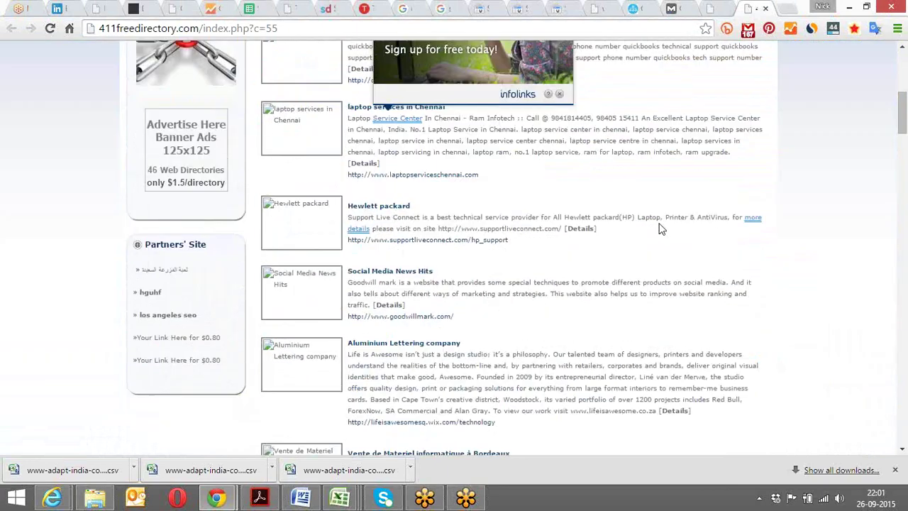
{"action": "scroll", "coordinate": [603, 224], "scroll_direction": "down", "scroll_amount": 3}
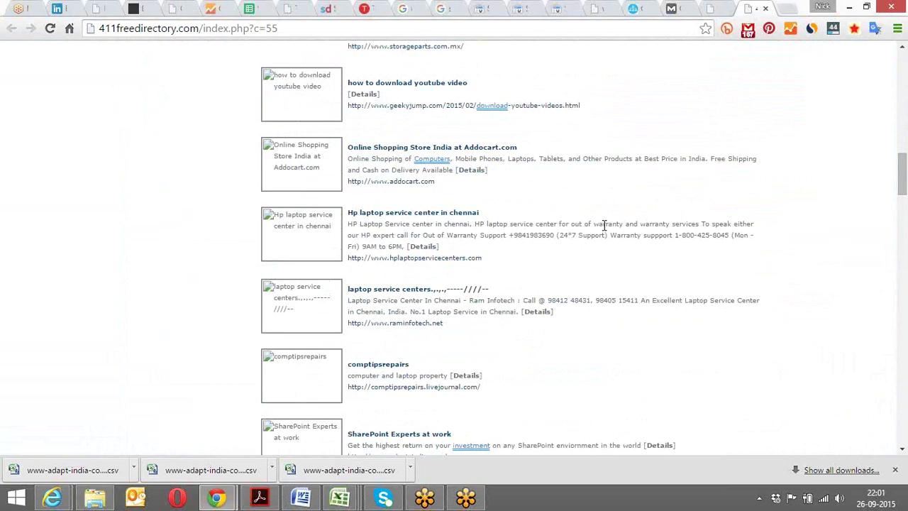
Find 'adap' on the page and open the adapt-india.com link from the listing.
{"action": "key", "text": "ctrl+f"}
{"action": "type", "text": "adap"}
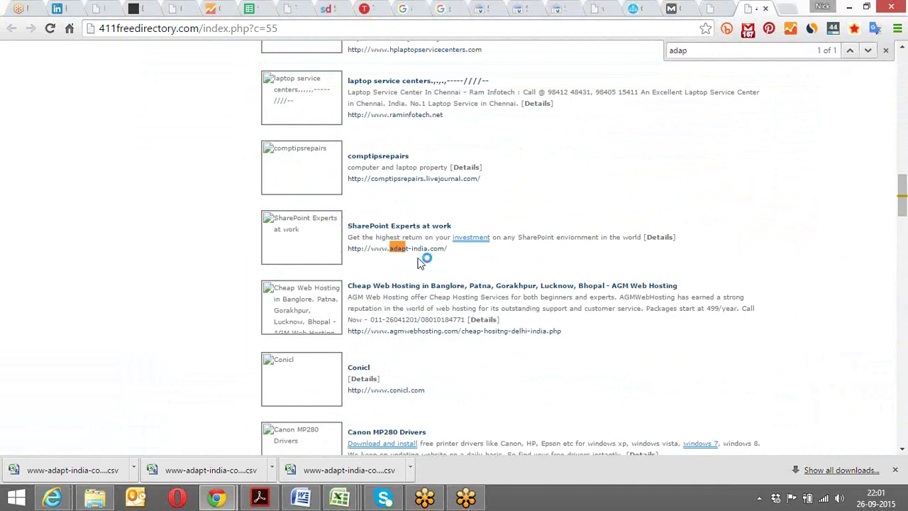
{"action": "left_click_drag", "start_coordinate": [99, 28], "coordinate": [192, 27]}
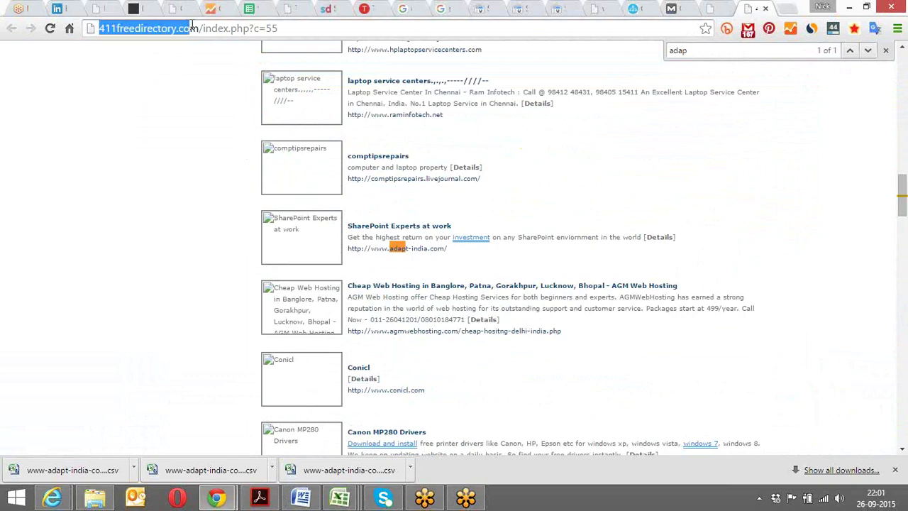
{"action": "left_click", "coordinate": [489, 278]}
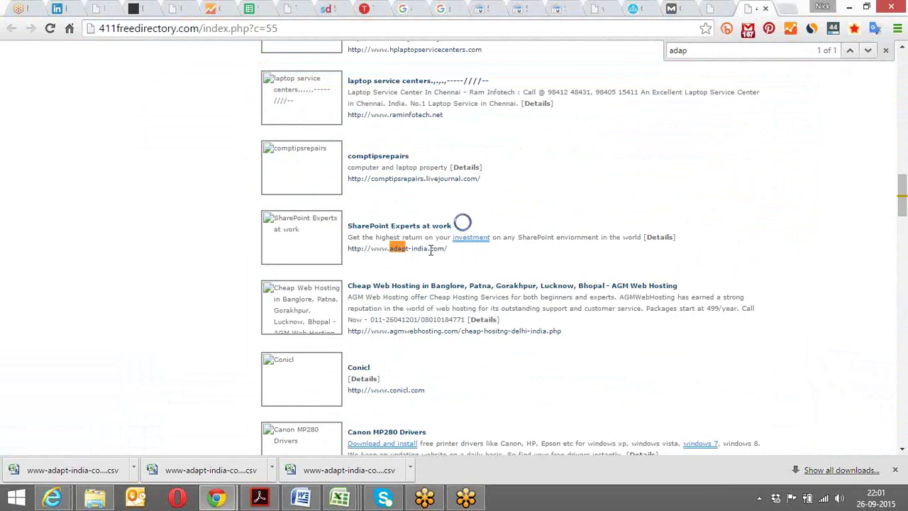
{"action": "left_click_drag", "start_coordinate": [347, 252], "coordinate": [398, 251]}
{"action": "left_click", "coordinate": [393, 232]}
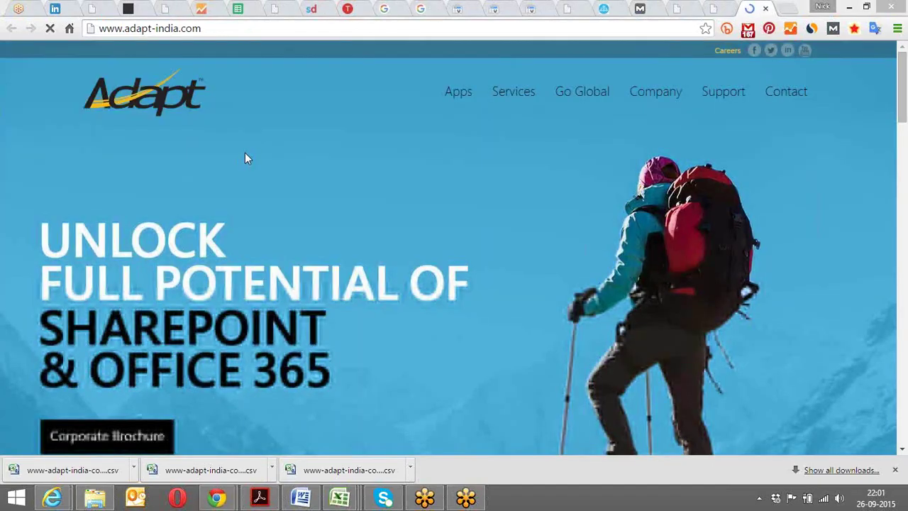
Return through the forum profile tab to the Moz inbound links results.
{"action": "left_click", "coordinate": [903, 157]}
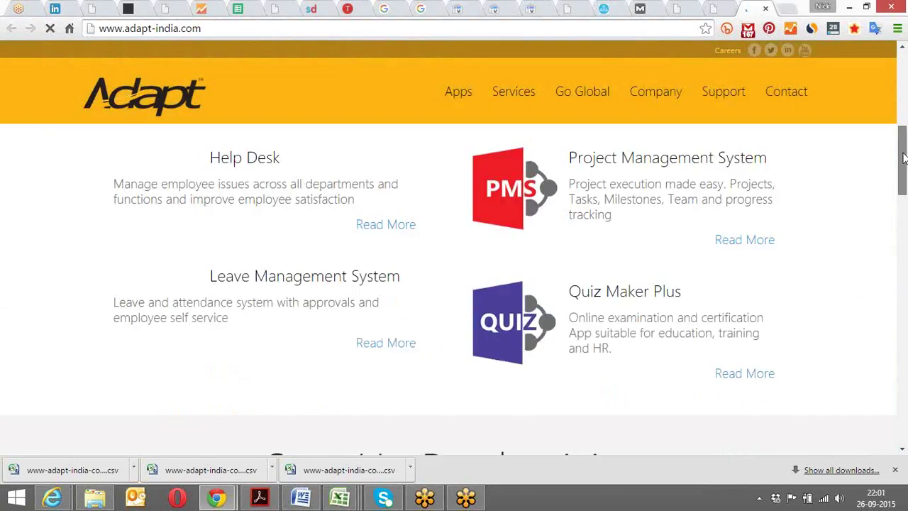
{"action": "left_click_drag", "start_coordinate": [902, 157], "coordinate": [903, 276]}
{"action": "left_click", "coordinate": [713, 7]}
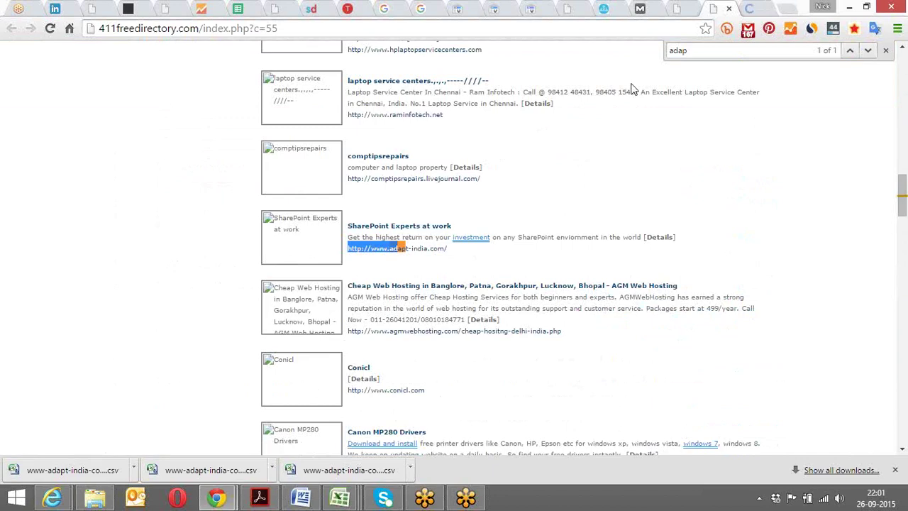
{"action": "left_click", "coordinate": [685, 7]}
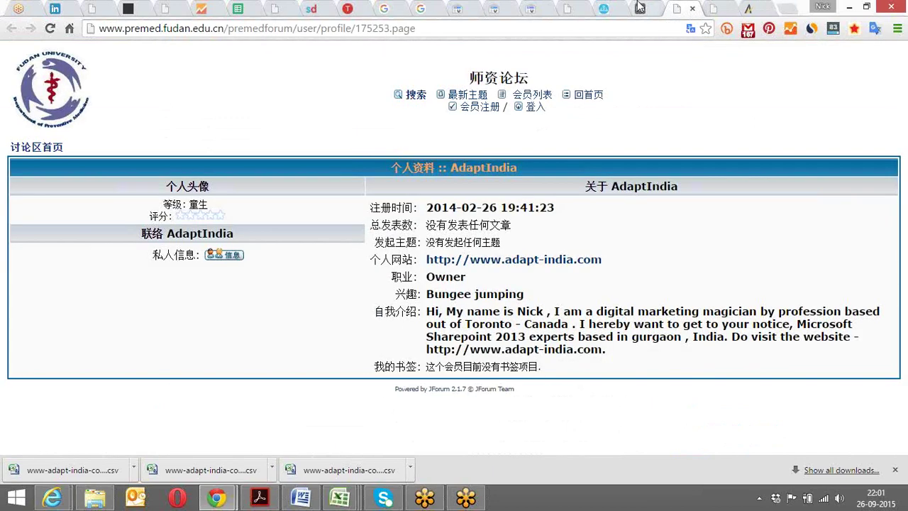
{"action": "left_click", "coordinate": [642, 9]}
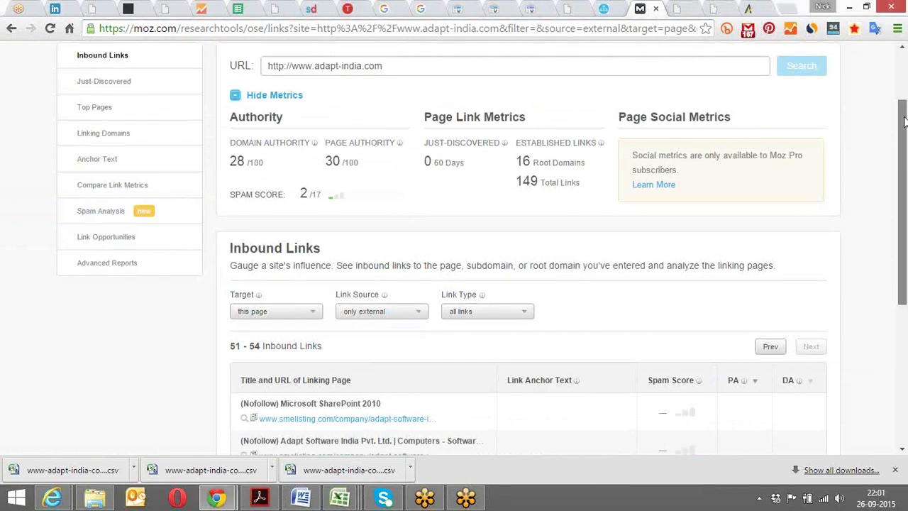
Scroll the Moz inbound links table and open the second-row smelisting.com link.
{"action": "left_click_drag", "start_coordinate": [902, 120], "coordinate": [905, 225]}
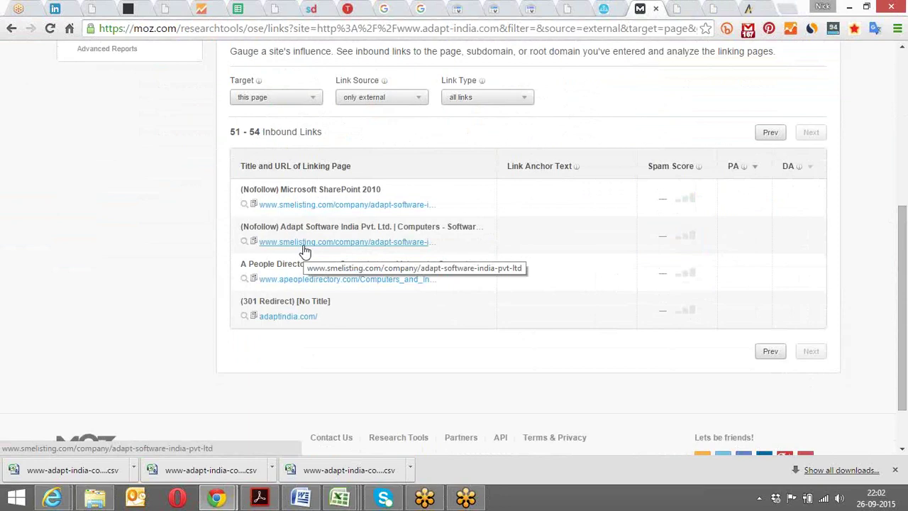
{"action": "left_click", "coordinate": [304, 246]}
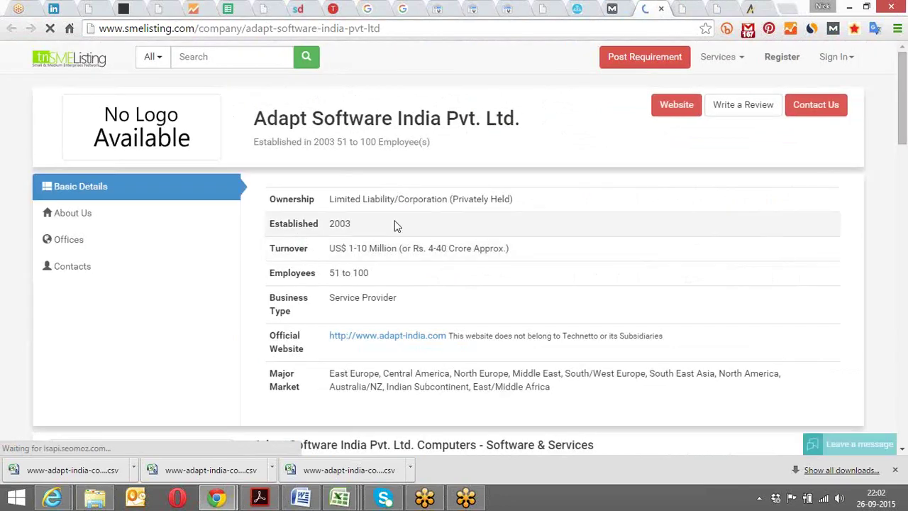
{"action": "scroll", "coordinate": [397, 230], "scroll_direction": "down", "scroll_amount": 1}
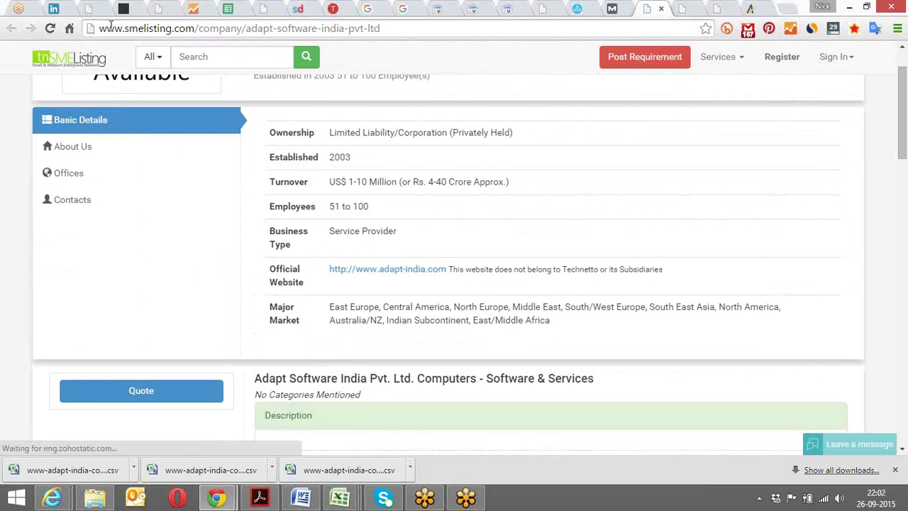
{"action": "left_click_drag", "start_coordinate": [99, 27], "coordinate": [201, 27]}
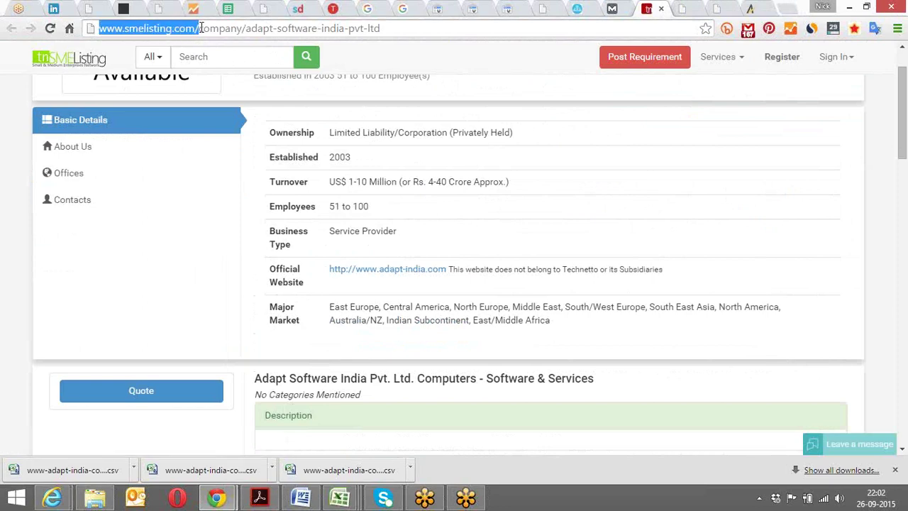
{"action": "left_click", "coordinate": [378, 273]}
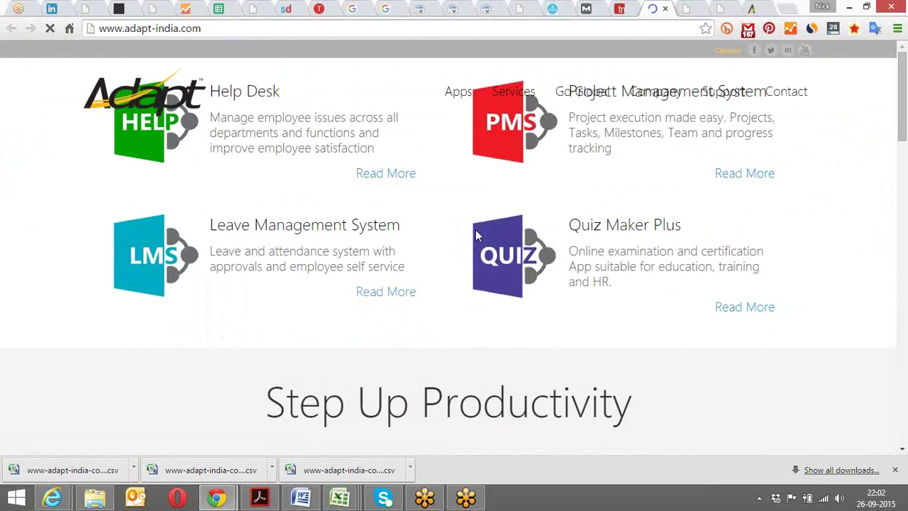
{"action": "scroll", "coordinate": [463, 214], "scroll_direction": "down", "scroll_amount": 4}
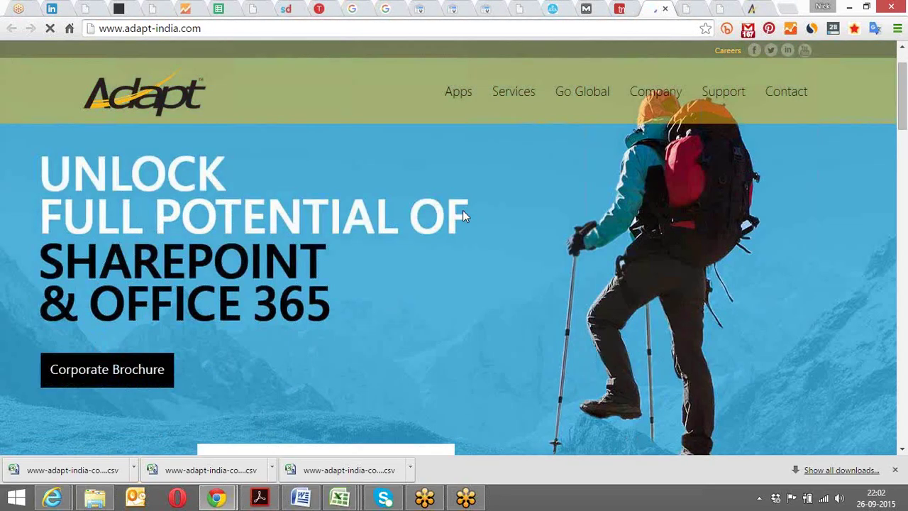
{"action": "scroll", "coordinate": [462, 210], "scroll_direction": "up", "scroll_amount": 4}
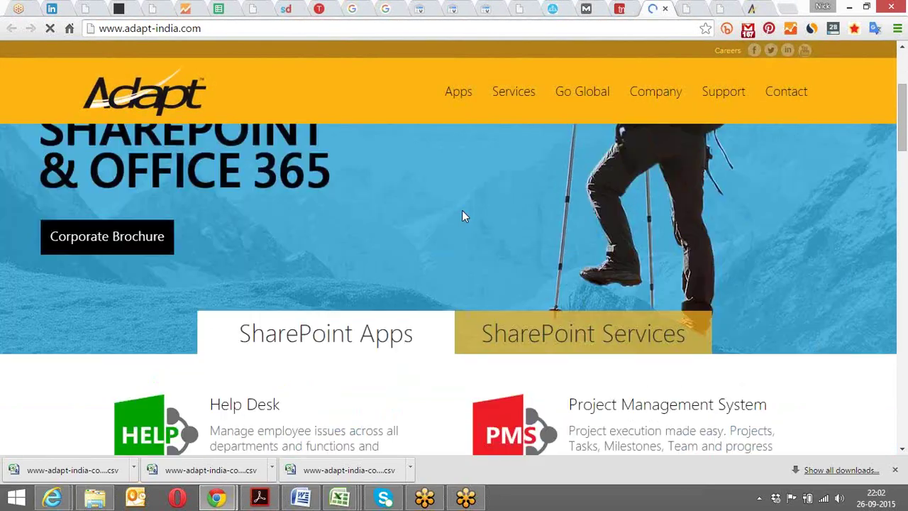
Return via the smelisting page and Moz inbound links to Search Console's vcsdata.com report.
{"action": "left_click", "coordinate": [623, 7]}
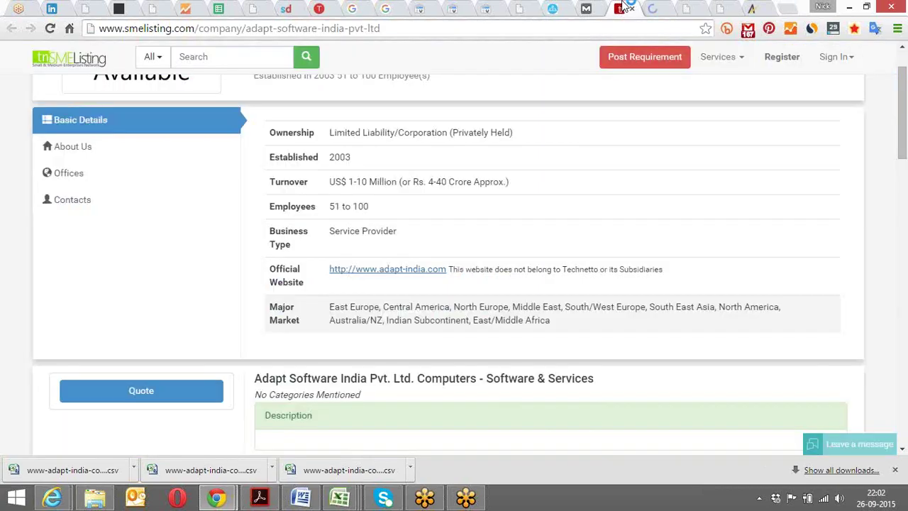
{"action": "left_click", "coordinate": [587, 9]}
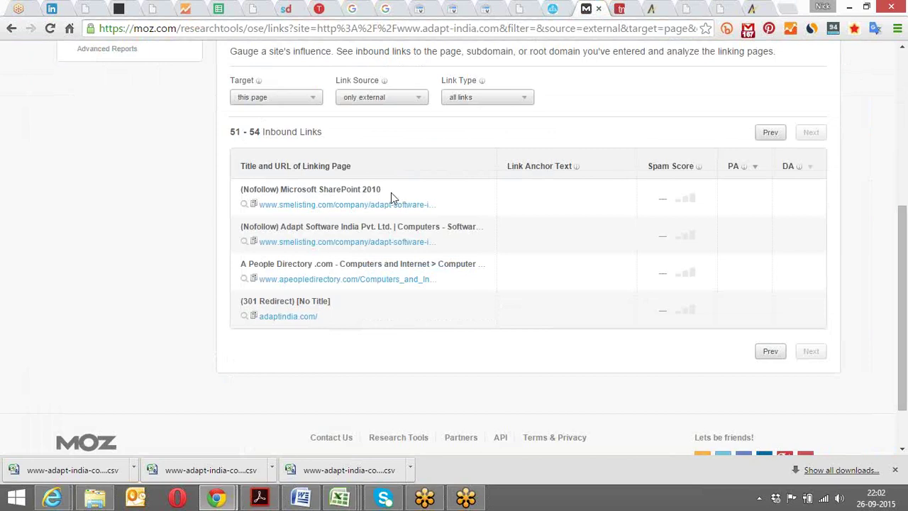
{"action": "left_click", "coordinate": [770, 133]}
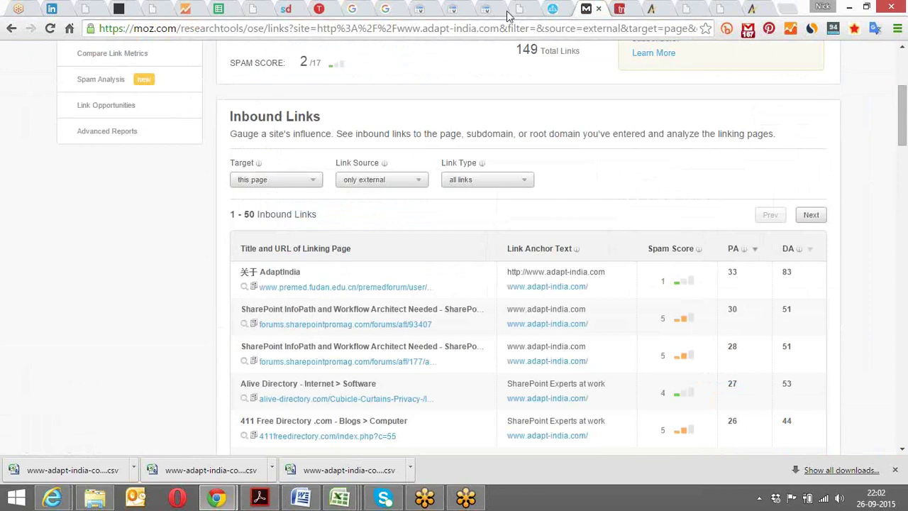
{"action": "left_click", "coordinate": [487, 7]}
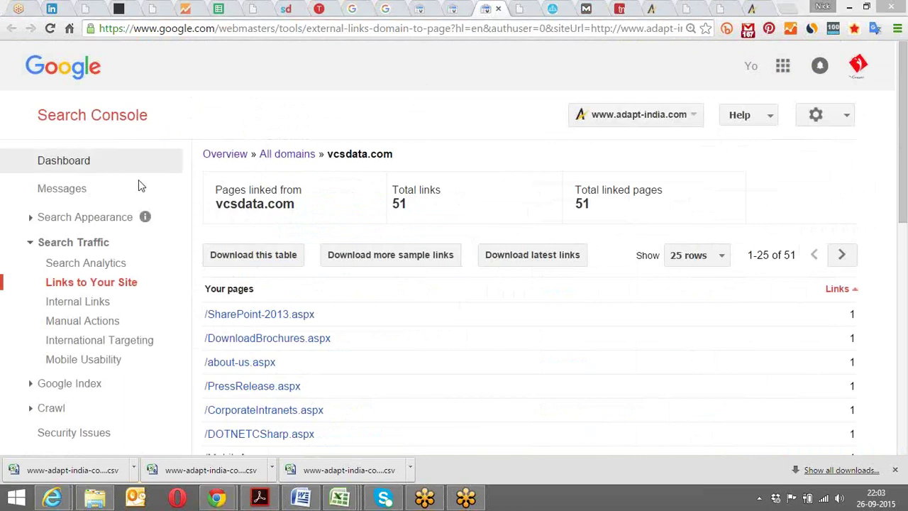
Go back to the Links to Your Site overview: 1,839 total links, microsoft.com leading with 295.
{"action": "left_click_drag", "start_coordinate": [903, 69], "coordinate": [897, 109]}
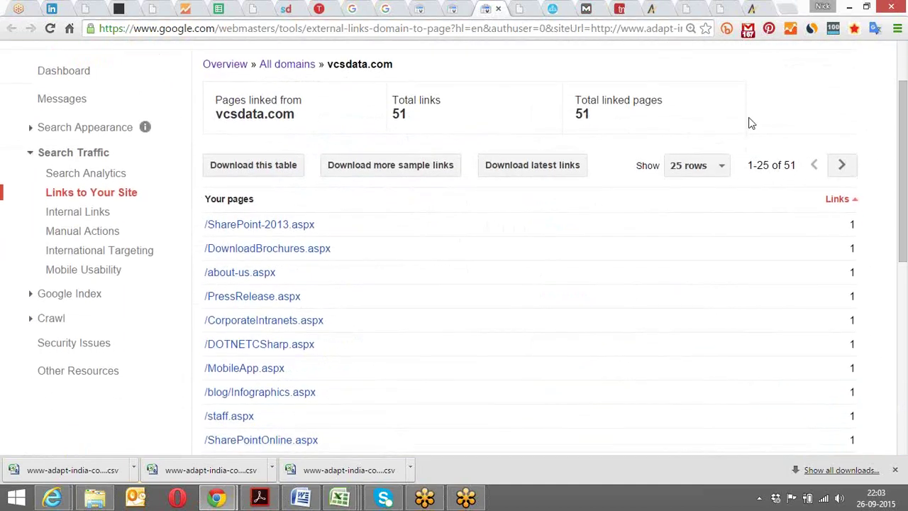
{"action": "left_click_drag", "start_coordinate": [902, 99], "coordinate": [904, 63]}
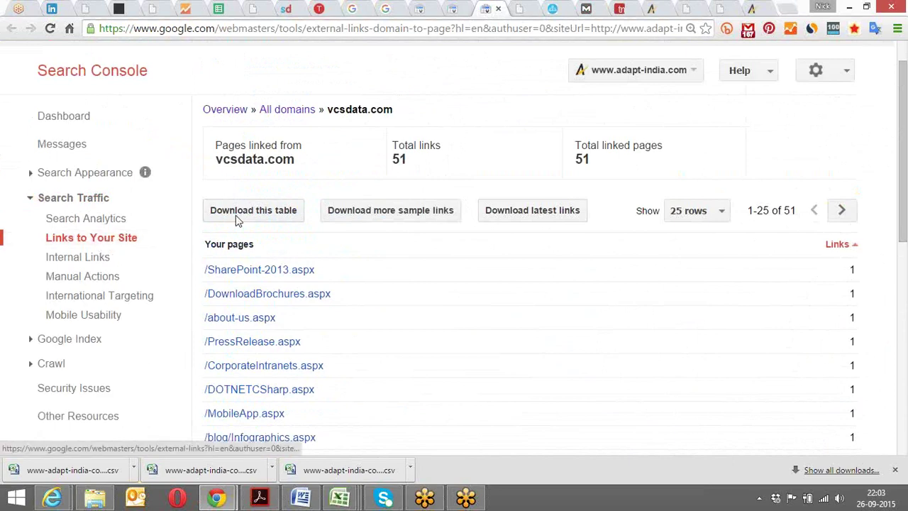
{"action": "left_click", "coordinate": [243, 114]}
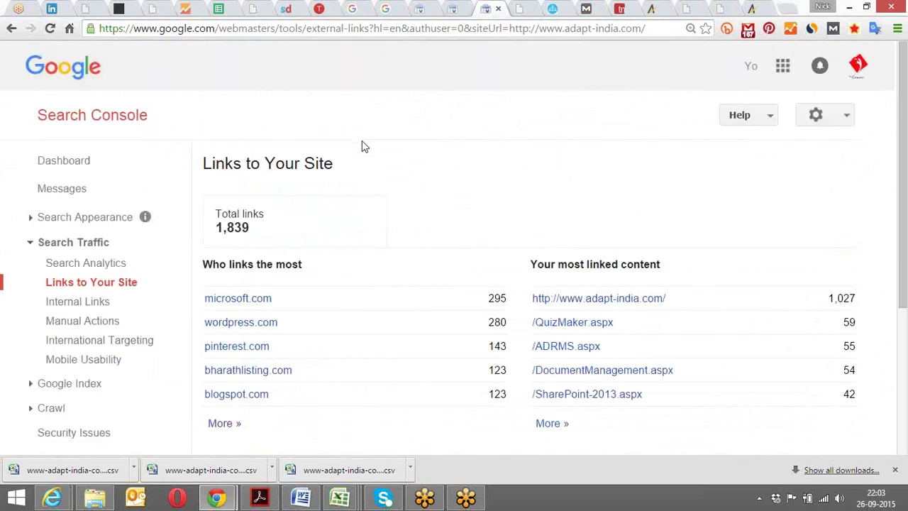
{"action": "scroll", "coordinate": [232, 169], "scroll_direction": "down", "scroll_amount": 1}
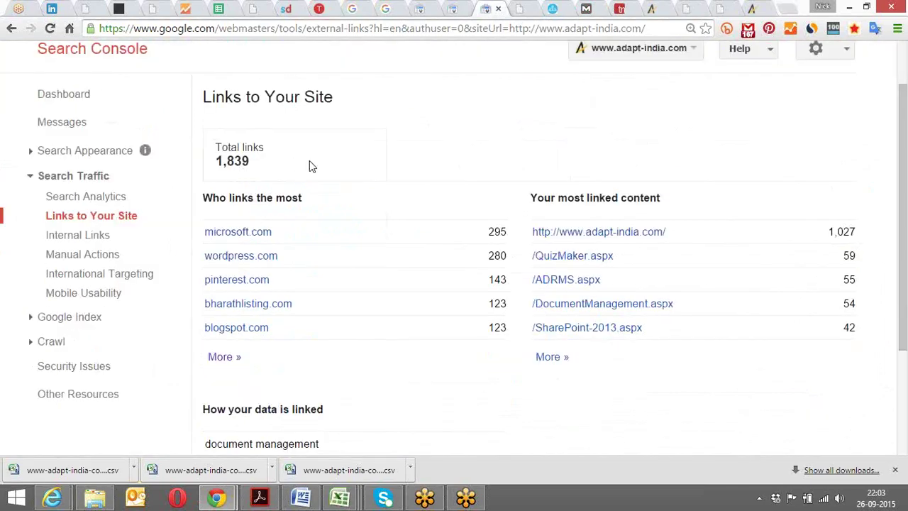
{"action": "scroll", "coordinate": [310, 166], "scroll_direction": "down", "scroll_amount": 3}
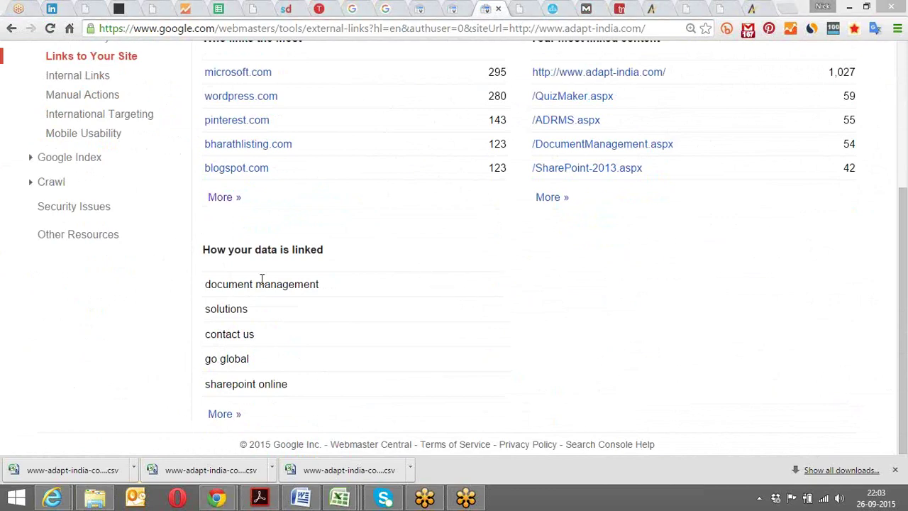
{"action": "left_click", "coordinate": [224, 415]}
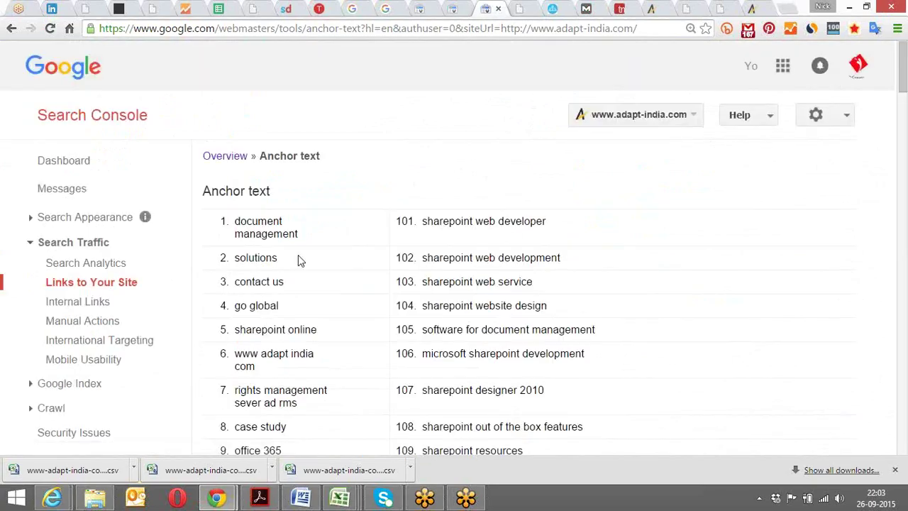
{"action": "scroll", "coordinate": [297, 260], "scroll_direction": "down", "scroll_amount": 3}
{"action": "scroll", "coordinate": [298, 259], "scroll_direction": "down", "scroll_amount": 6}
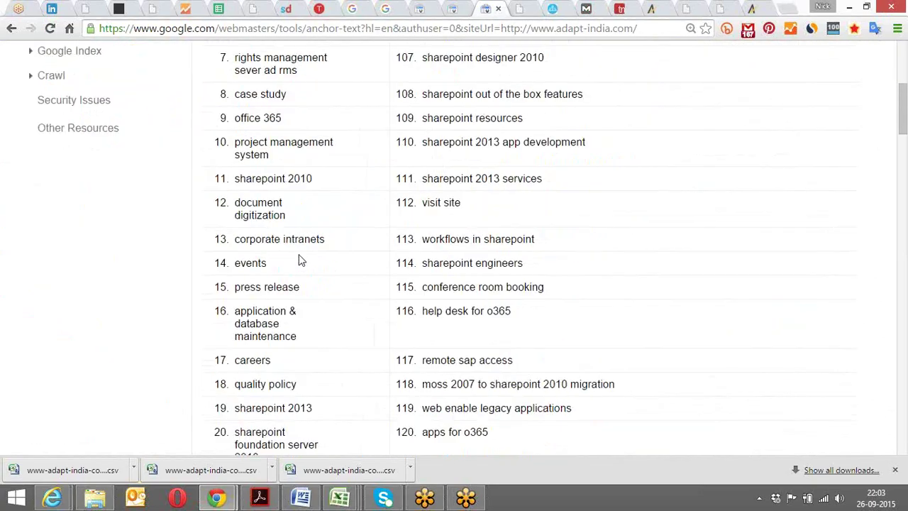
{"action": "scroll", "coordinate": [300, 259], "scroll_direction": "down", "scroll_amount": 4}
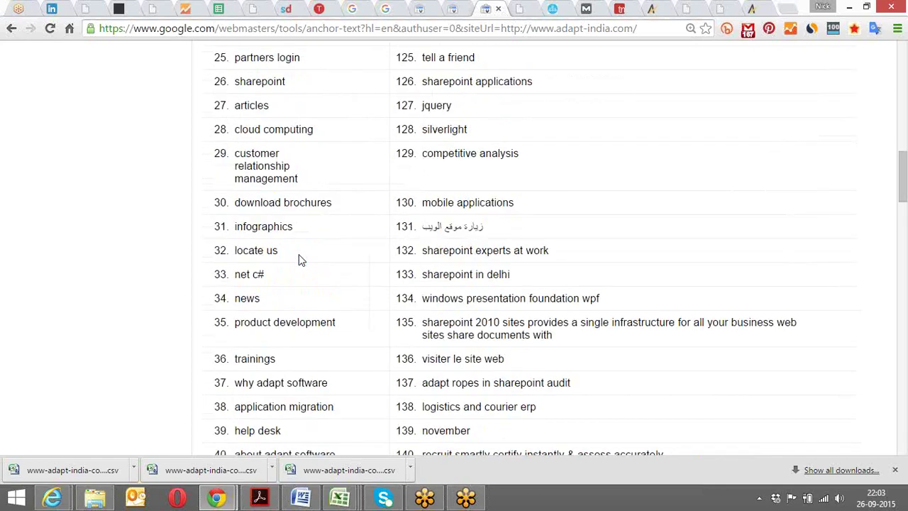
{"action": "scroll", "coordinate": [299, 255], "scroll_direction": "up", "scroll_amount": 1}
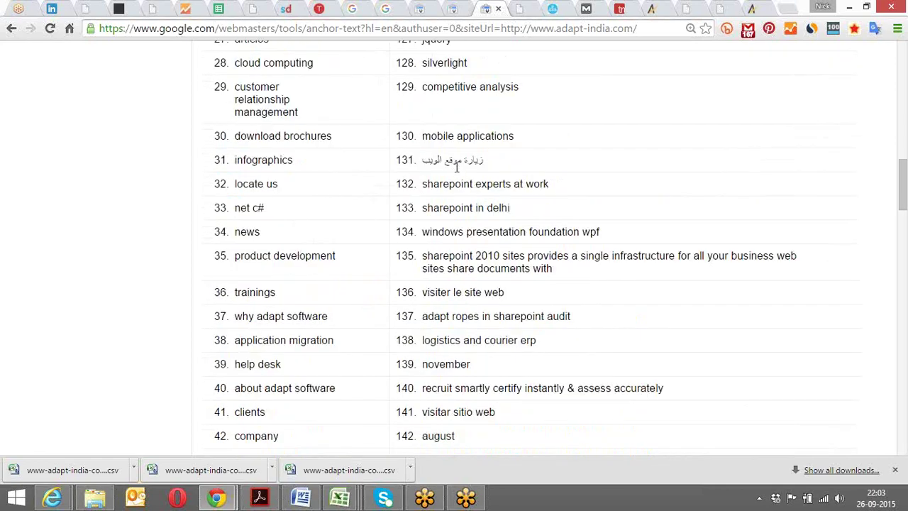
{"action": "scroll", "coordinate": [457, 168], "scroll_direction": "down", "scroll_amount": 5}
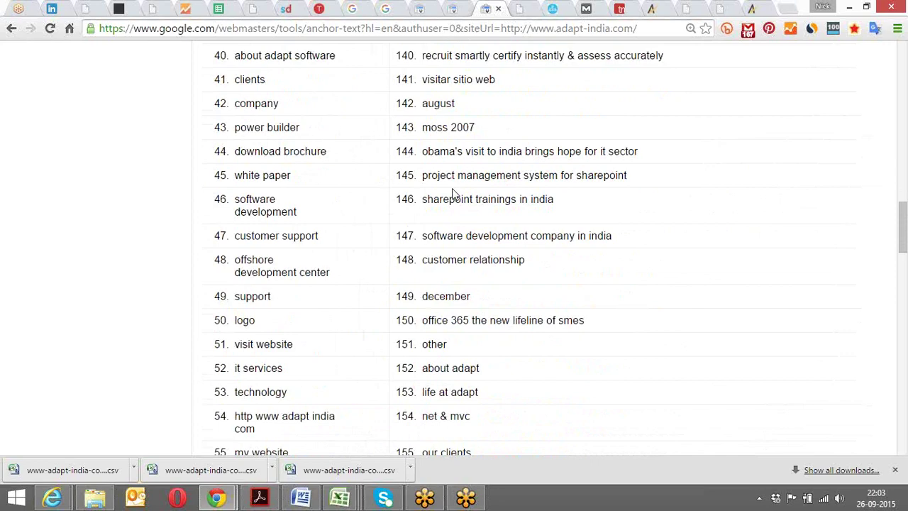
{"action": "scroll", "coordinate": [454, 193], "scroll_direction": "down", "scroll_amount": 10}
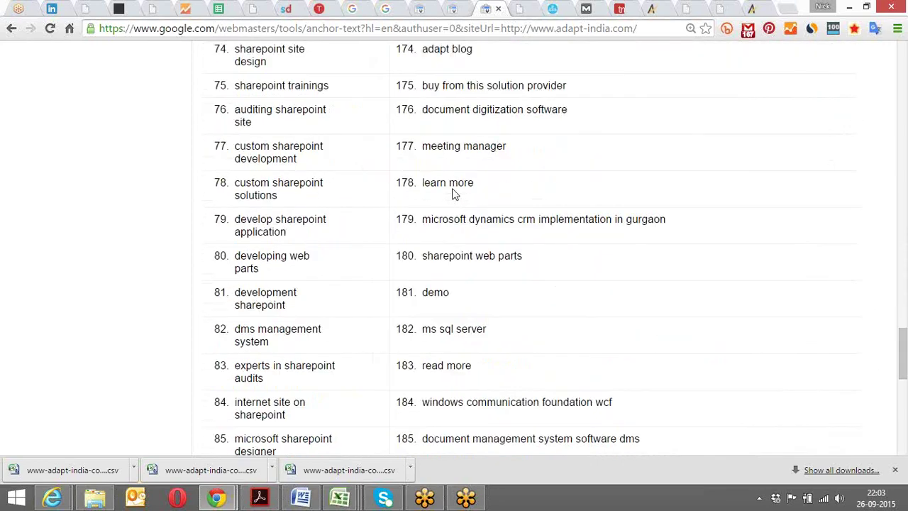
{"action": "scroll", "coordinate": [454, 194], "scroll_direction": "down", "scroll_amount": 5}
{"action": "scroll", "coordinate": [453, 192], "scroll_direction": "up", "scroll_amount": 2}
{"action": "scroll", "coordinate": [452, 188], "scroll_direction": "down", "scroll_amount": 3}
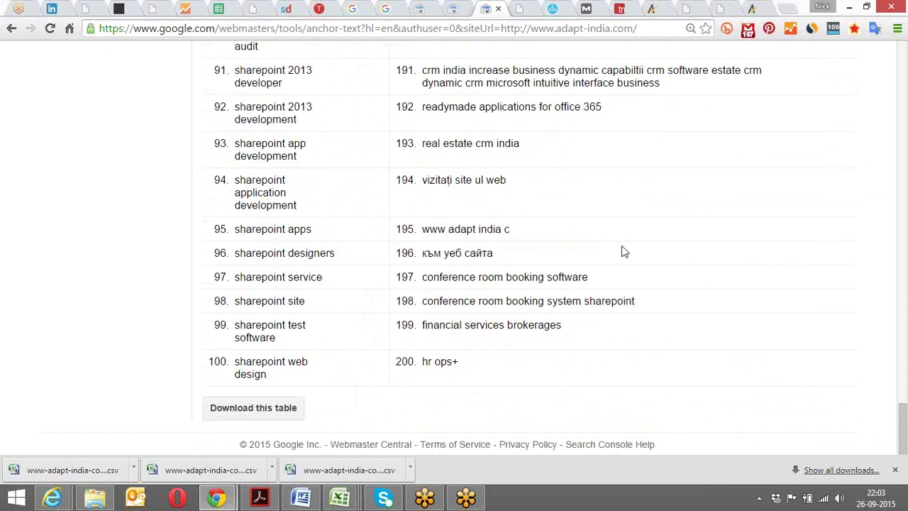
{"action": "scroll", "coordinate": [622, 251], "scroll_direction": "up", "scroll_amount": 4}
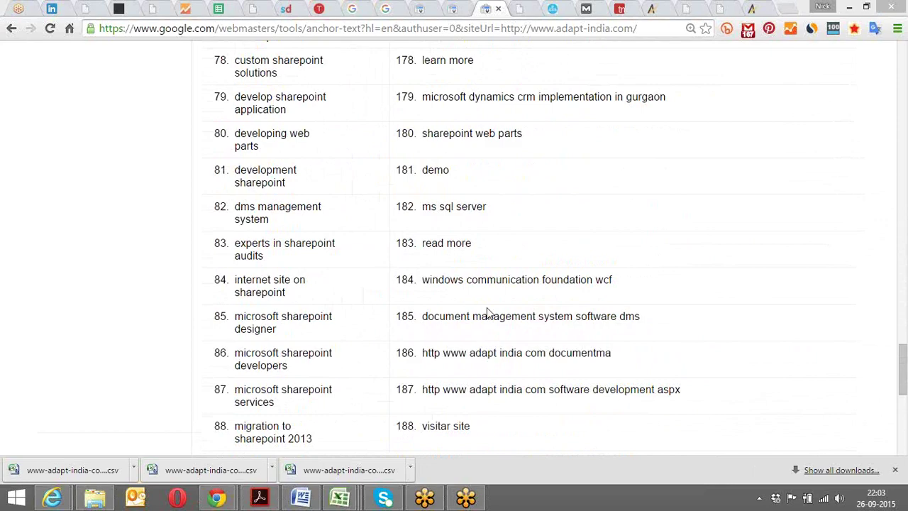
{"action": "left_click_drag", "start_coordinate": [901, 369], "coordinate": [899, 67]}
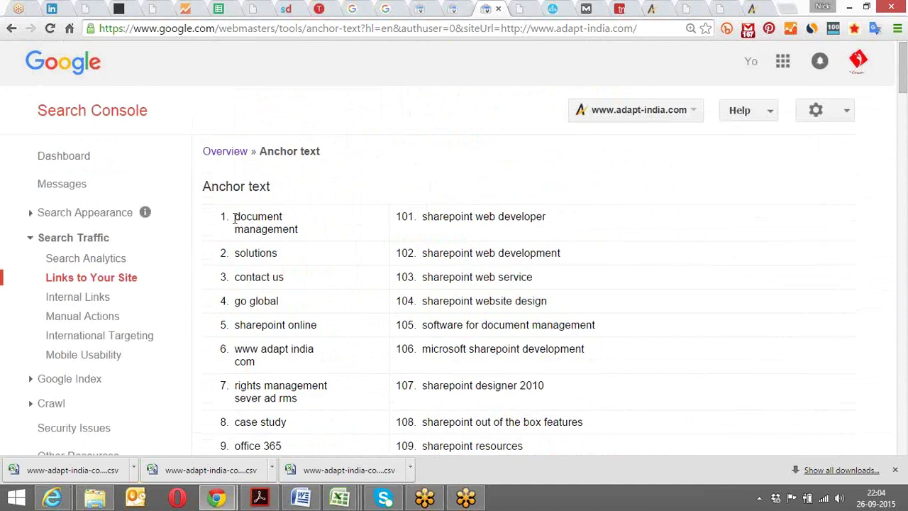
{"action": "left_click_drag", "start_coordinate": [234, 217], "coordinate": [300, 231]}
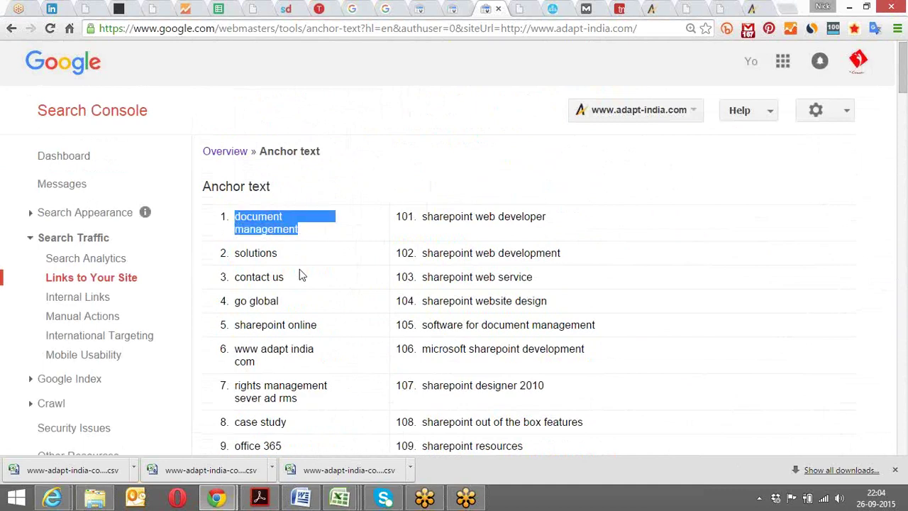
{"action": "left_click_drag", "start_coordinate": [235, 325], "coordinate": [318, 325]}
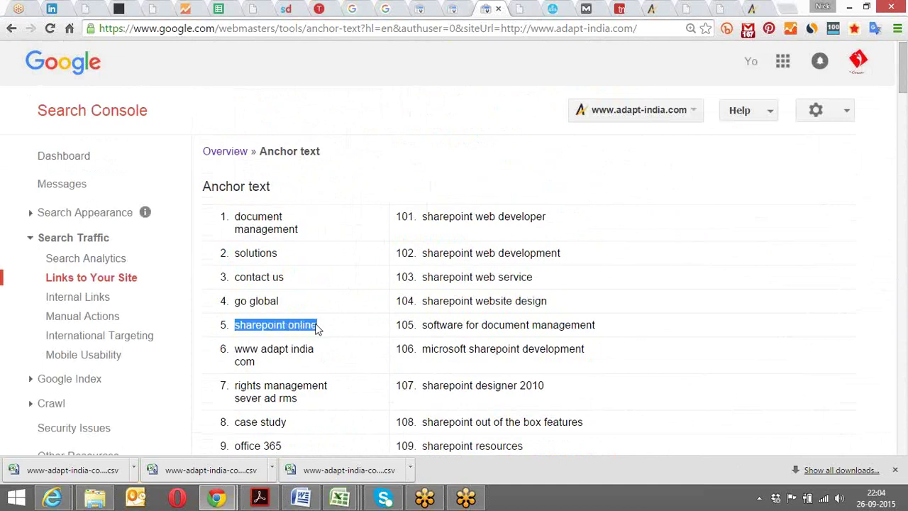
{"action": "key", "text": "alt+Tab"}
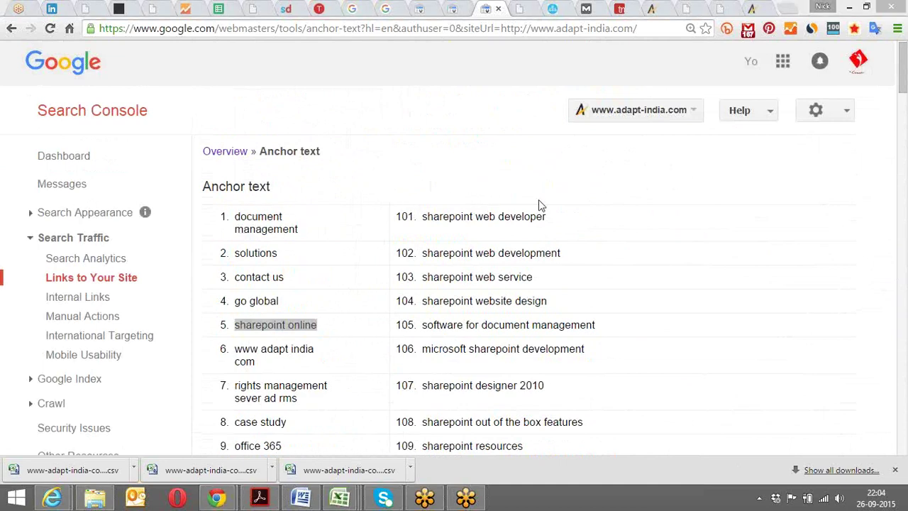
{"action": "left_click", "coordinate": [288, 266]}
{"action": "left_click_drag", "start_coordinate": [288, 267], "coordinate": [241, 279]}
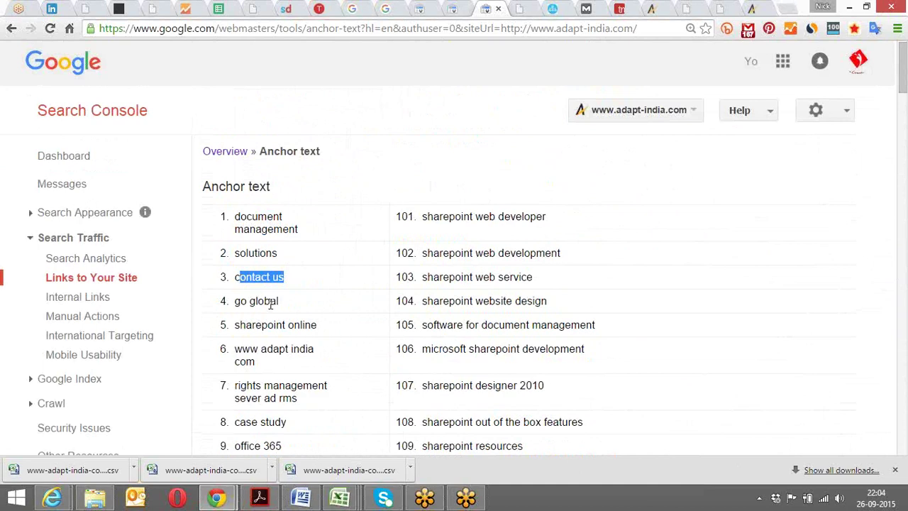
{"action": "left_click", "coordinate": [130, 281]}
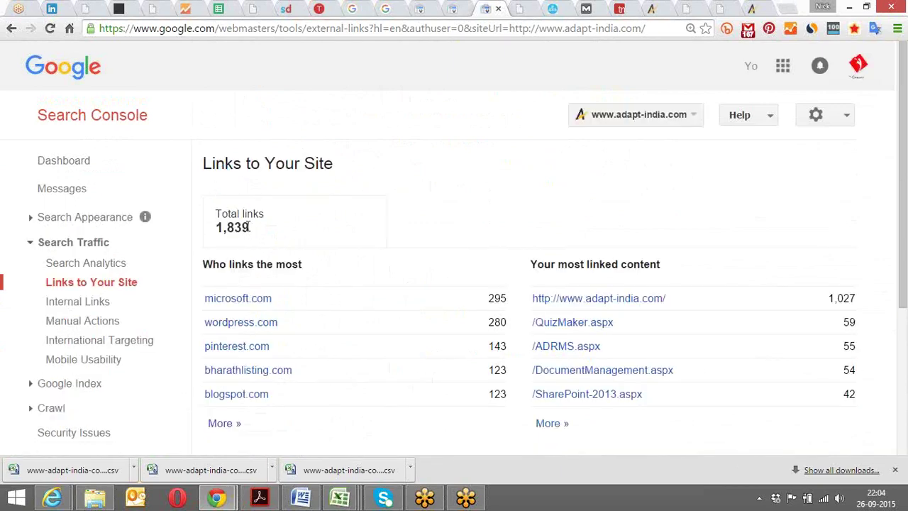
Open the All domains list from the 1,839 total links figure.
{"action": "left_click_drag", "start_coordinate": [248, 226], "coordinate": [216, 225]}
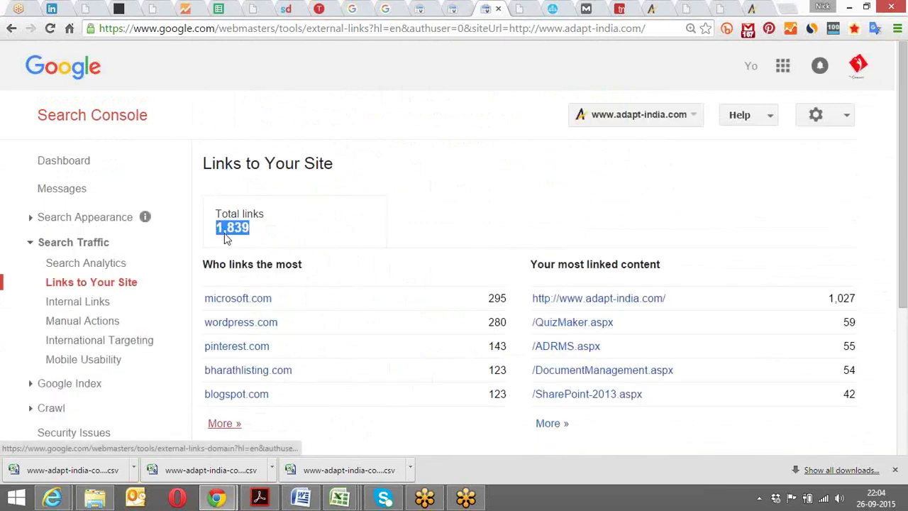
{"action": "left_click", "coordinate": [225, 234]}
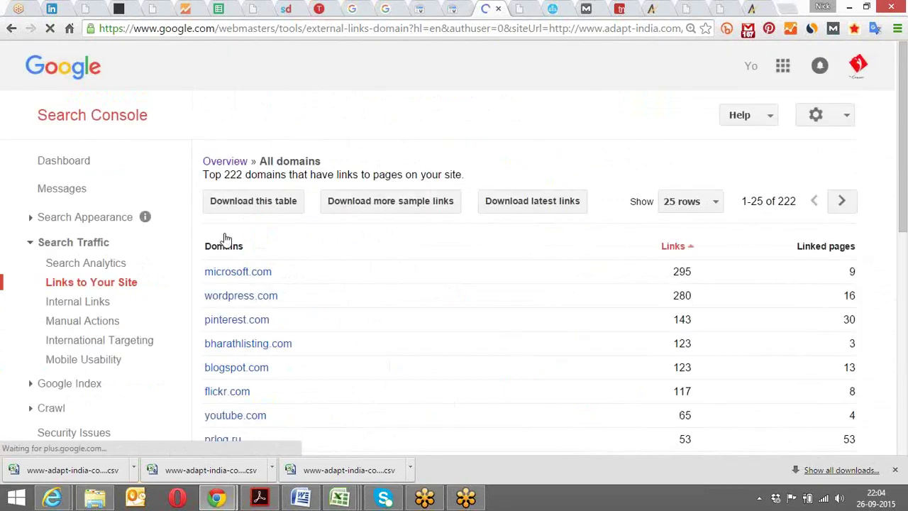
{"action": "scroll", "coordinate": [298, 358], "scroll_direction": "down", "scroll_amount": 5}
{"action": "scroll", "coordinate": [310, 353], "scroll_direction": "down", "scroll_amount": 2}
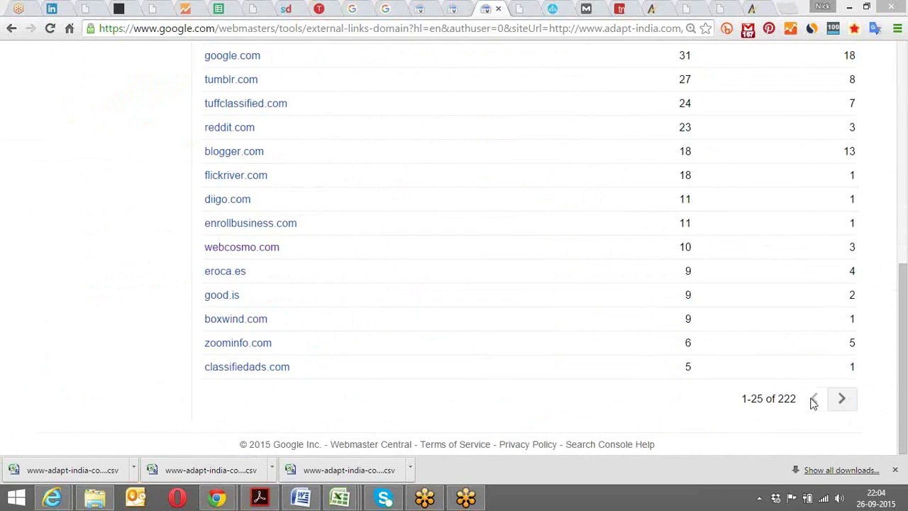
{"action": "scroll", "coordinate": [850, 398], "scroll_direction": "up", "scroll_amount": 6}
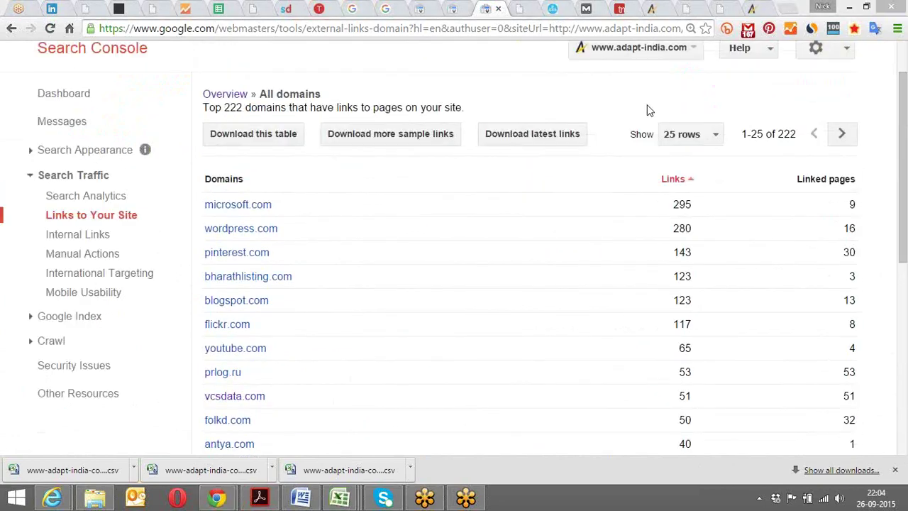
Show 500 rows per page and scroll through all 222 linking domains.
{"action": "left_click", "coordinate": [713, 136]}
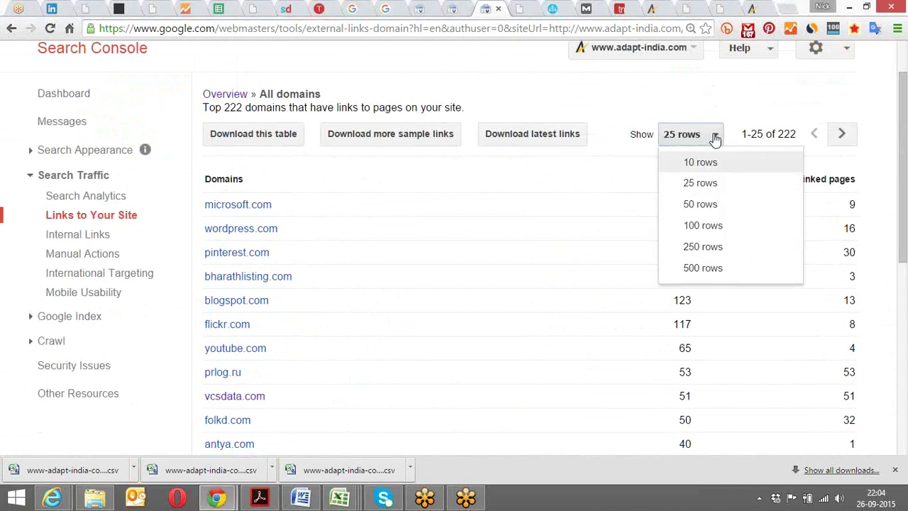
{"action": "key", "text": "Escape"}
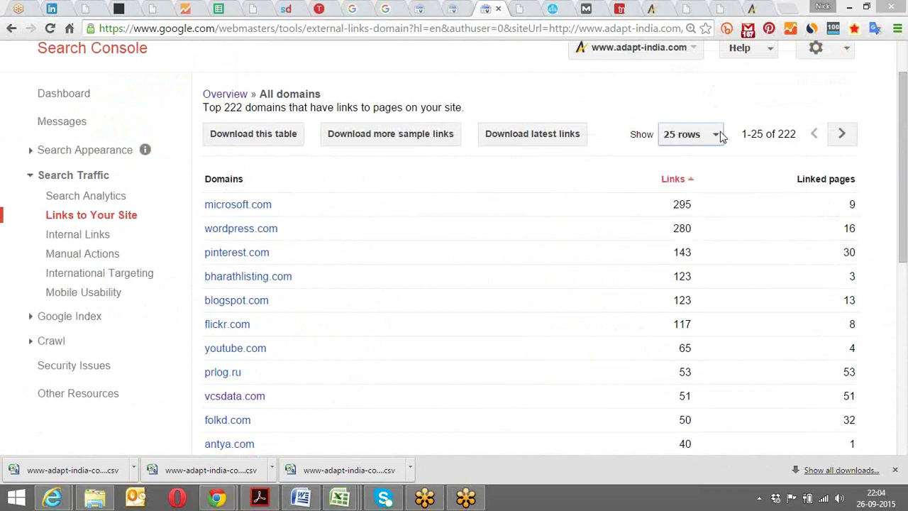
{"action": "left_click", "coordinate": [719, 137]}
{"action": "left_click", "coordinate": [719, 268]}
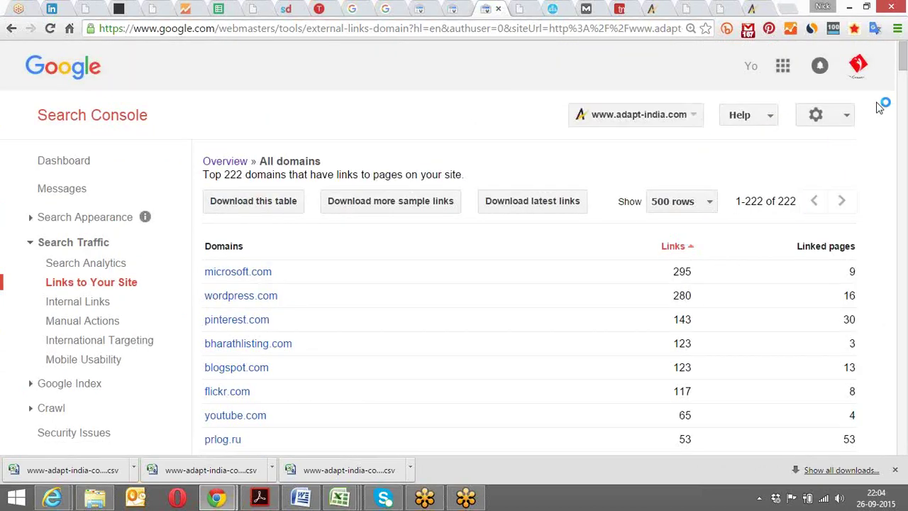
{"action": "left_click_drag", "start_coordinate": [903, 58], "coordinate": [904, 155]}
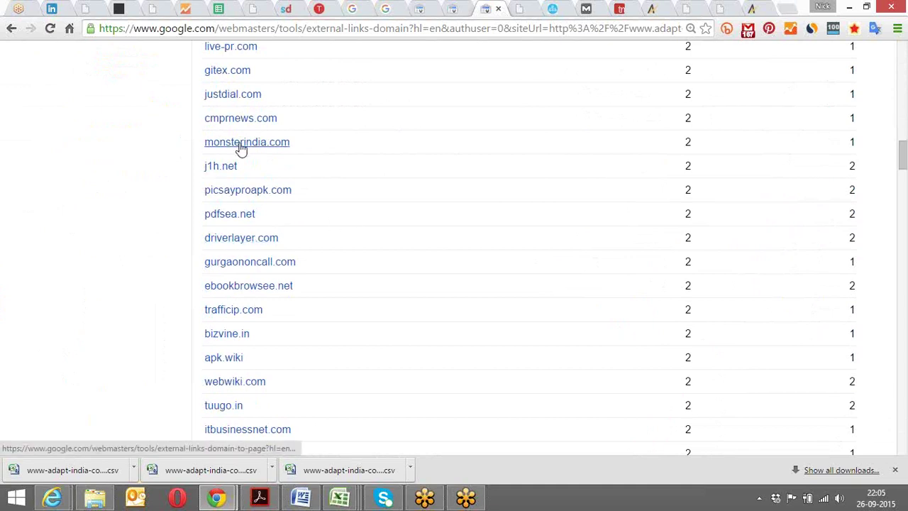
{"action": "left_click_drag", "start_coordinate": [239, 146], "coordinate": [229, 121]}
{"action": "mouse_move", "coordinate": [229, 99]}
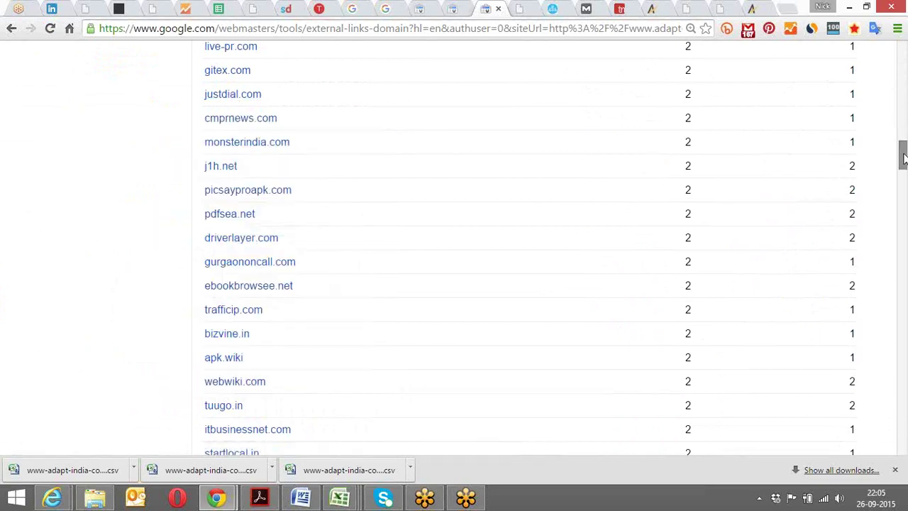
{"action": "left_click_drag", "start_coordinate": [903, 156], "coordinate": [905, 51]}
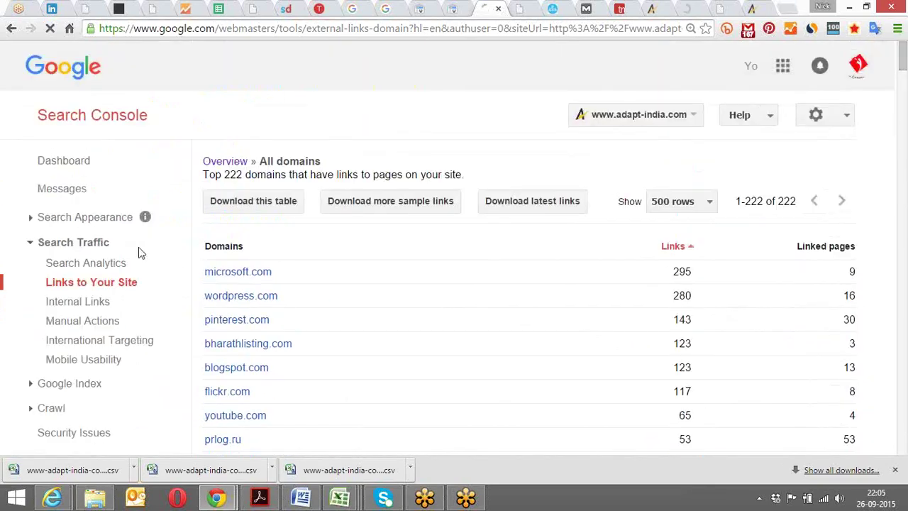
Open the Internal Links report, led by /Contact-Us.aspx with 256 links across 180 target pages.
{"action": "left_click", "coordinate": [80, 305]}
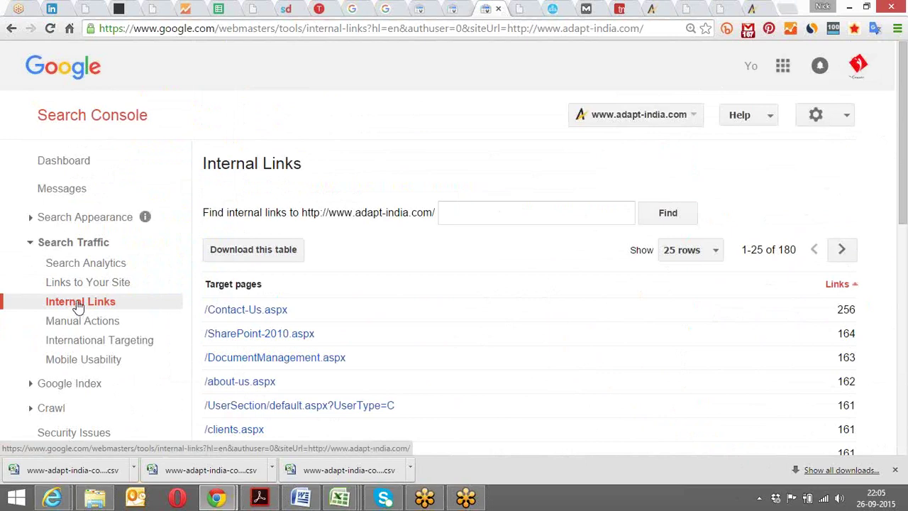
On the adapt-india.com site, open the Quiz Maker Plus product page.
{"action": "left_click", "coordinate": [662, 5]}
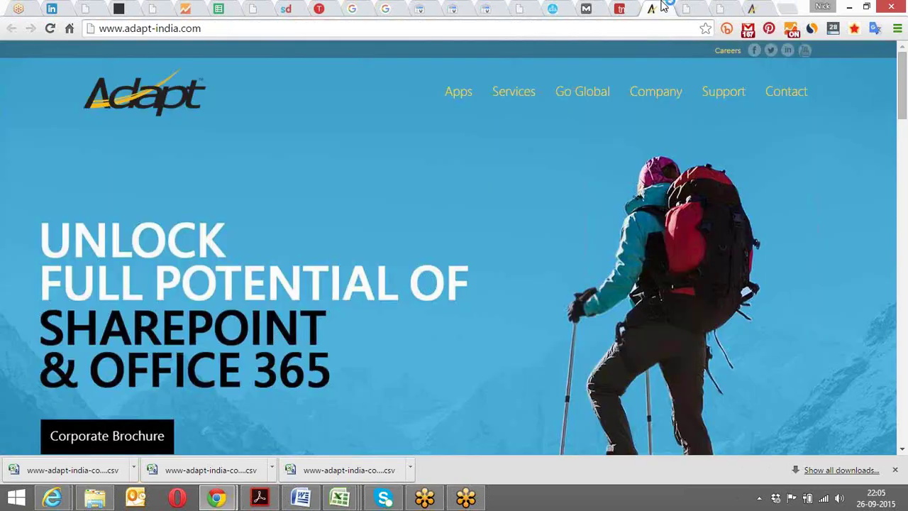
{"action": "mouse_move", "coordinate": [587, 141]}
{"action": "scroll", "coordinate": [588, 141], "scroll_direction": "down", "scroll_amount": 3}
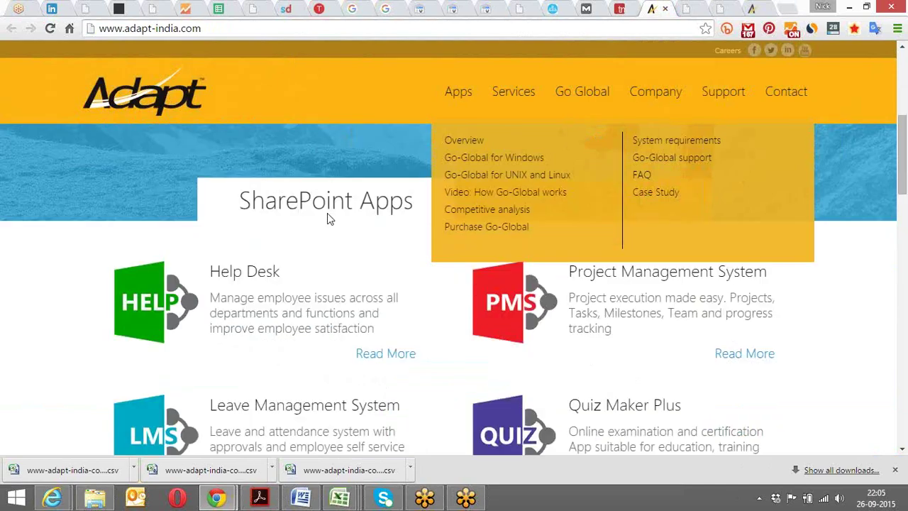
{"action": "scroll", "coordinate": [224, 256], "scroll_direction": "down", "scroll_amount": 6}
{"action": "scroll", "coordinate": [225, 255], "scroll_direction": "up", "scroll_amount": 2}
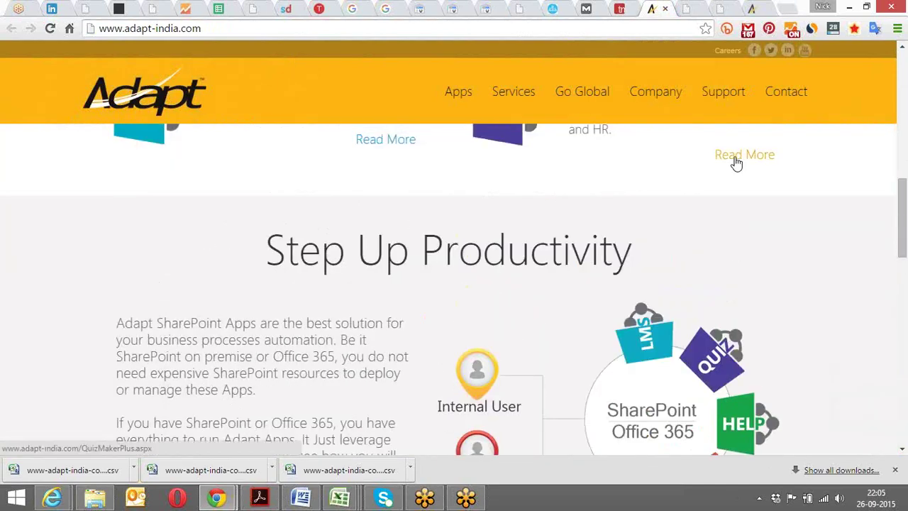
{"action": "left_click", "coordinate": [734, 162]}
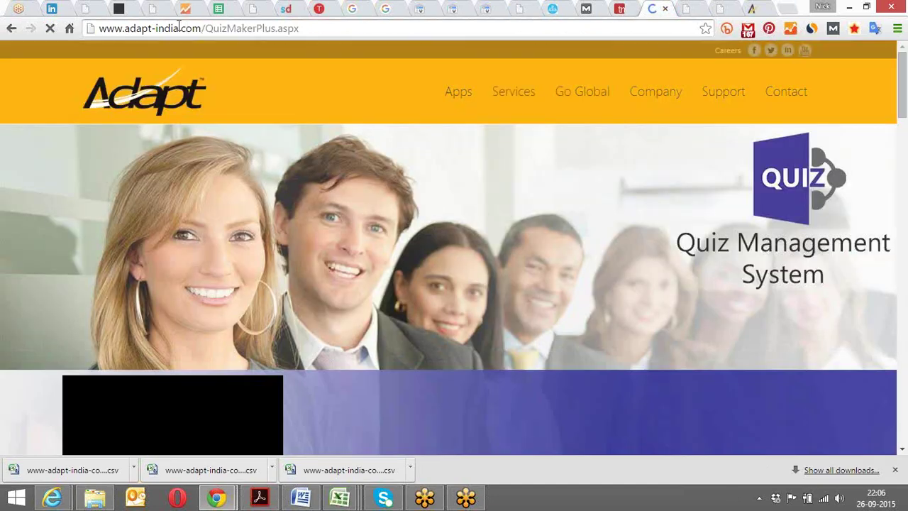
Scroll the Quiz Maker Plus page and open the Leave Management System page from the footer.
{"action": "left_click_drag", "start_coordinate": [190, 28], "coordinate": [114, 23]}
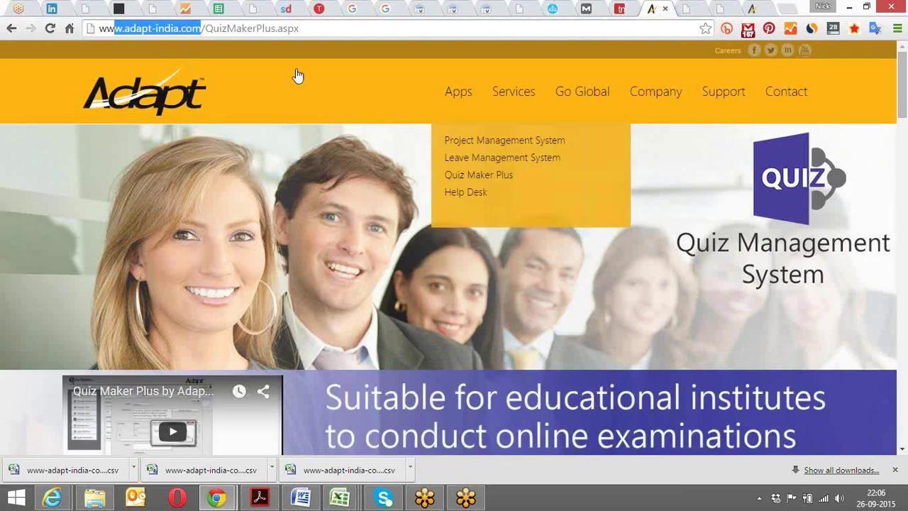
{"action": "left_click_drag", "start_coordinate": [903, 87], "coordinate": [903, 178]}
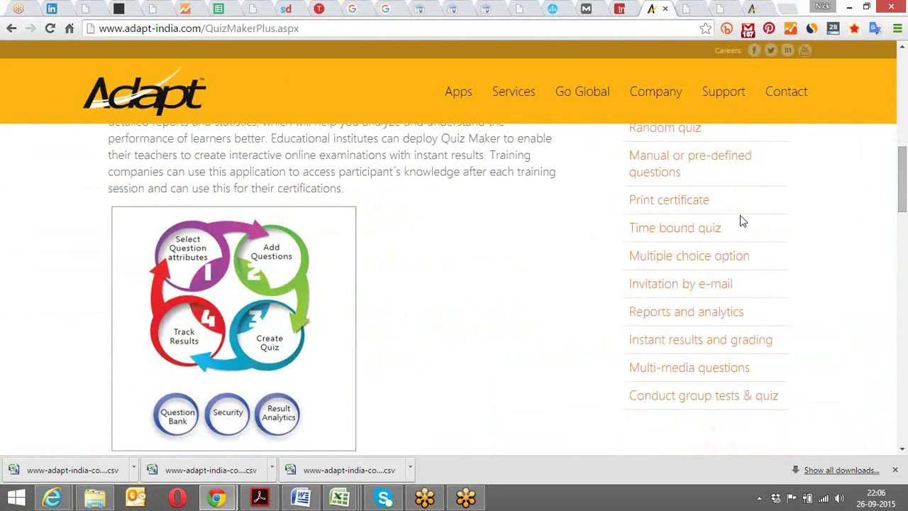
{"action": "left_click_drag", "start_coordinate": [901, 174], "coordinate": [897, 393]}
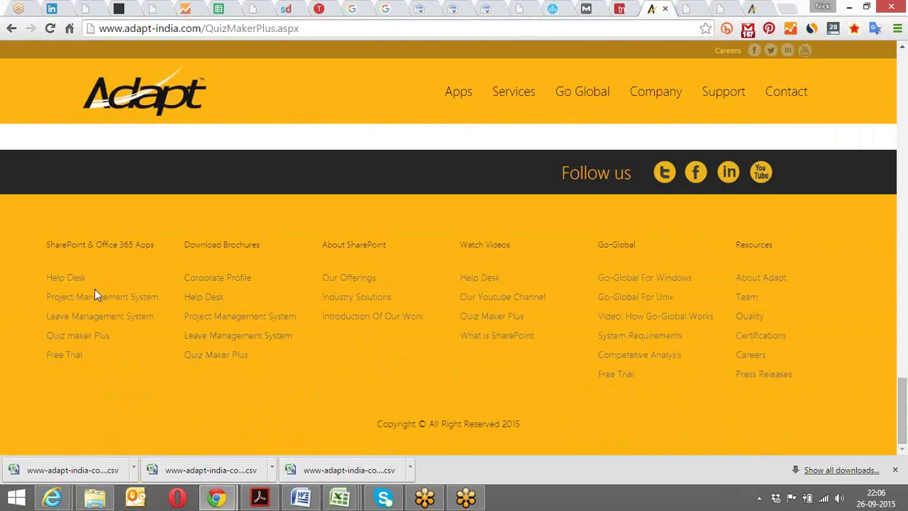
{"action": "left_click", "coordinate": [78, 321]}
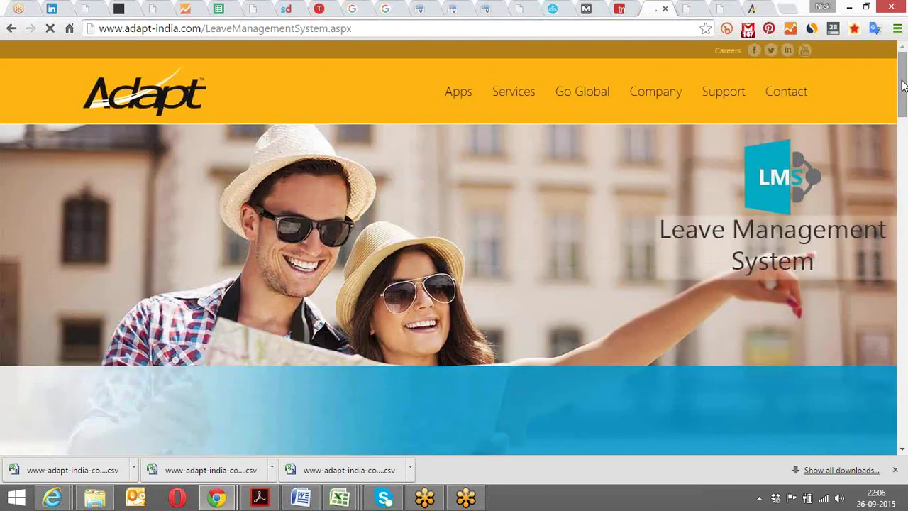
{"action": "left_click_drag", "start_coordinate": [903, 77], "coordinate": [897, 291]}
Reopen the Internal Links report in Search Console and review the first target pages.
{"action": "left_click", "coordinate": [419, 9]}
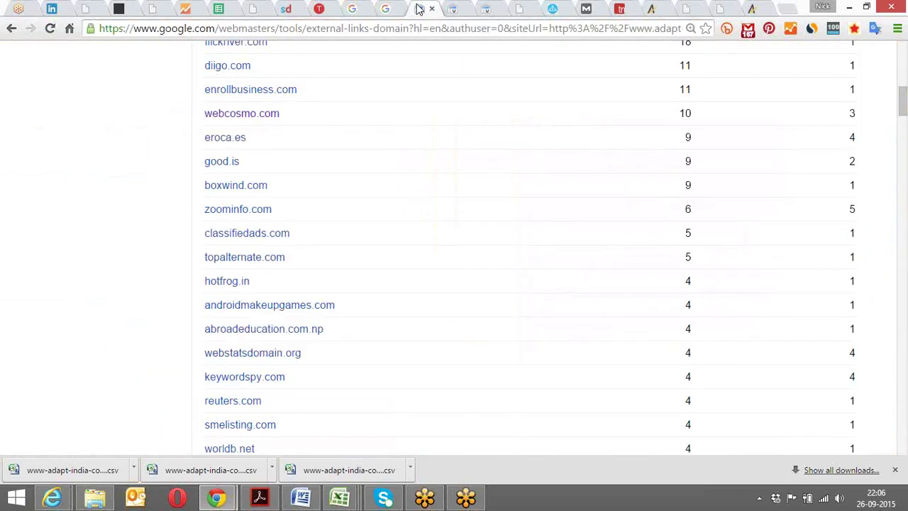
{"action": "scroll", "coordinate": [694, 184], "scroll_direction": "up", "scroll_amount": 10}
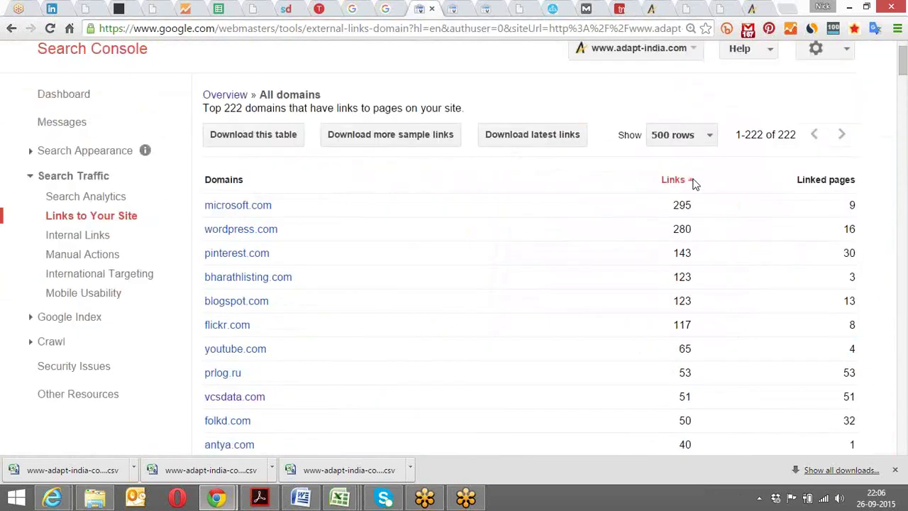
{"action": "left_click", "coordinate": [106, 237]}
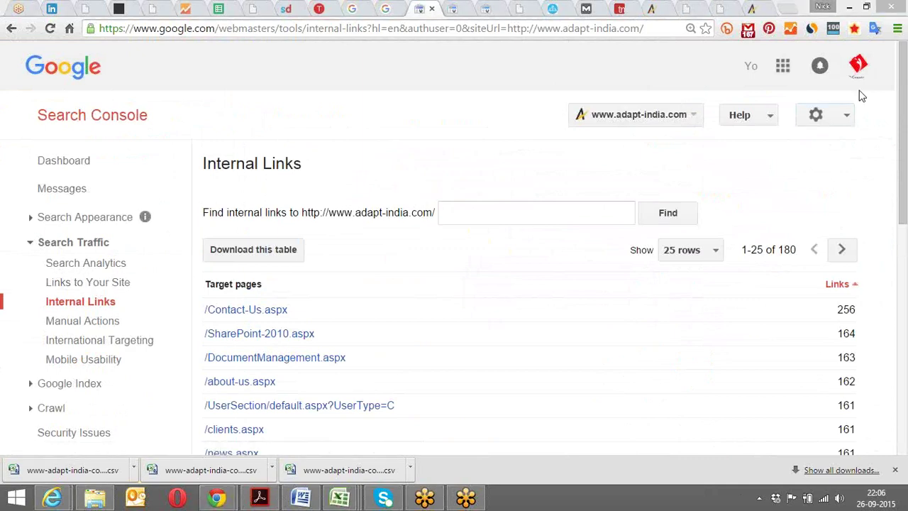
{"action": "left_click_drag", "start_coordinate": [904, 68], "coordinate": [904, 129]}
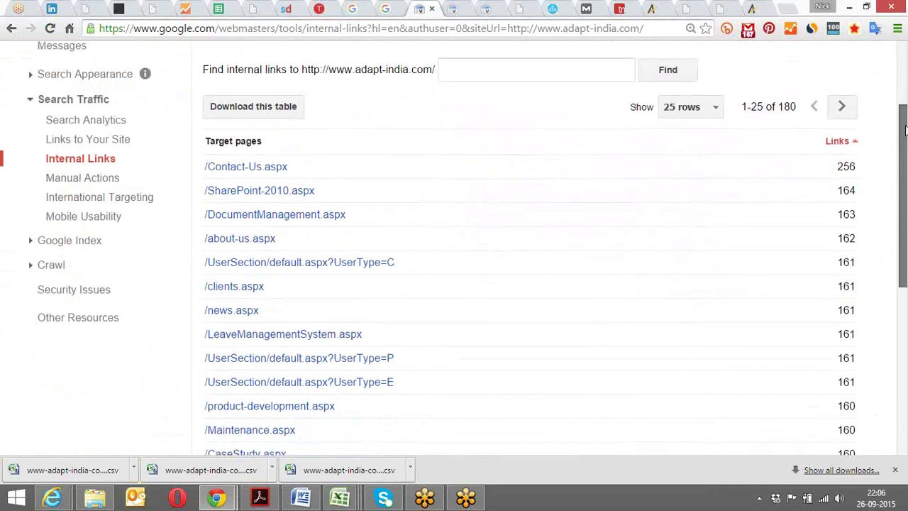
{"action": "mouse_move", "coordinate": [241, 172]}
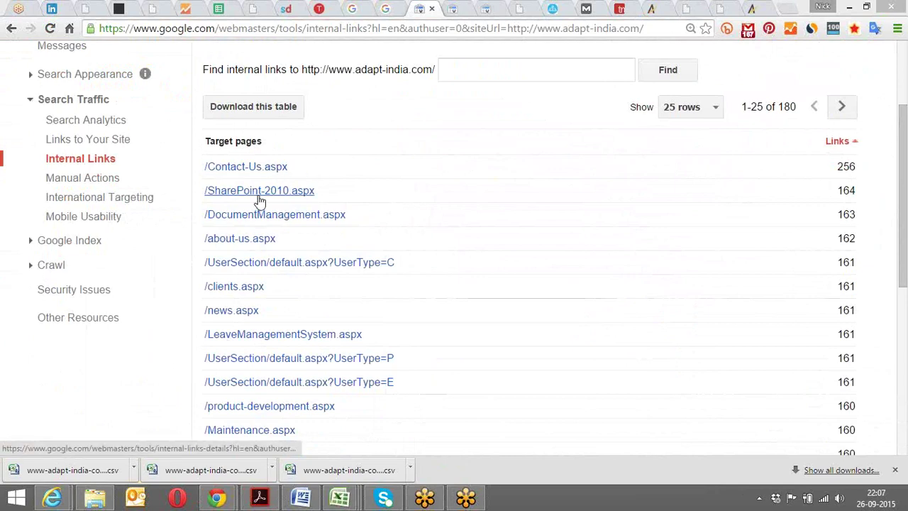
{"action": "mouse_move", "coordinate": [268, 202]}
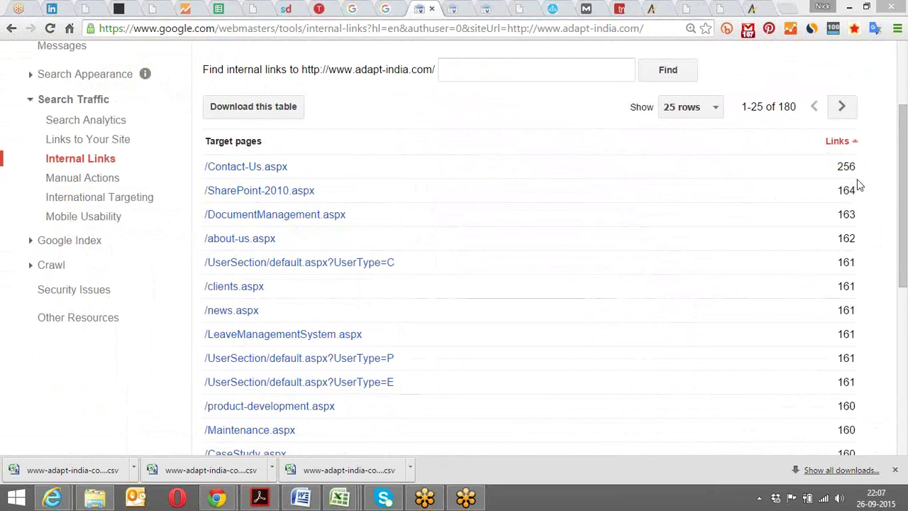
{"action": "scroll", "coordinate": [902, 107], "scroll_direction": "up", "scroll_amount": 2}
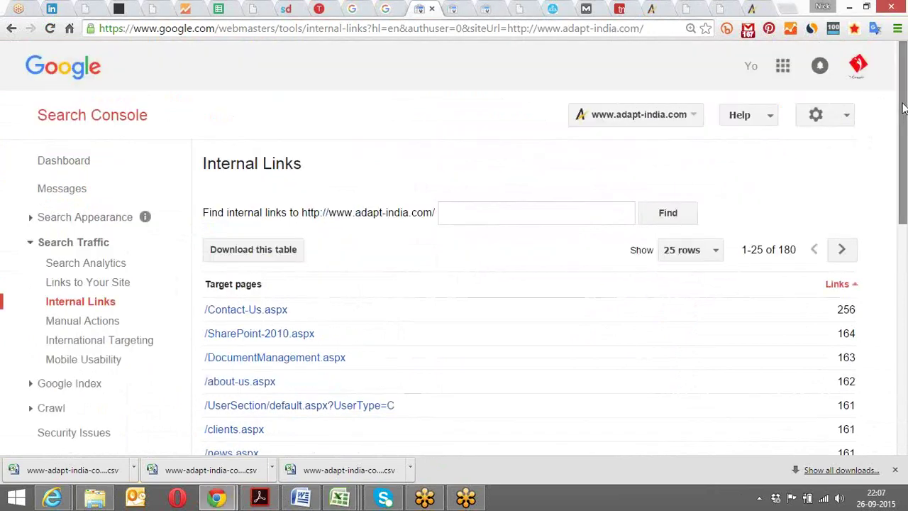
{"action": "left_click_drag", "start_coordinate": [904, 95], "coordinate": [905, 167]}
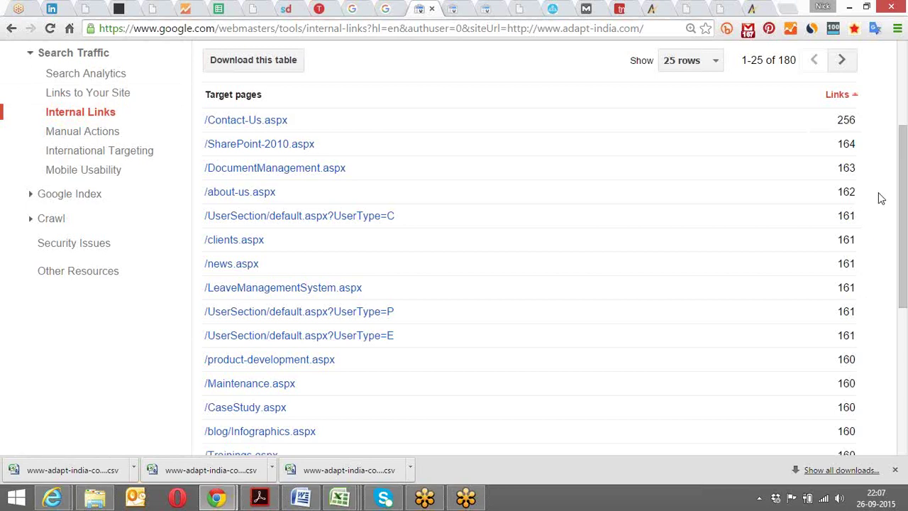
{"action": "left_click_drag", "start_coordinate": [904, 146], "coordinate": [900, 294]}
Page forward twice to internal link targets 51–75, headed by /SharePointinNoida.aspx.
{"action": "left_click", "coordinate": [842, 399]}
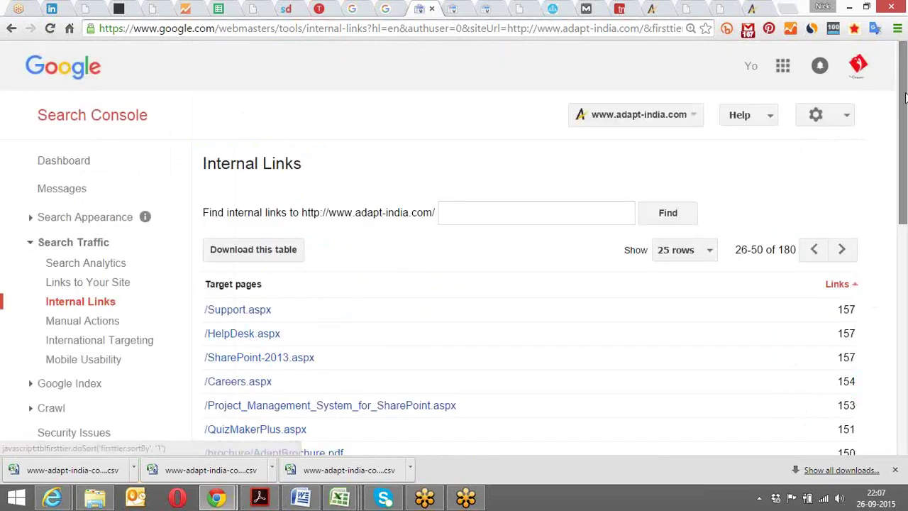
{"action": "left_click_drag", "start_coordinate": [904, 190], "coordinate": [904, 365]}
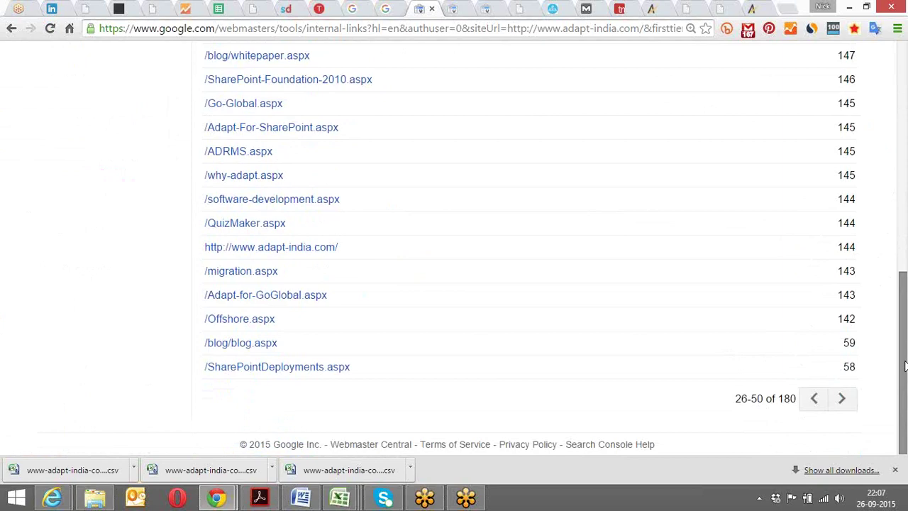
{"action": "left_click", "coordinate": [844, 401]}
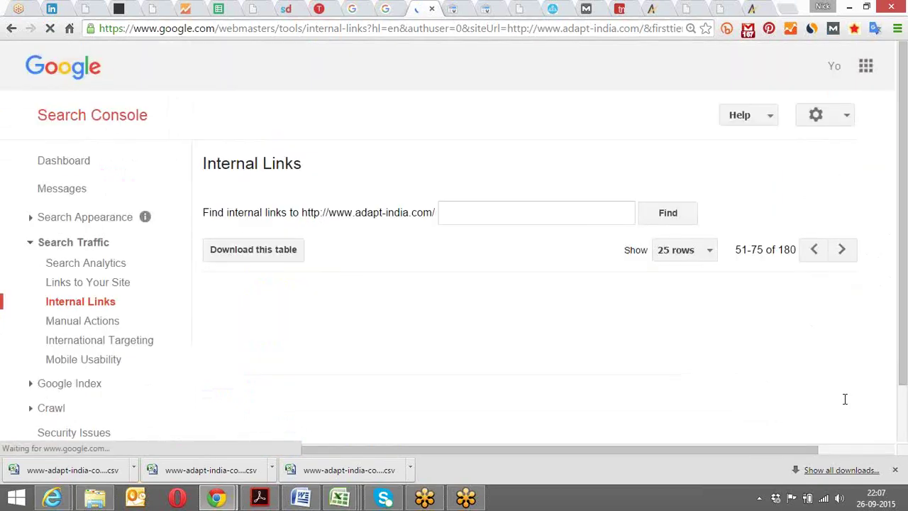
{"action": "left_click_drag", "start_coordinate": [906, 222], "coordinate": [905, 335]}
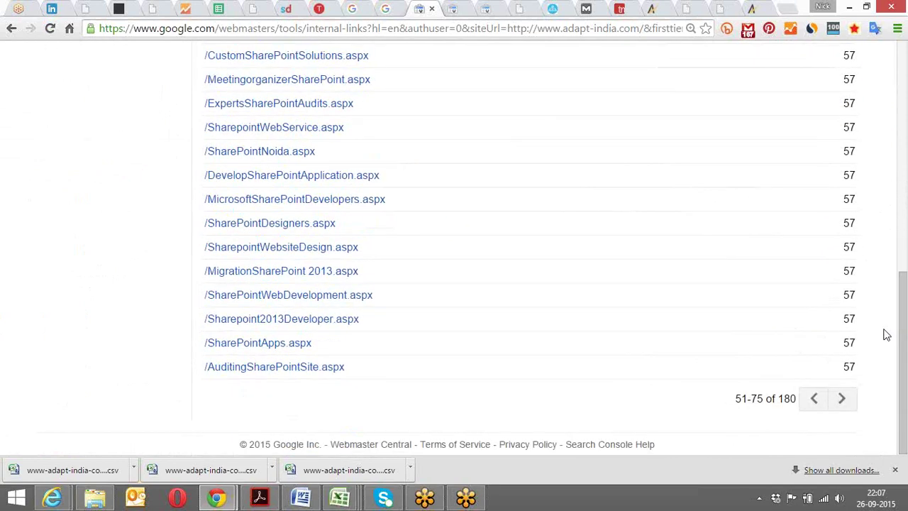
{"action": "scroll", "coordinate": [904, 202], "scroll_direction": "up", "scroll_amount": 3}
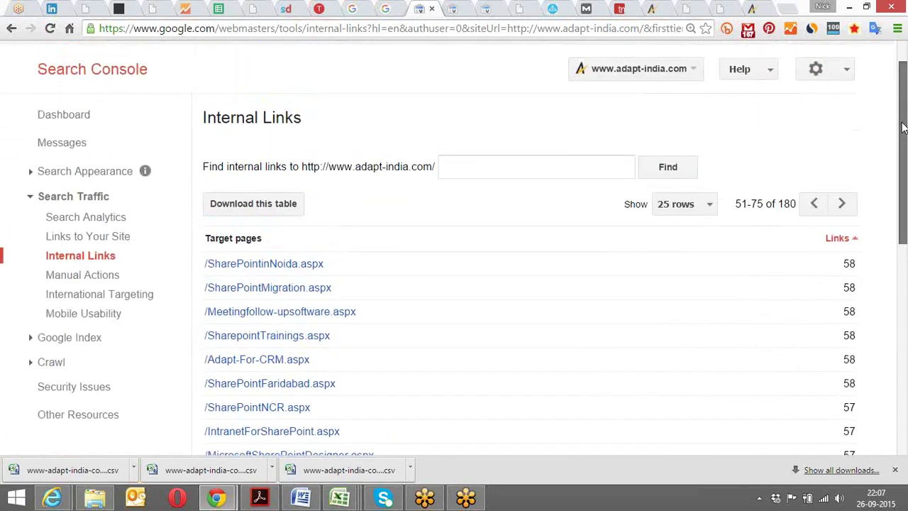
Confirm Manual Actions reports no webspam actions, then view International Targeting's no-hreflang notice.
{"action": "left_click", "coordinate": [94, 282]}
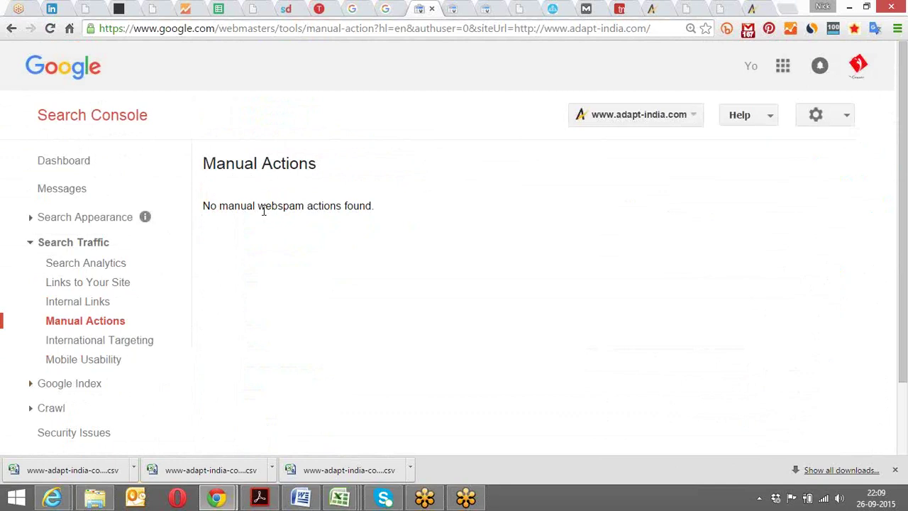
{"action": "left_click_drag", "start_coordinate": [256, 205], "coordinate": [309, 206]}
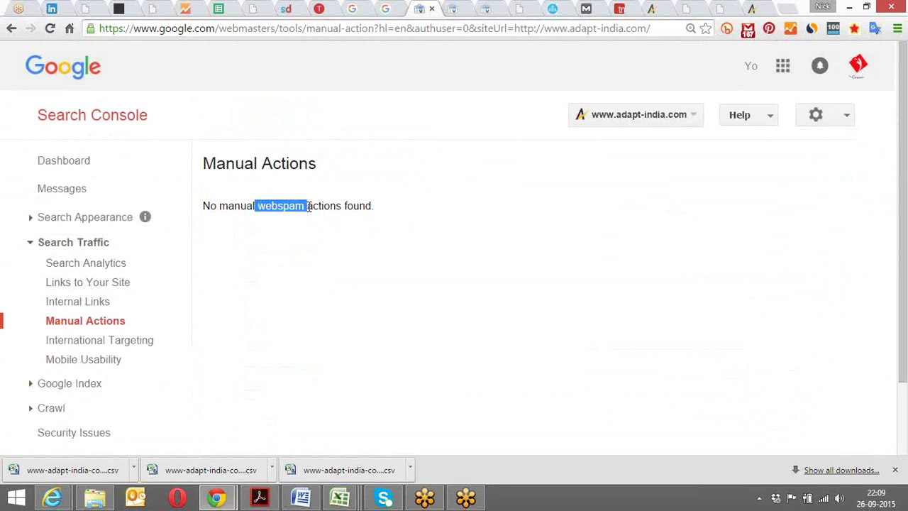
{"action": "left_click", "coordinate": [280, 232]}
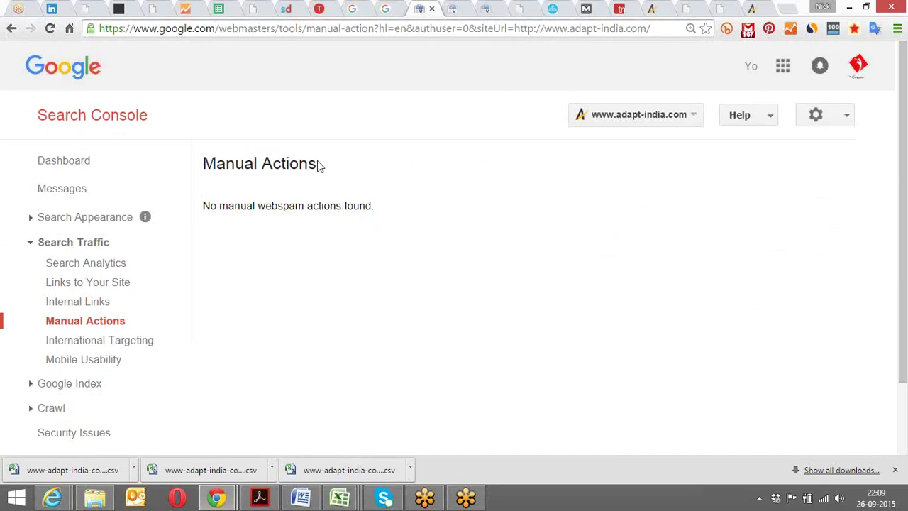
{"action": "left_click_drag", "start_coordinate": [318, 167], "coordinate": [200, 166]}
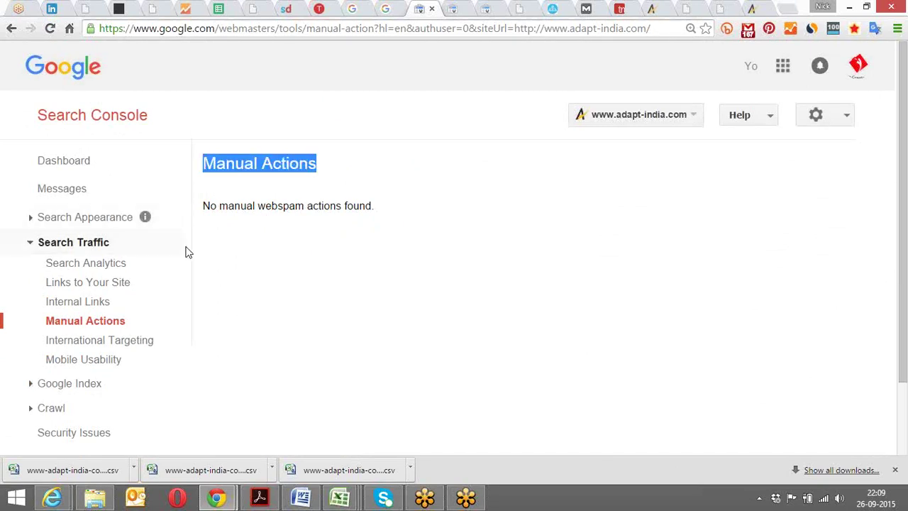
{"action": "left_click", "coordinate": [229, 296]}
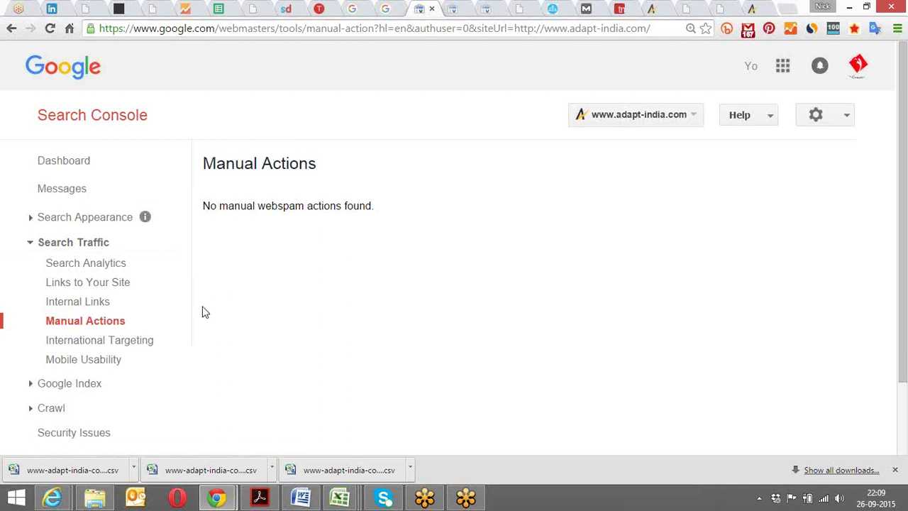
{"action": "left_click", "coordinate": [129, 342]}
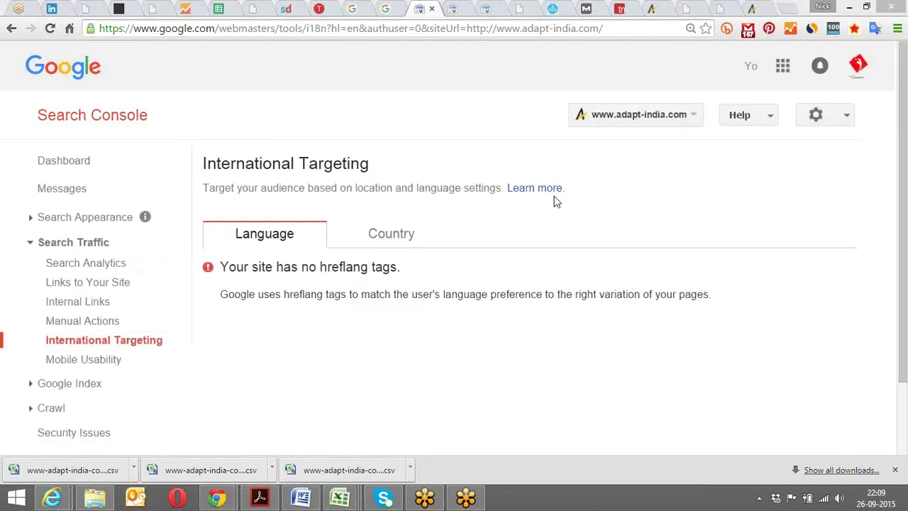
Check the Country target (United States), close the list unchanged, and move to Mobile Usability.
{"action": "left_click", "coordinate": [385, 243]}
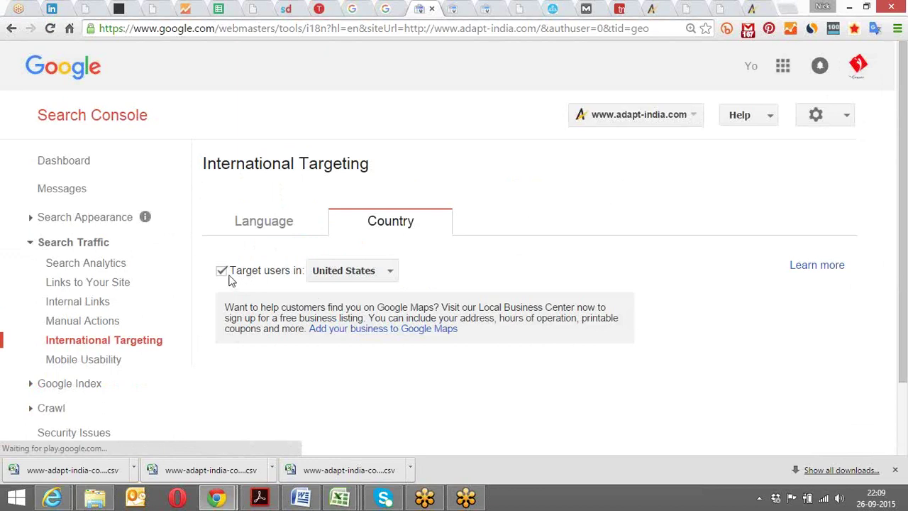
{"action": "left_click", "coordinate": [392, 273]}
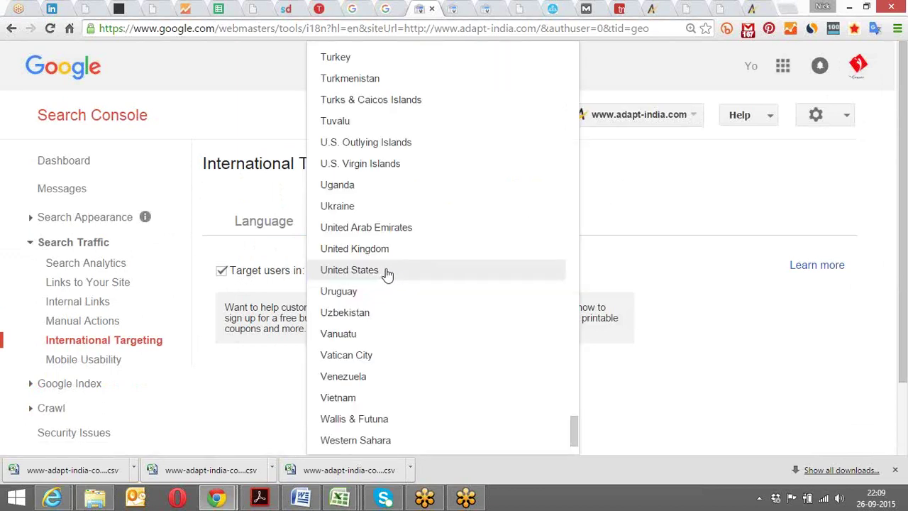
{"action": "scroll", "coordinate": [378, 287], "scroll_direction": "down", "scroll_amount": 3}
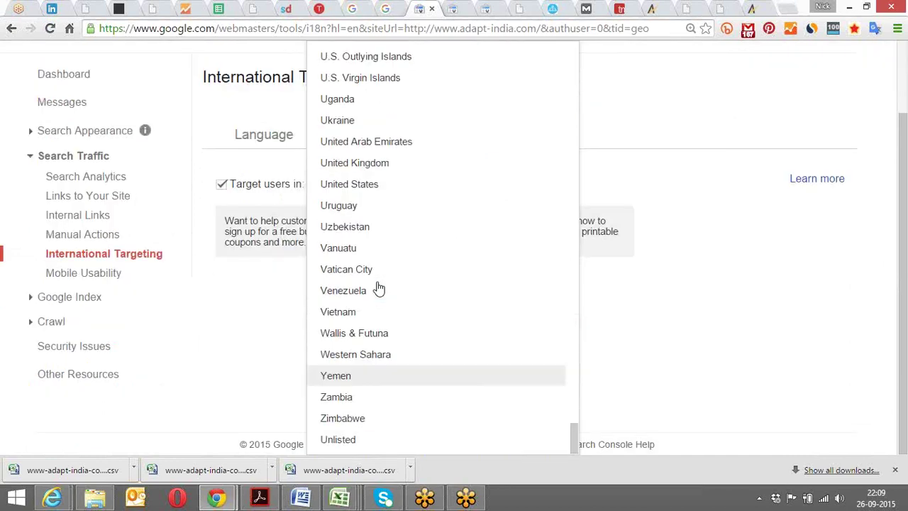
{"action": "scroll", "coordinate": [378, 287], "scroll_direction": "up", "scroll_amount": 5}
{"action": "scroll", "coordinate": [378, 287], "scroll_direction": "up", "scroll_amount": 18}
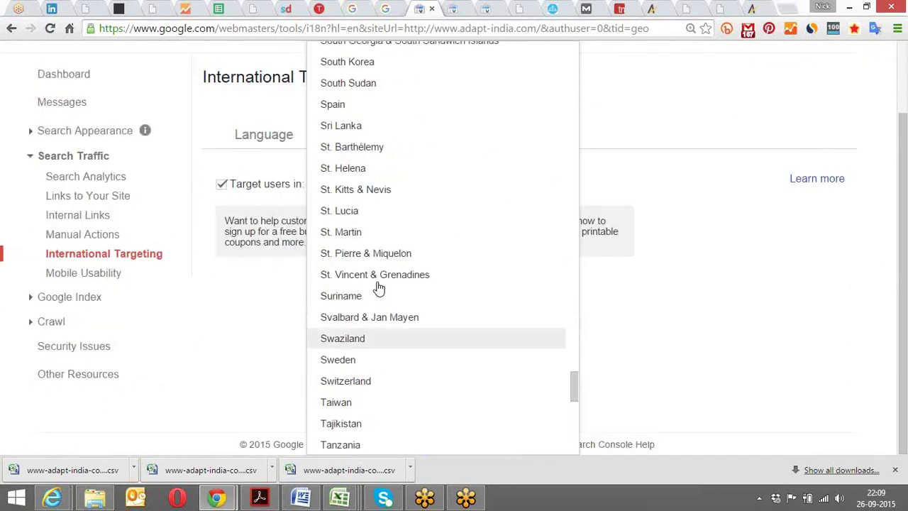
{"action": "scroll", "coordinate": [378, 287], "scroll_direction": "up", "scroll_amount": 20}
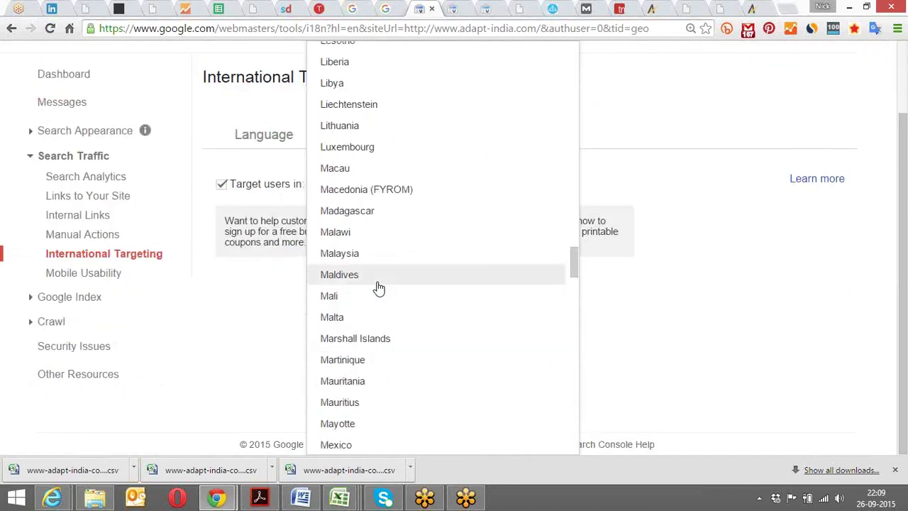
{"action": "scroll", "coordinate": [378, 287], "scroll_direction": "up", "scroll_amount": 20}
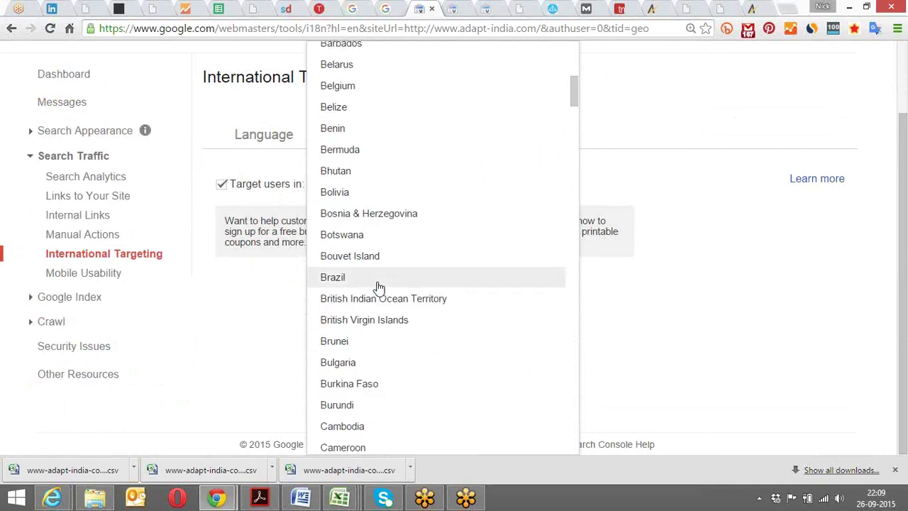
{"action": "left_click", "coordinate": [240, 374]}
{"action": "left_click", "coordinate": [107, 366]}
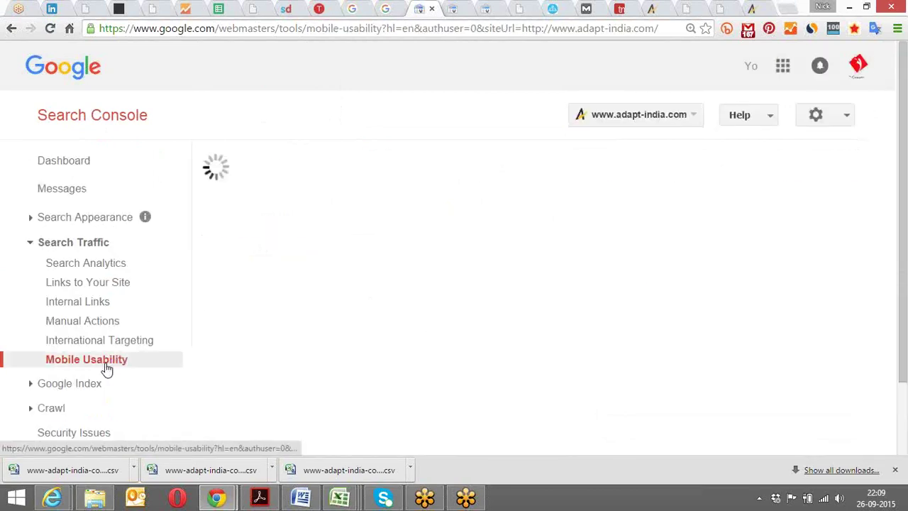
Export the Mobile Usability issues table (103 pages, three issues) as CSV and open it.
{"action": "mouse_move", "coordinate": [307, 298]}
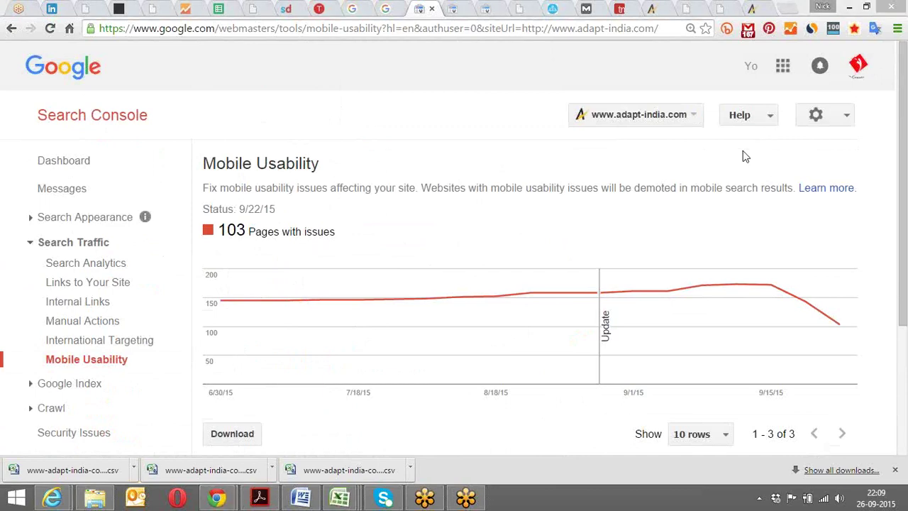
{"action": "left_click_drag", "start_coordinate": [902, 157], "coordinate": [904, 269]}
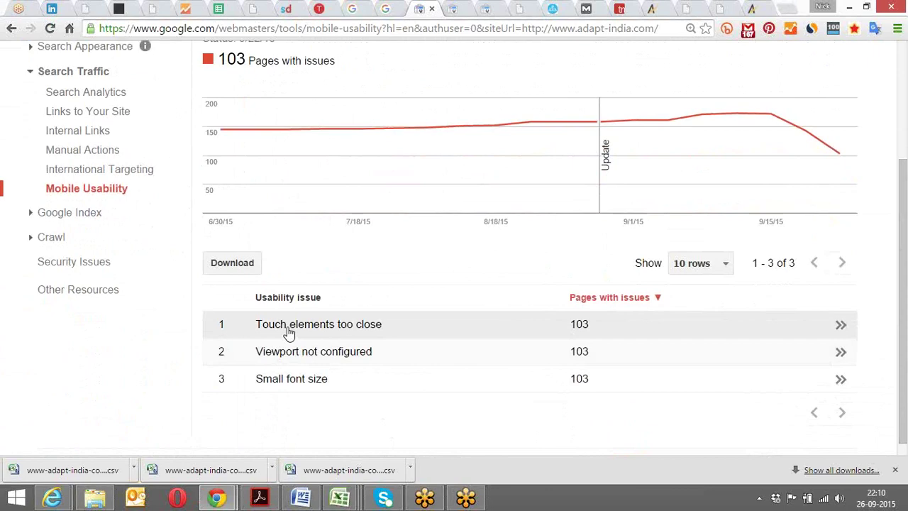
{"action": "left_click", "coordinate": [241, 269]}
{"action": "left_click", "coordinate": [399, 284]}
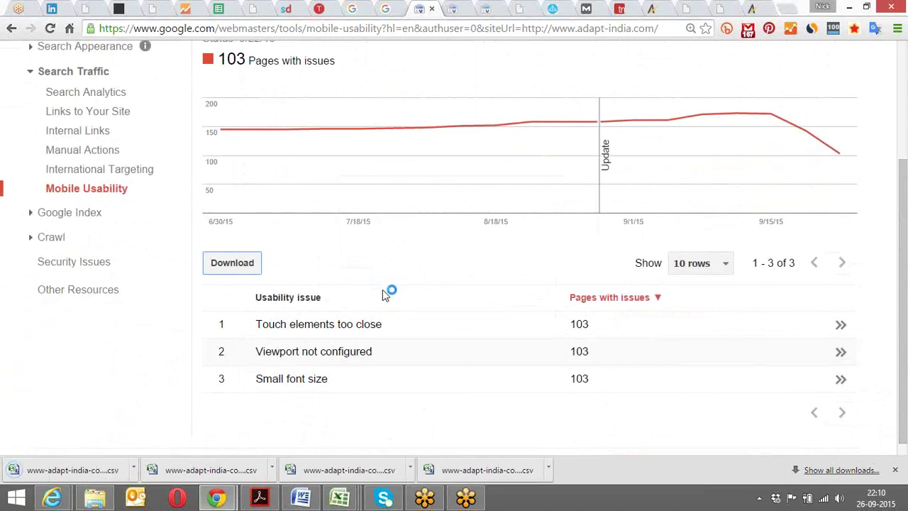
{"action": "left_click", "coordinate": [52, 468]}
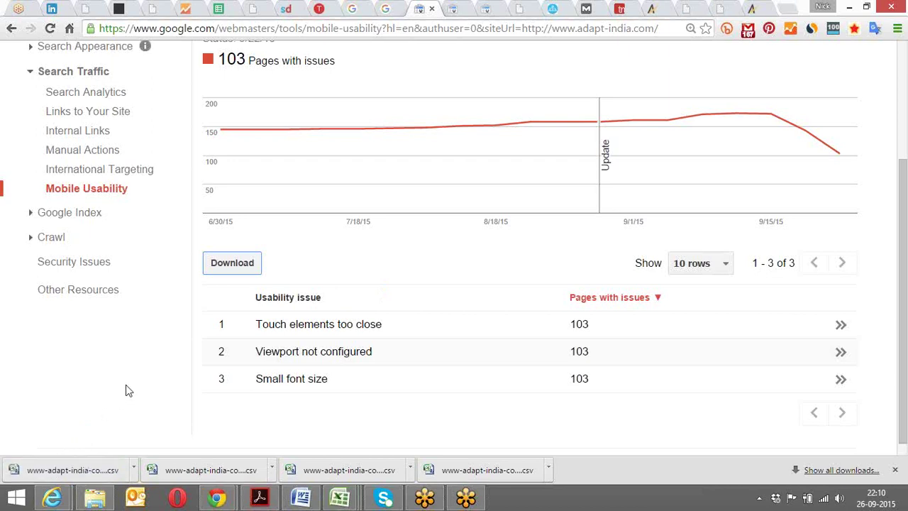
Open MobileUsabilityErrorSummary.csv in Excel, widen columns A and B for full issue names, then minimize Excel.
{"action": "left_click", "coordinate": [77, 469]}
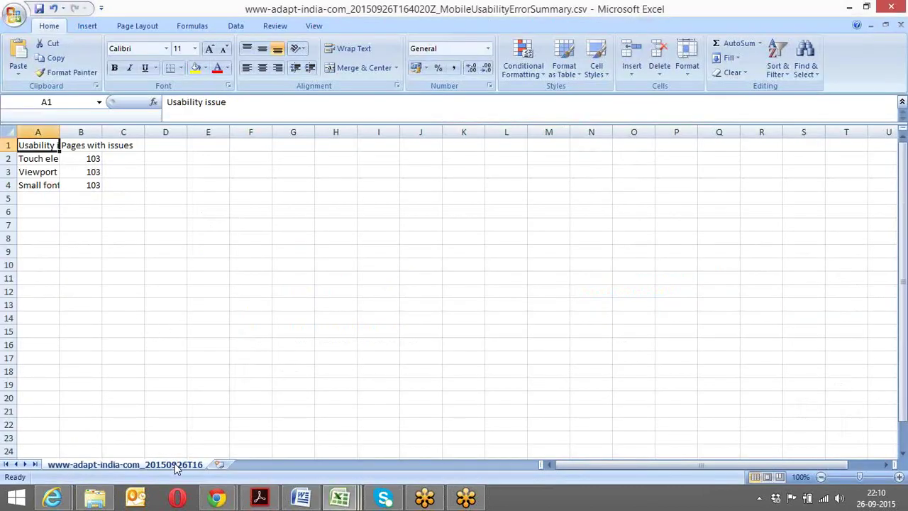
{"action": "left_click_drag", "start_coordinate": [60, 132], "coordinate": [255, 134]}
{"action": "left_click", "coordinate": [283, 232]}
{"action": "scroll", "coordinate": [232, 319], "scroll_direction": "down", "scroll_amount": 1}
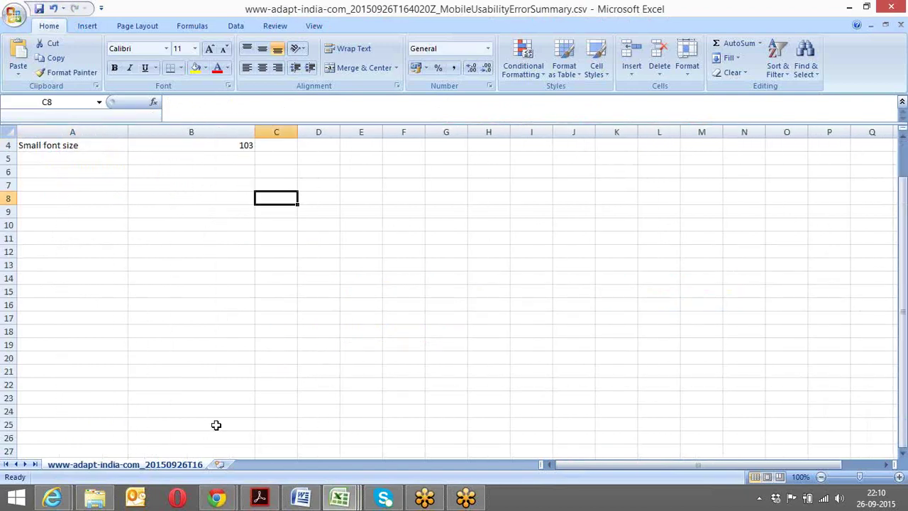
{"action": "left_click", "coordinate": [849, 7]}
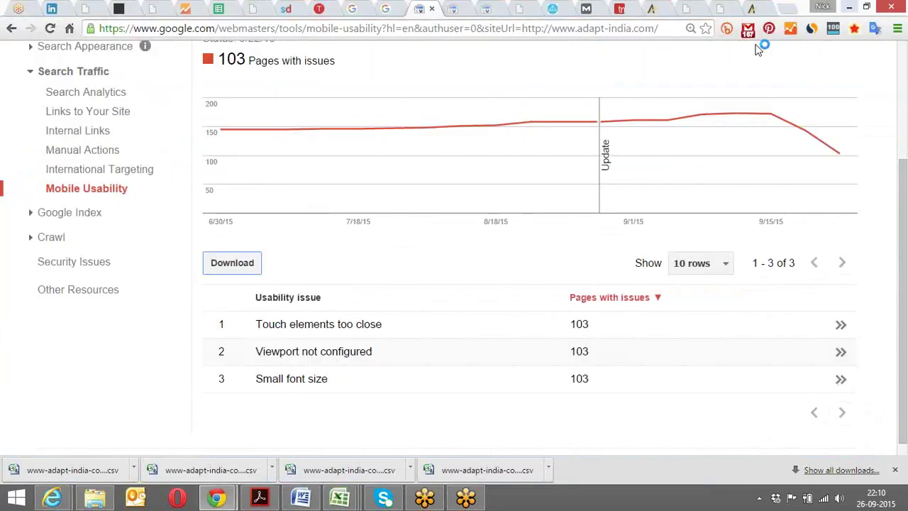
Open the Touch elements too close issue from the Mobile Usability report.
{"action": "scroll", "coordinate": [469, 241], "scroll_direction": "up", "scroll_amount": 3}
{"action": "scroll", "coordinate": [470, 241], "scroll_direction": "up", "scroll_amount": 2}
{"action": "scroll", "coordinate": [466, 246], "scroll_direction": "down", "scroll_amount": 4}
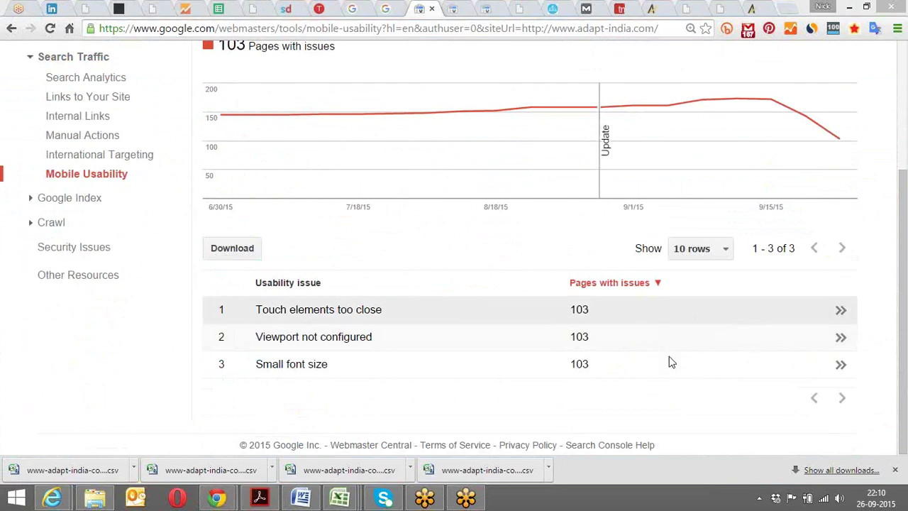
{"action": "left_click", "coordinate": [728, 309]}
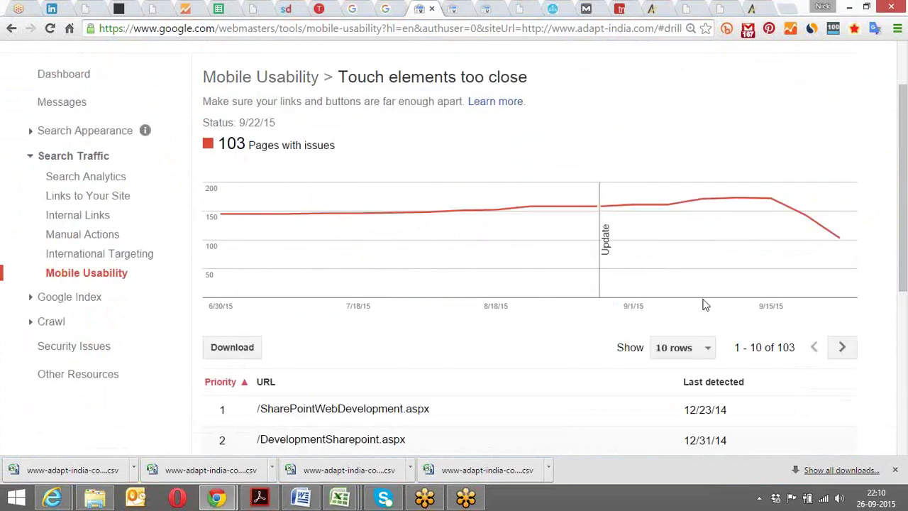
Download the list of 103 affected URLs as a CSV file.
{"action": "scroll", "coordinate": [709, 258], "scroll_direction": "down", "scroll_amount": 3}
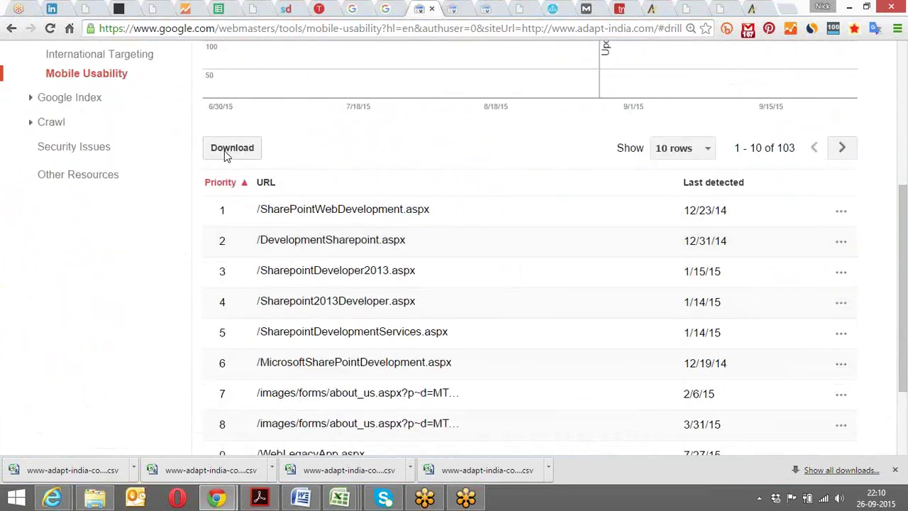
{"action": "scroll", "coordinate": [333, 170], "scroll_direction": "up", "scroll_amount": 2}
{"action": "scroll", "coordinate": [338, 172], "scroll_direction": "up", "scroll_amount": 1}
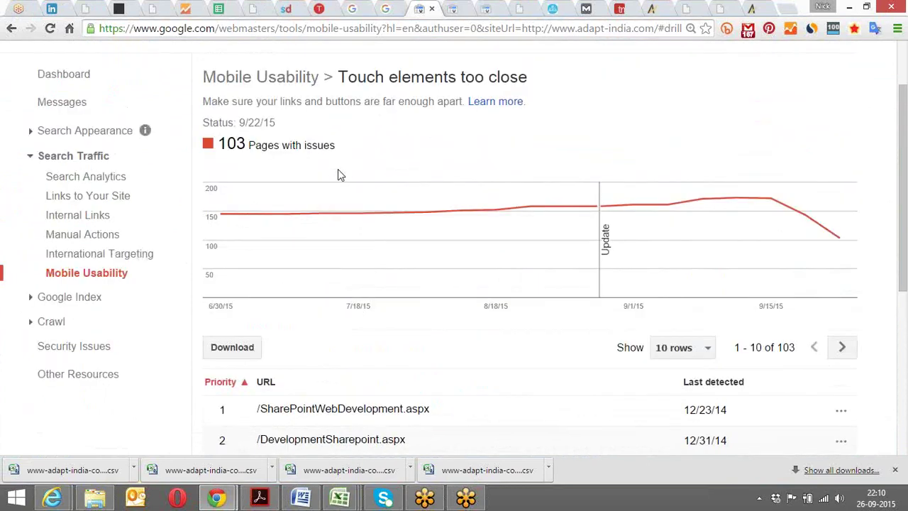
{"action": "scroll", "coordinate": [288, 145], "scroll_direction": "down", "scroll_amount": 1}
{"action": "scroll", "coordinate": [288, 145], "scroll_direction": "down", "scroll_amount": 1}
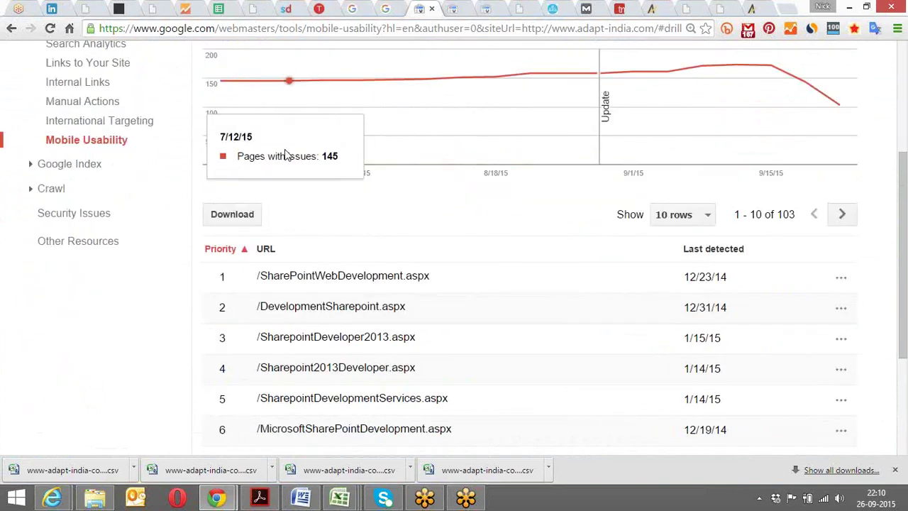
{"action": "left_click", "coordinate": [236, 214]}
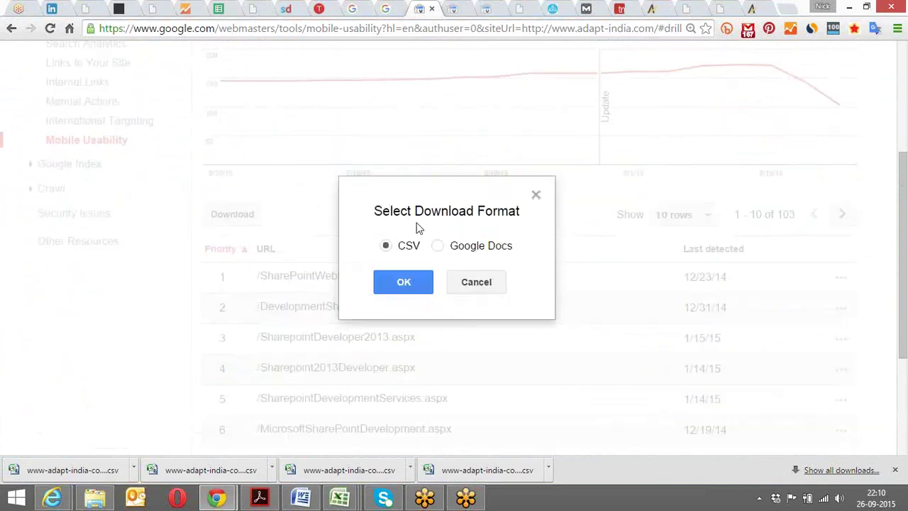
{"action": "left_click", "coordinate": [403, 282]}
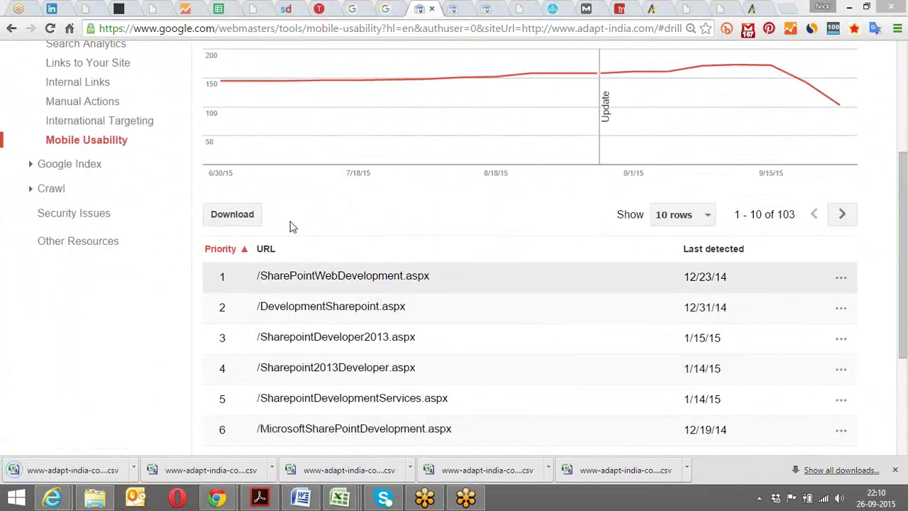
Open the TOUCH_ELEMENTS_TOO_CLOSE CSV in Excel and widen columns A and B for URLs and dates.
{"action": "left_click", "coordinate": [61, 471]}
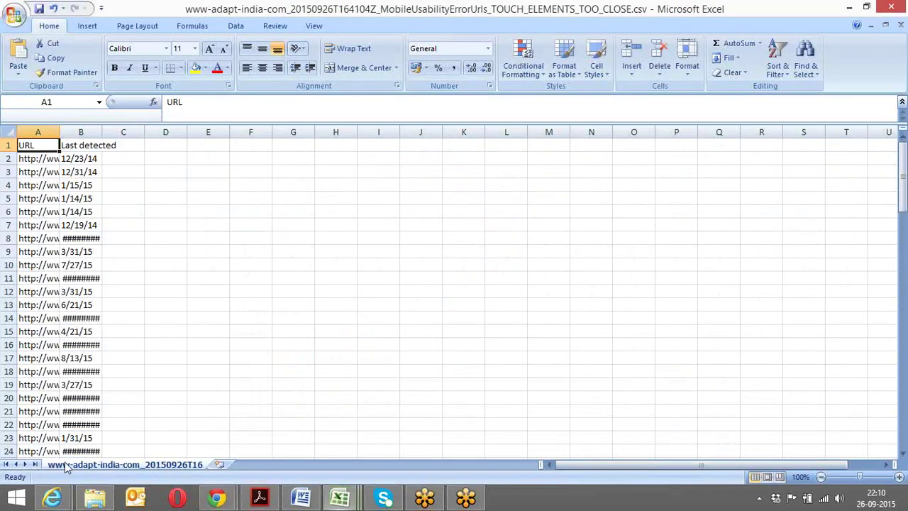
{"action": "left_click_drag", "start_coordinate": [60, 134], "coordinate": [499, 130]}
{"action": "left_click", "coordinate": [301, 224]}
Review the URL list, check the SharePoint2013 URL in A61, then minimize Excel.
{"action": "scroll", "coordinate": [301, 225], "scroll_direction": "down", "scroll_amount": 18}
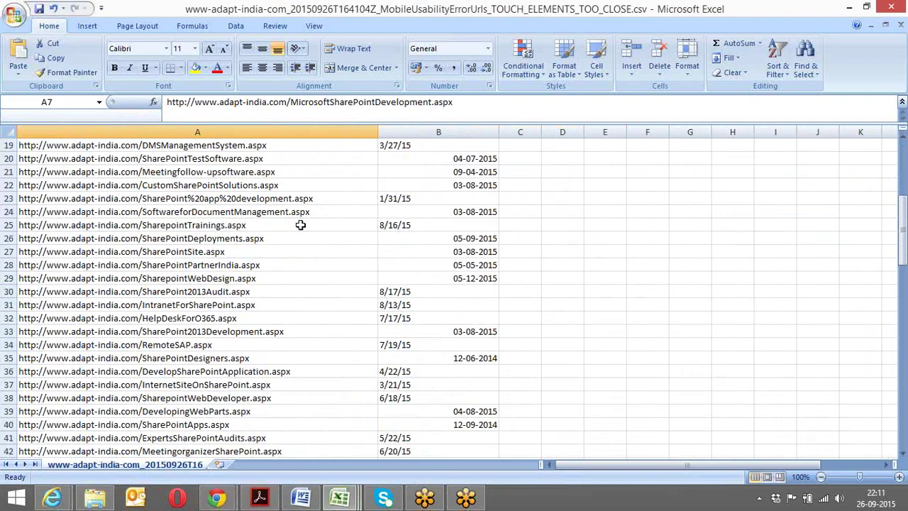
{"action": "scroll", "coordinate": [300, 225], "scroll_direction": "down", "scroll_amount": 13}
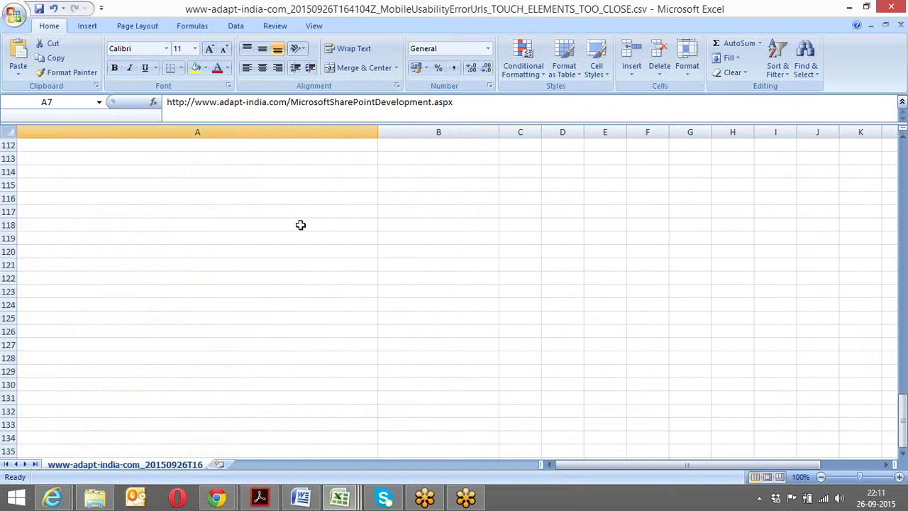
{"action": "scroll", "coordinate": [300, 224], "scroll_direction": "up", "scroll_amount": 18}
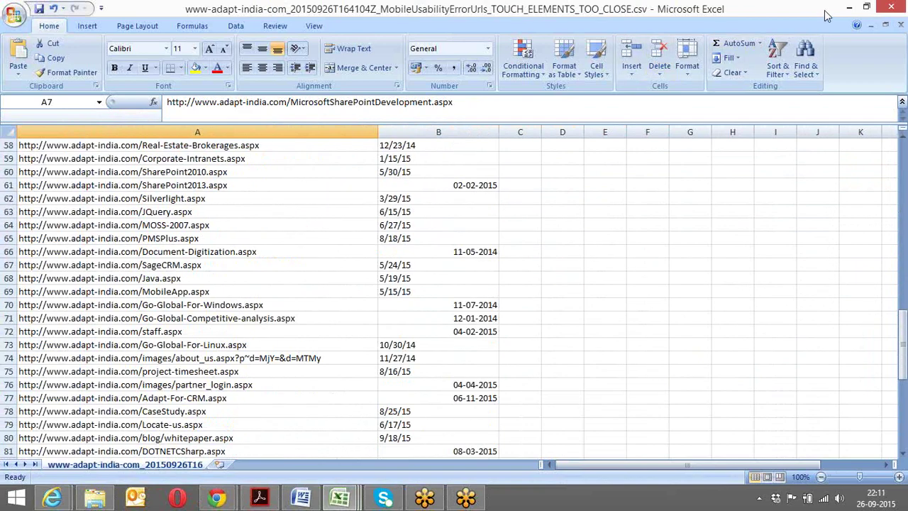
{"action": "left_click", "coordinate": [240, 185]}
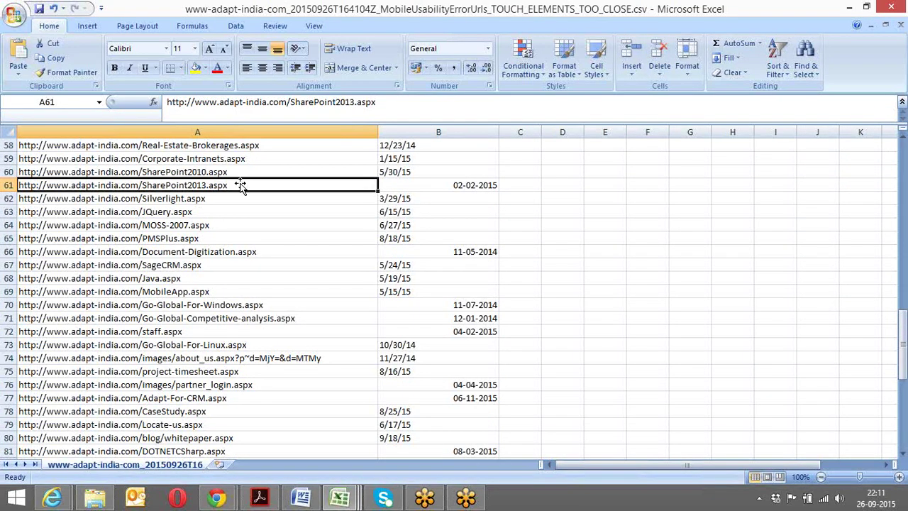
{"action": "left_click", "coordinate": [850, 10]}
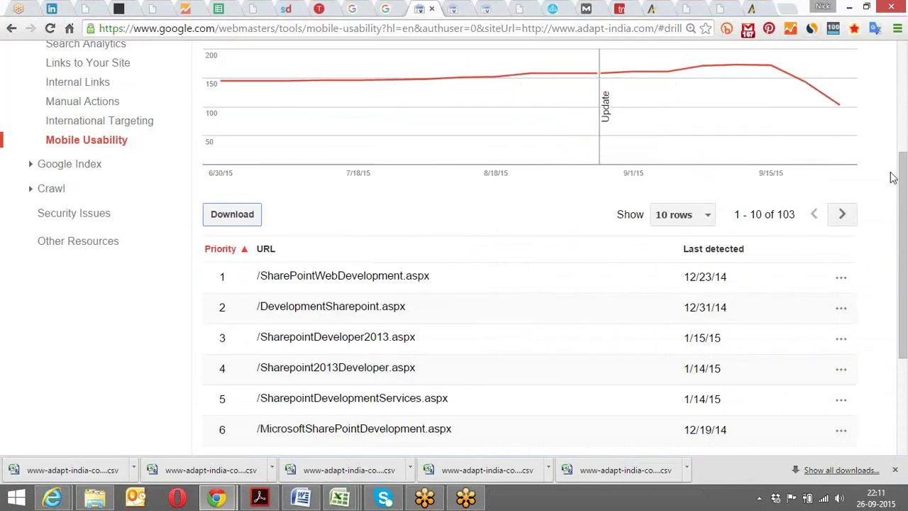
{"action": "left_click_drag", "start_coordinate": [898, 166], "coordinate": [889, 111]}
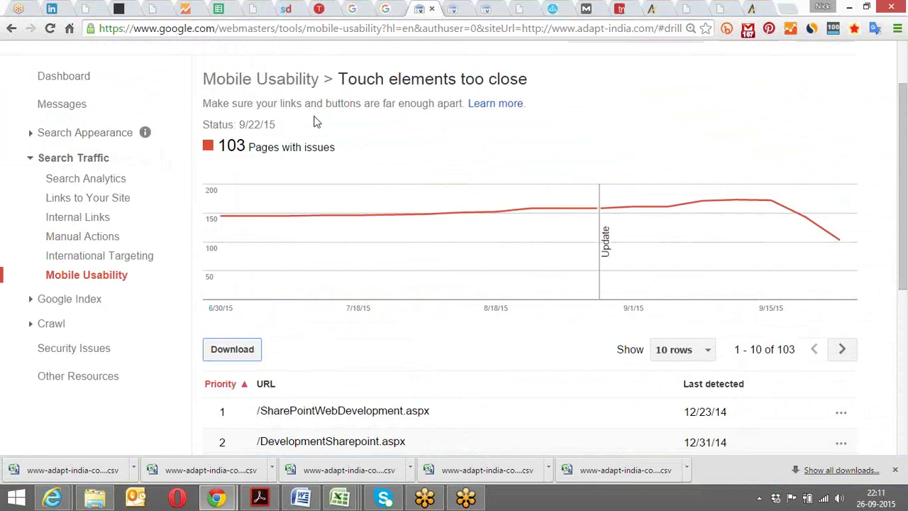
{"action": "mouse_move", "coordinate": [276, 203]}
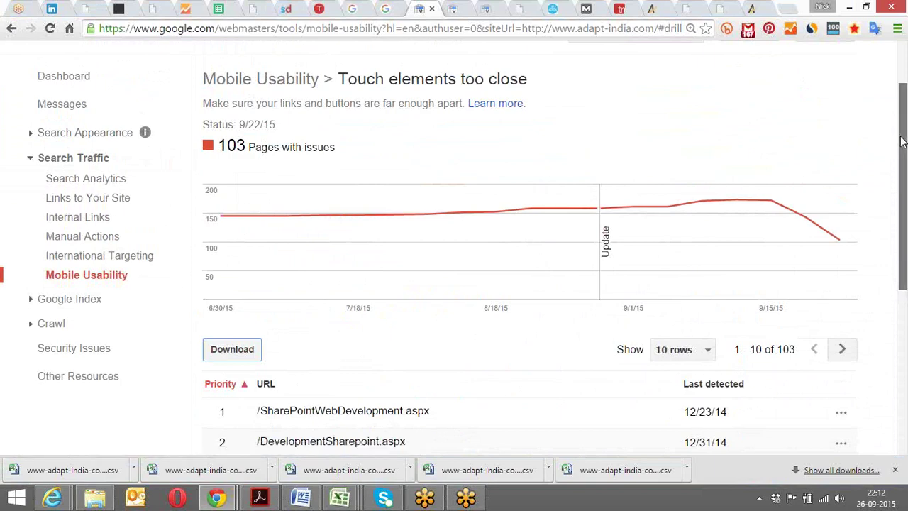
{"action": "scroll", "coordinate": [900, 142], "scroll_direction": "up", "scroll_amount": 2}
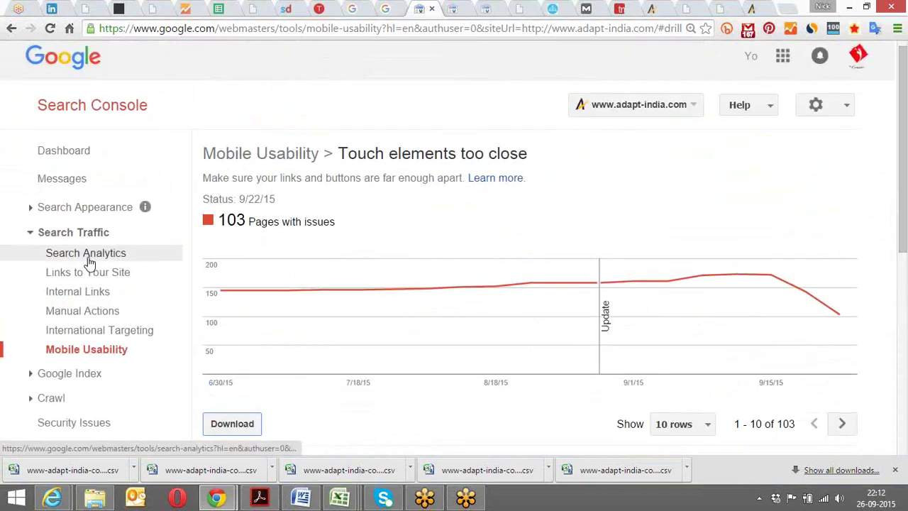